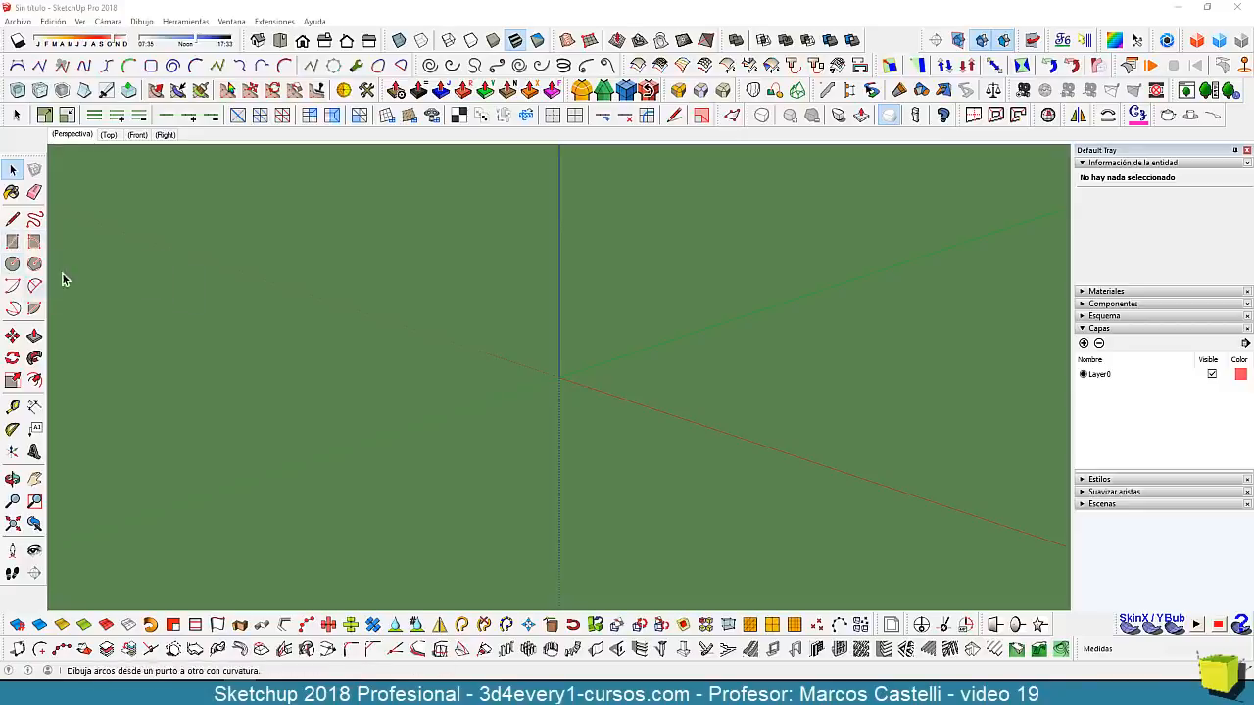
# Draw a long, narrow rectangle about 3 m by 28 m on the ground plane, running parallel to the green axis.
pyautogui.click(12, 244)
pyautogui.moveTo(274, 382); pyautogui.dragTo(730, 450, button='middle')
pyautogui.click(561, 389)
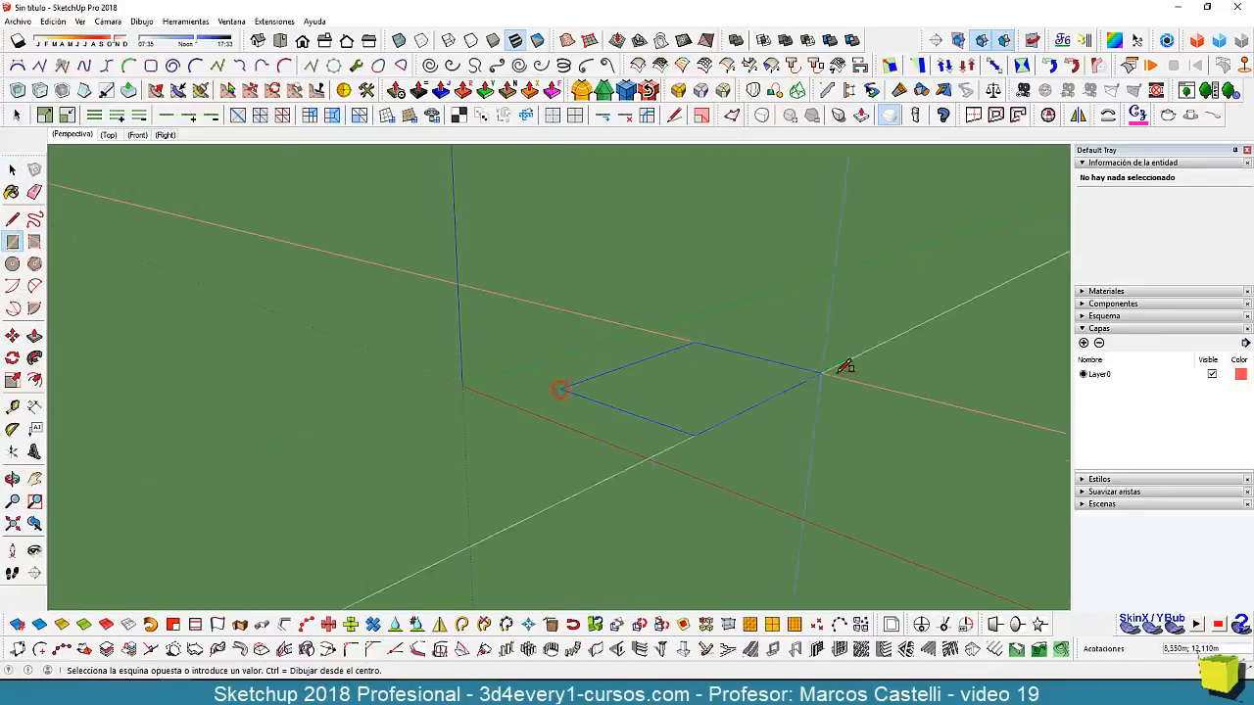
pyautogui.click(852, 306)
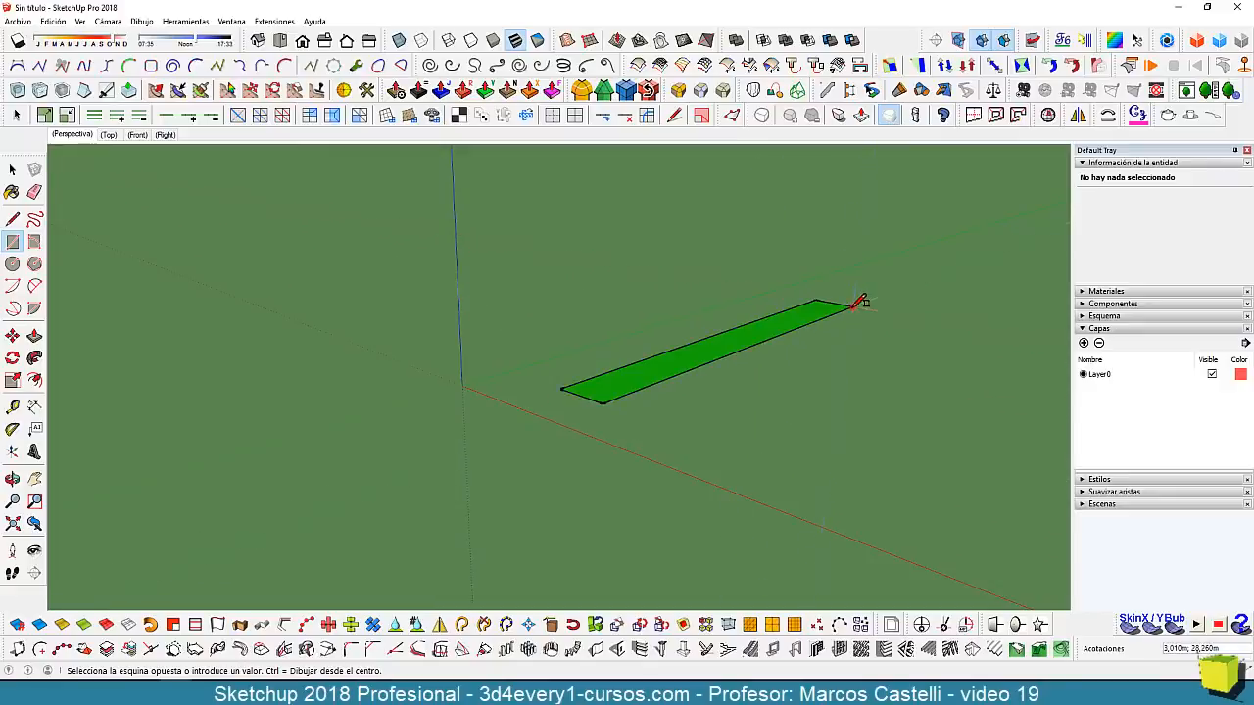
# Draw two more ground rectangles, about 12 m by 6 m beside the narrow one and about 11 m by 17 m behind the origin.
pyautogui.click(667, 421)
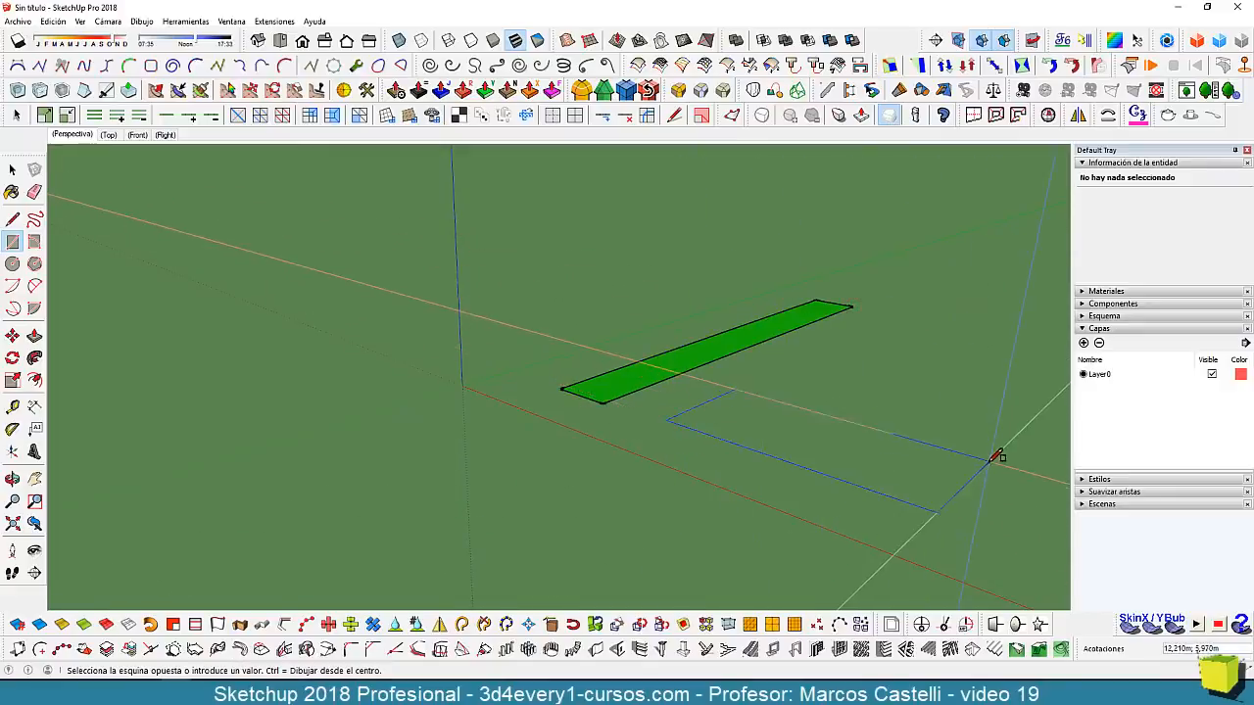
pyautogui.click(982, 459)
pyautogui.scroll(-2, 598, 411)
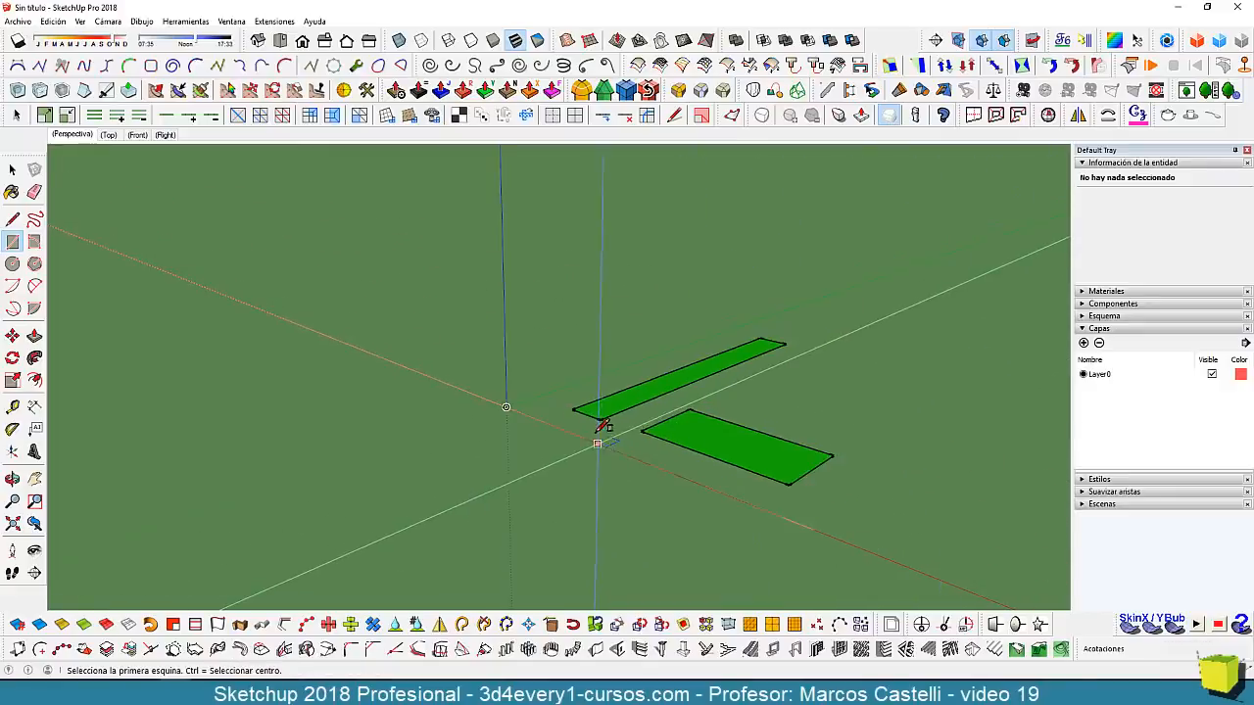
pyautogui.click(441, 353)
pyautogui.click(637, 340)
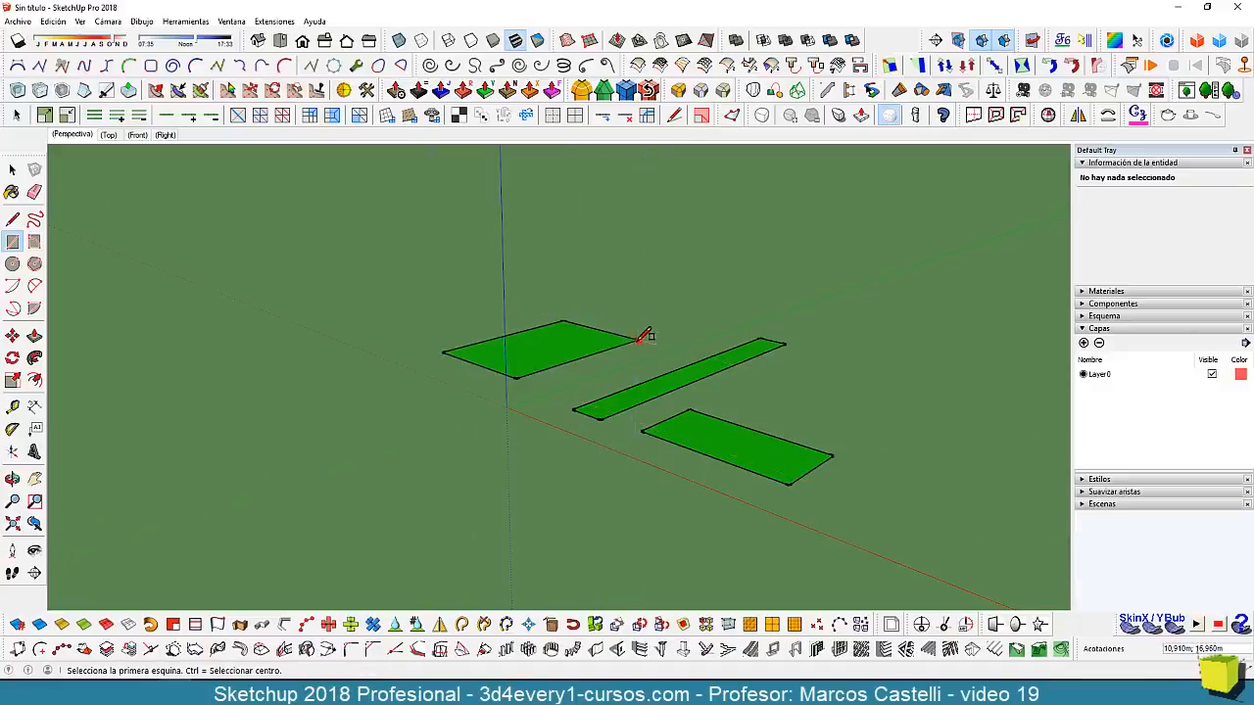
pyautogui.moveTo(610, 498); pyautogui.dragTo(587, 443, button='middle')
pyautogui.press('space')
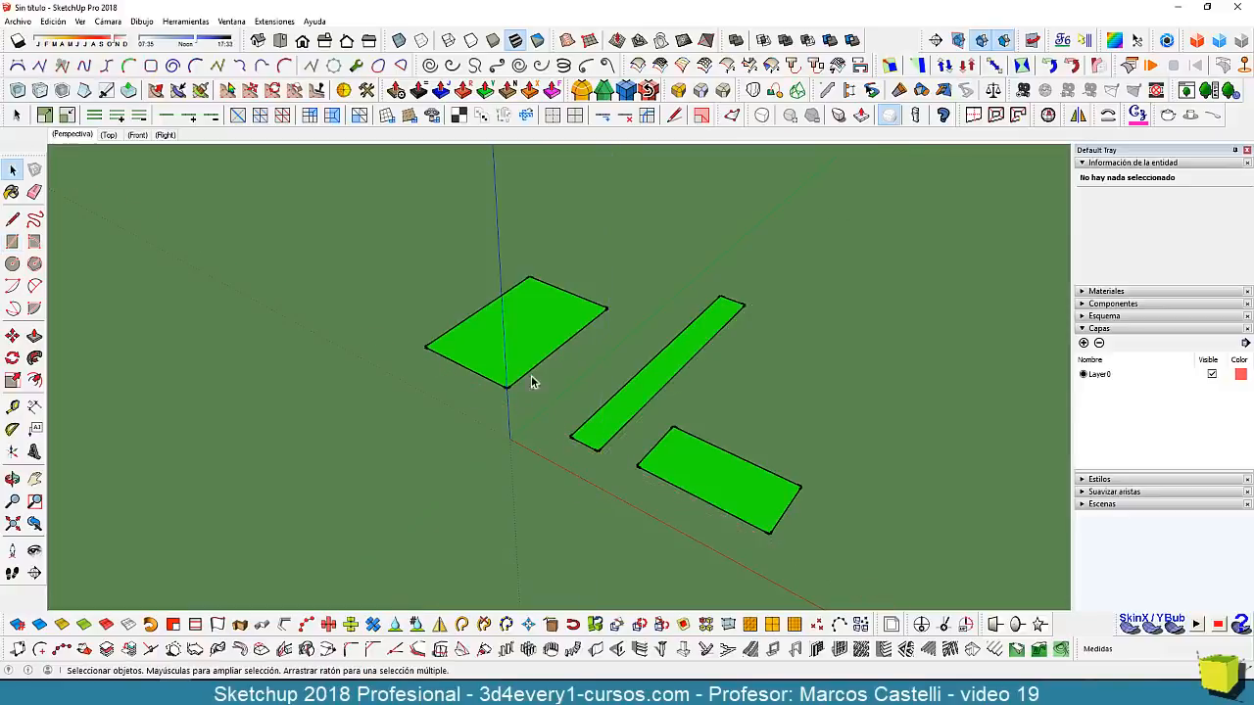
# Select the narrow rectangle's short edge and one of its long edges in turn to inspect them.
pyautogui.click(557, 466)
pyautogui.click(586, 444)
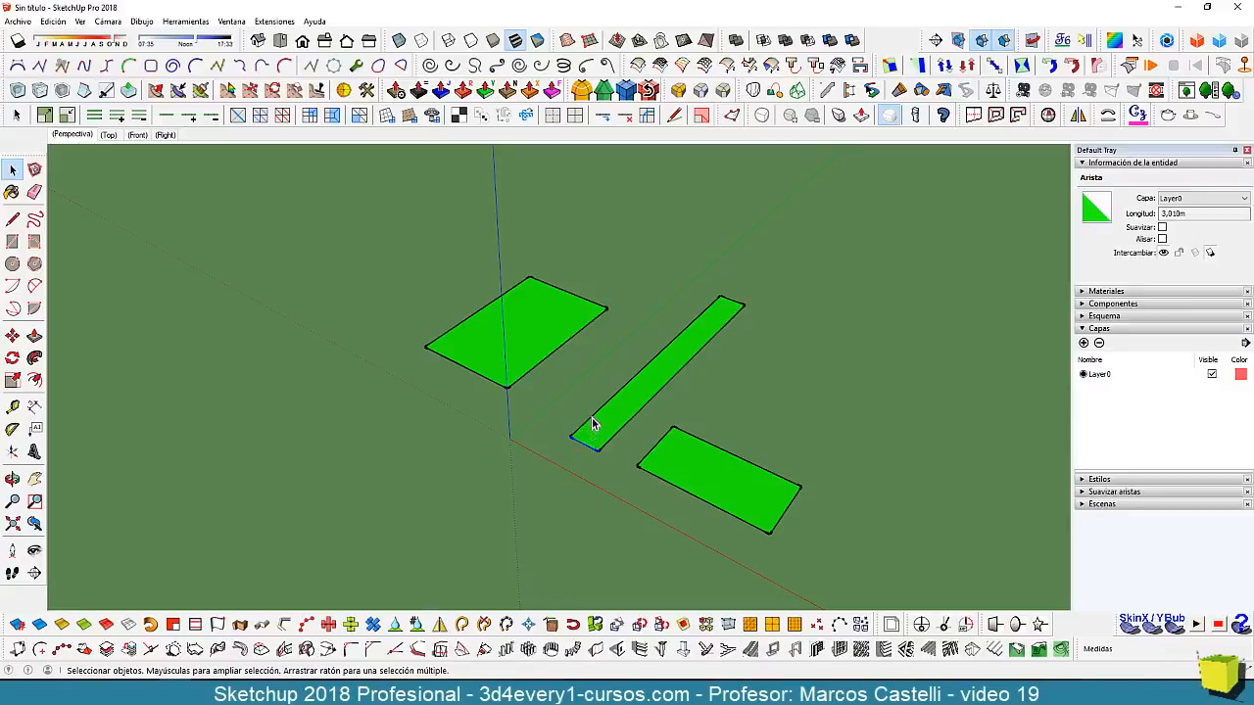
pyautogui.click(590, 419)
# Select the rectangle nearest the red axis with all its edges and rotate it on the ground plane about its front corner.
pyautogui.doubleClick(720, 483)
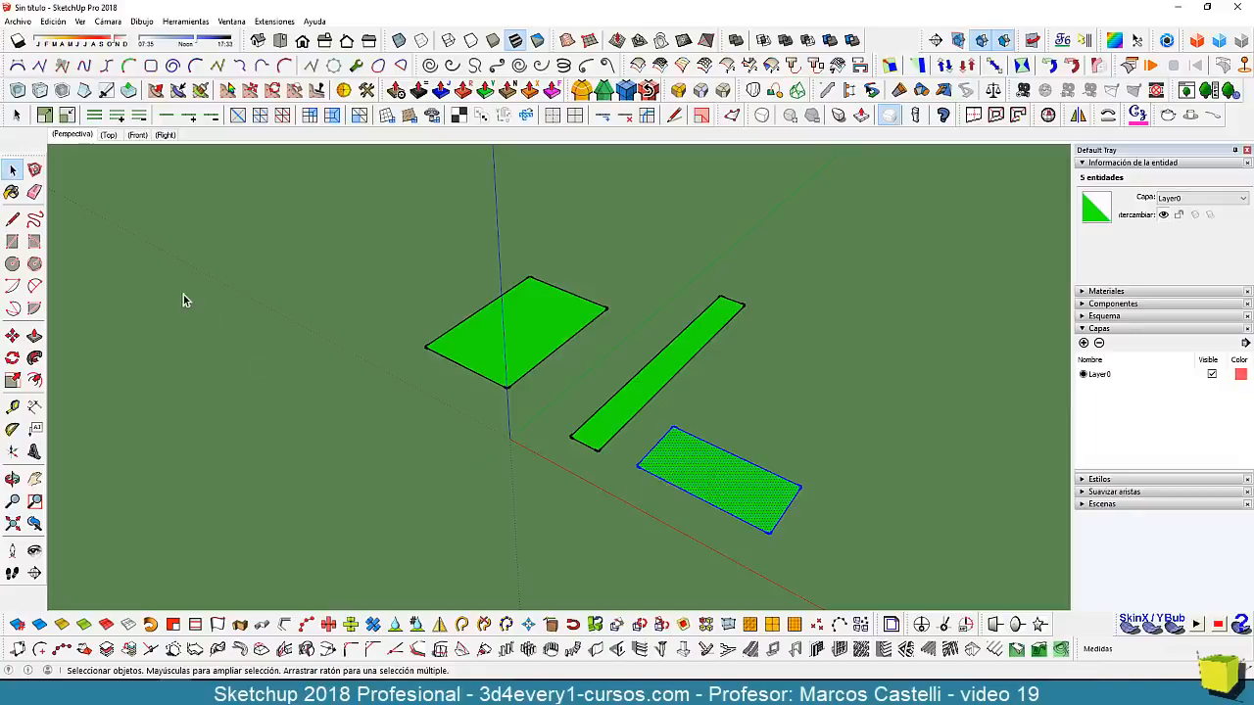
pyautogui.click(13, 357)
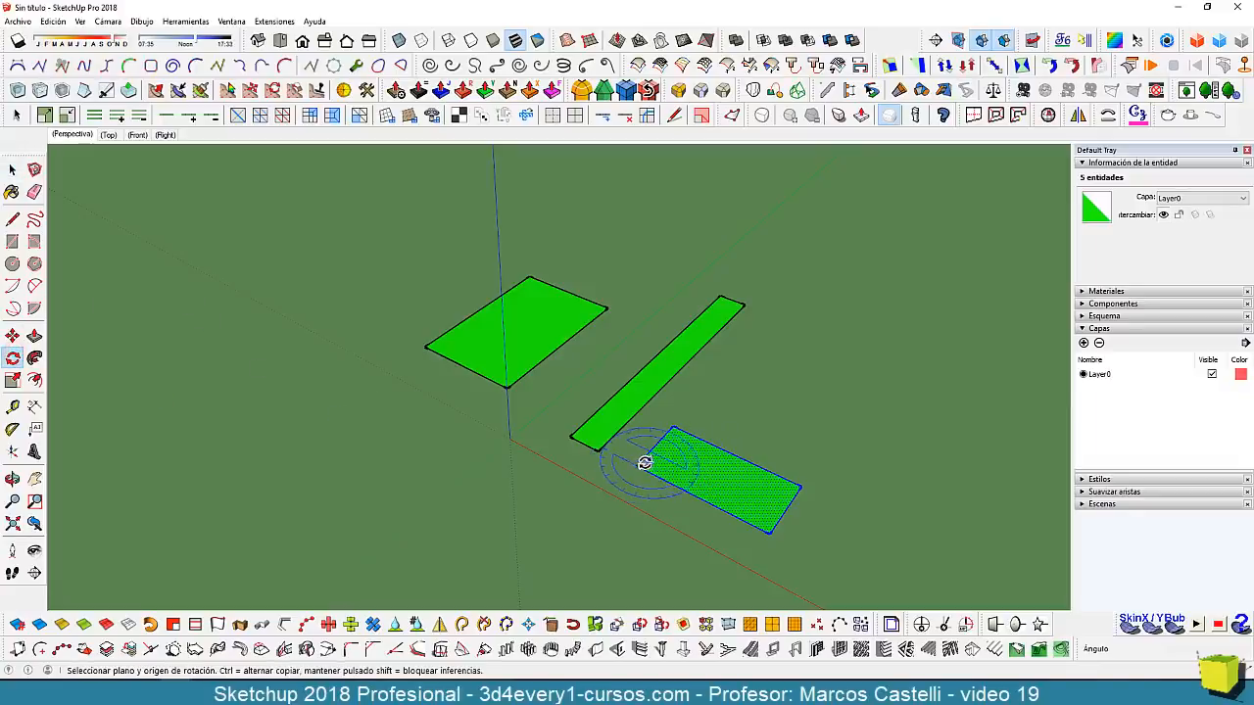
pyautogui.click(774, 525)
pyautogui.click(832, 497)
pyautogui.press('space')
pyautogui.moveTo(728, 509); pyautogui.dragTo(565, 433, button='middle')
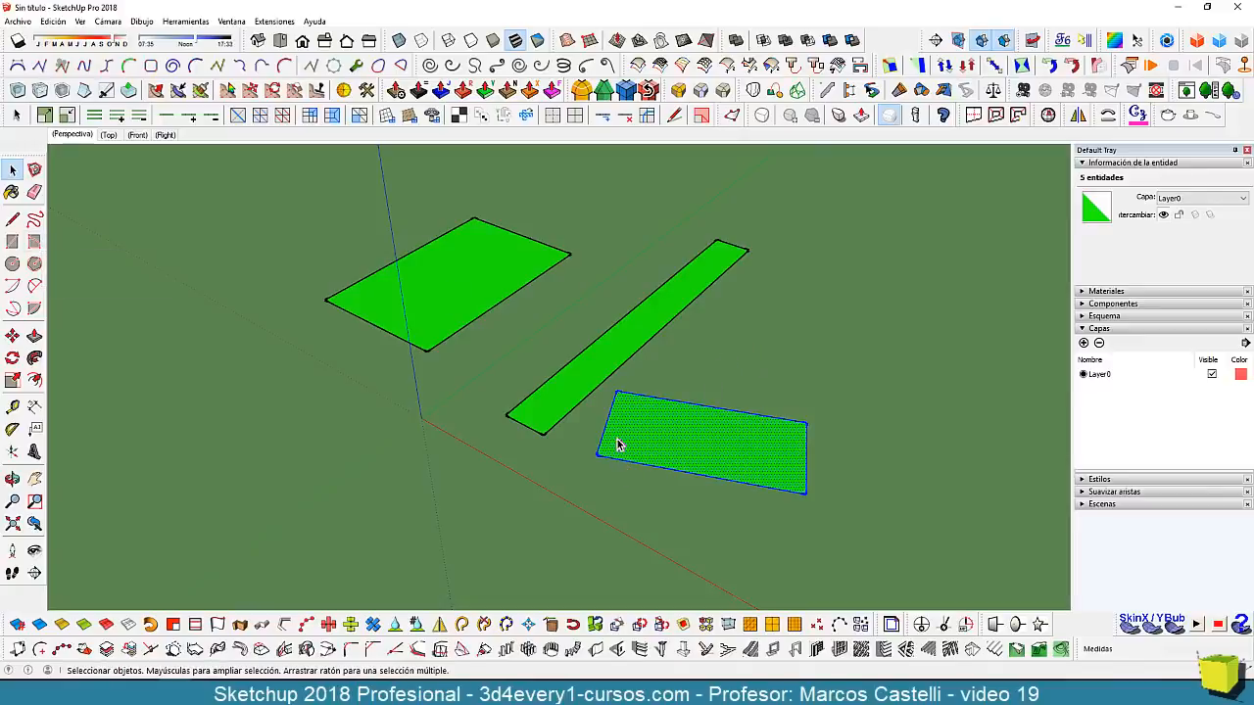
# Select all three rectangles and delete them from the model.
pyautogui.scroll(-3, 620, 443)
pyautogui.moveTo(660, 489); pyautogui.dragTo(625, 492, button='middle')
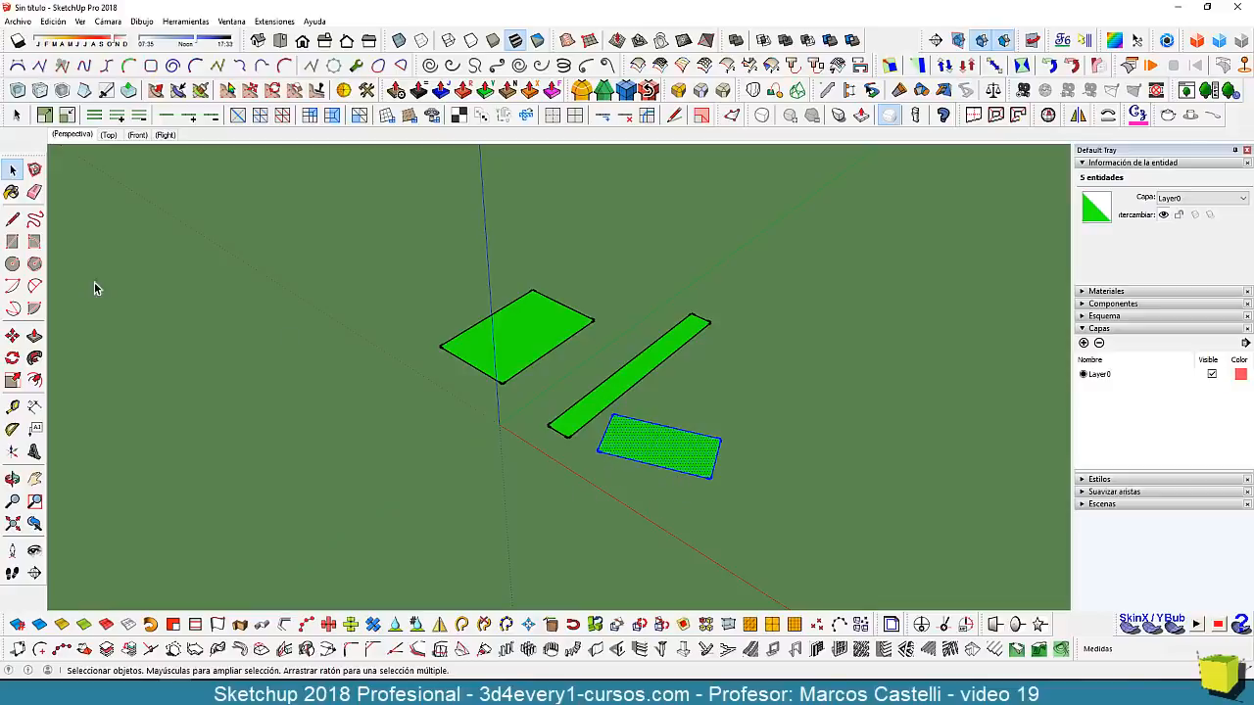
pyautogui.scroll(-2, 548, 434)
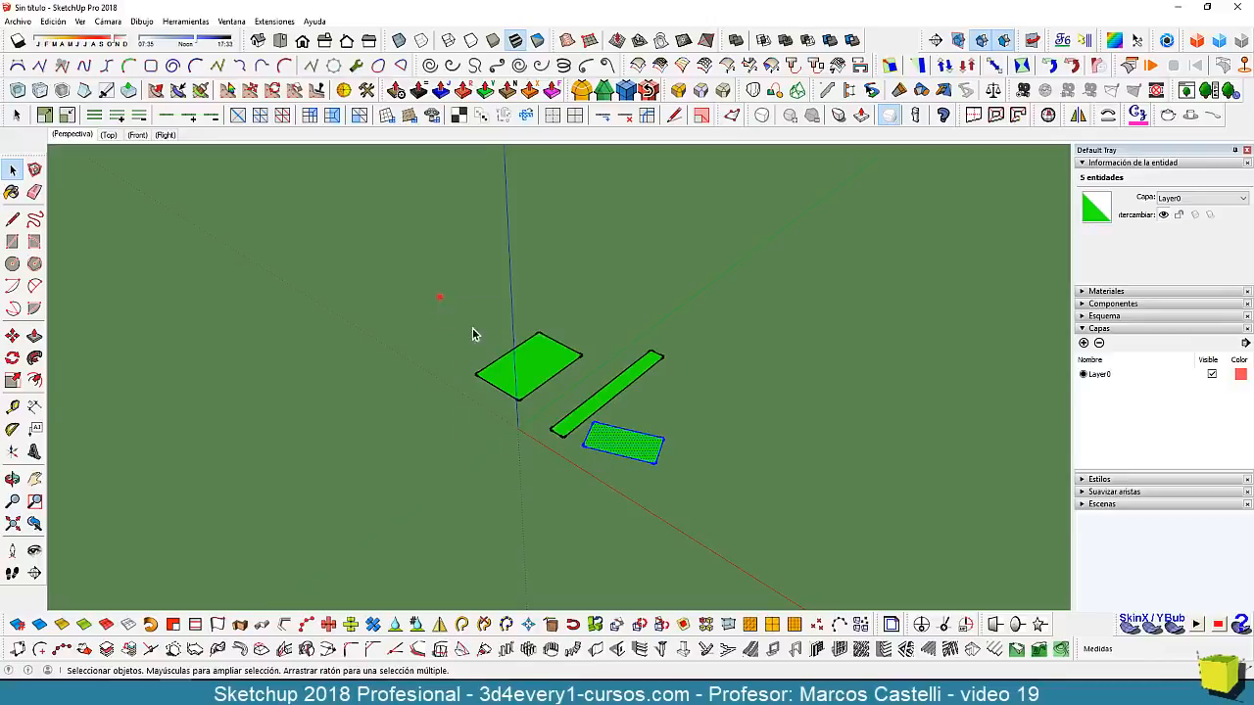
pyautogui.moveTo(472, 334); pyautogui.dragTo(733, 489)
pyautogui.press('Delete')
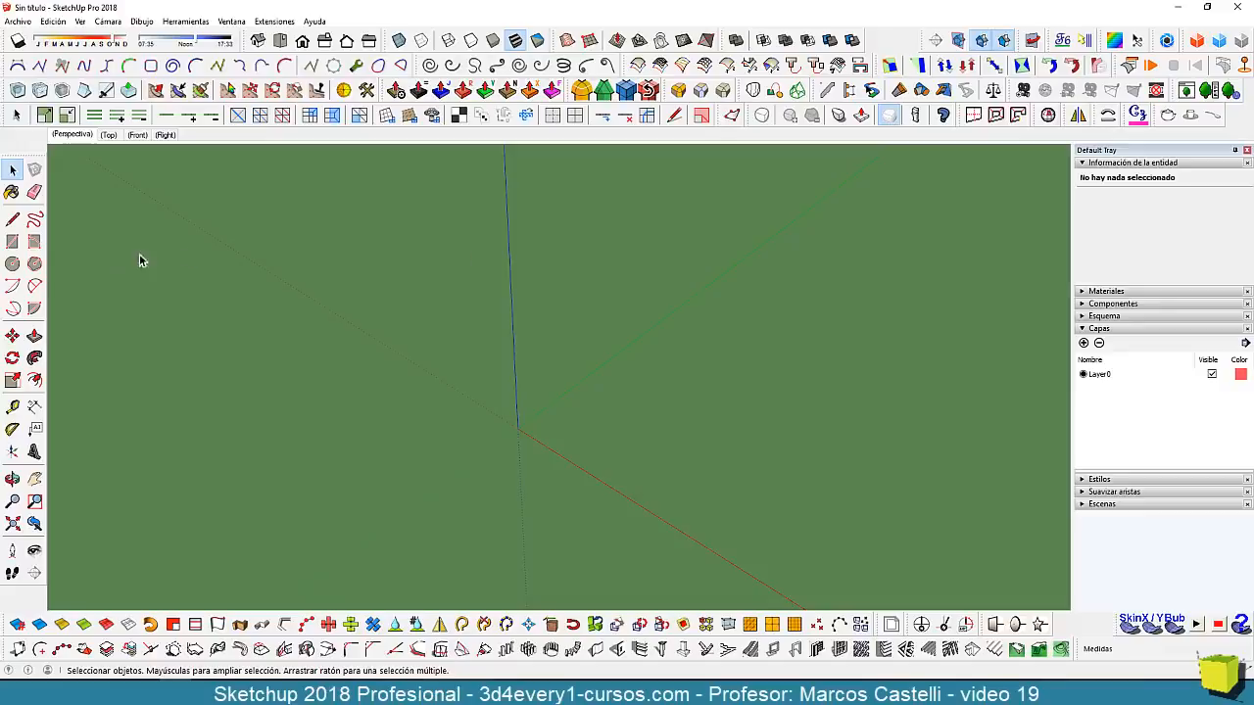
# Draw a rectangle on the ground plane between the red and green axes and set its size to 10,5 by 10,5 m.
pyautogui.click(12, 241)
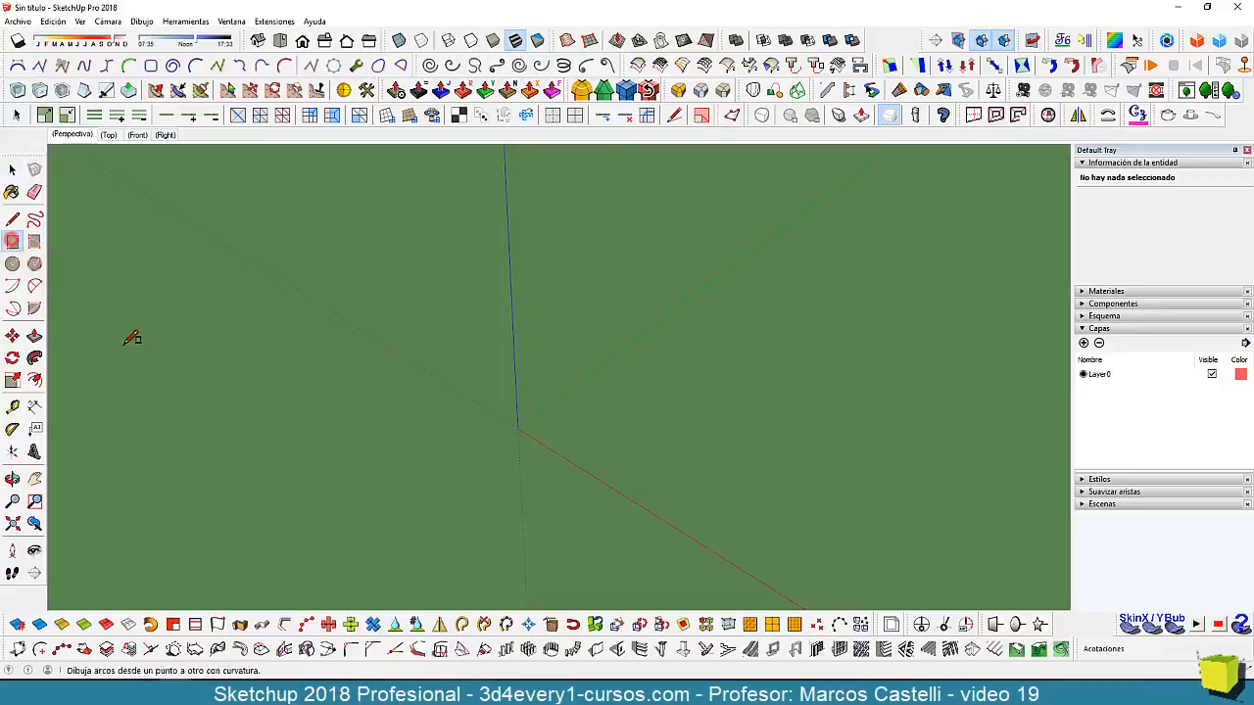
pyautogui.click(613, 407)
pyautogui.click(790, 381)
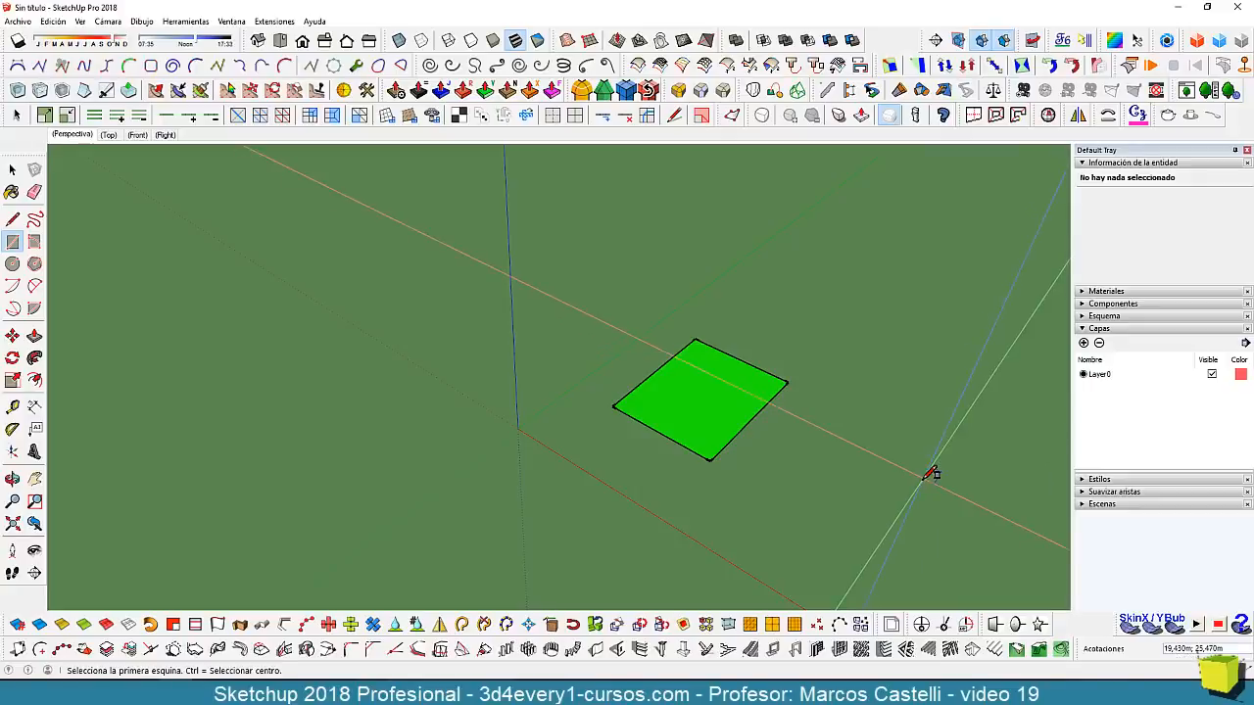
pyautogui.write('10,5;10,5')
pyautogui.press('Return')
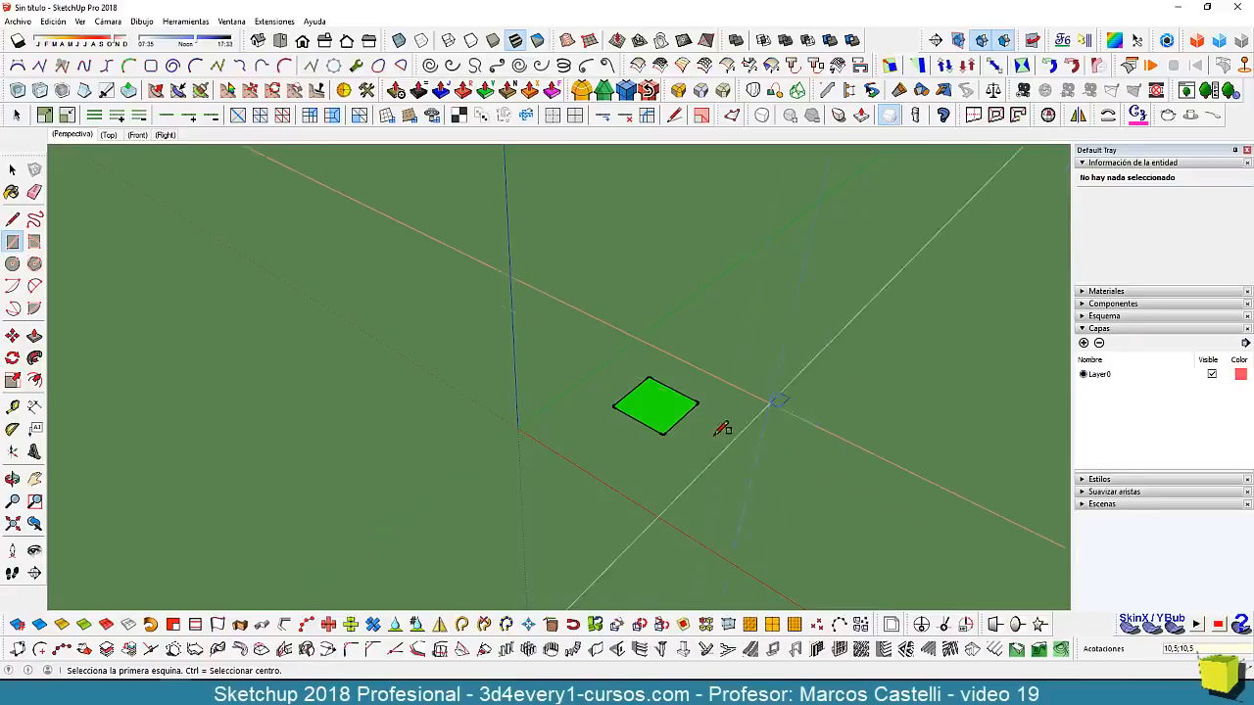
# Set the size of the rectangle just drawn to 10 by 10 m.
pyautogui.scroll(3, 646, 443)
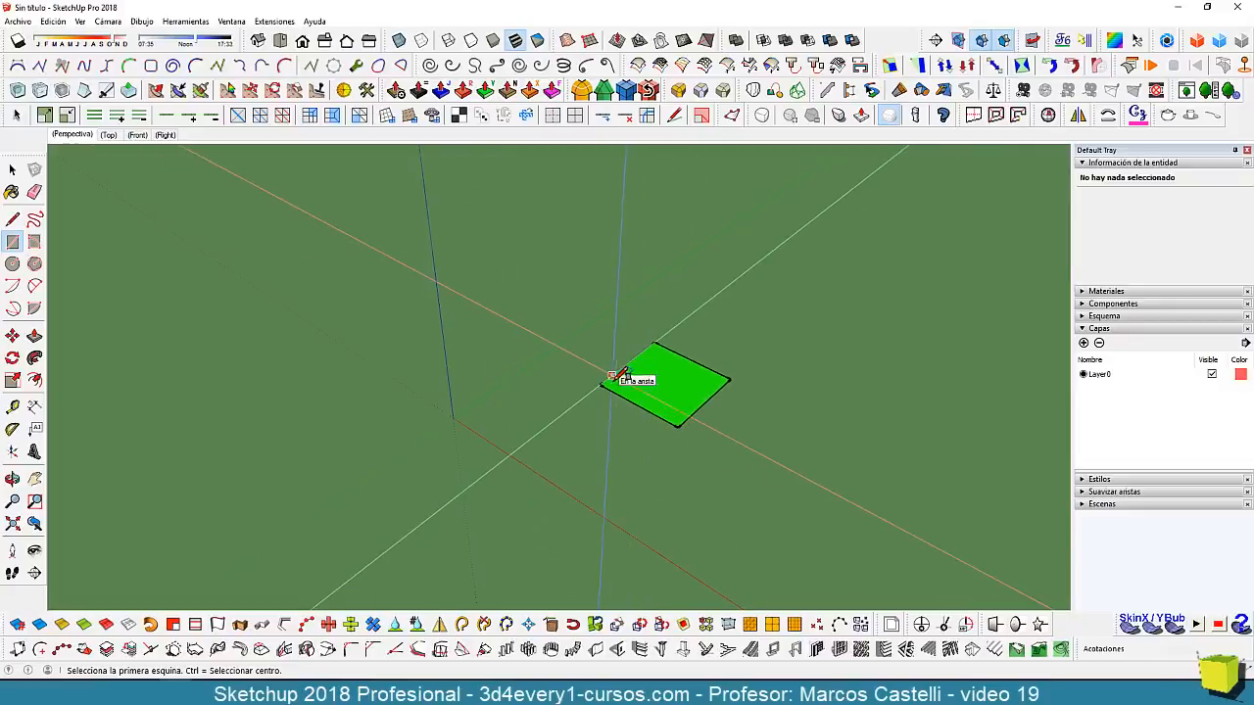
pyautogui.scroll(3, 605, 380)
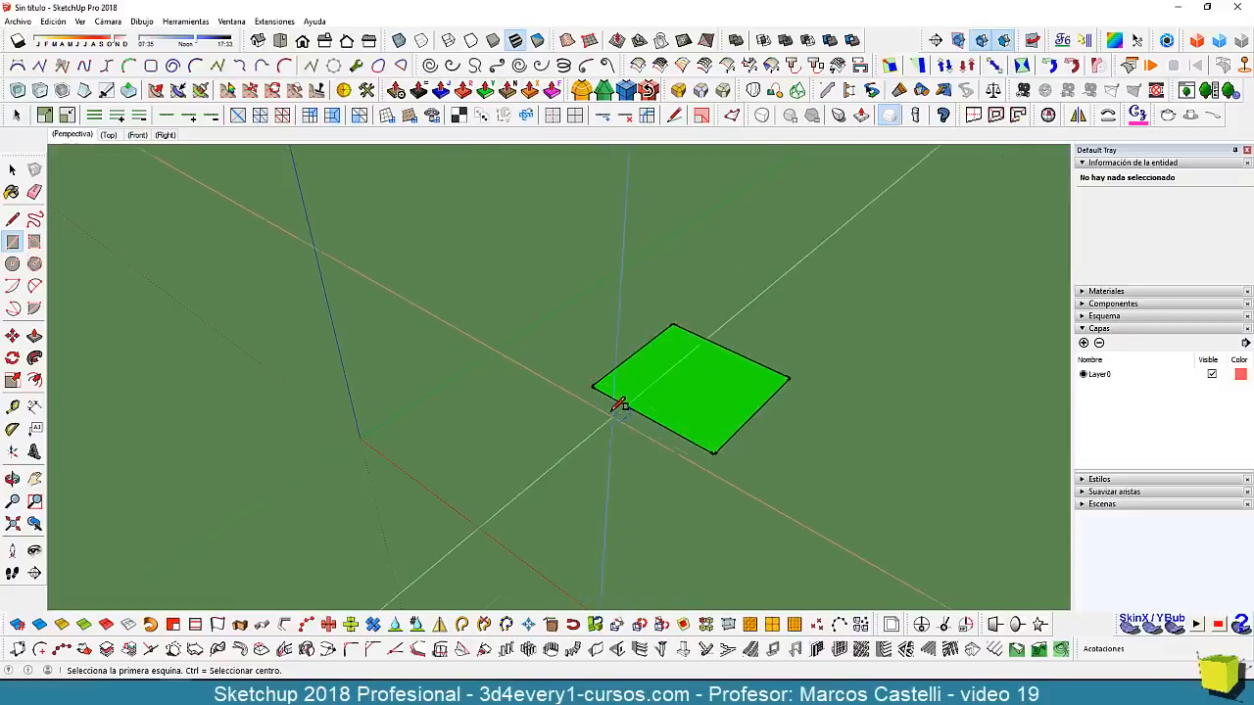
pyautogui.scroll(-3, 596, 377)
pyautogui.moveTo(666, 440); pyautogui.dragTo(696, 473, button='middle')
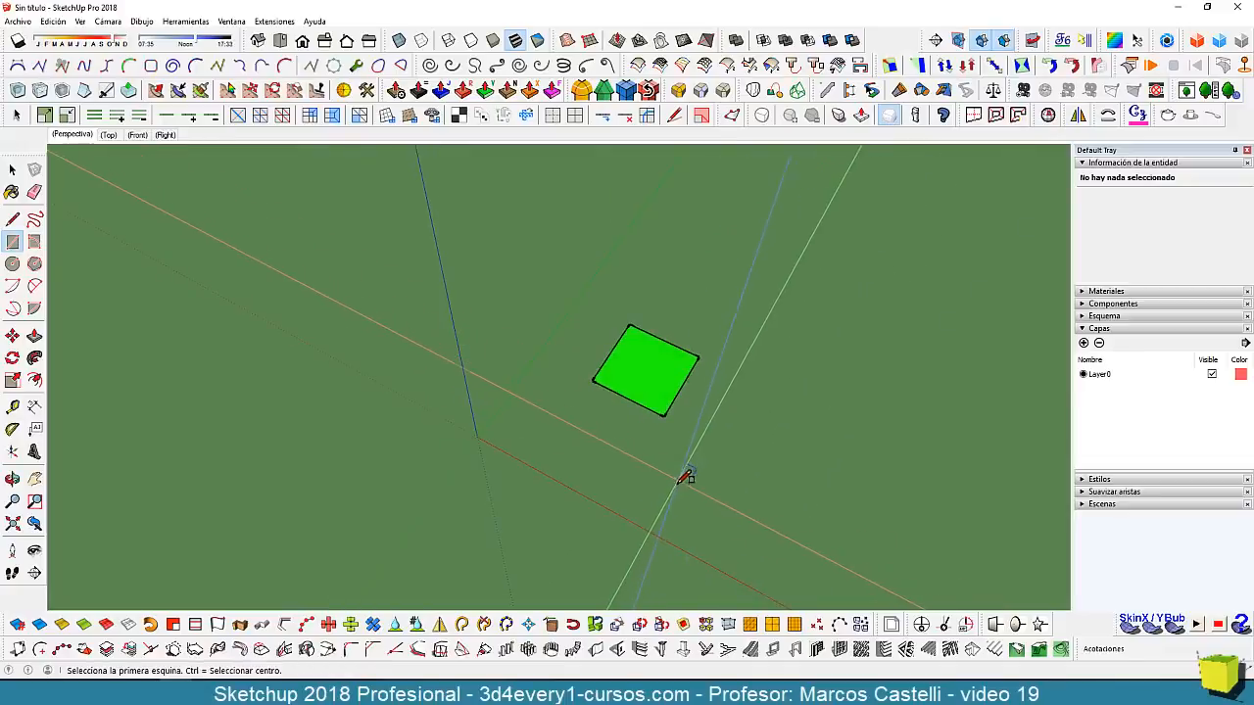
pyautogui.scroll(3, 672, 410)
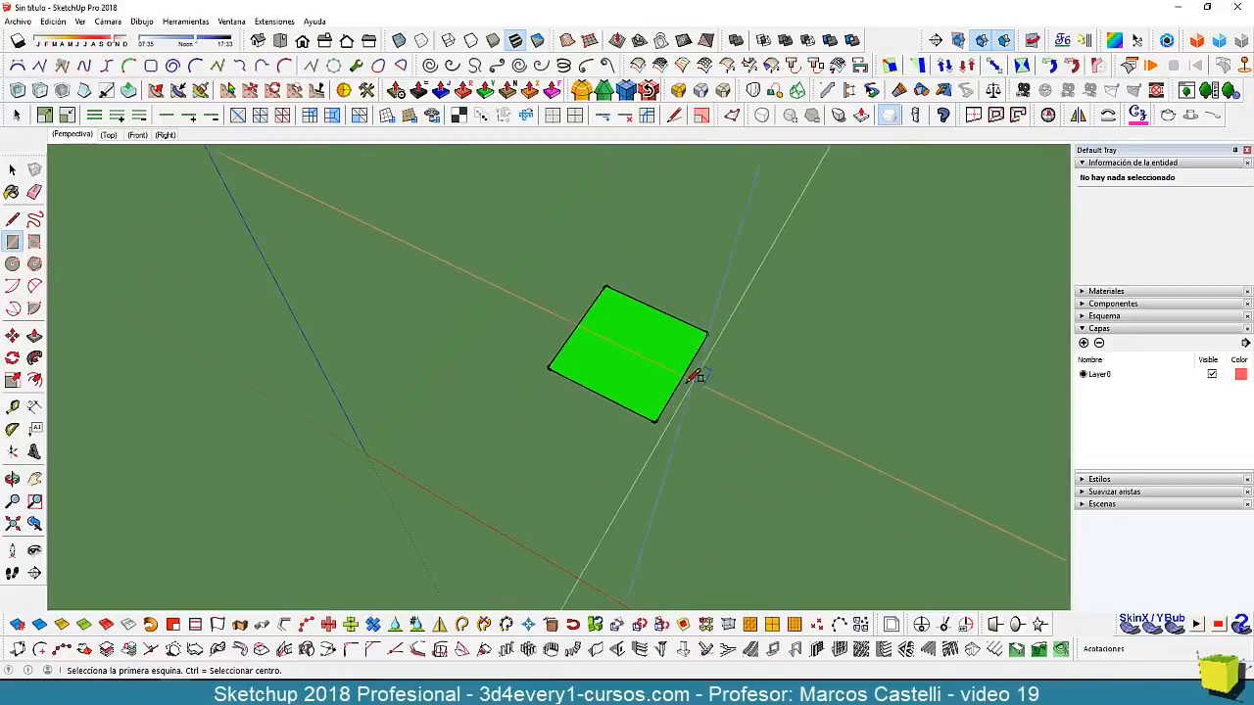
pyautogui.moveTo(702, 415); pyautogui.dragTo(597, 435, button='middle')
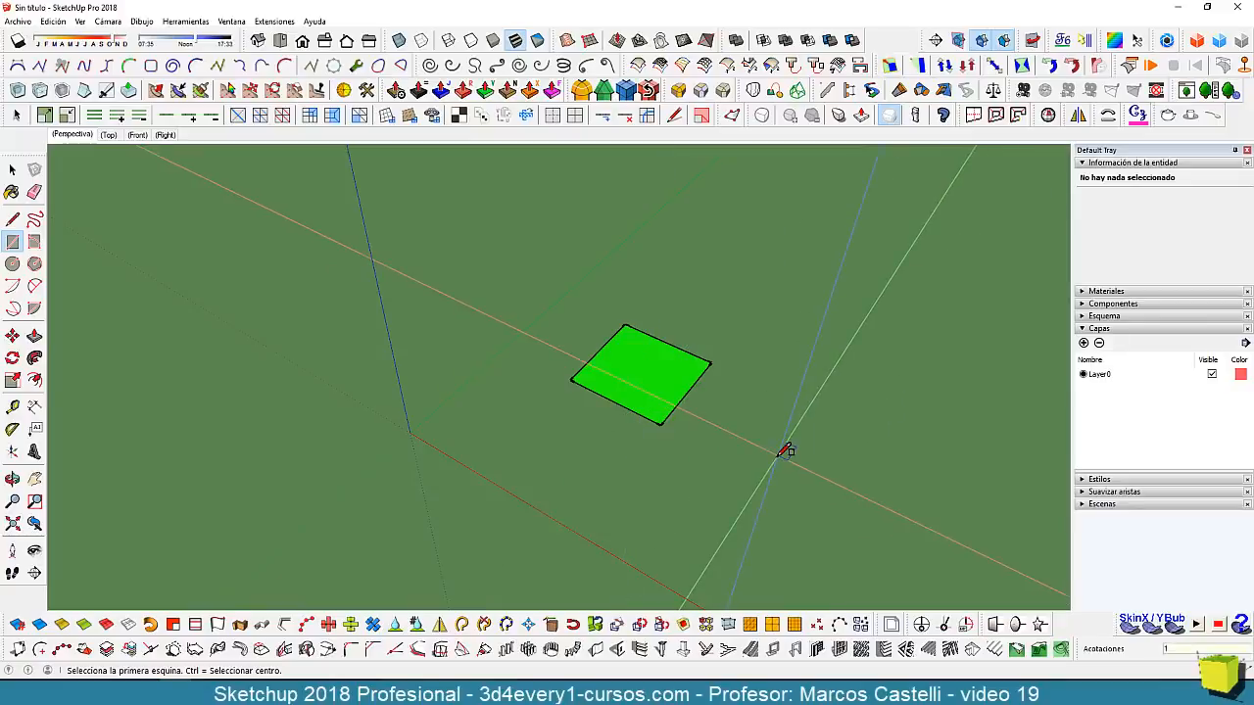
pyautogui.write('10;10')
pyautogui.press('Return')
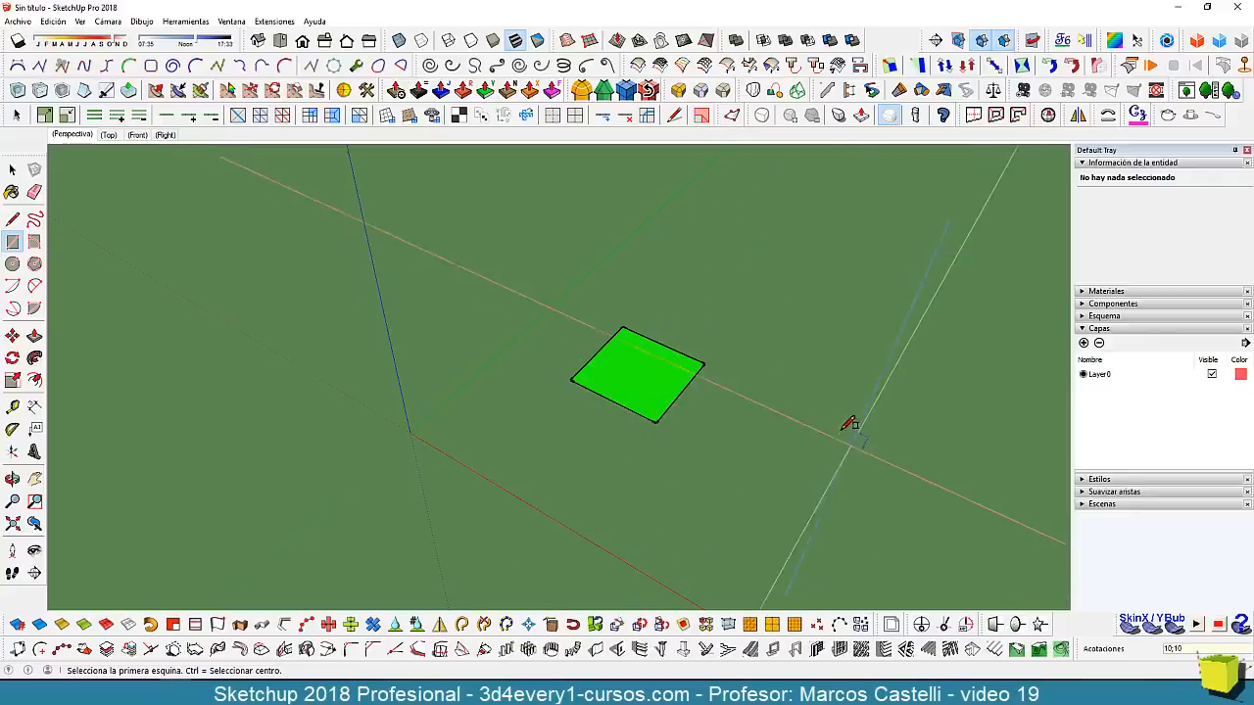
# Enlarge the same rectangle by setting its dimensions to 20 by 20 m.
pyautogui.write('20')
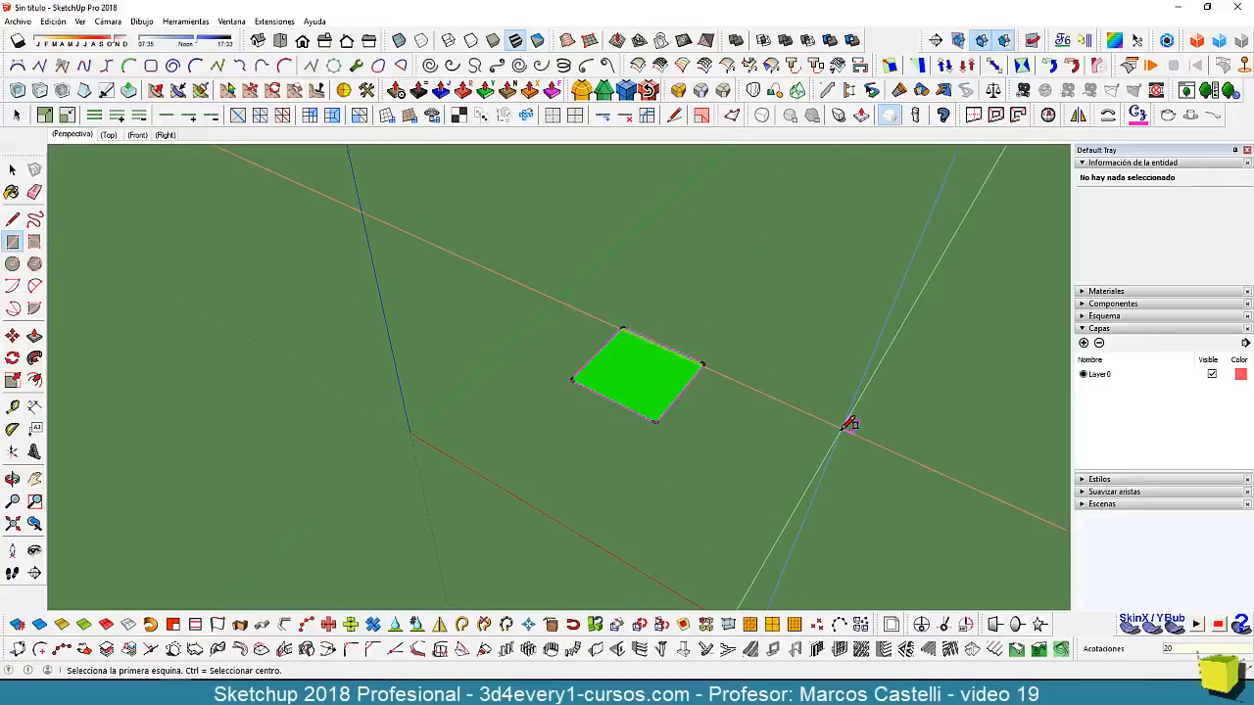
pyautogui.write(';20')
pyautogui.press('Return')
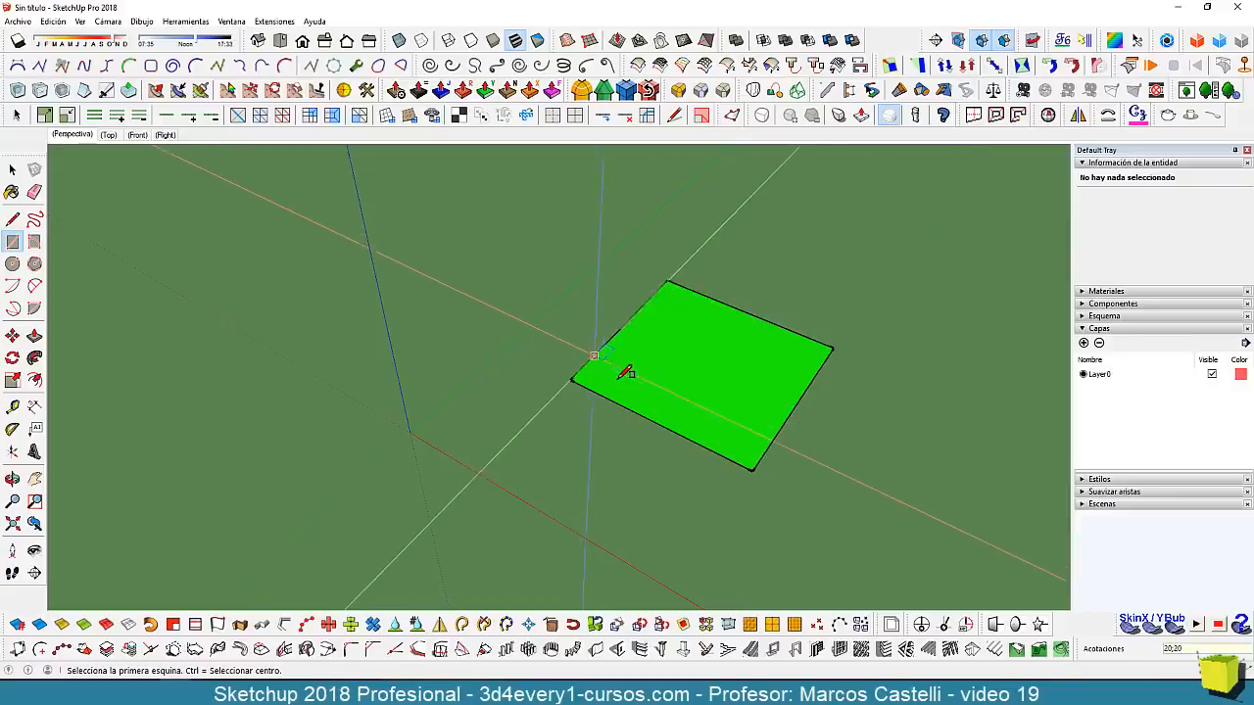
# Draw a second ground rectangle starting on the far side of the origin and set its size to 10 by 10 m.
pyautogui.moveTo(624, 372); pyautogui.dragTo(560, 420, button='middle')
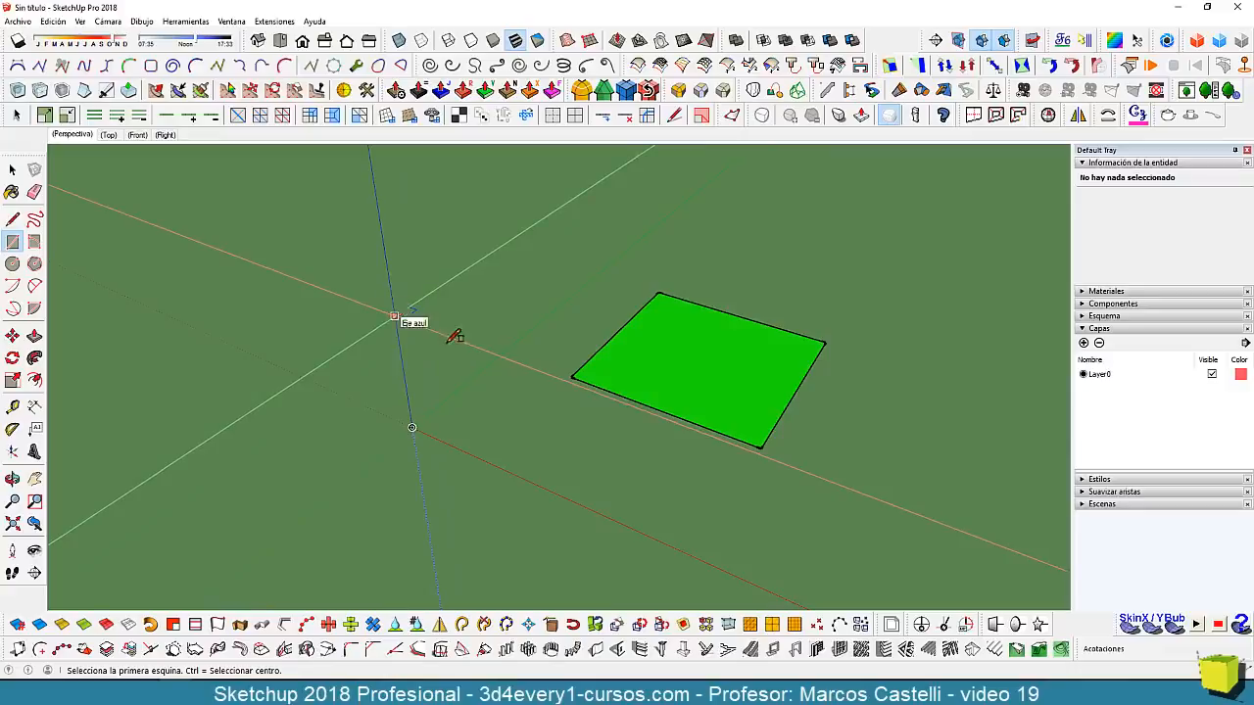
pyautogui.moveTo(722, 440); pyautogui.dragTo(600, 481, button='middle')
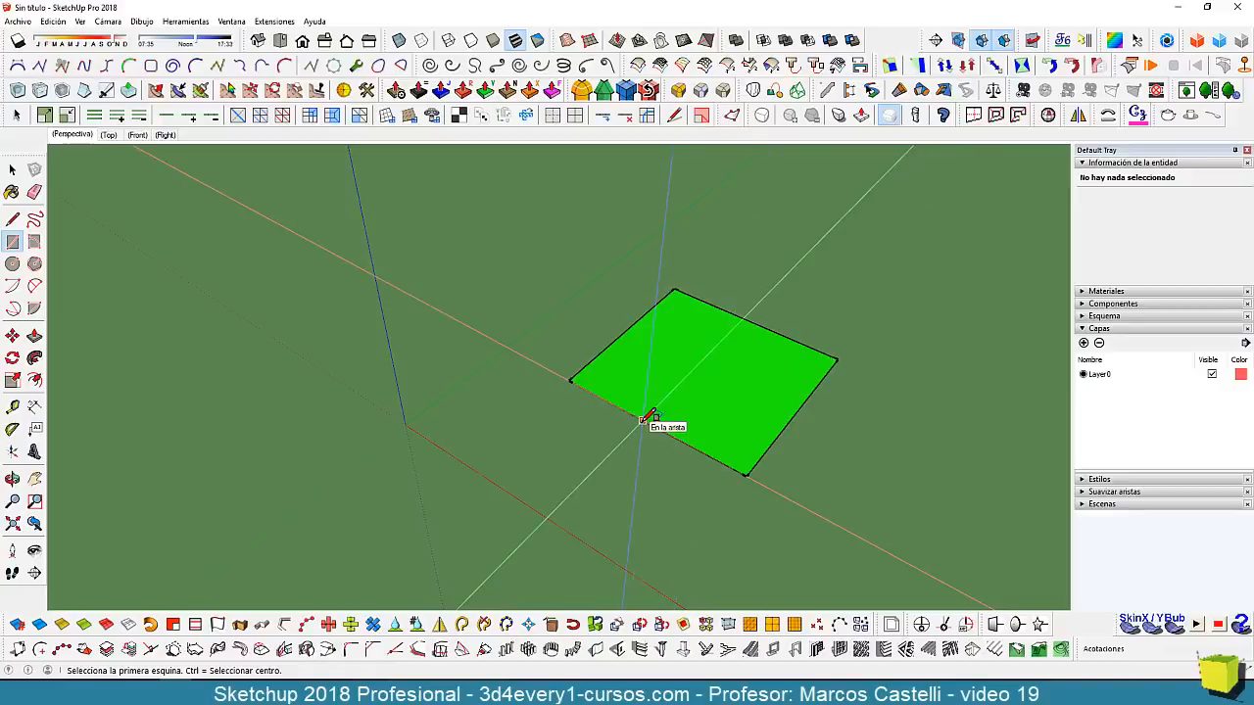
pyautogui.scroll(-3, 588, 403)
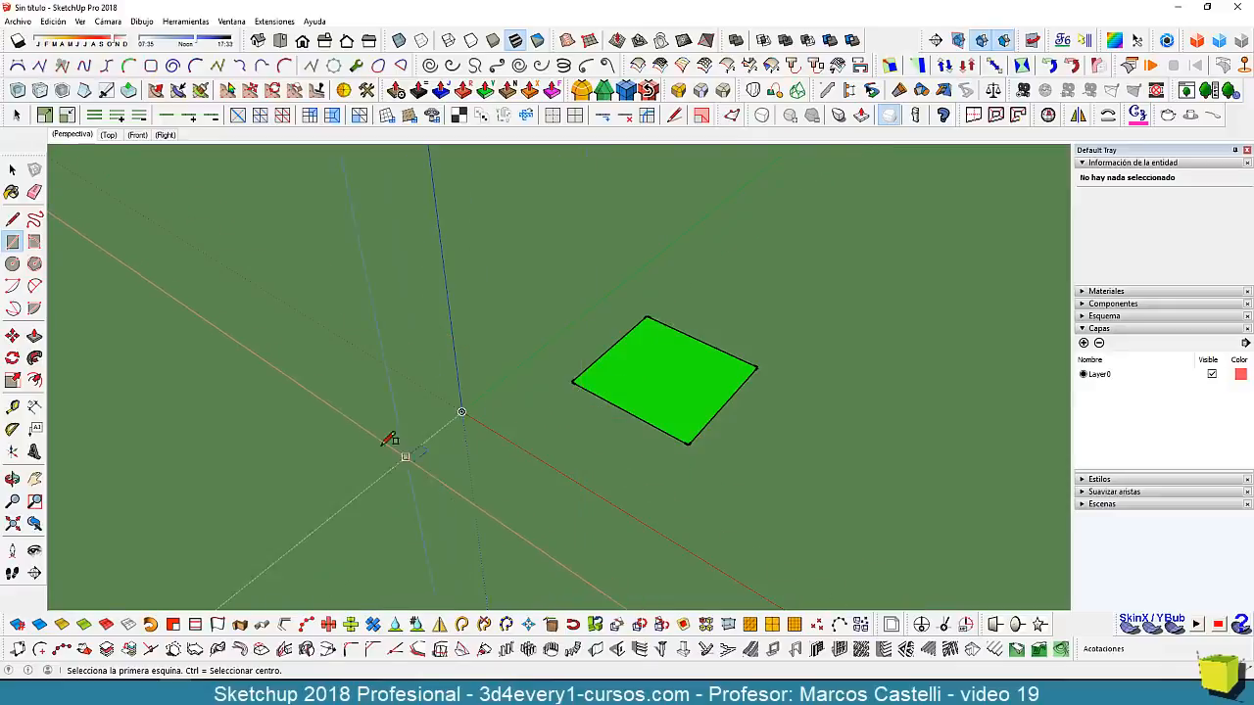
pyautogui.click(354, 418)
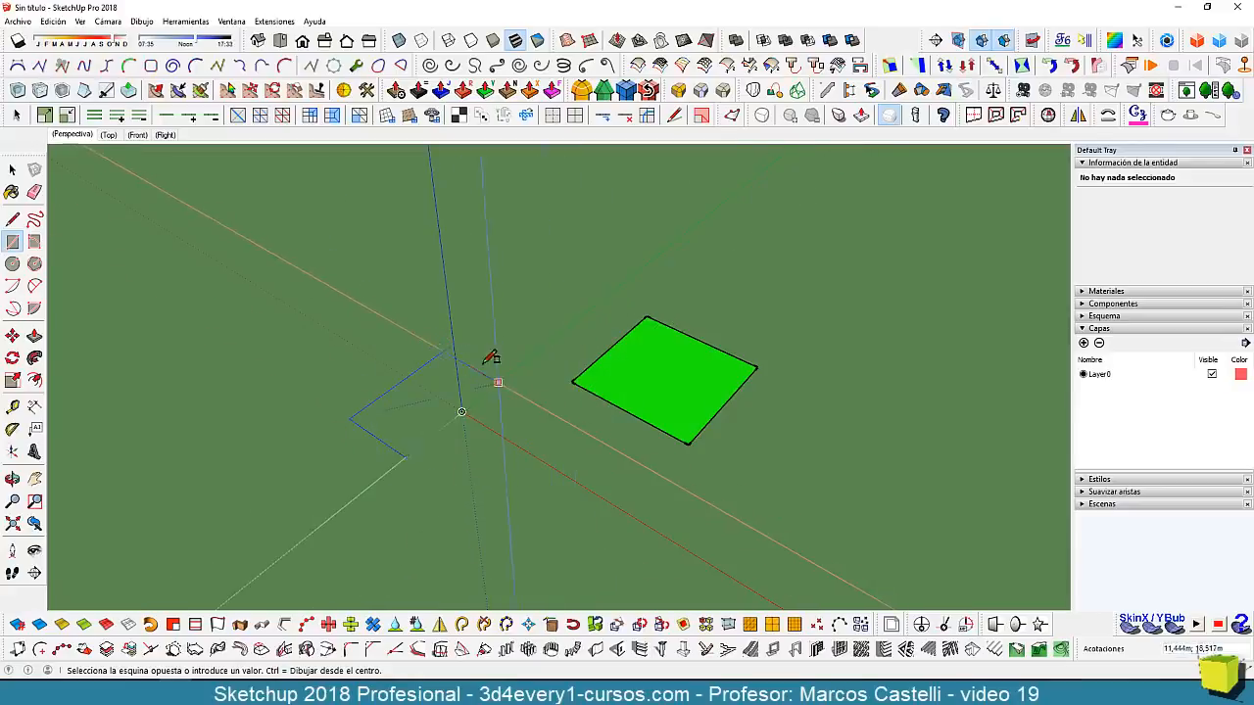
pyautogui.click(541, 404)
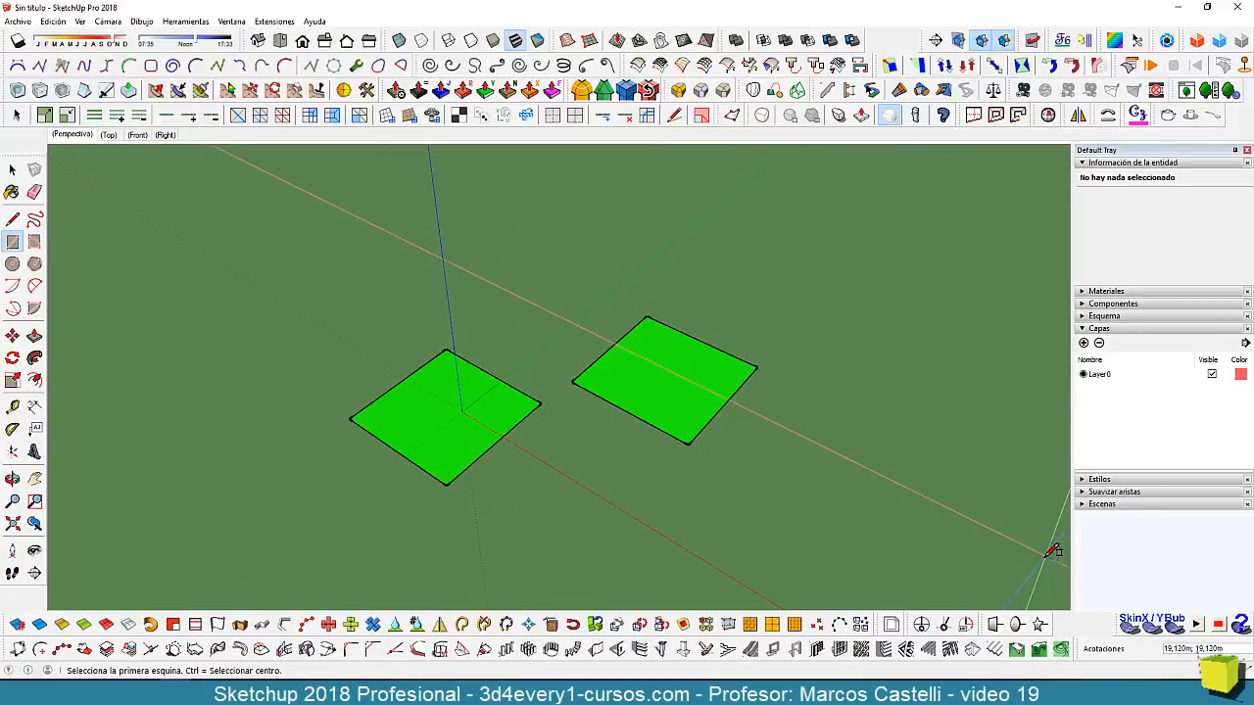
pyautogui.write(';10')
pyautogui.press('Return')
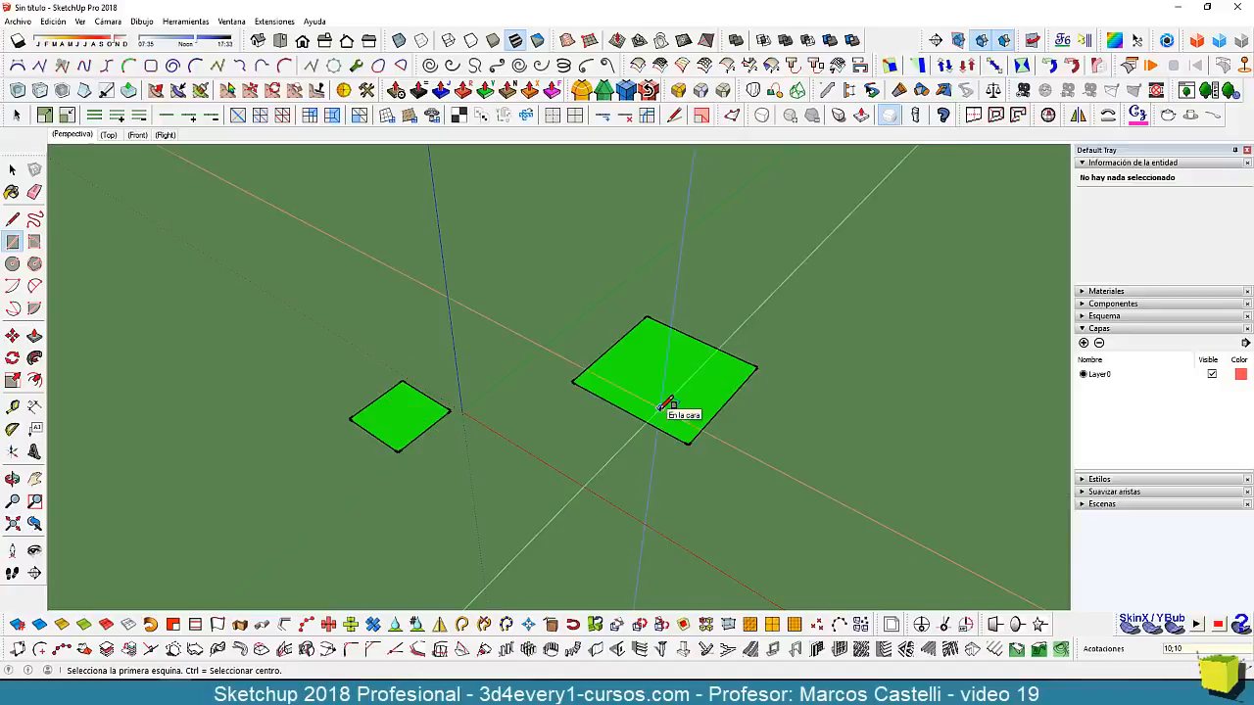
# Select both squares and delete them from the model.
pyautogui.press('space')
pyautogui.scroll(-2, 627, 421)
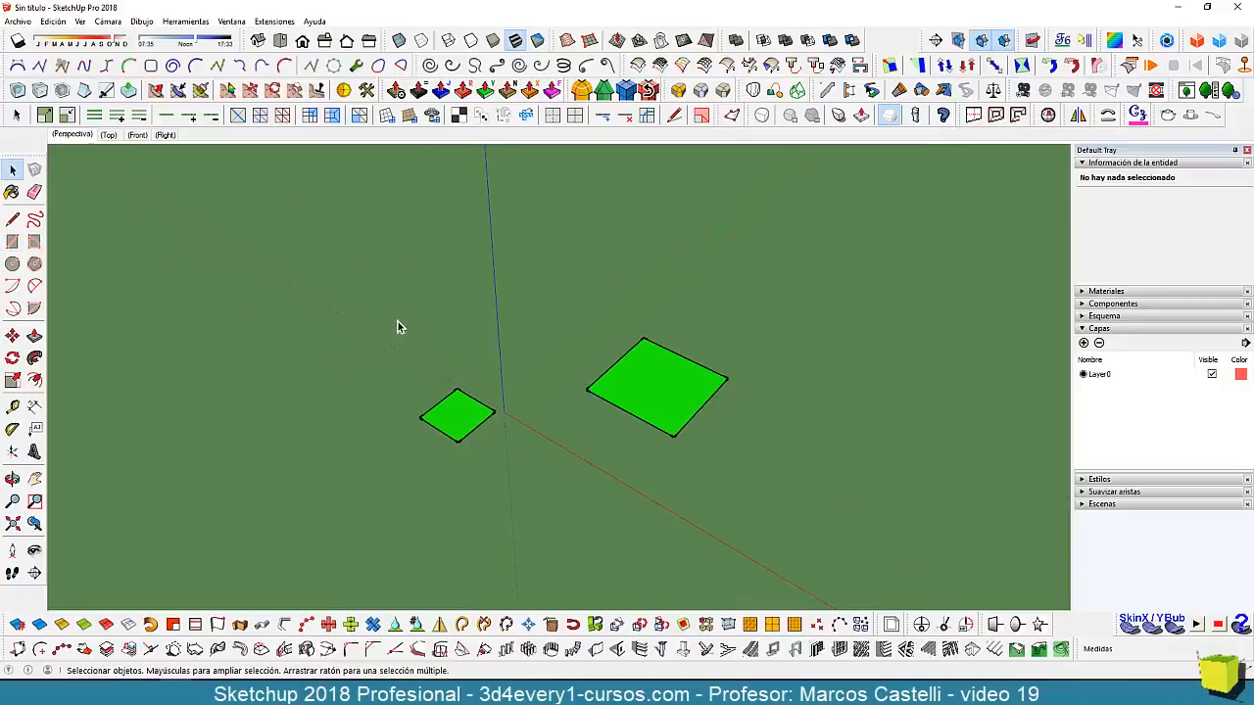
pyautogui.moveTo(760, 510); pyautogui.dragTo(760, 511)
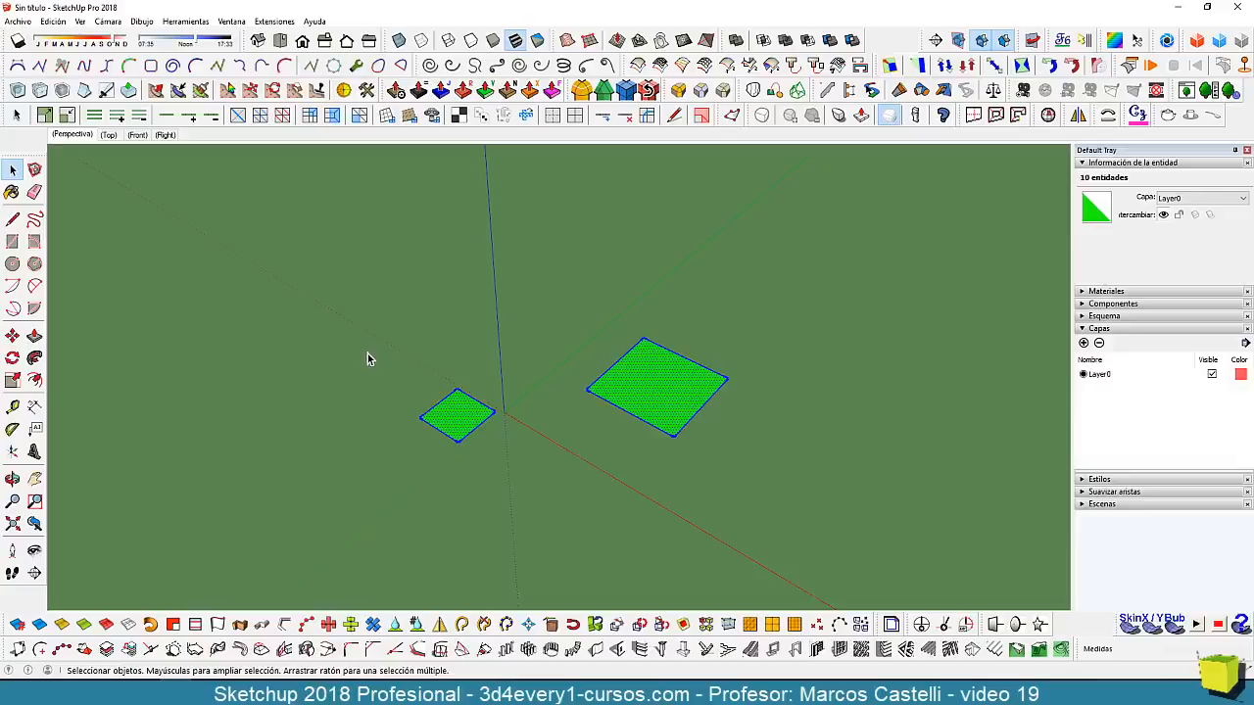
pyautogui.press('Delete')
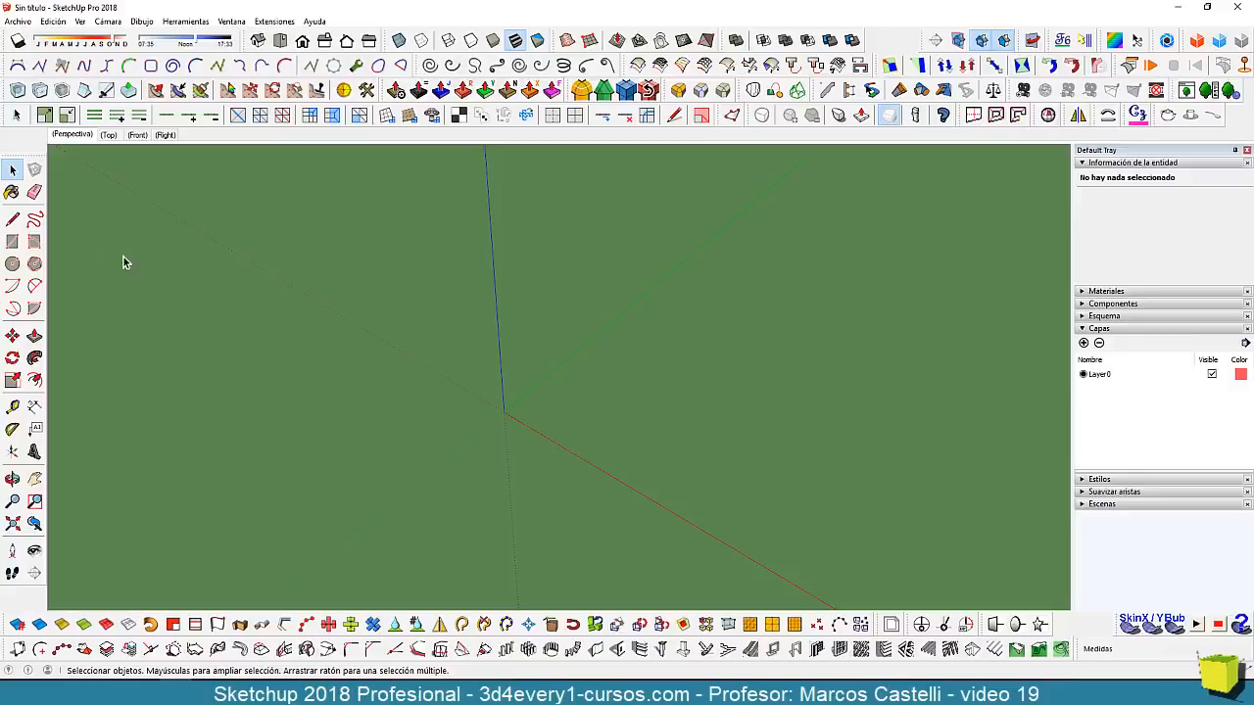
# Draw a new rectangle about 23,5 m by 29 m on the ground plane, away from the origin.
pyautogui.click(12, 243)
pyautogui.click(732, 291)
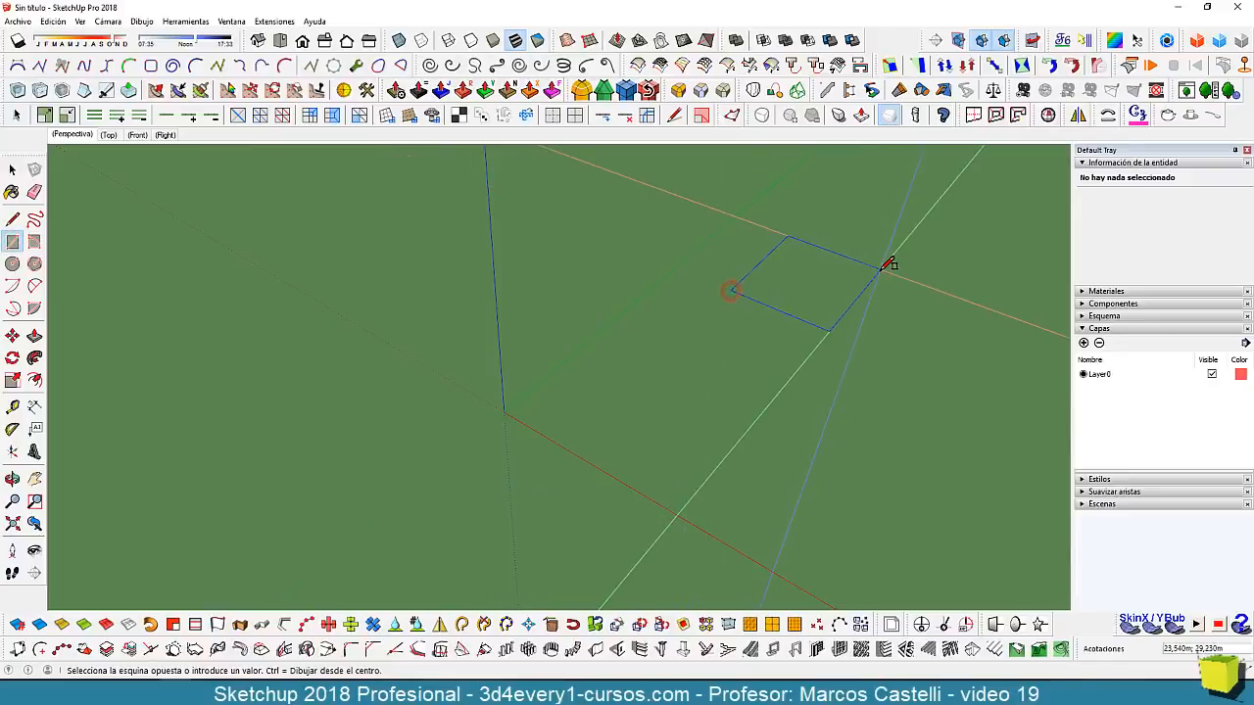
pyautogui.click(888, 263)
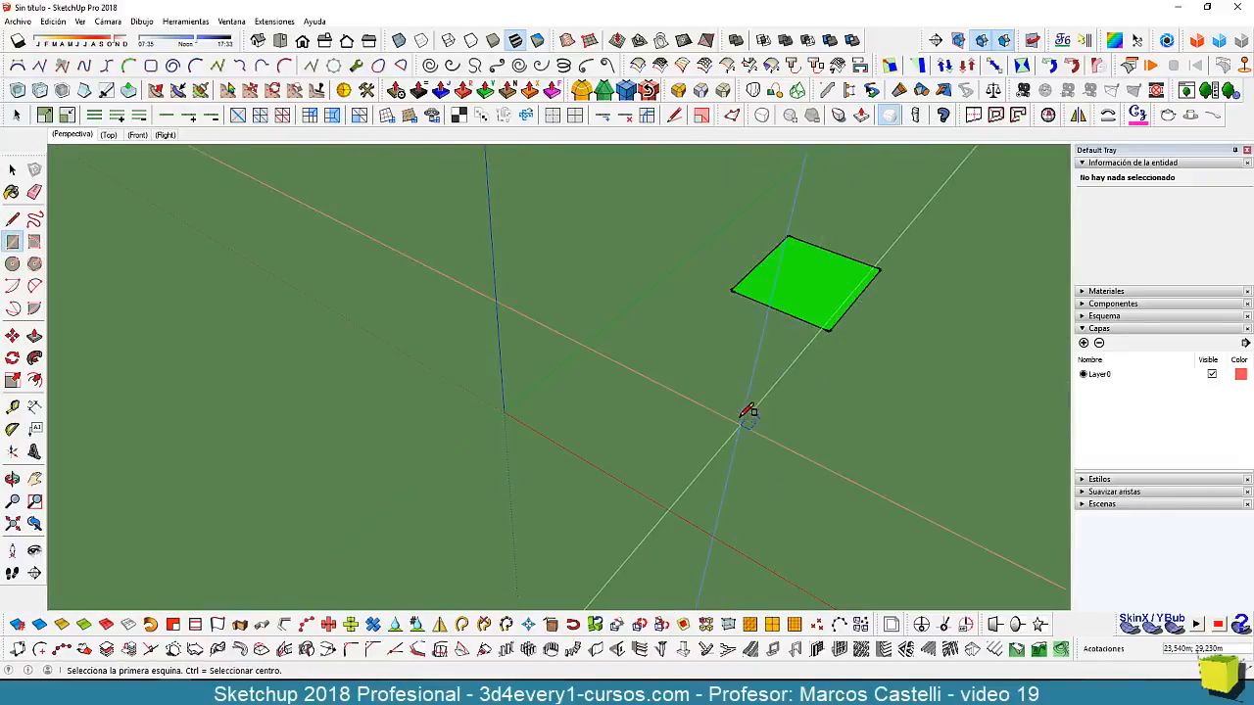
# Draw a ground-plane square about 21 m by 21 m centred on the origin, using the from-centre option of the Rectangle tool.
pyautogui.press('ctrl')
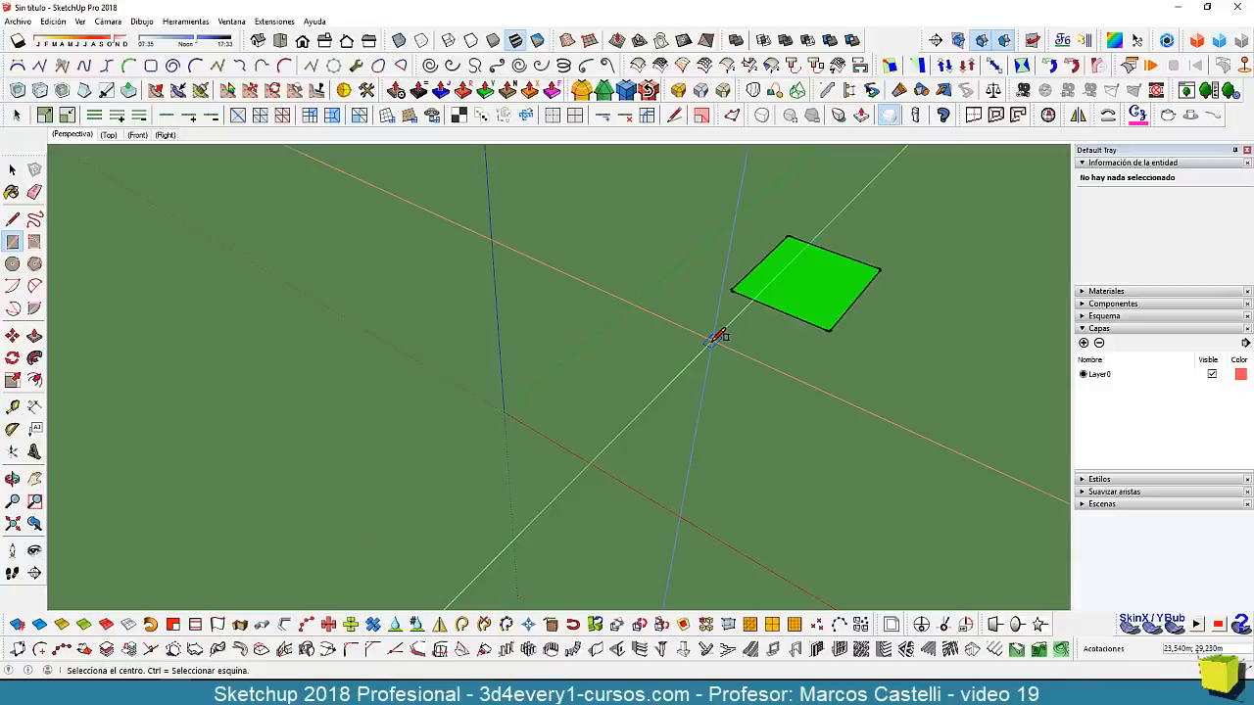
pyautogui.click(503, 411)
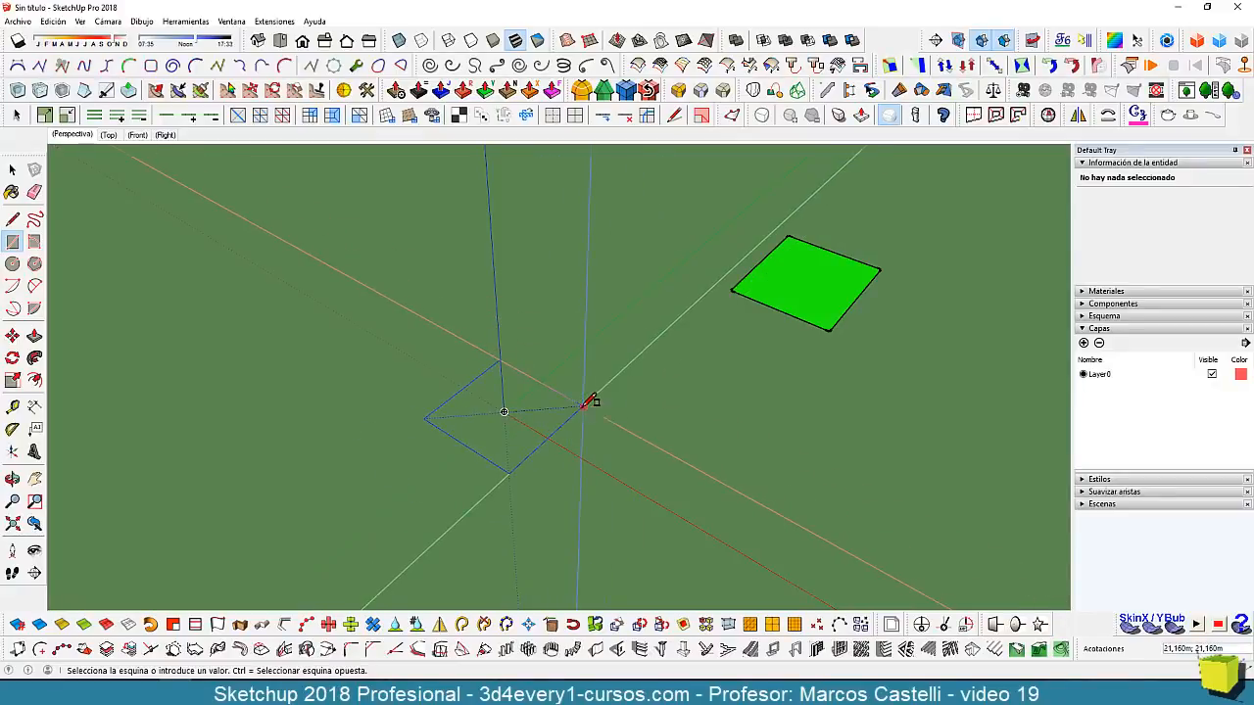
pyautogui.click(584, 404)
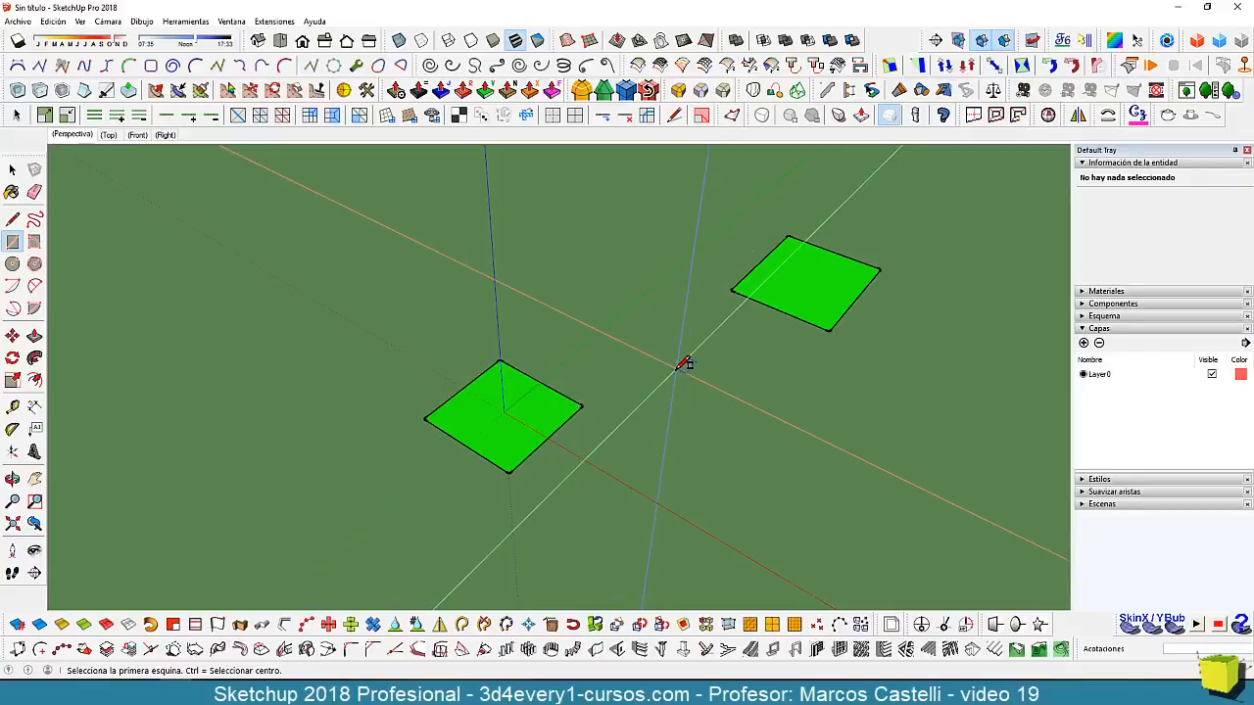
# Draw another from-centre rectangle about 25 m by 21 m, centred on the corner of the square at the origin nearest the separate rectangle.
pyautogui.press('ctrl')
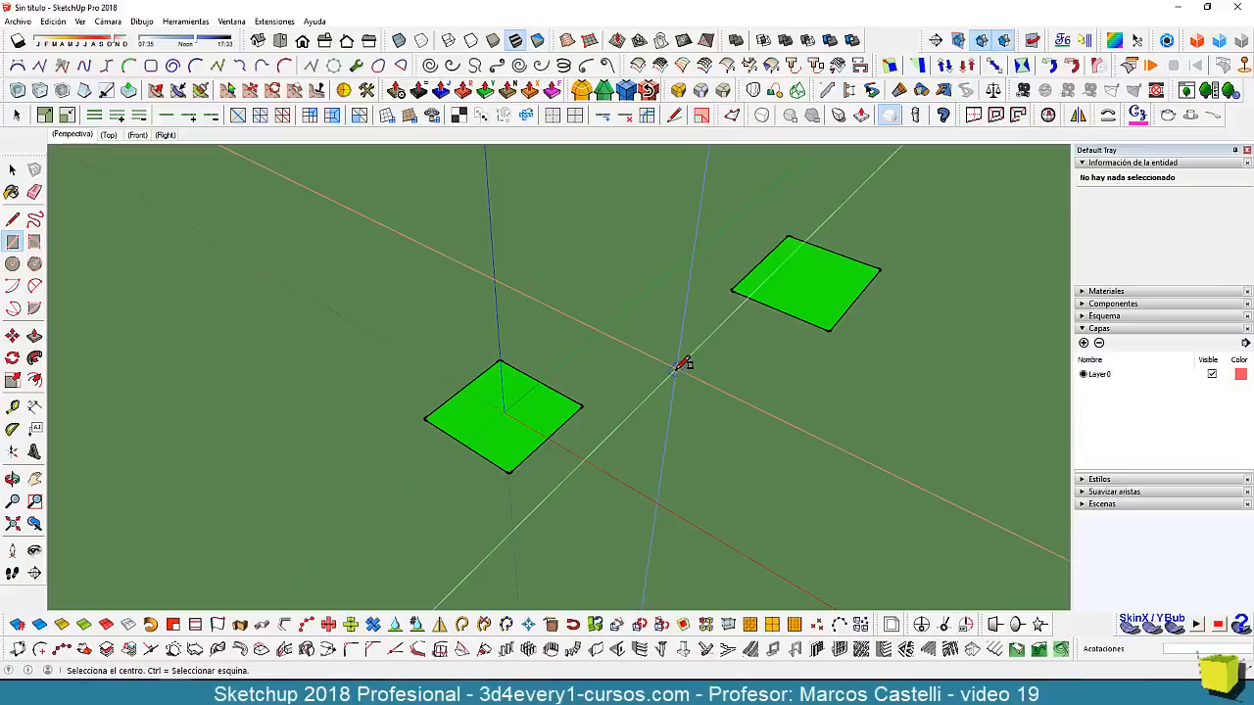
pyautogui.click(582, 404)
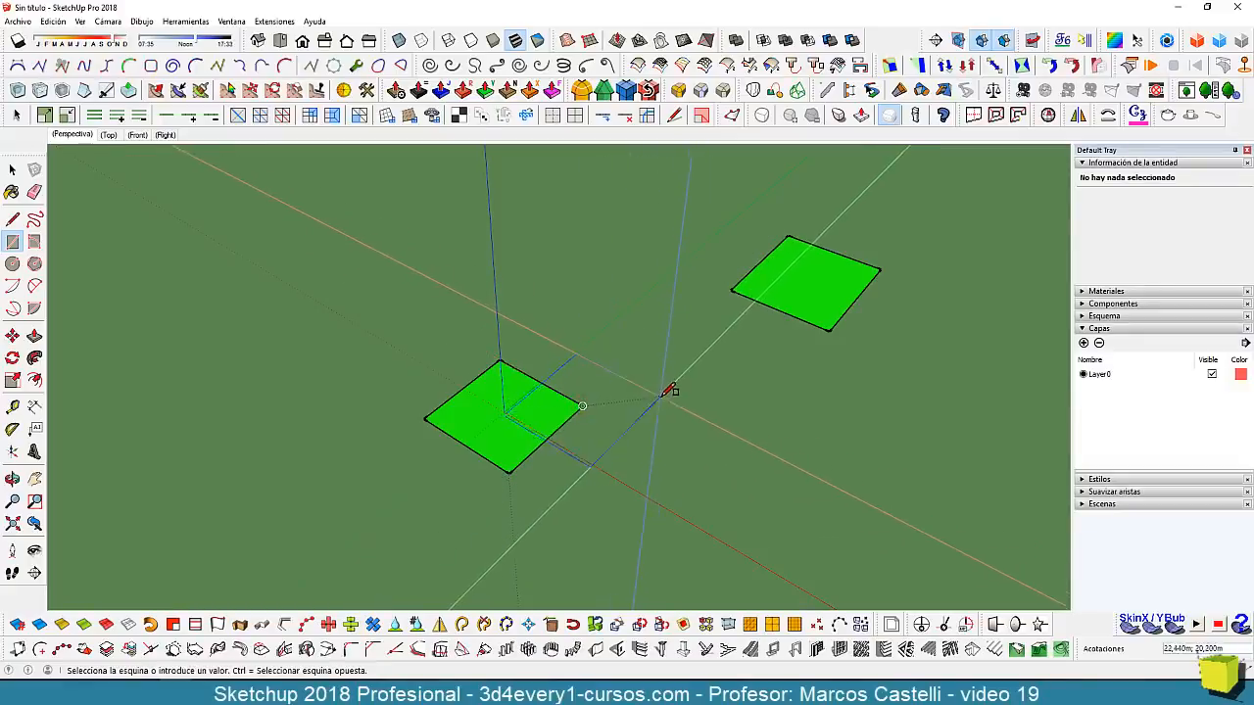
pyautogui.click(667, 394)
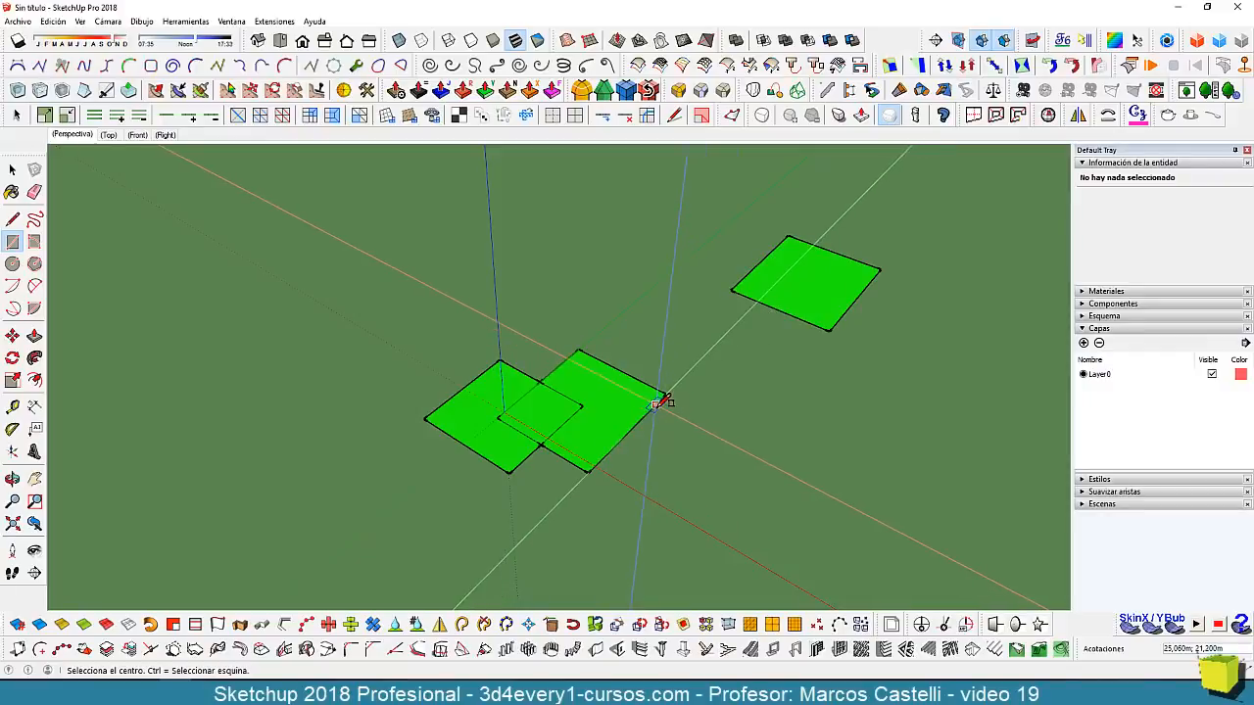
# Select all three rectangles on the ground plane and delete them.
pyautogui.scroll(-1, 663, 405)
pyautogui.press('space')
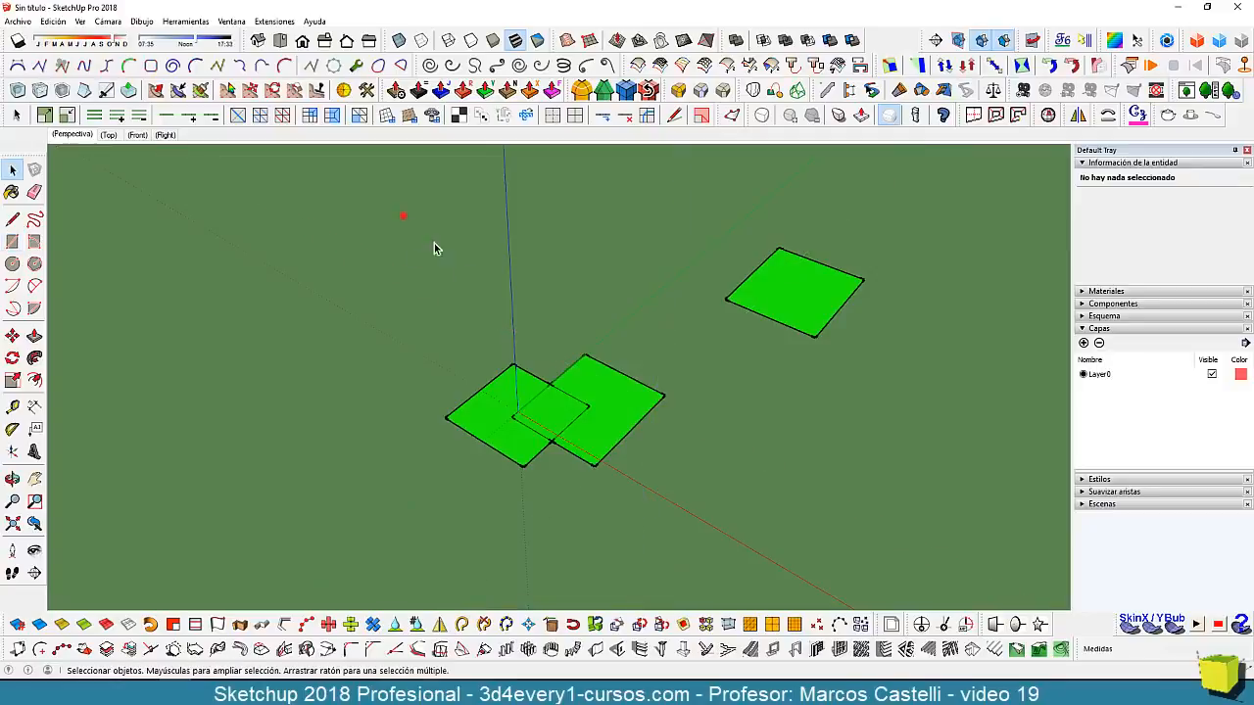
pyautogui.moveTo(434, 248); pyautogui.dragTo(909, 510)
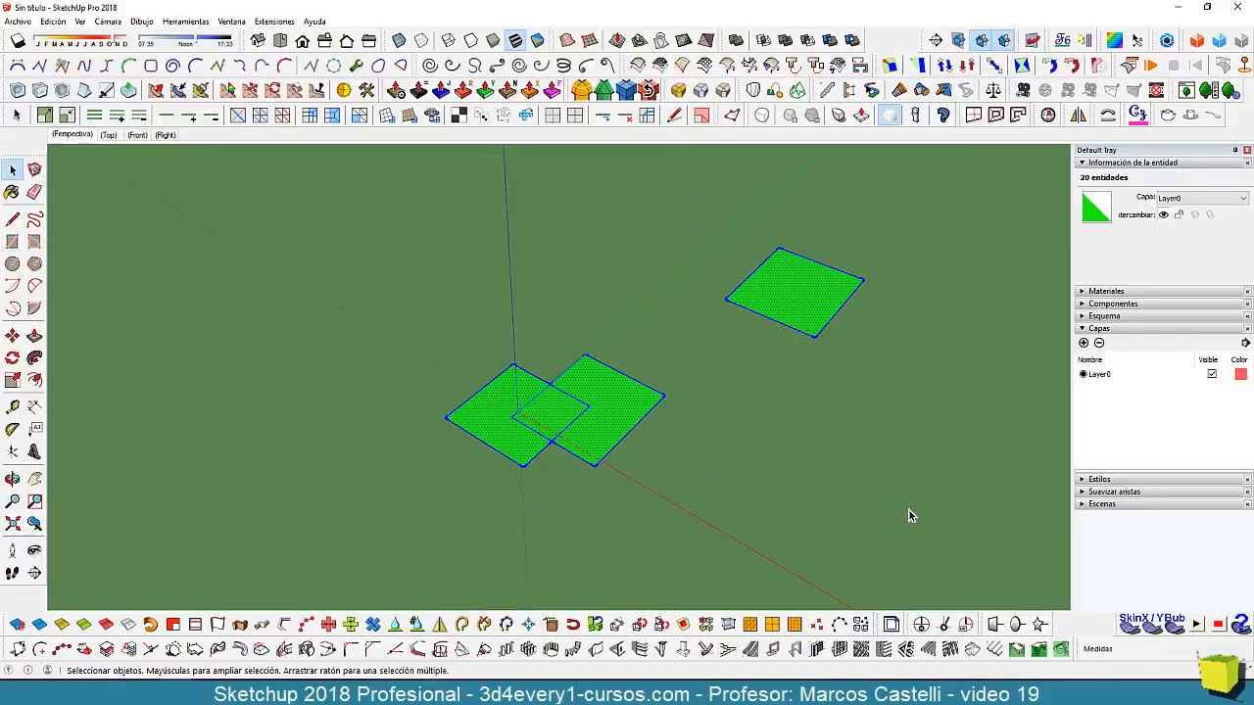
pyautogui.press('Delete')
# Draw a corner-to-corner rectangle about 38 m by 78 m on the ground plane, away from the origin.
pyautogui.moveTo(559, 454); pyautogui.dragTo(514, 399, button='middle')
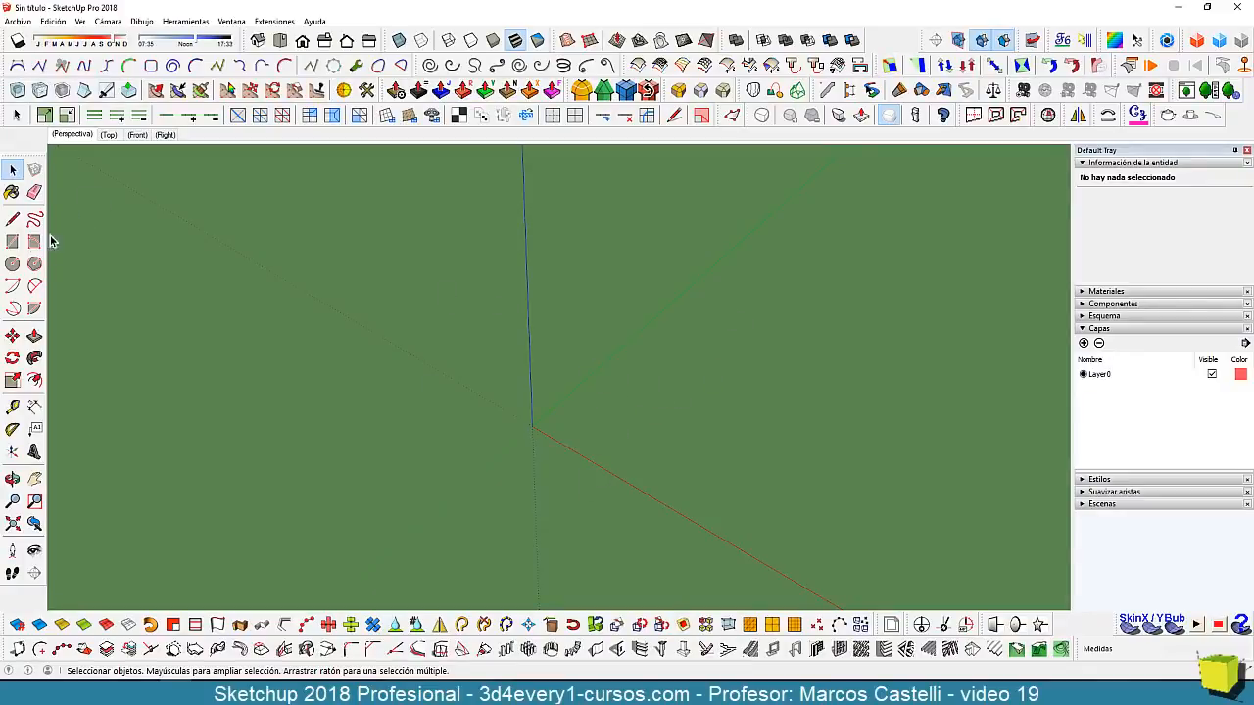
pyautogui.click(12, 240)
pyautogui.click(654, 379)
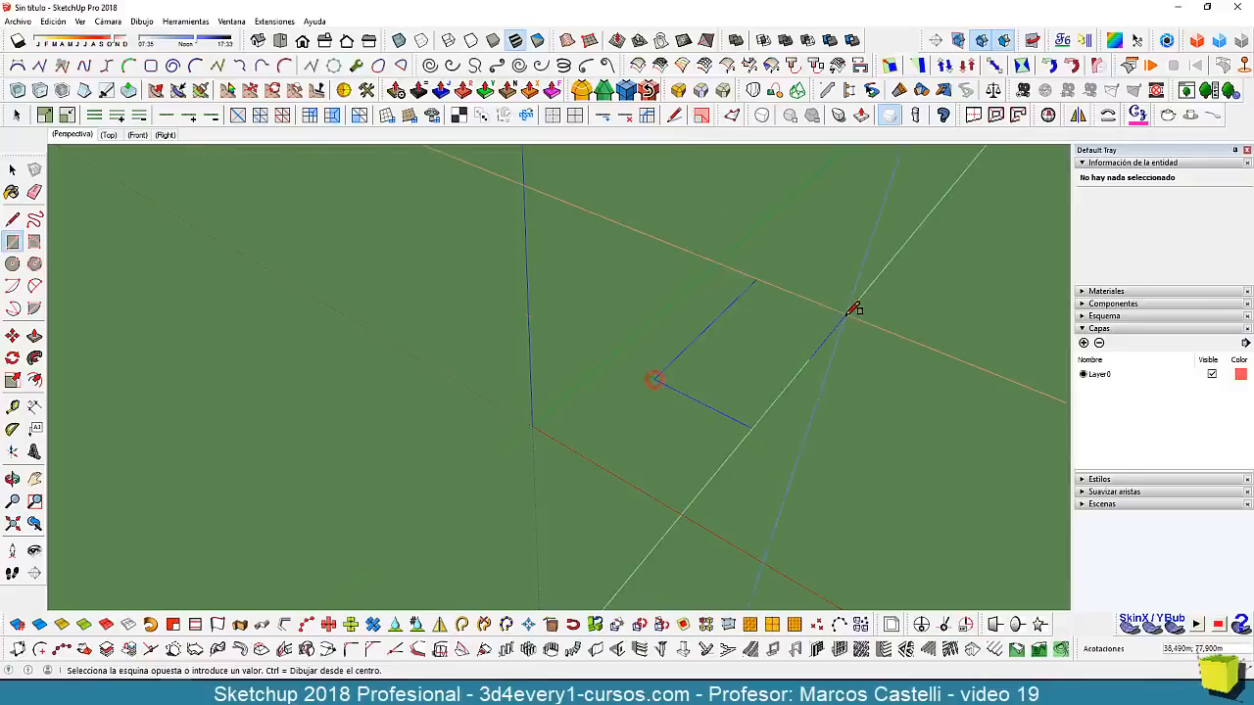
pyautogui.click(849, 313)
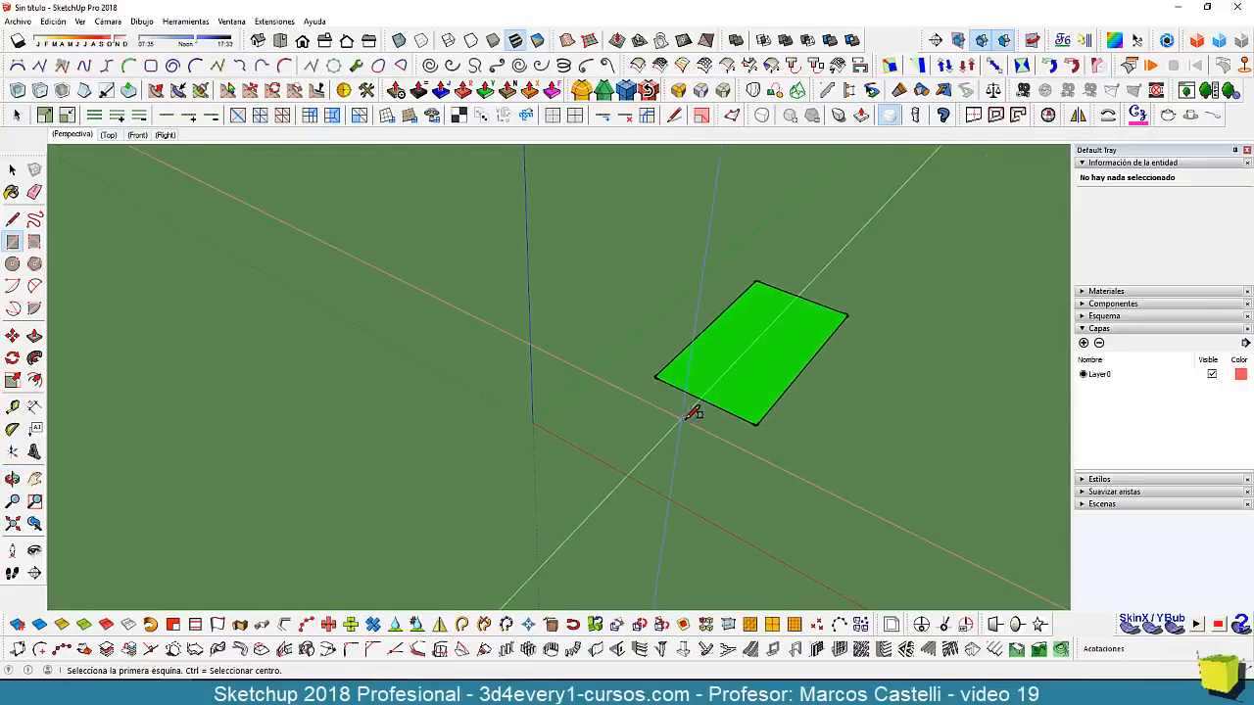
# Push/Pull the rectangle upward about 27 m into a box.
pyautogui.press('p')
pyautogui.click(747, 362)
pyautogui.click(741, 295)
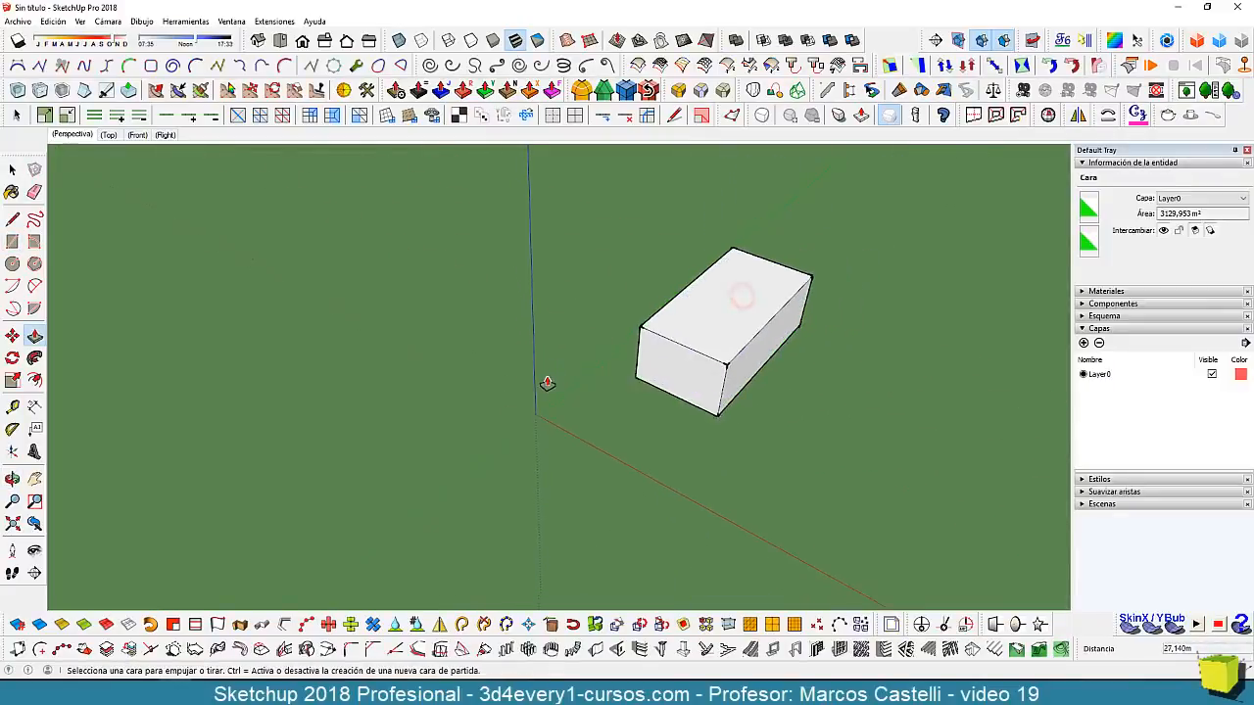
# Scale the whole box along the green axis by 2,00 and back by 0,50, and narrow it along the red axis.
pyautogui.moveTo(590, 415); pyautogui.dragTo(619, 452, button='middle')
pyautogui.press('space')
pyautogui.moveTo(562, 251); pyautogui.dragTo(835, 533)
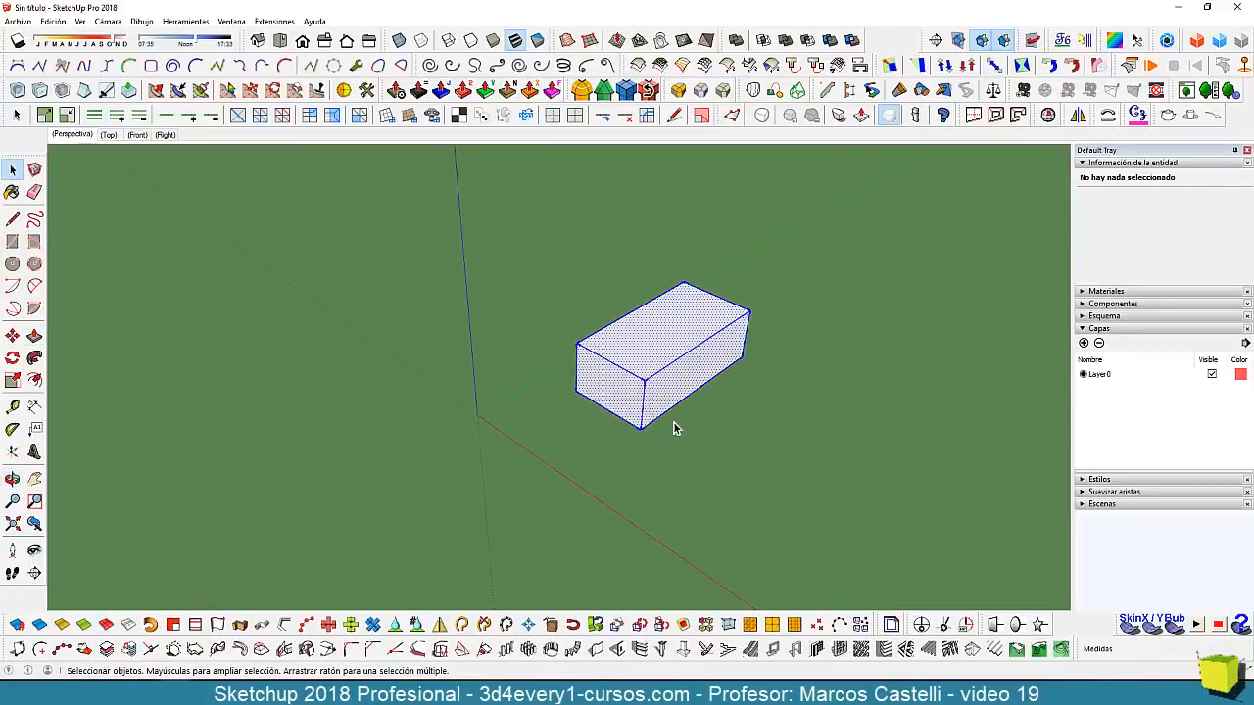
pyautogui.moveTo(673, 421); pyautogui.dragTo(705, 435, button='middle')
pyautogui.press('s')
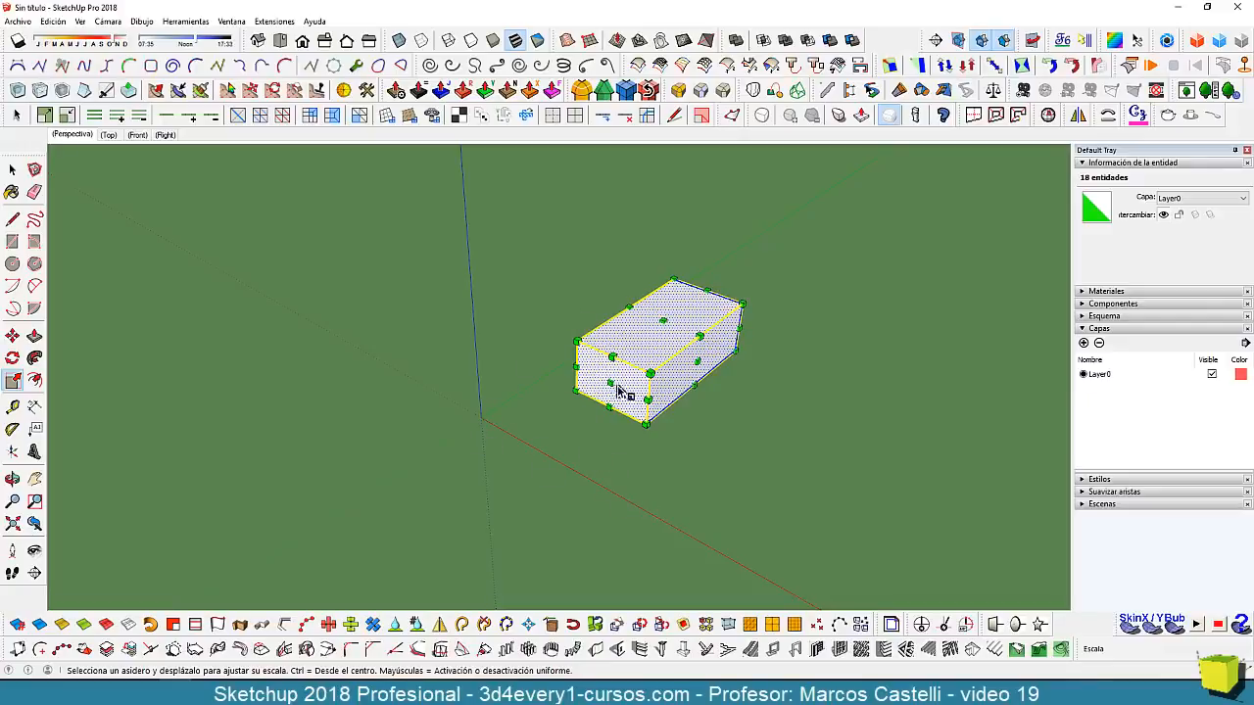
pyautogui.moveTo(611, 385); pyautogui.dragTo(487, 455)
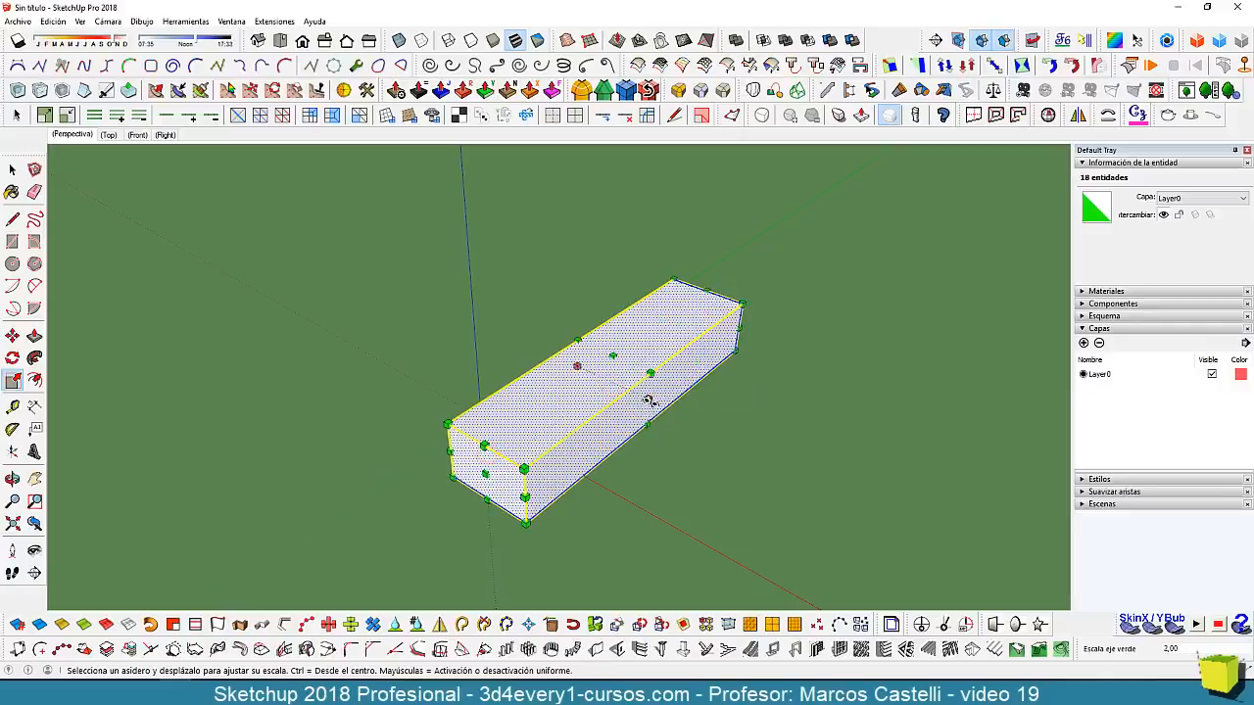
pyautogui.moveTo(649, 401); pyautogui.dragTo(605, 366)
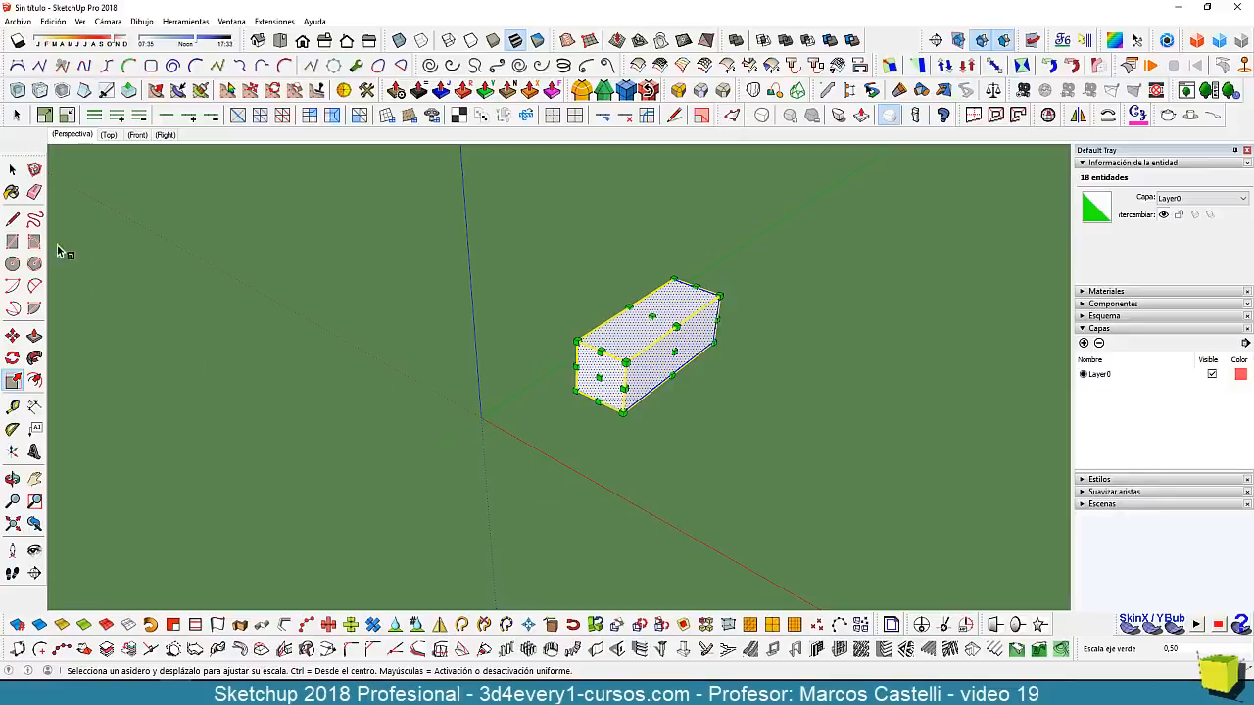
# Draw a second elongated rectangle on the ground plane beside the box, aligned with the axes.
pyautogui.click(12, 240)
pyautogui.click(702, 421)
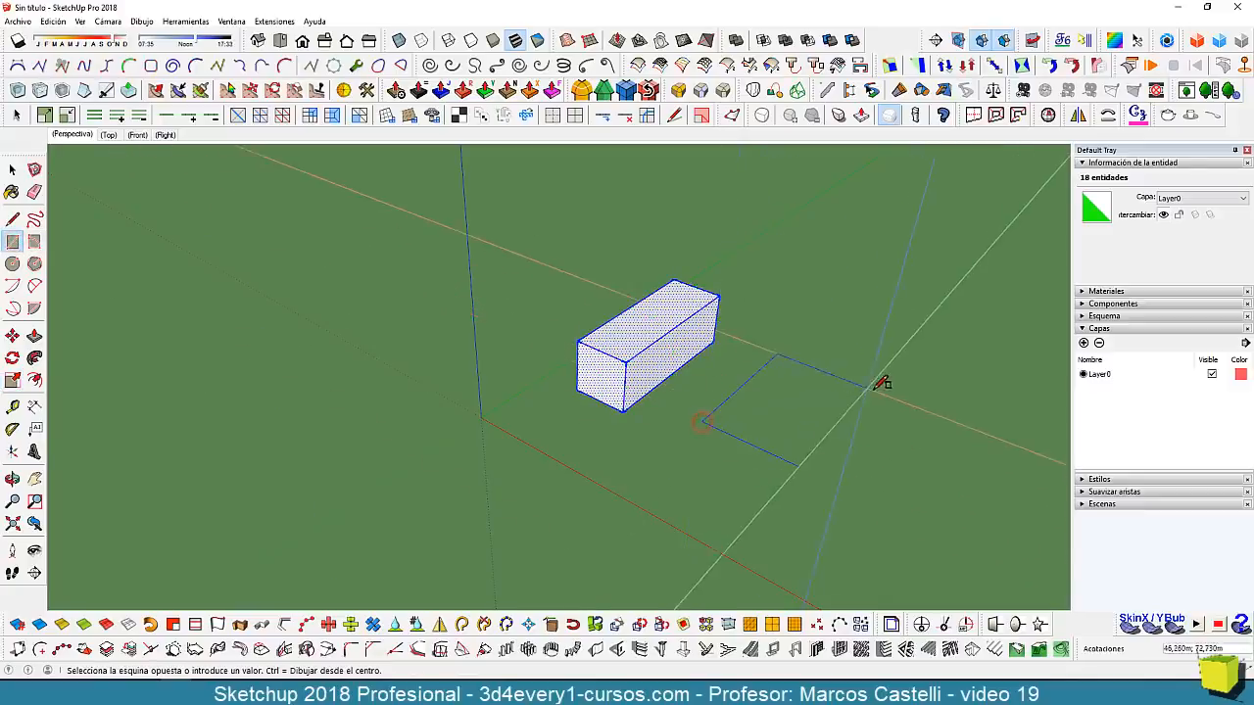
pyautogui.click(876, 352)
# Select the new rectangle with its edges and rotate it 30 degrees on the ground plane about its corner nearest the box.
pyautogui.press('space')
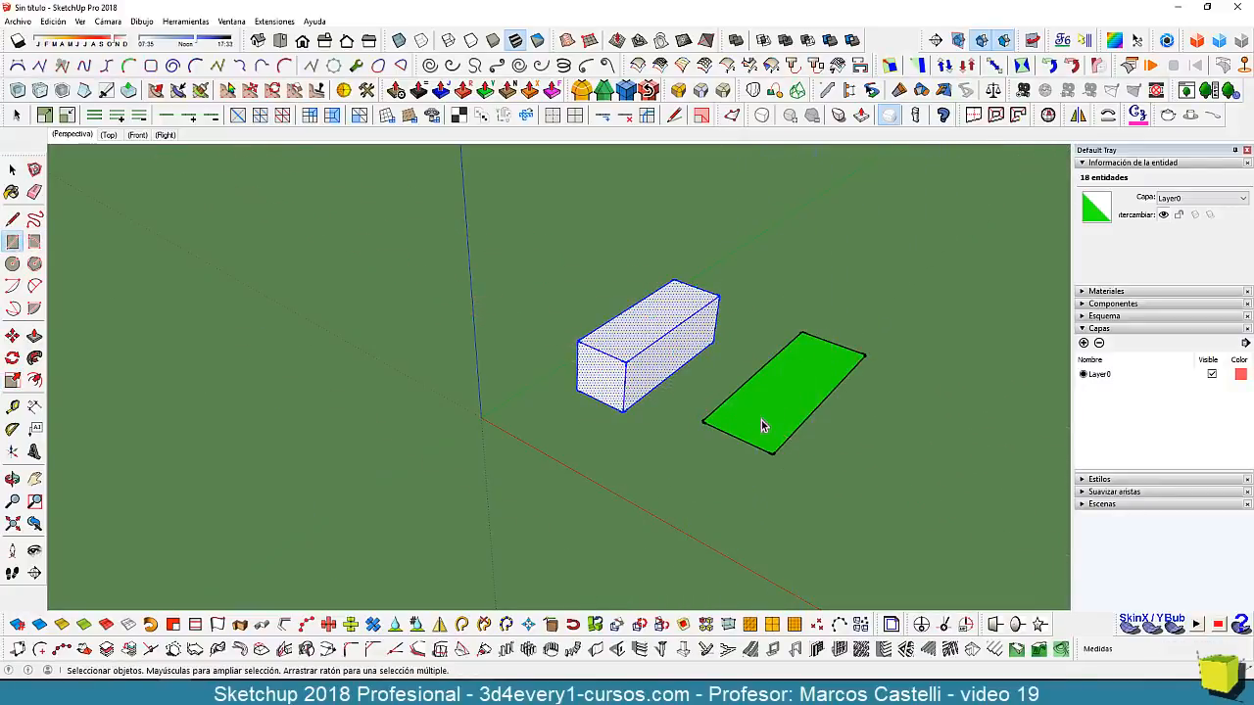
pyautogui.scroll(1, 767, 419)
pyautogui.click(769, 418)
pyautogui.doubleClick(762, 420)
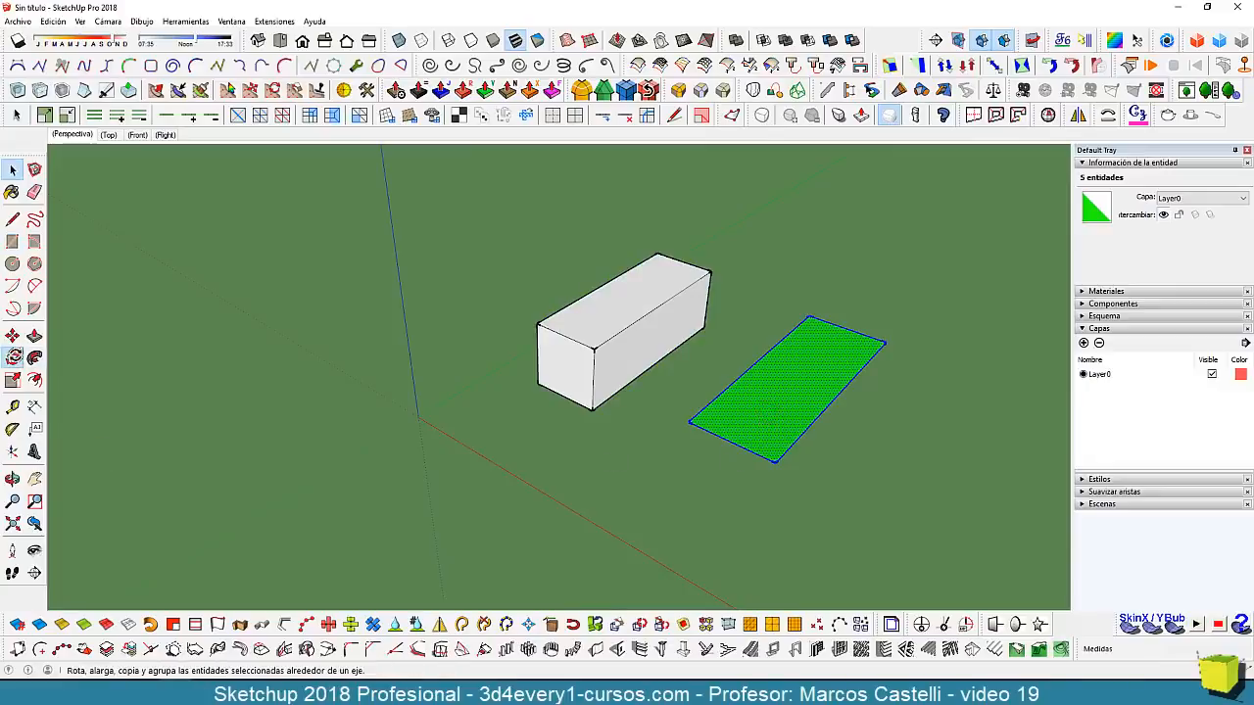
pyautogui.click(13, 358)
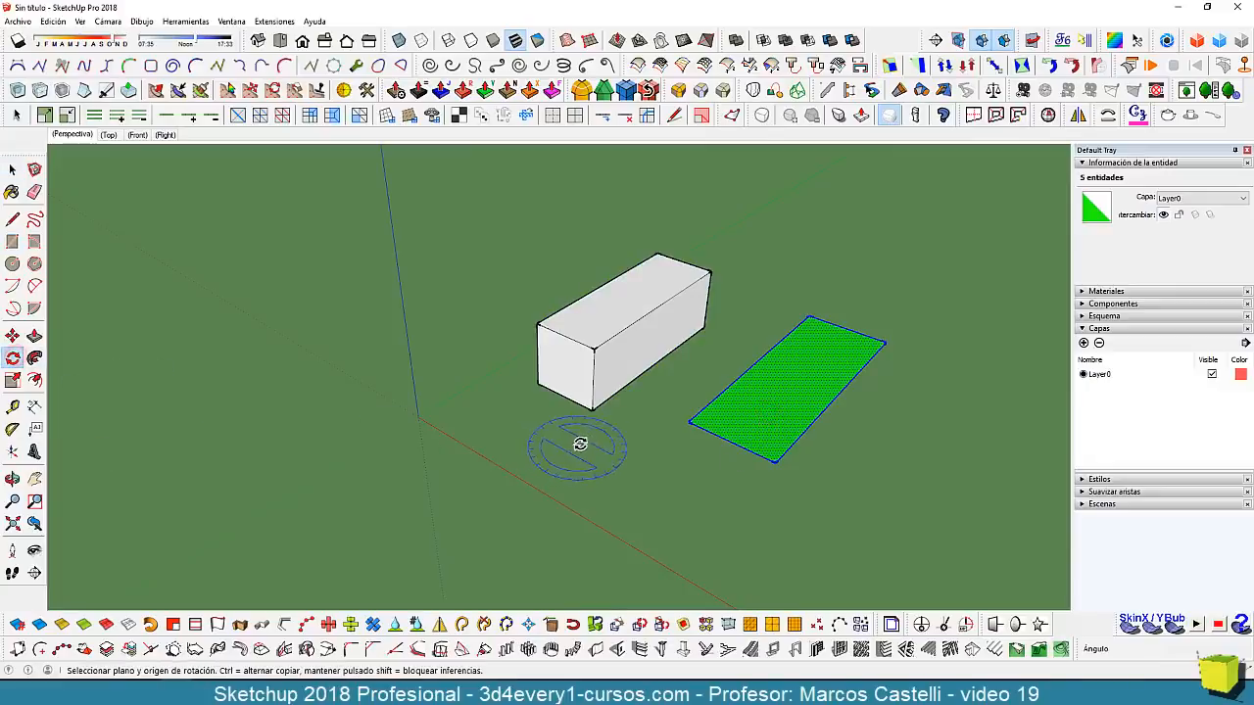
pyautogui.click(690, 422)
pyautogui.click(831, 476)
pyautogui.click(772, 531)
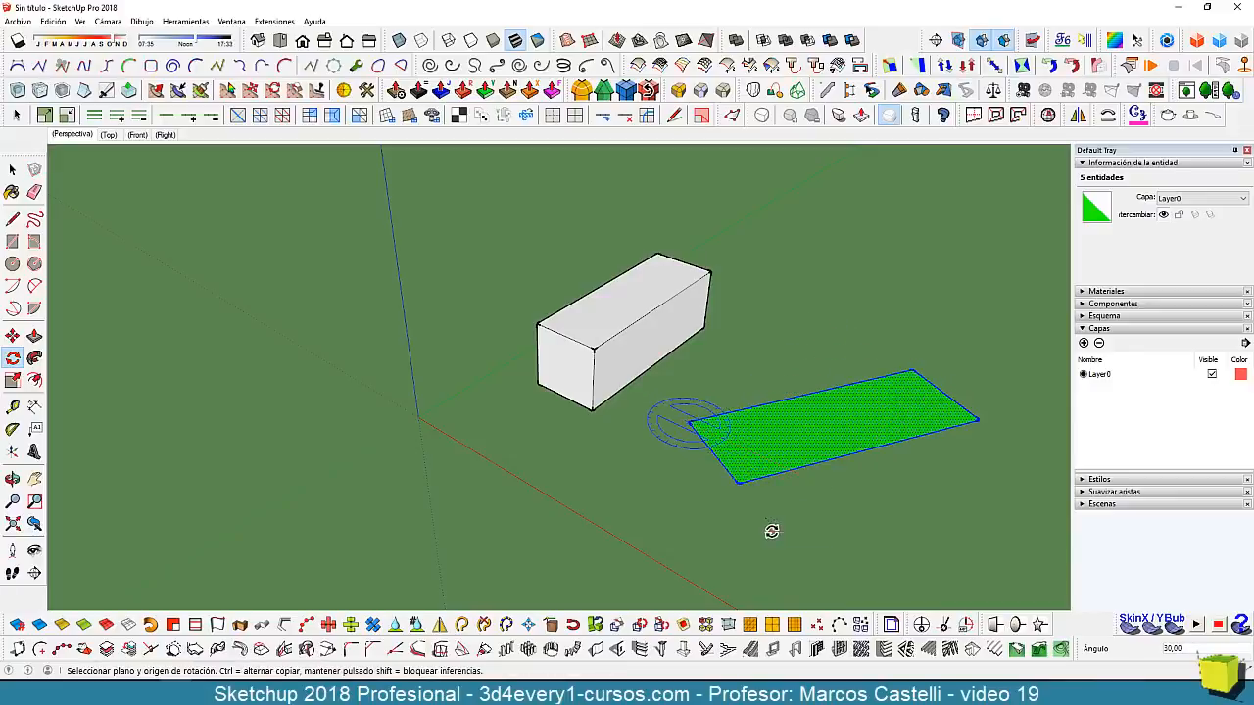
# Push/Pull the rotated rectangle upward about 27 m into a second box.
pyautogui.scroll(-2, 771, 531)
pyautogui.press('space')
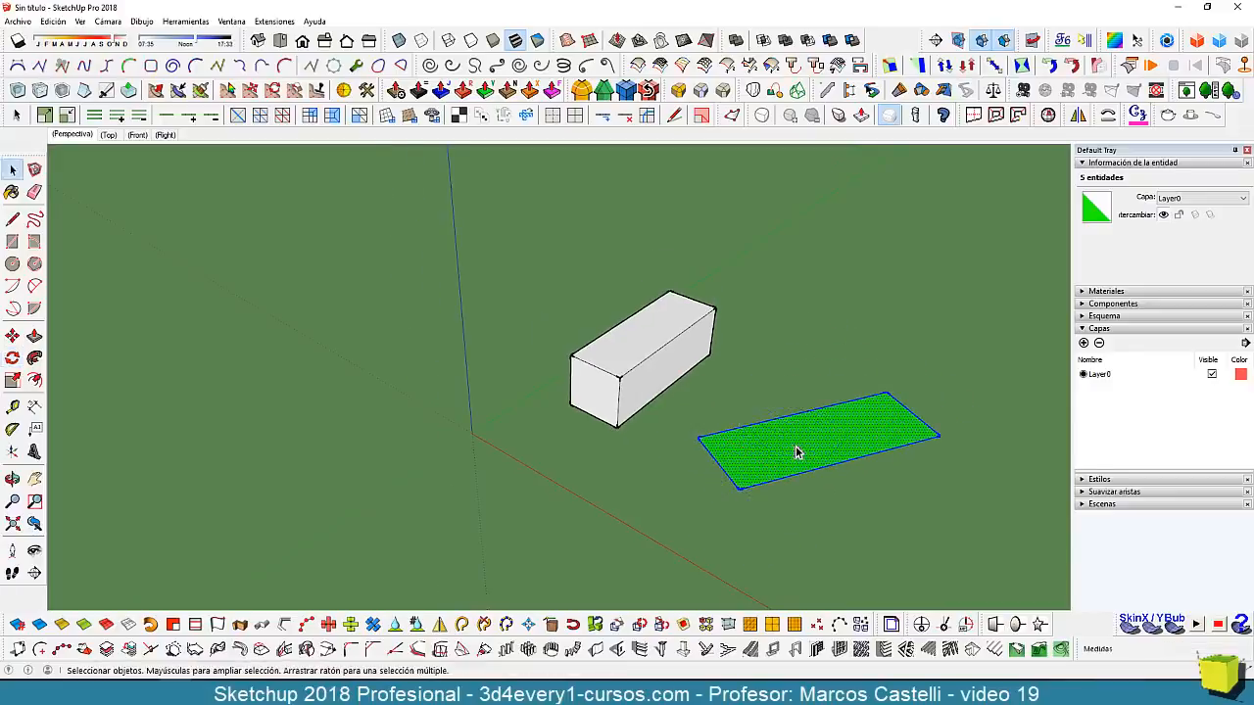
pyautogui.press('p')
pyautogui.click(799, 451)
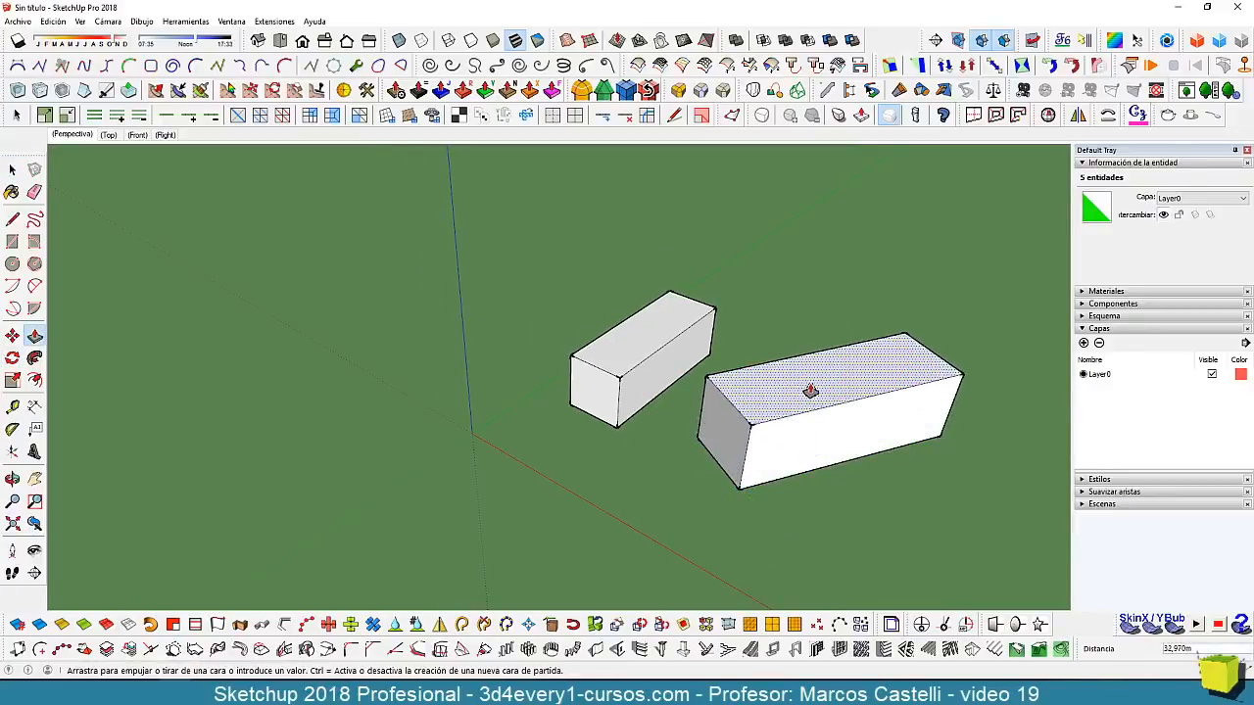
pyautogui.click(811, 395)
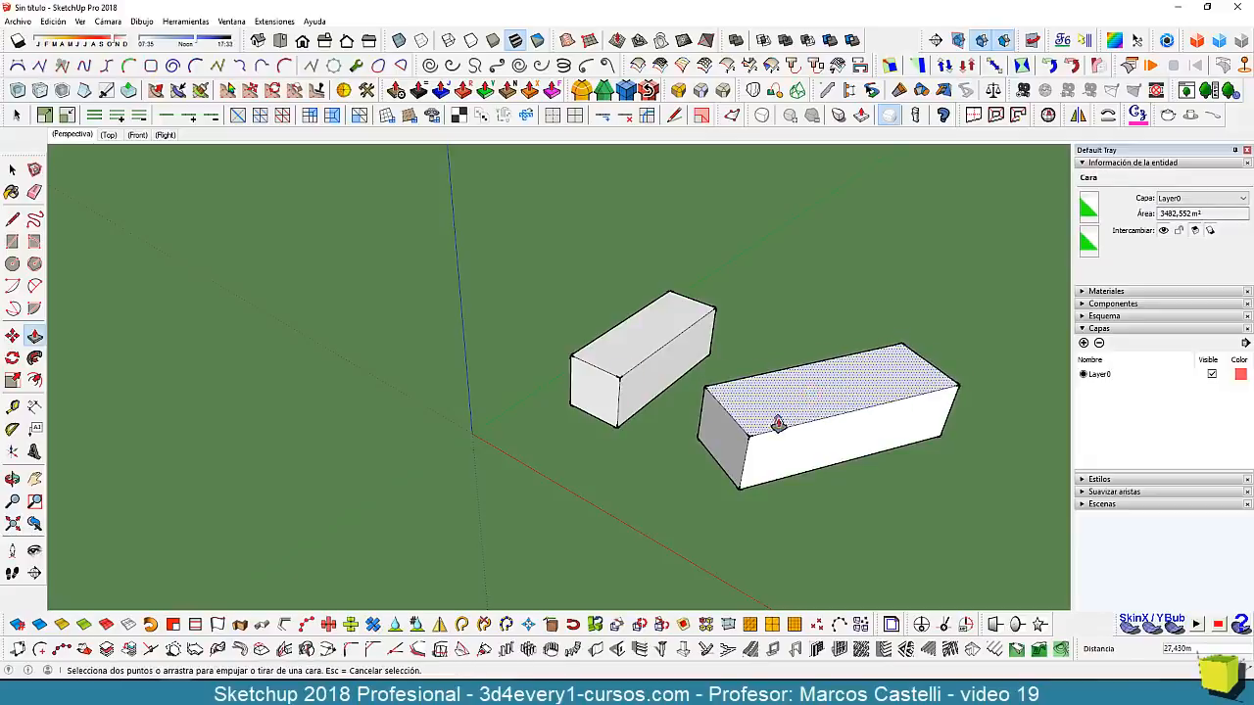
# Select the whole rotated box and activate Scale to examine how its bounding box aligns with the axes.
pyautogui.moveTo(637, 469); pyautogui.dragTo(655, 478, button='middle')
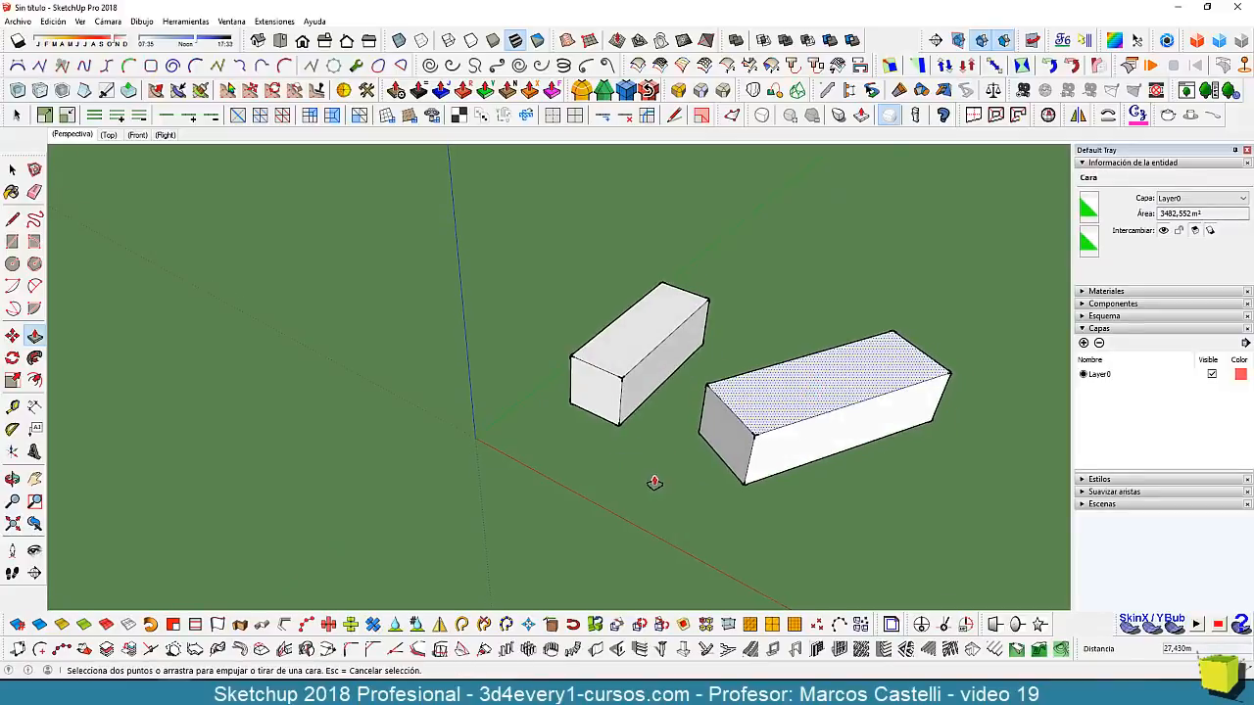
pyautogui.press('space')
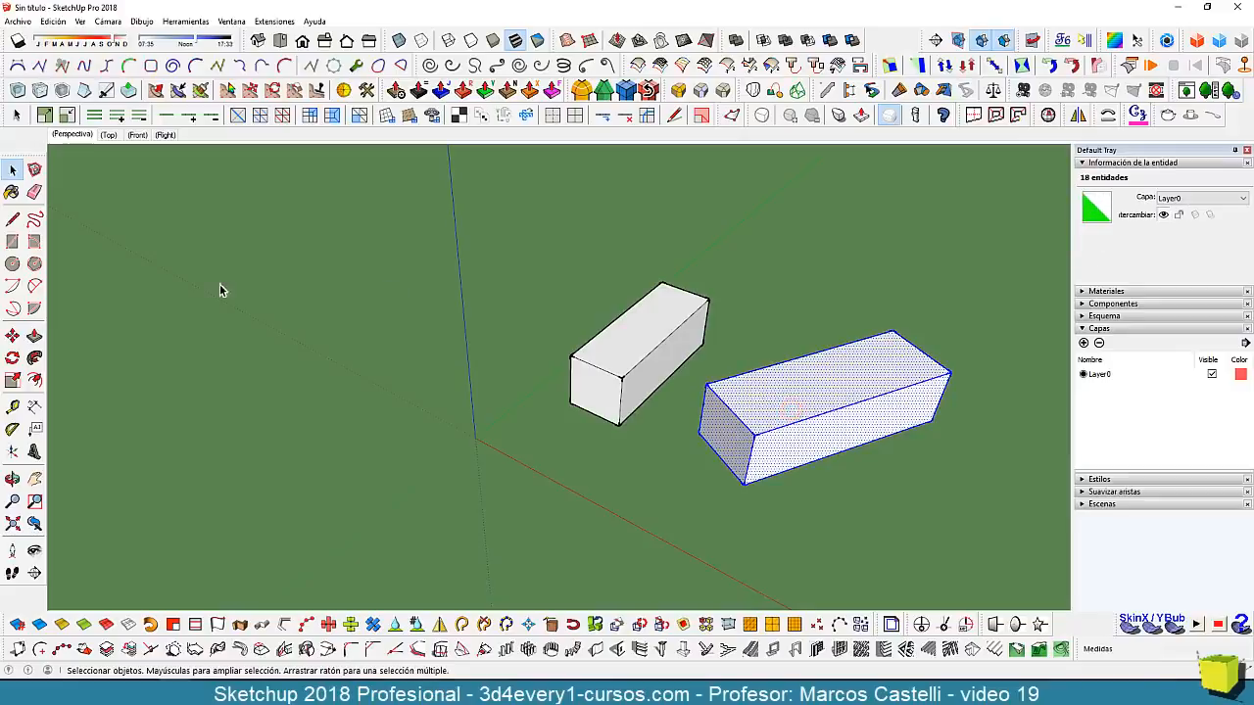
pyautogui.click(13, 381)
pyautogui.scroll(-3, 471, 361)
pyautogui.moveTo(471, 362); pyautogui.dragTo(554, 464, button='middle')
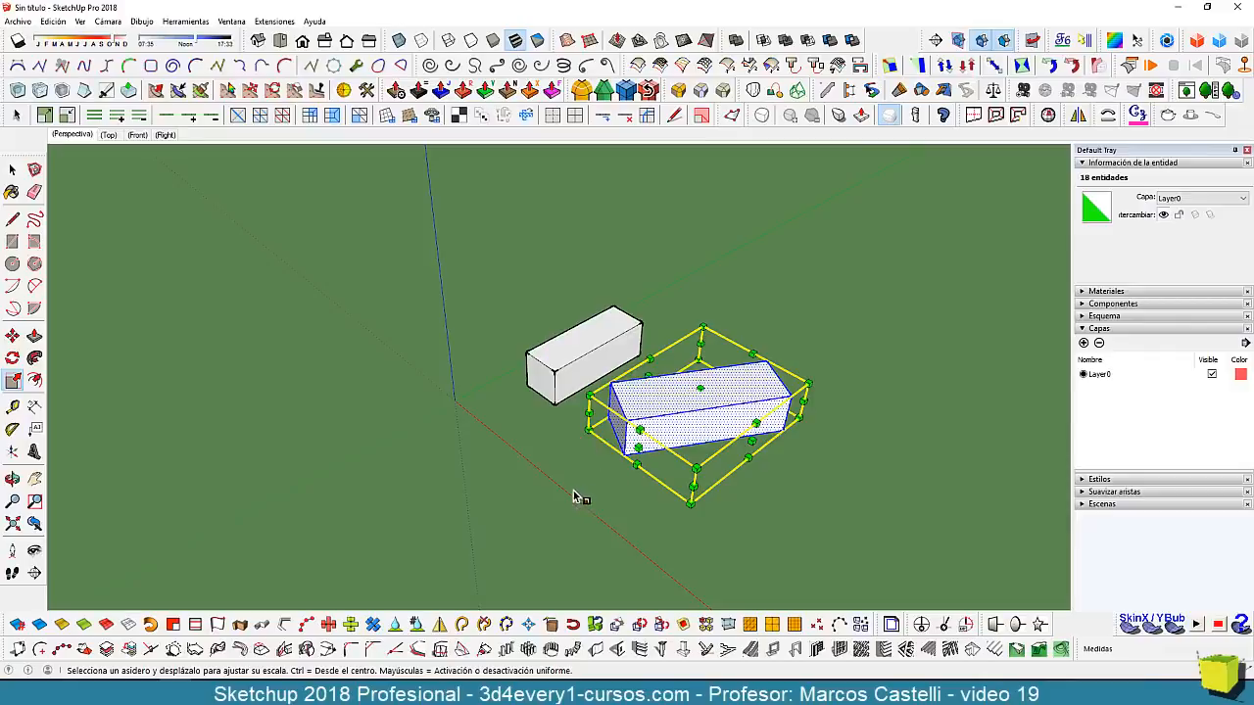
pyautogui.press('space')
# Select the whole axis-aligned box and stretch it by a scale factor of 3,00 along the green axis.
pyautogui.tripleClick(561, 350)
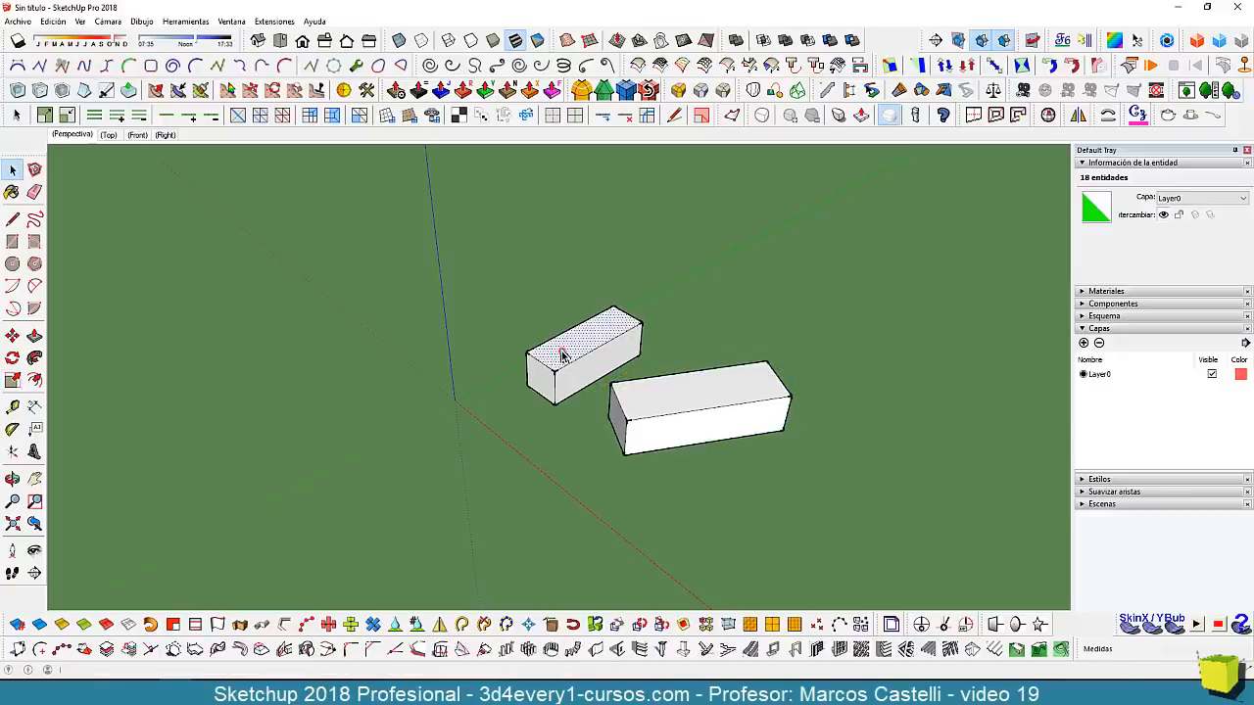
pyautogui.click(11, 380)
pyautogui.moveTo(540, 380); pyautogui.dragTo(296, 481)
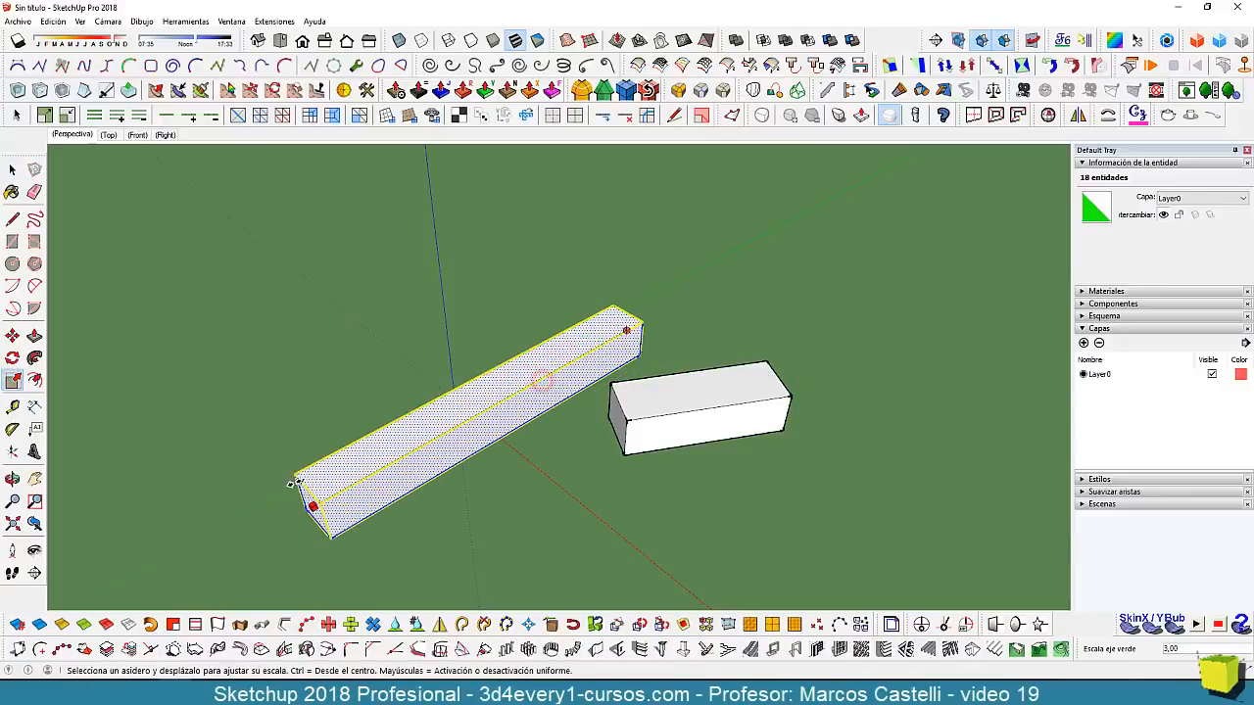
# Select the whole rotated box and stretch it by a scale factor of 2,00 along the green axis.
pyautogui.moveTo(602, 511); pyautogui.dragTo(736, 496, button='middle')
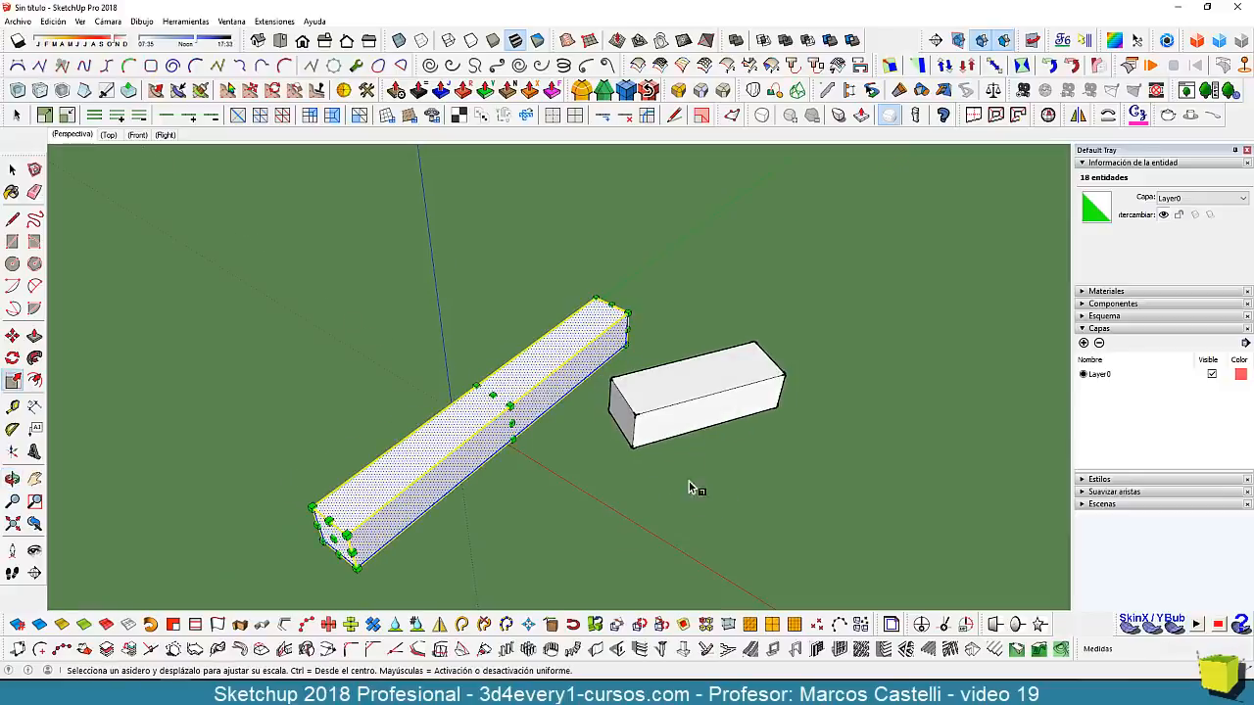
pyautogui.press('space')
pyautogui.click(694, 396)
pyautogui.tripleClick(694, 395)
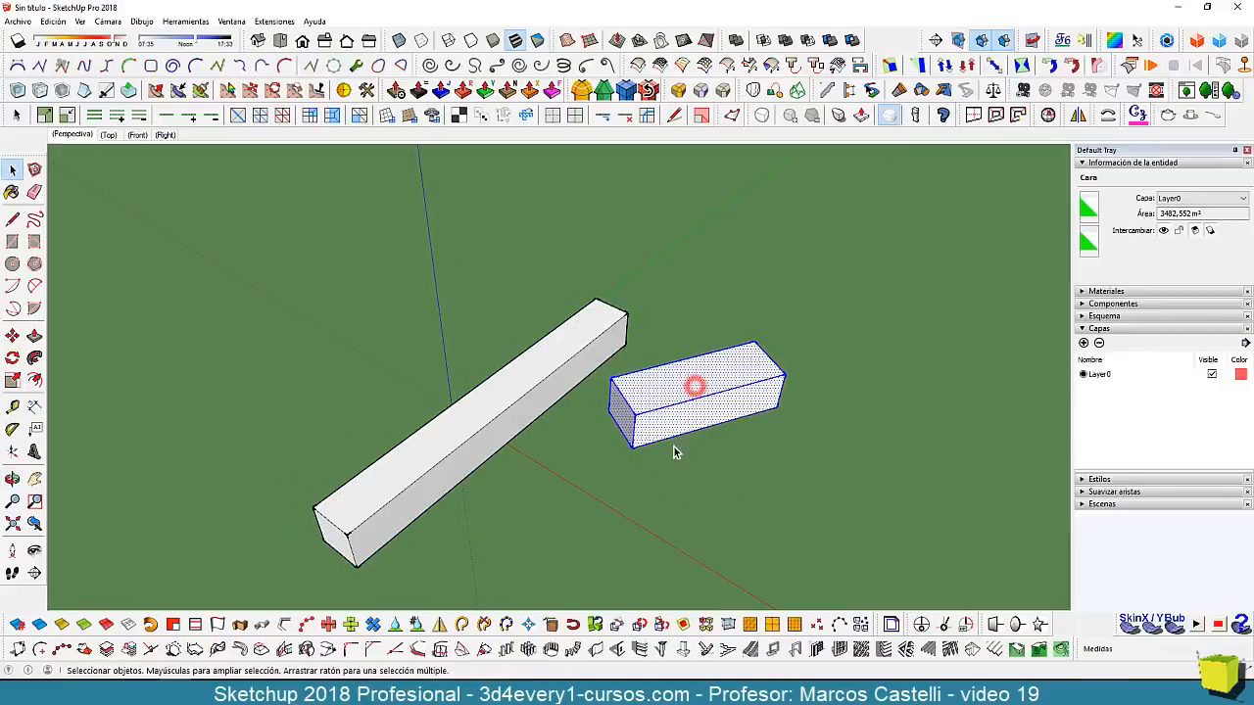
pyautogui.click(12, 380)
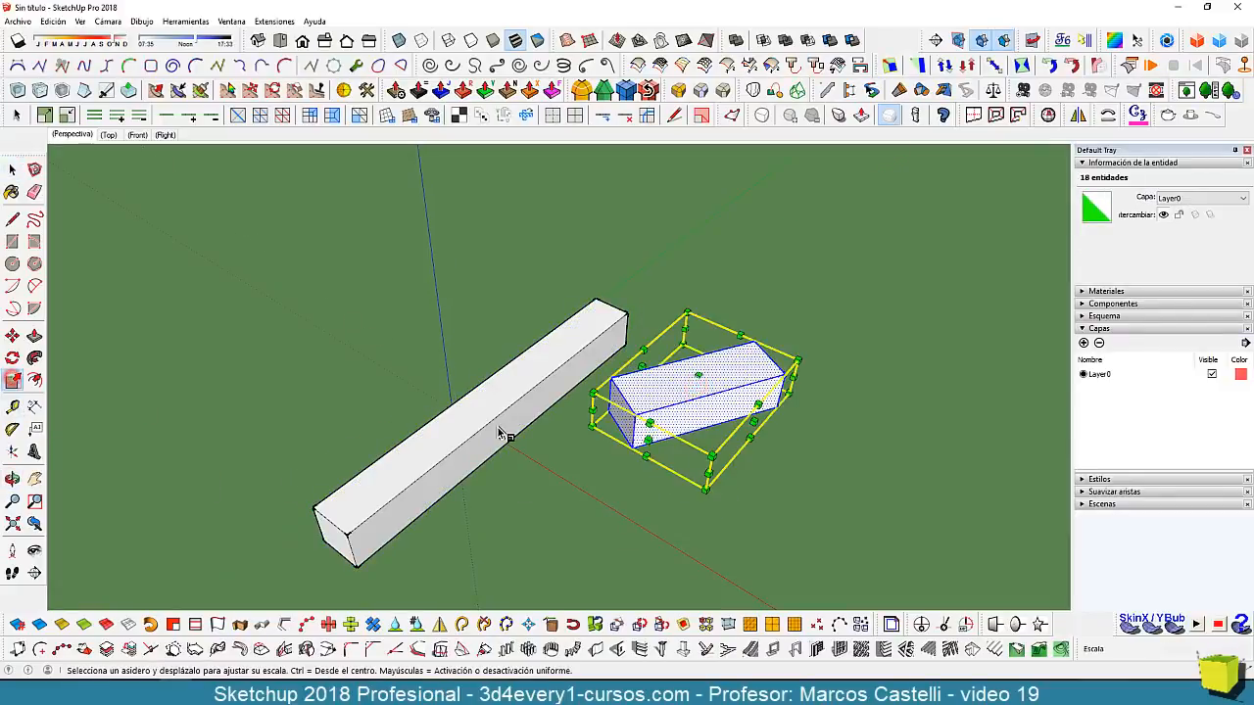
pyautogui.click(647, 431)
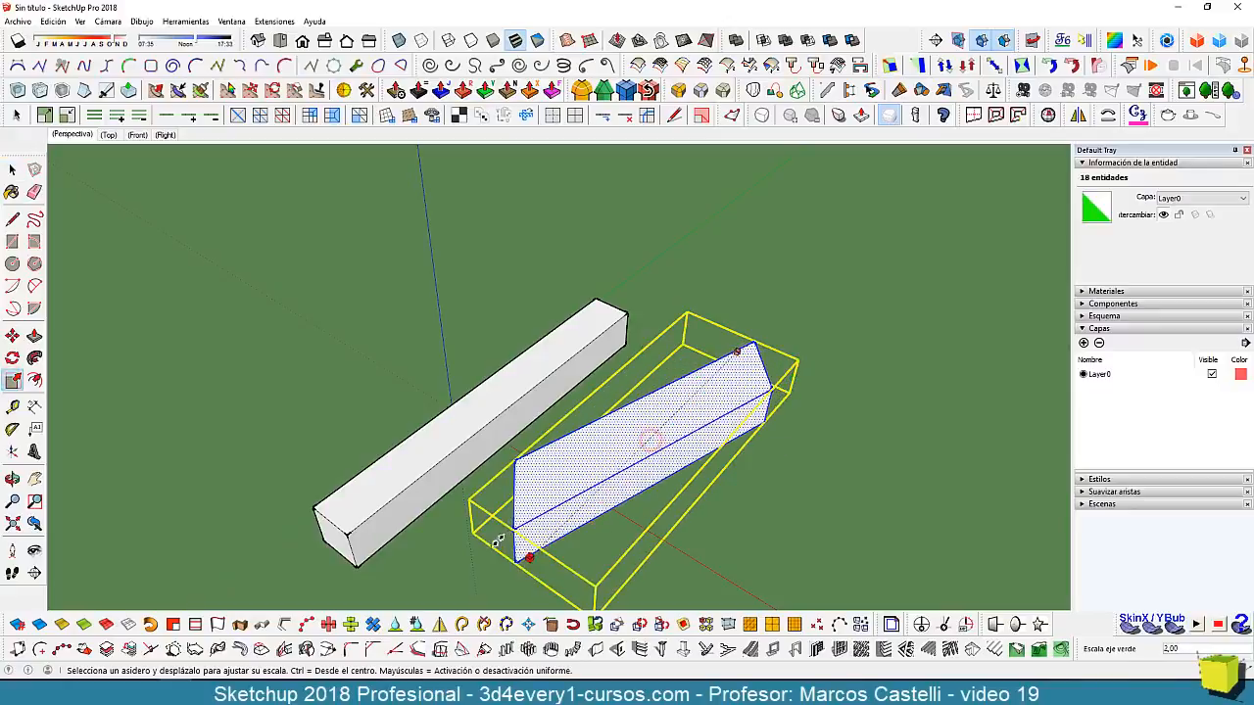
# Undo the stretching of both boxes and clear the selection.
pyautogui.scroll(-3, 632, 451)
pyautogui.moveTo(623, 485); pyautogui.dragTo(580, 364, button='middle')
pyautogui.scroll(2, 634, 374)
pyautogui.scroll(-3, 660, 419)
pyautogui.scroll(-3, 553, 492)
pyautogui.press('space')
pyautogui.click(601, 480)
pyautogui.scroll(3, 606, 450)
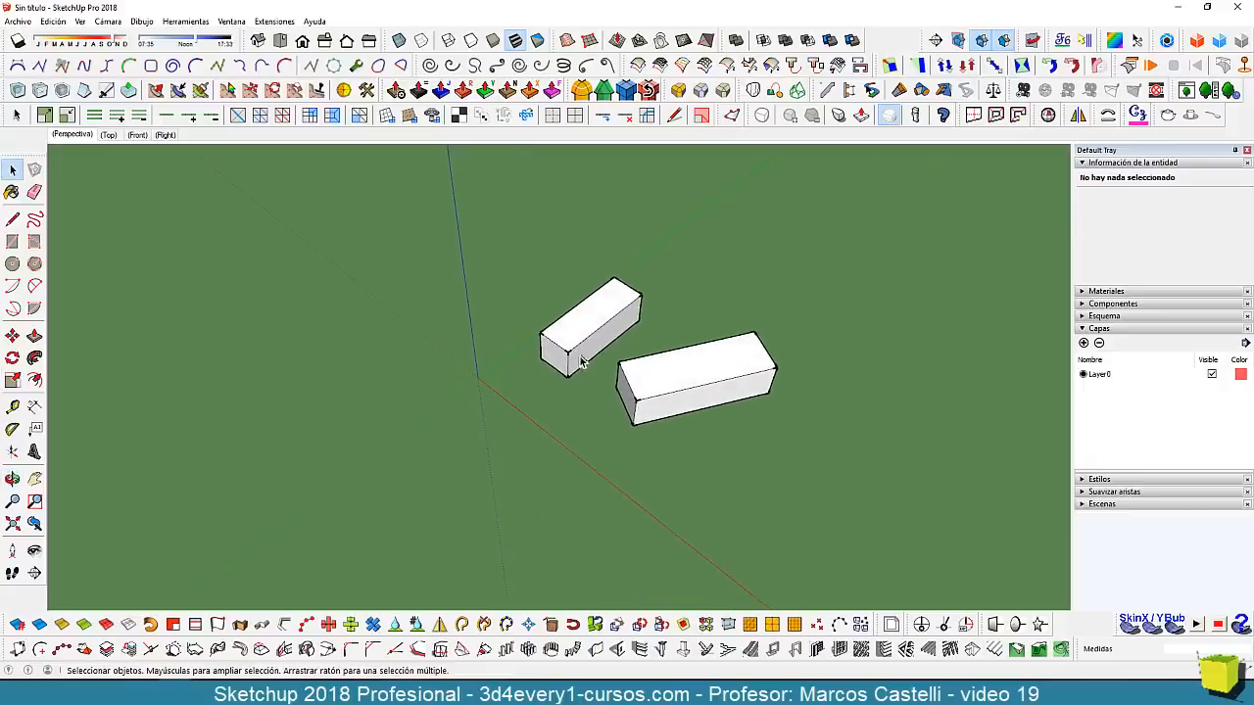
pyautogui.scroll(3, 581, 361)
pyautogui.scroll(1, 580, 363)
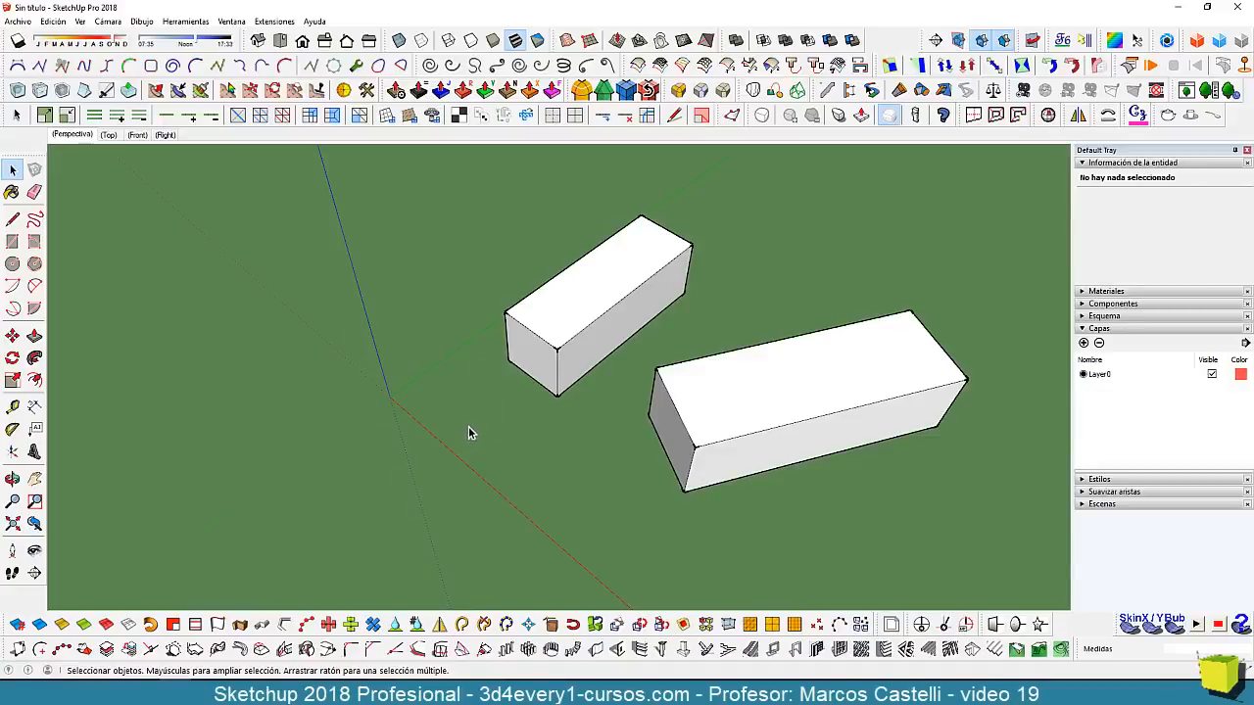
# Select both boxes and delete them to clear the model.
pyautogui.scroll(-3, 470, 429)
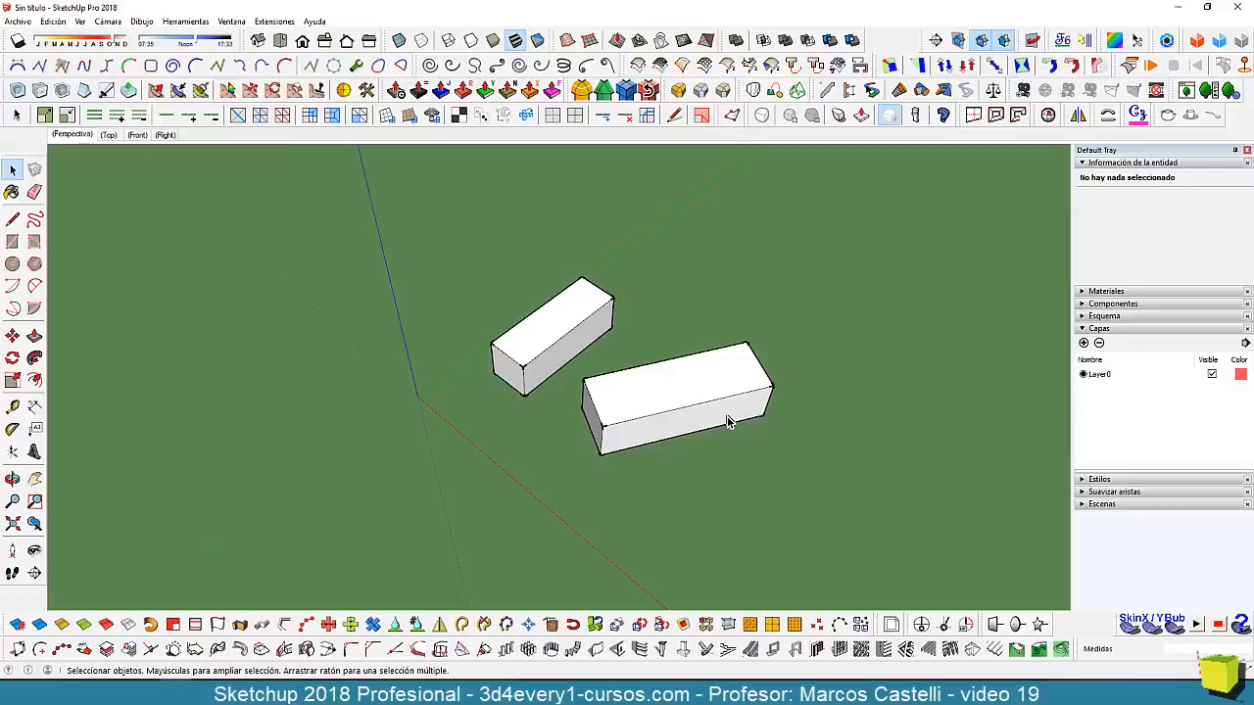
pyautogui.click(553, 333)
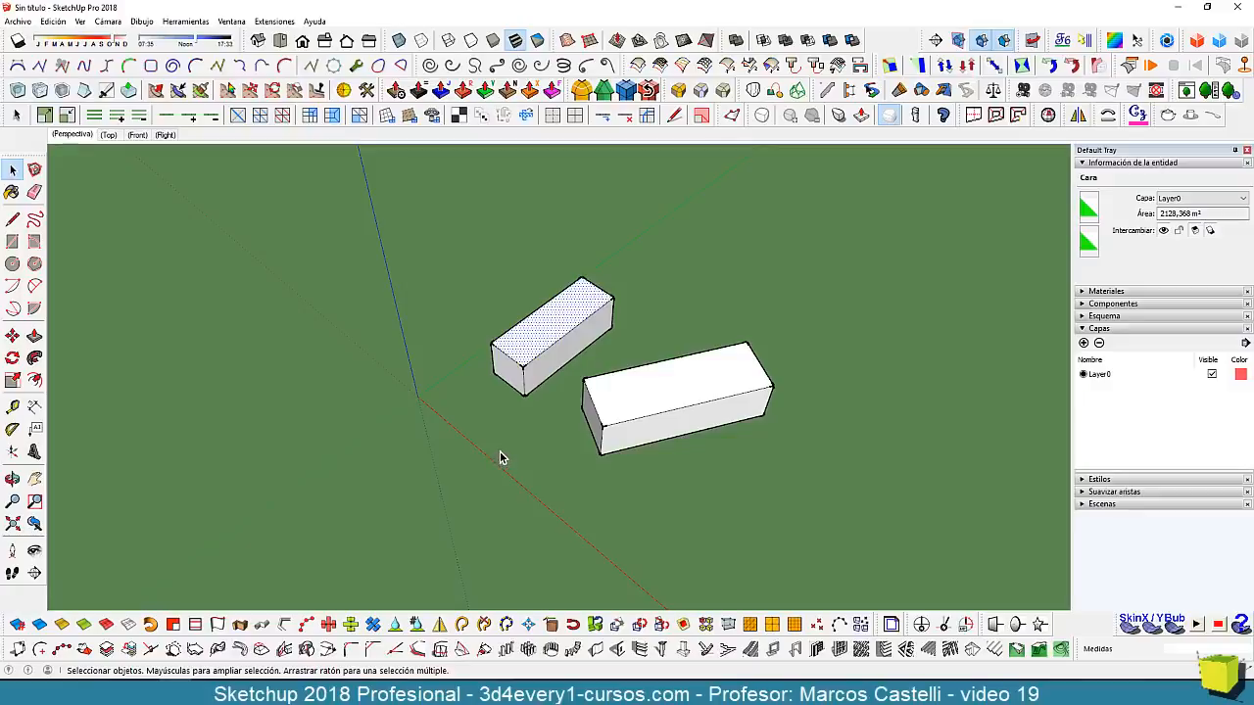
pyautogui.moveTo(646, 403); pyautogui.dragTo(843, 503)
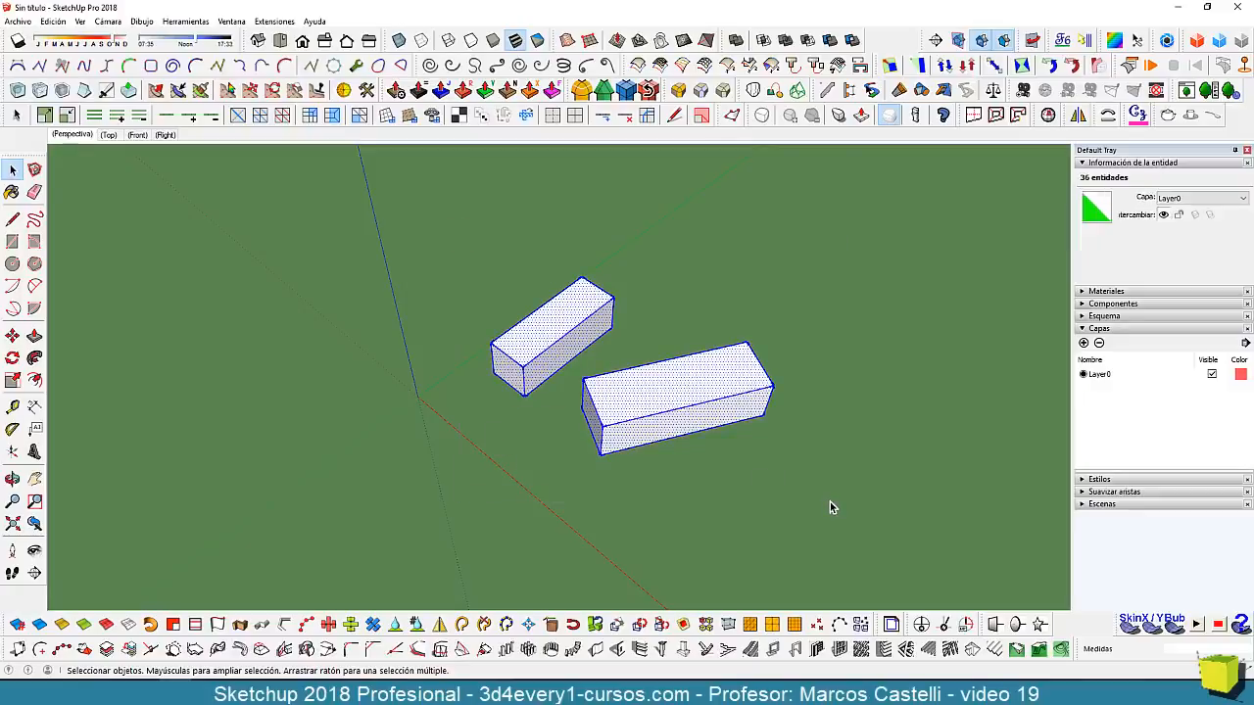
pyautogui.press('Delete')
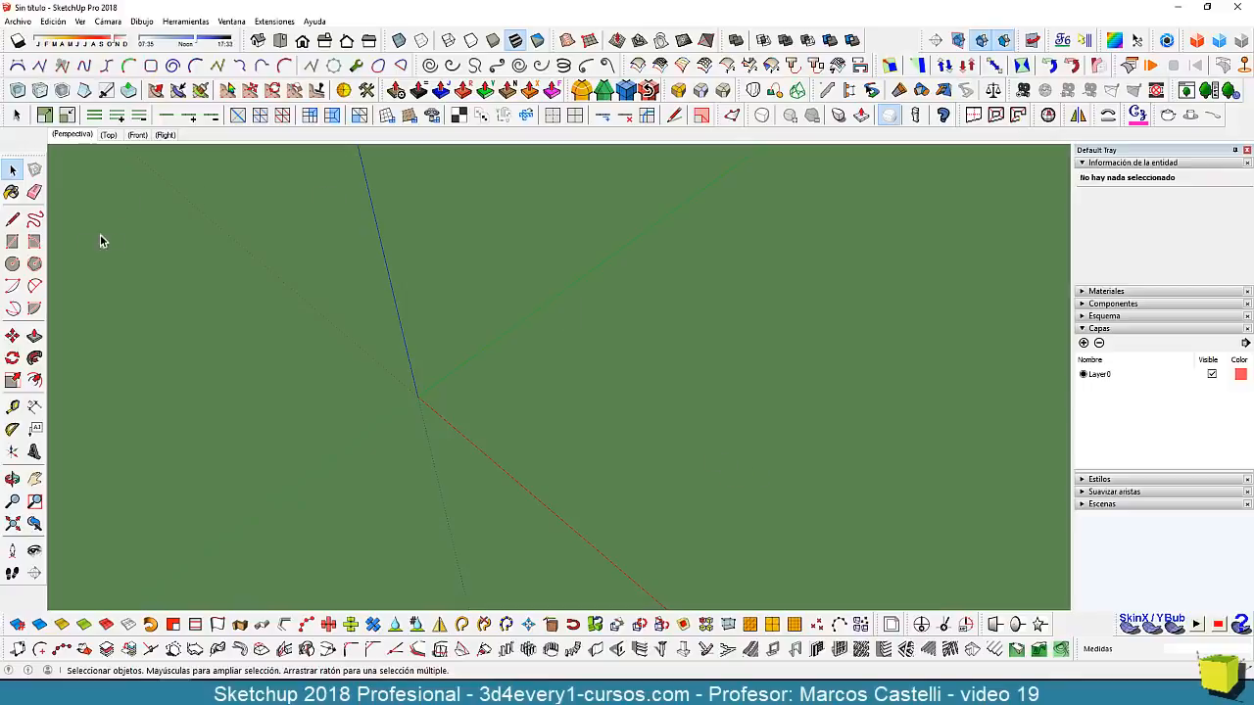
# Draw an axis-aligned rectangle about 49 m by 121 m on the ground near the origin, between the red and green axes.
pyautogui.press('r')
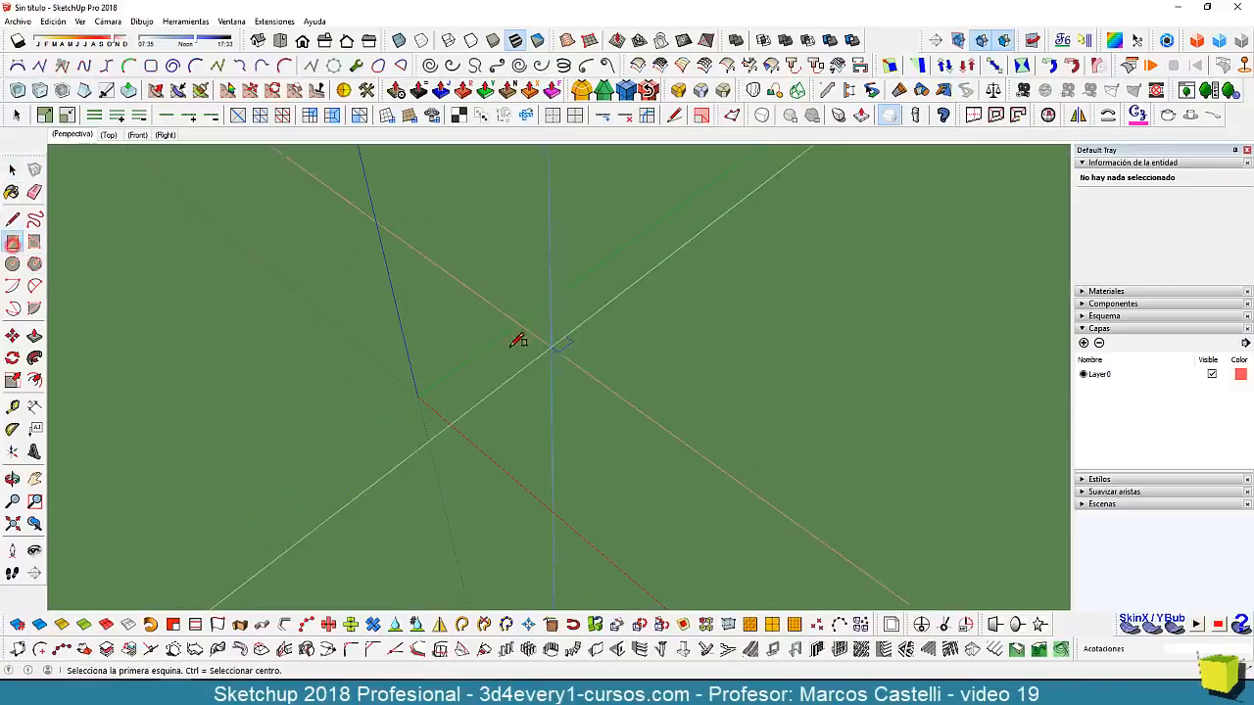
pyautogui.click(517, 372)
pyautogui.click(697, 309)
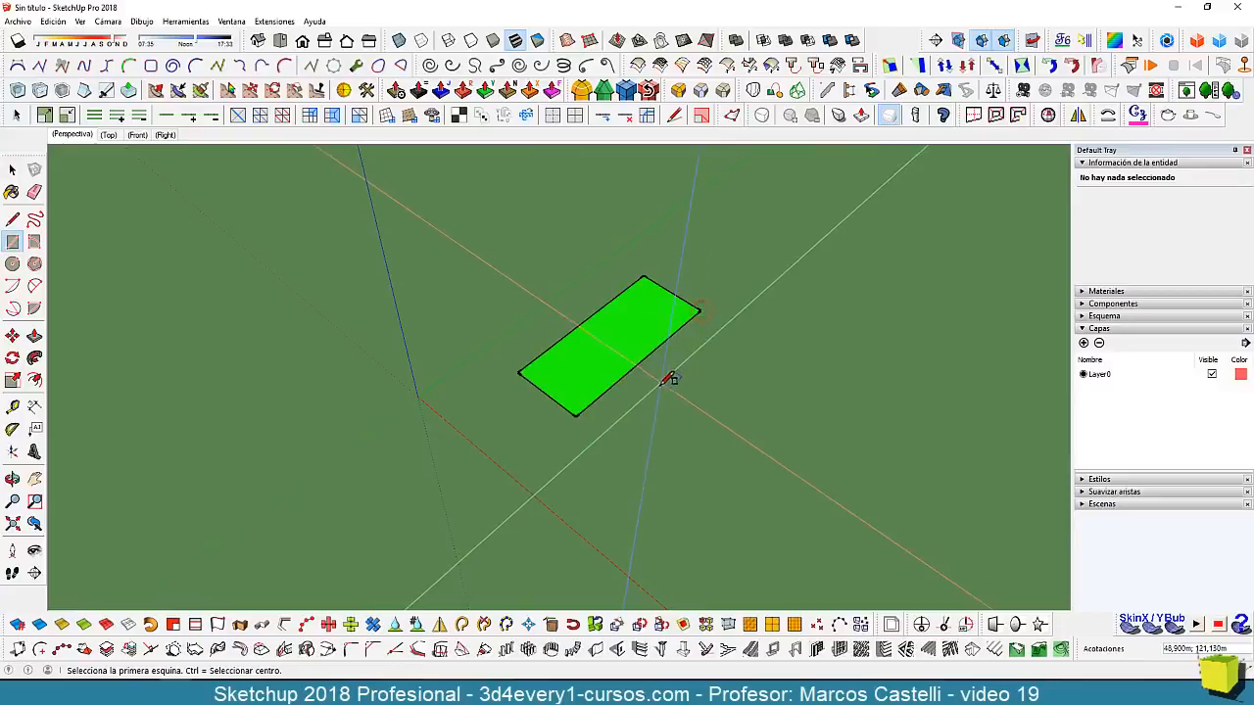
# Start a Rotated Rectangle at the green rectangle's corner to examine how its protractor changes plane from different viewpoints, and cancel it.
pyautogui.click(34, 242)
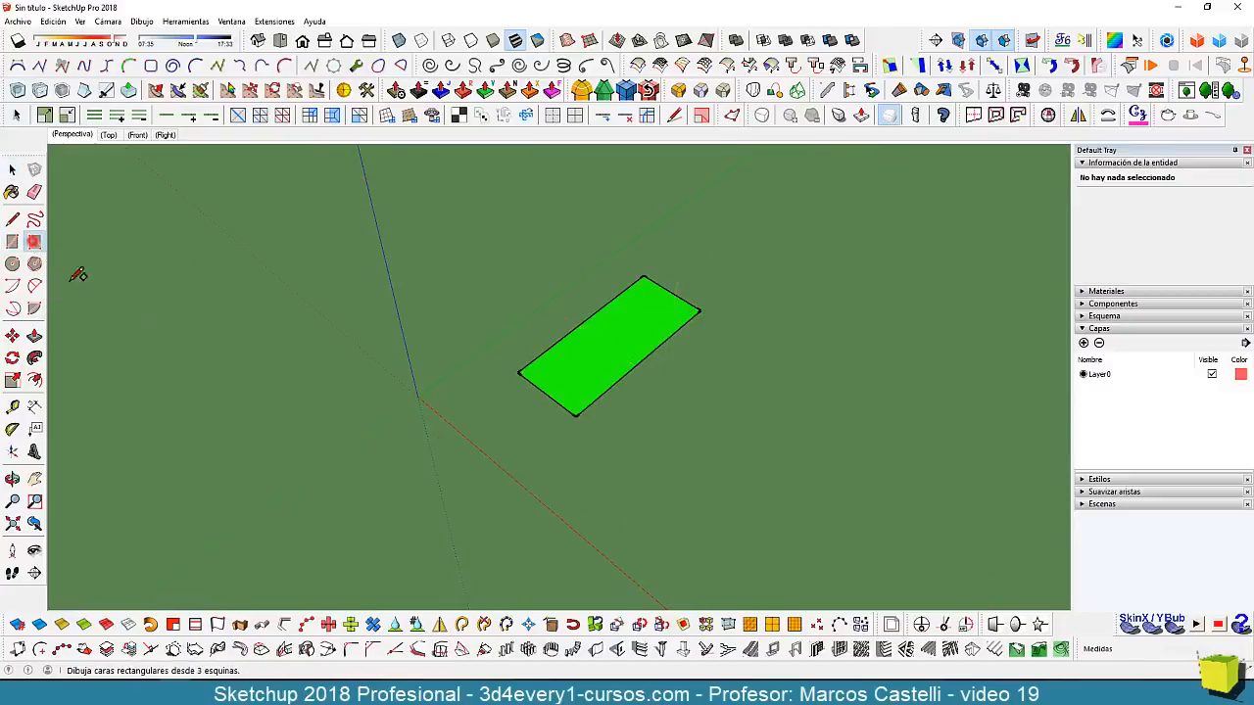
pyautogui.click(699, 310)
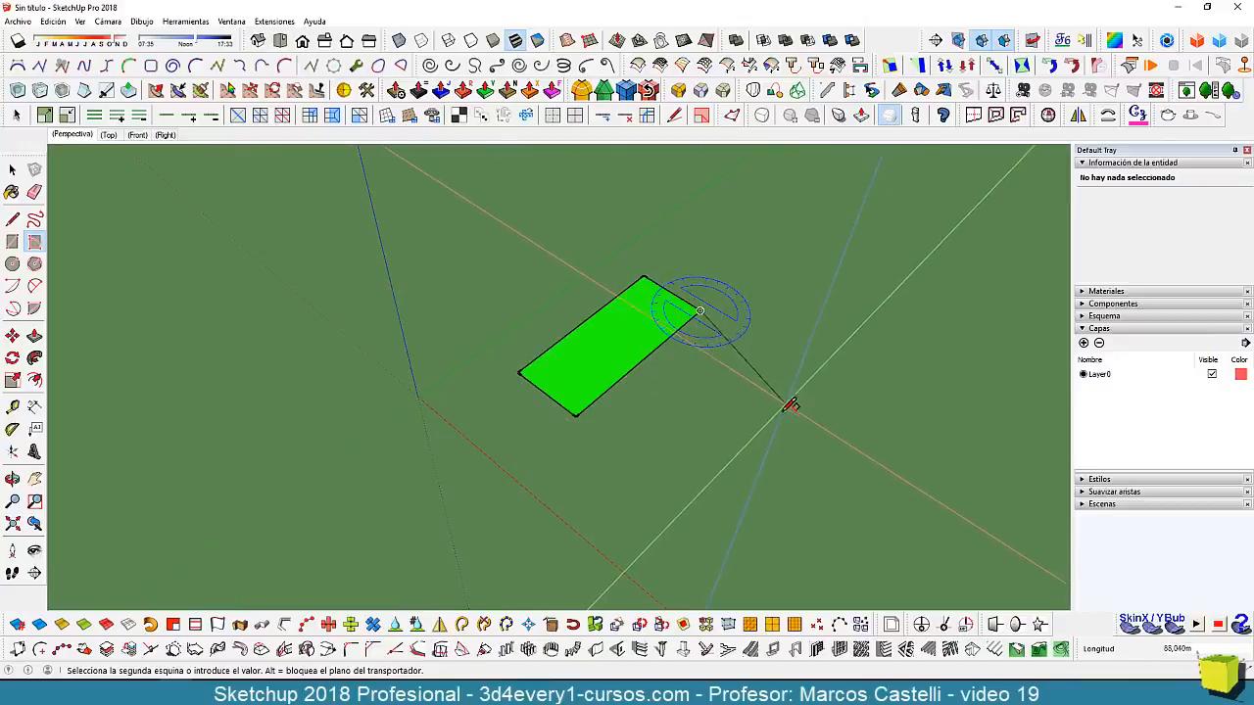
pyautogui.moveTo(789, 404); pyautogui.dragTo(712, 198, button='middle')
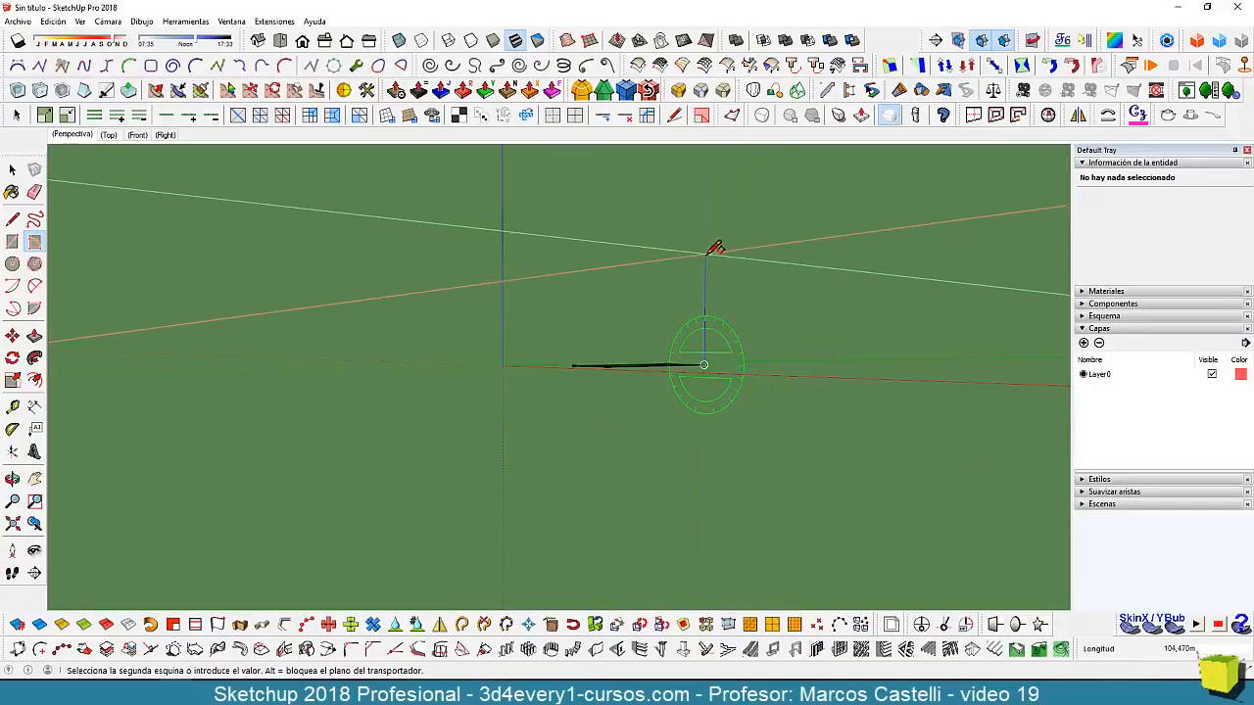
pyautogui.moveTo(788, 284); pyautogui.dragTo(641, 366, button='middle')
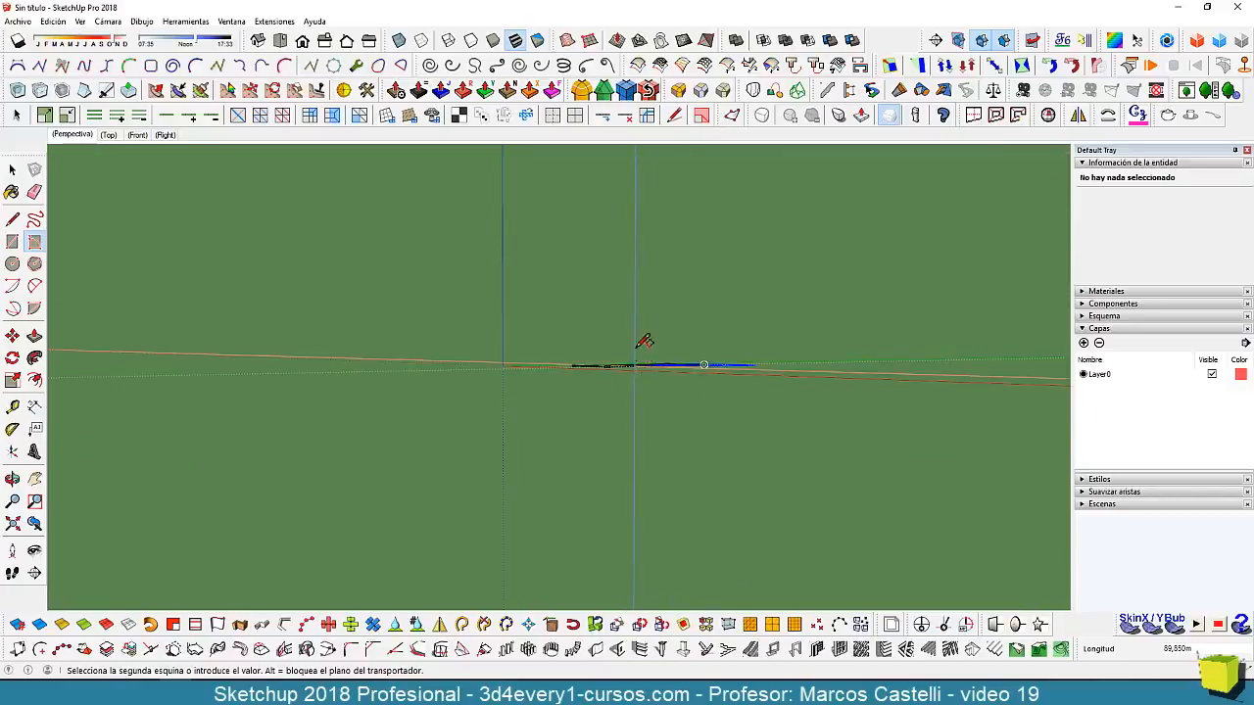
pyautogui.moveTo(705, 262); pyautogui.dragTo(721, 414, button='middle')
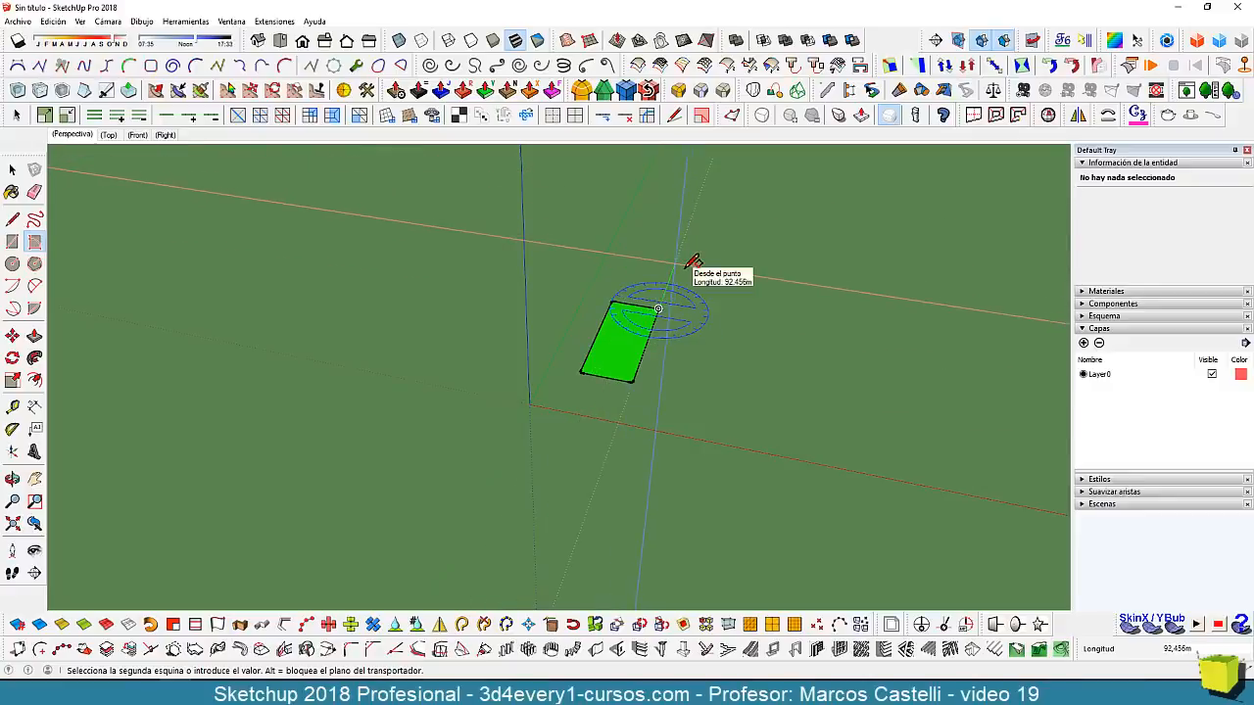
pyautogui.press('Escape')
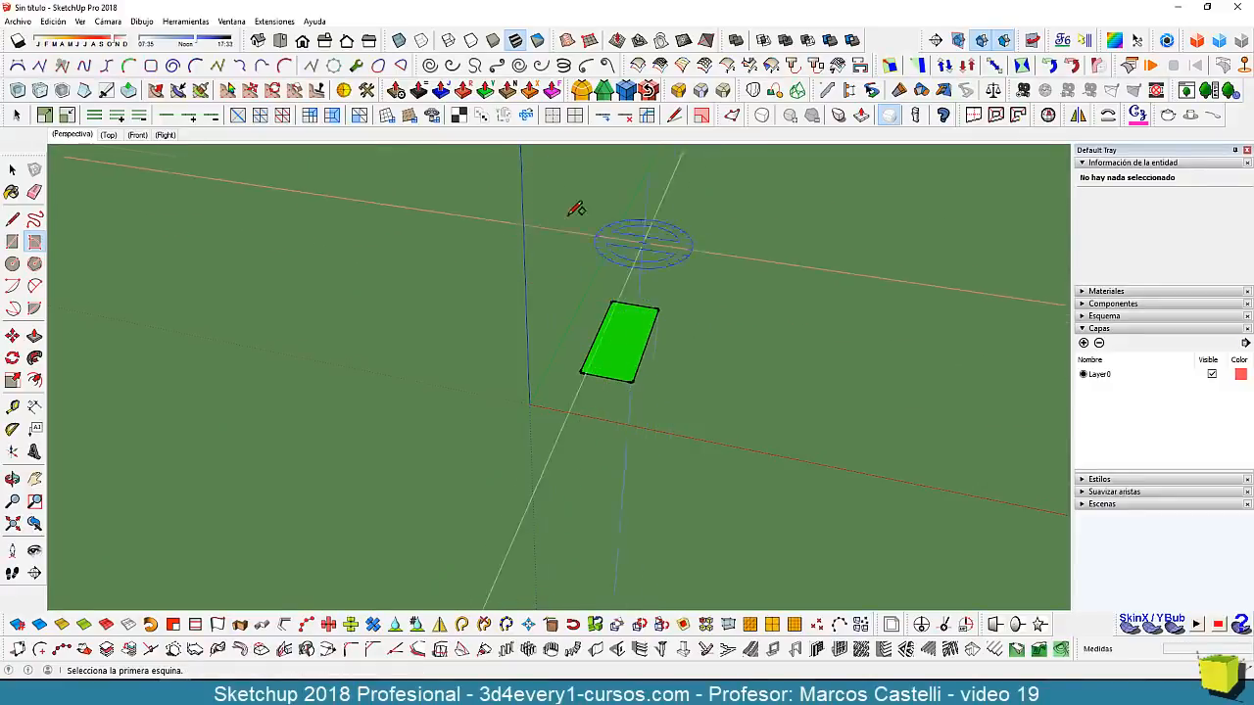
# Examine how the Rotated Rectangle protractor is oriented in the top, front and right standard views.
pyautogui.click(109, 134)
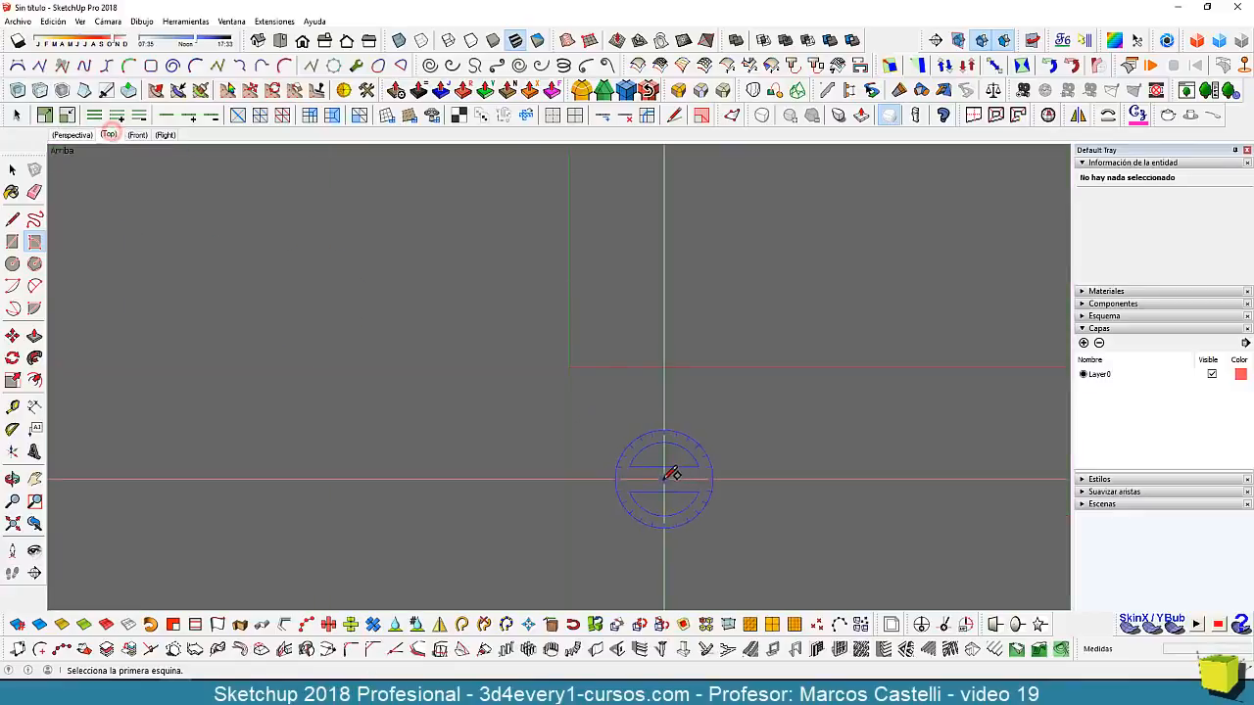
pyautogui.scroll(-3, 635, 444)
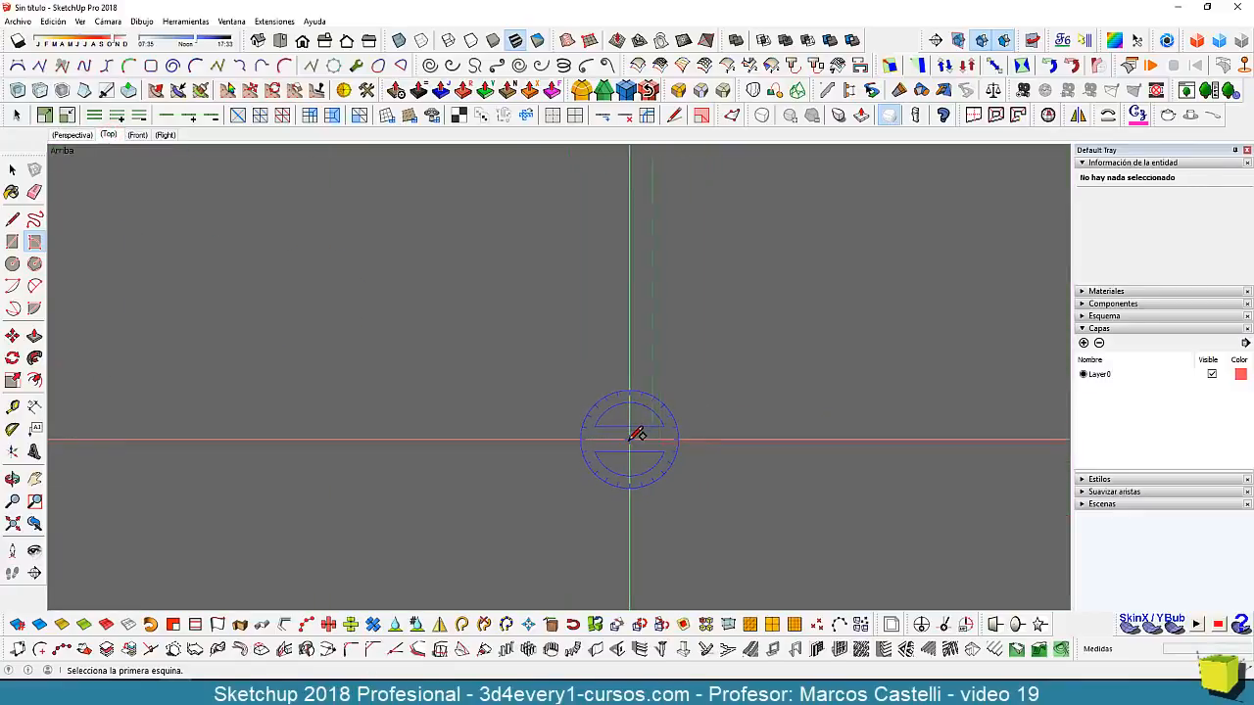
pyautogui.keyDown('shift'); pyautogui.moveTo(684, 423); pyautogui.dragTo(615, 310, button='middle'); pyautogui.keyUp('shift')
pyautogui.scroll(-5, 630, 314)
pyautogui.scroll(-3, 634, 319)
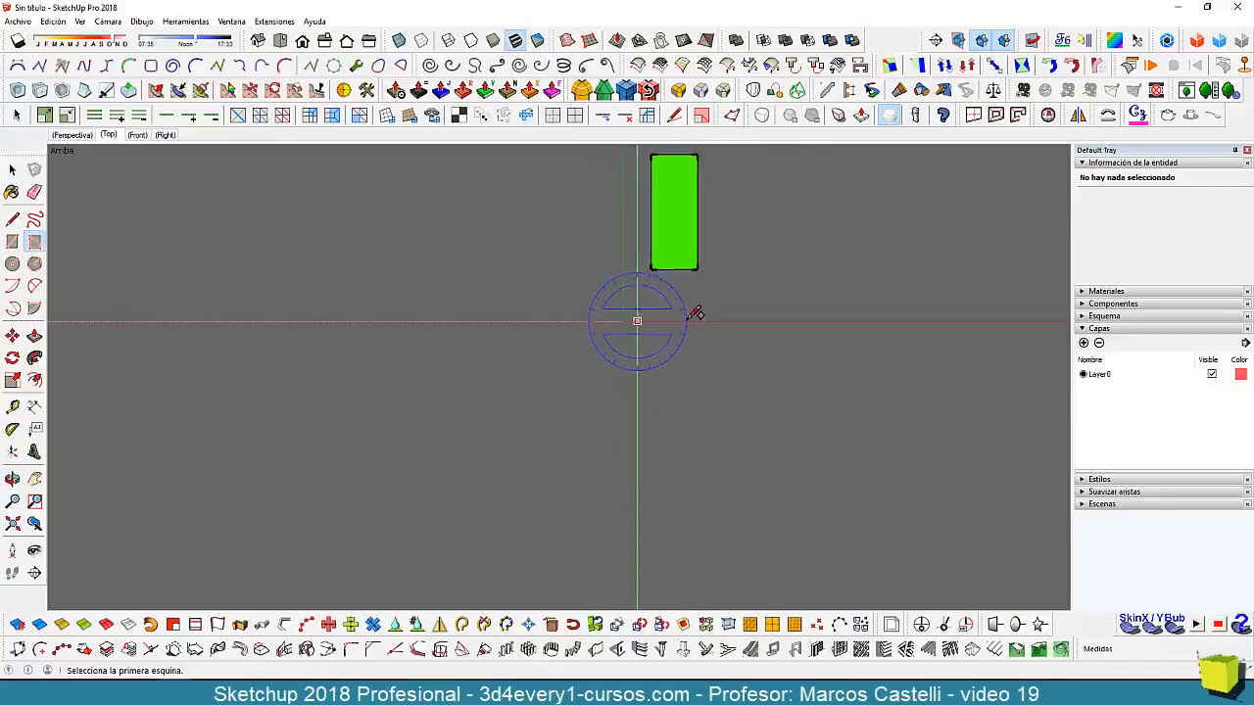
pyautogui.keyDown('shift'); pyautogui.moveTo(694, 314); pyautogui.dragTo(720, 549, button='middle'); pyautogui.keyUp('shift')
pyautogui.scroll(3, 724, 359)
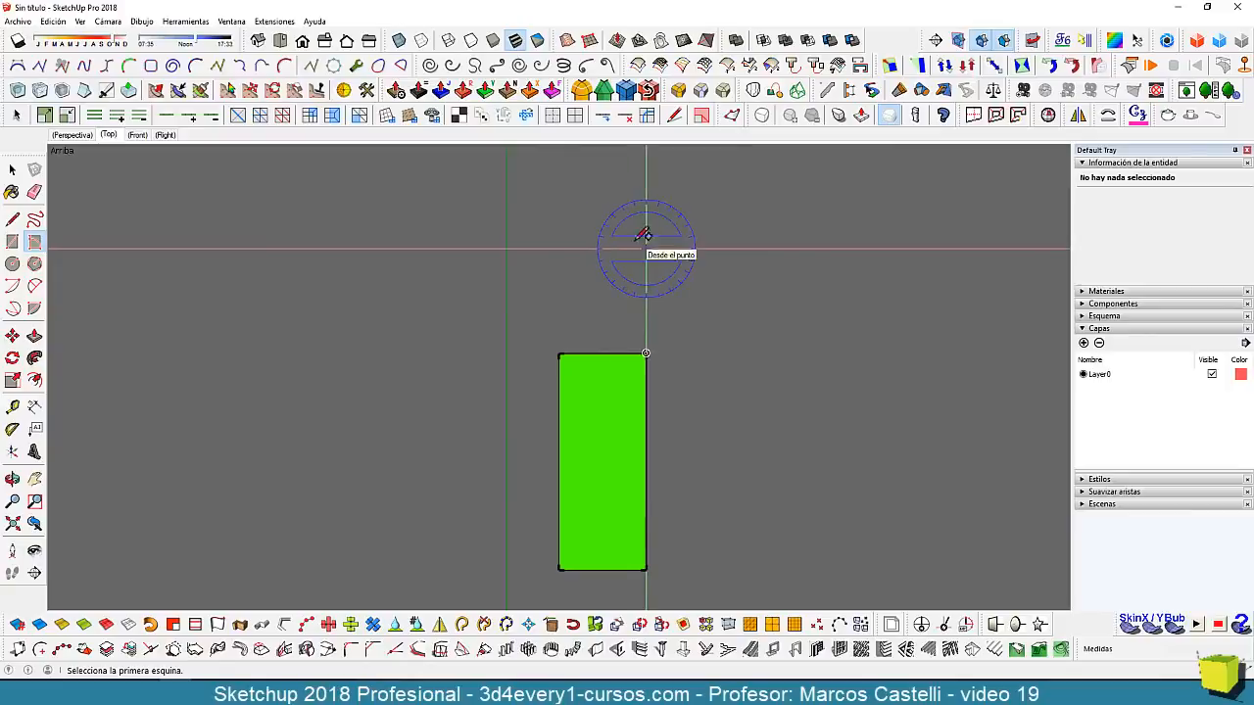
pyautogui.click(681, 237)
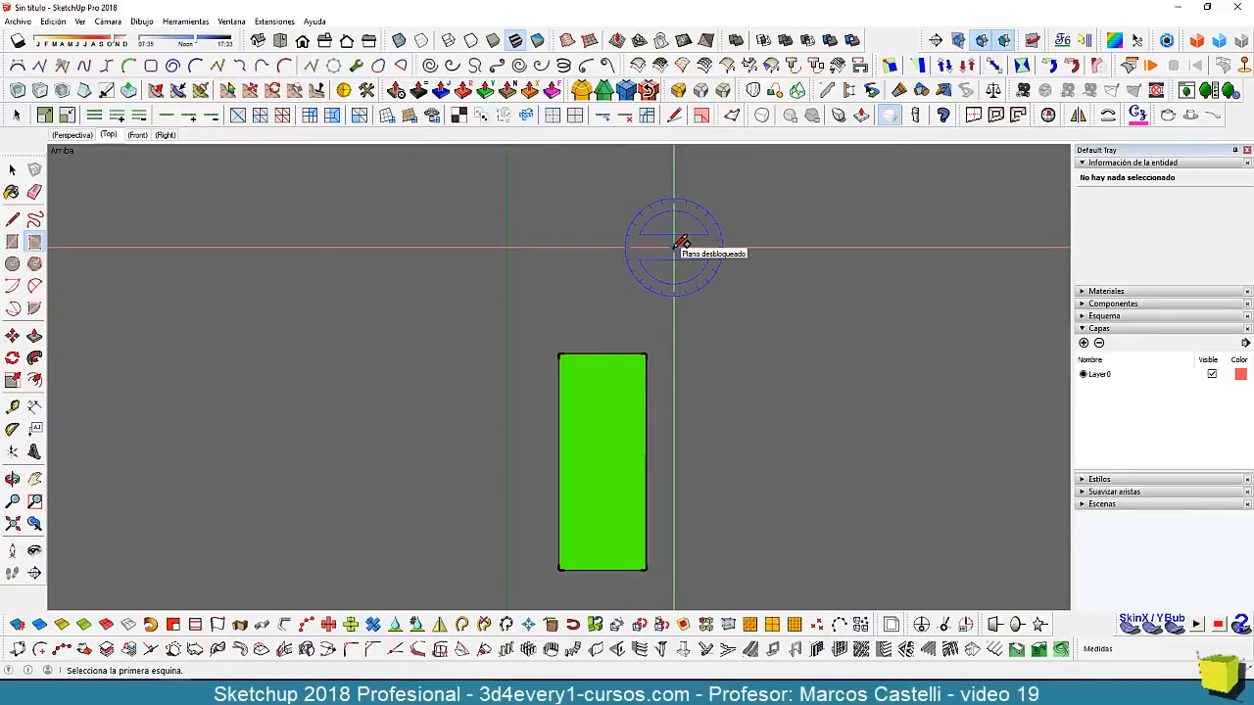
pyautogui.click(137, 134)
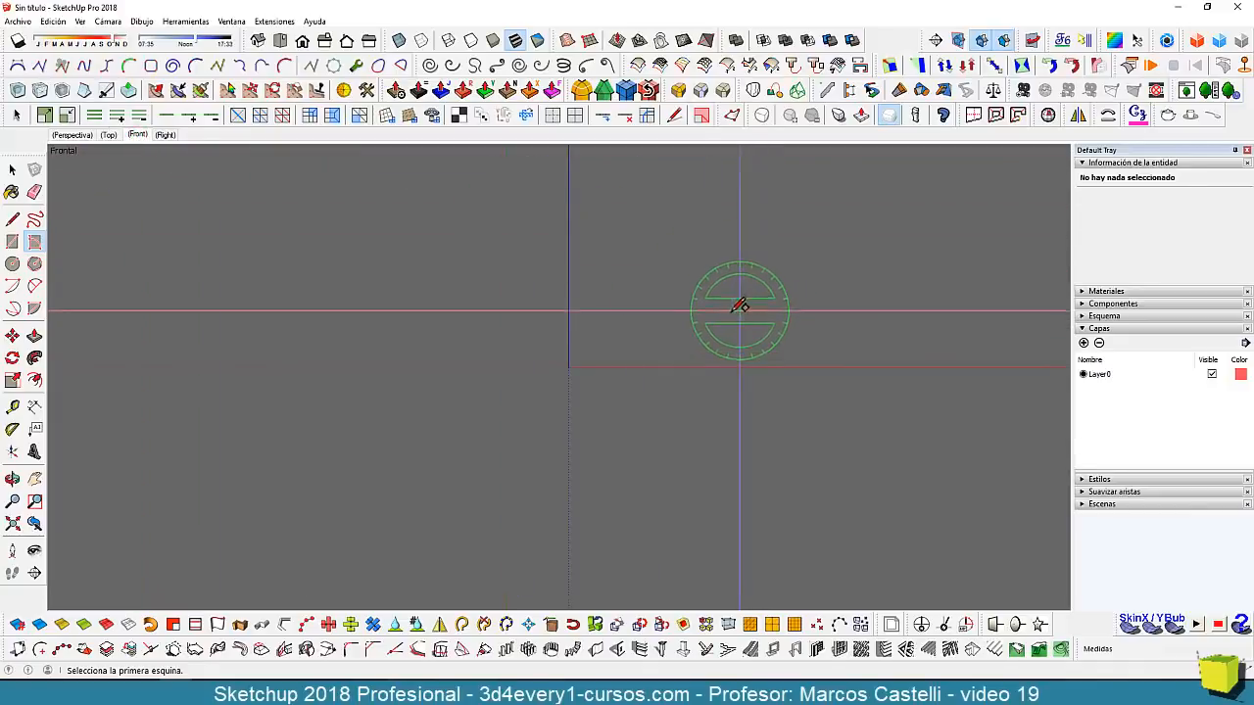
pyautogui.click(164, 134)
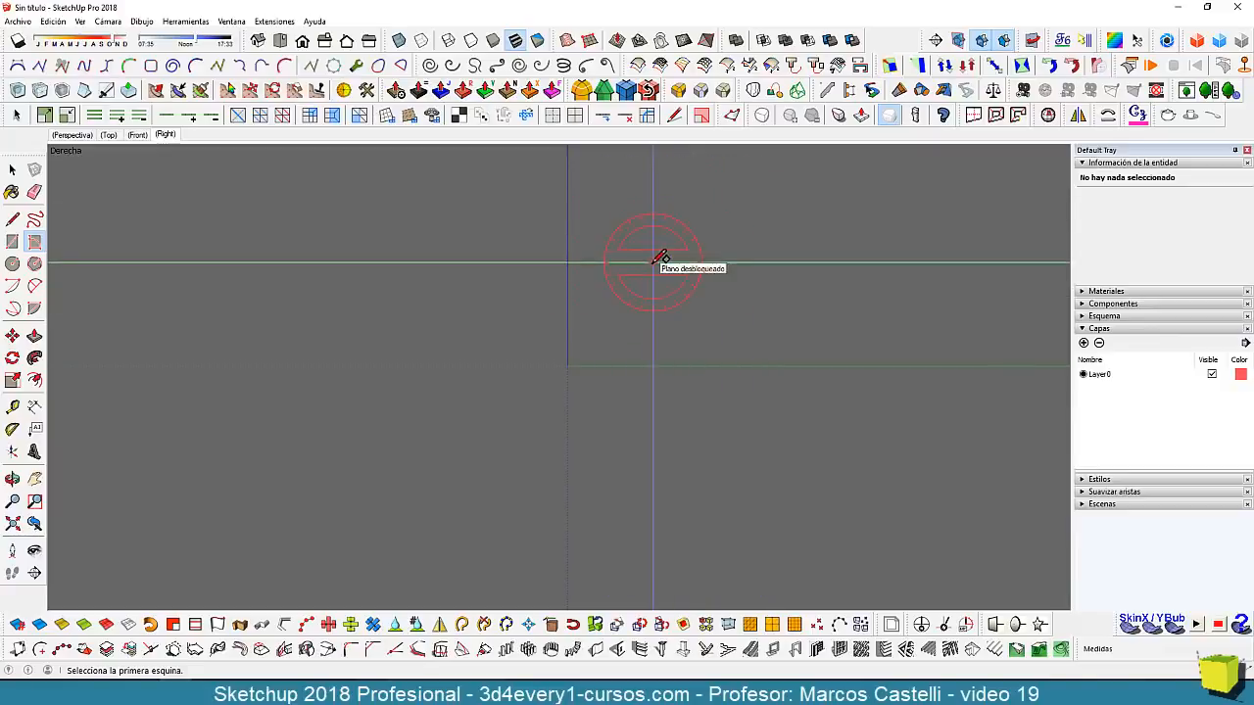
# In the top view, select the whole rectangle and move it about 128 m so that it is centred on the origin.
pyautogui.click(108, 134)
pyautogui.press('space')
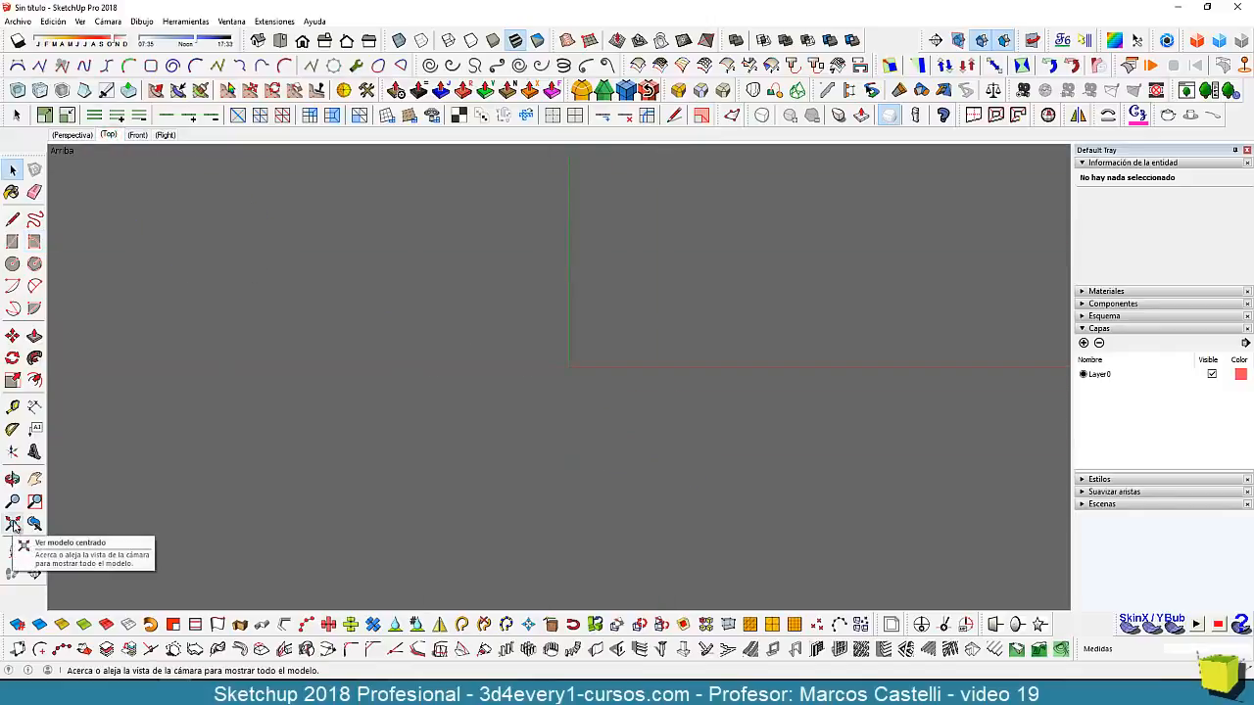
pyautogui.click(13, 524)
pyautogui.scroll(-6, 623, 460)
pyautogui.keyDown('shift'); pyautogui.moveTo(625, 467); pyautogui.dragTo(711, 336, button='middle'); pyautogui.keyUp('shift')
pyautogui.doubleClick(680, 321)
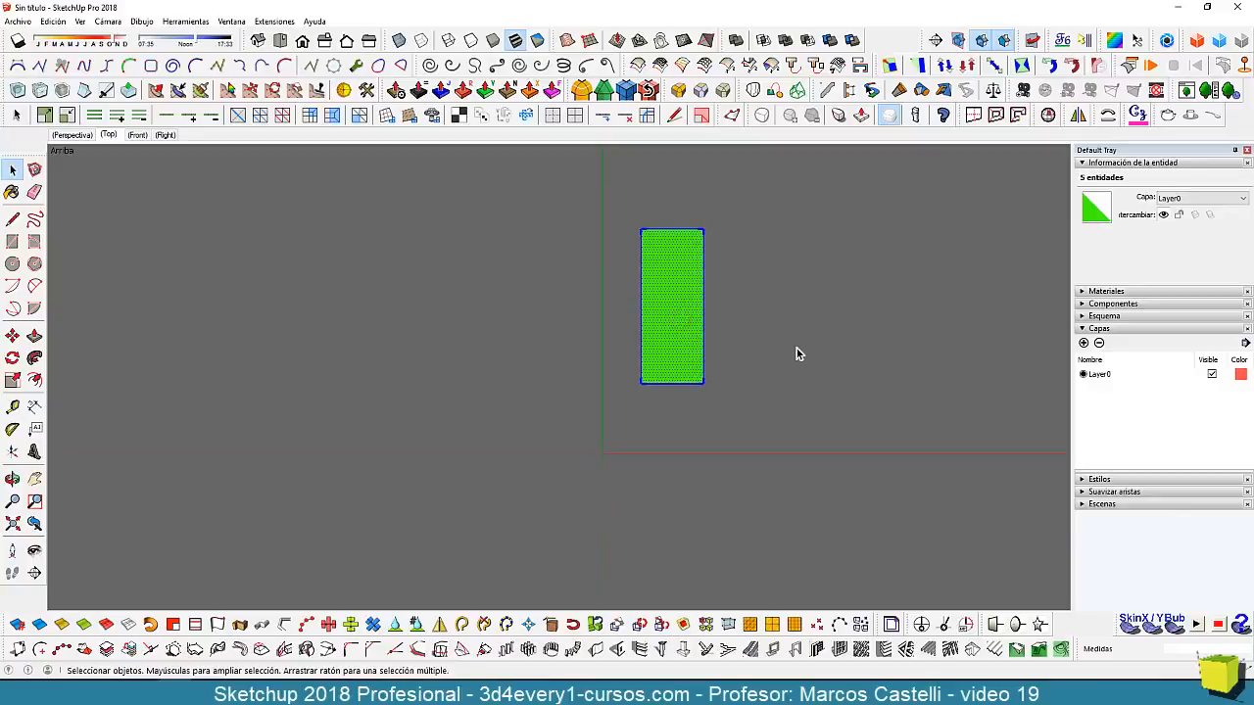
pyautogui.press('m')
pyautogui.click(799, 304)
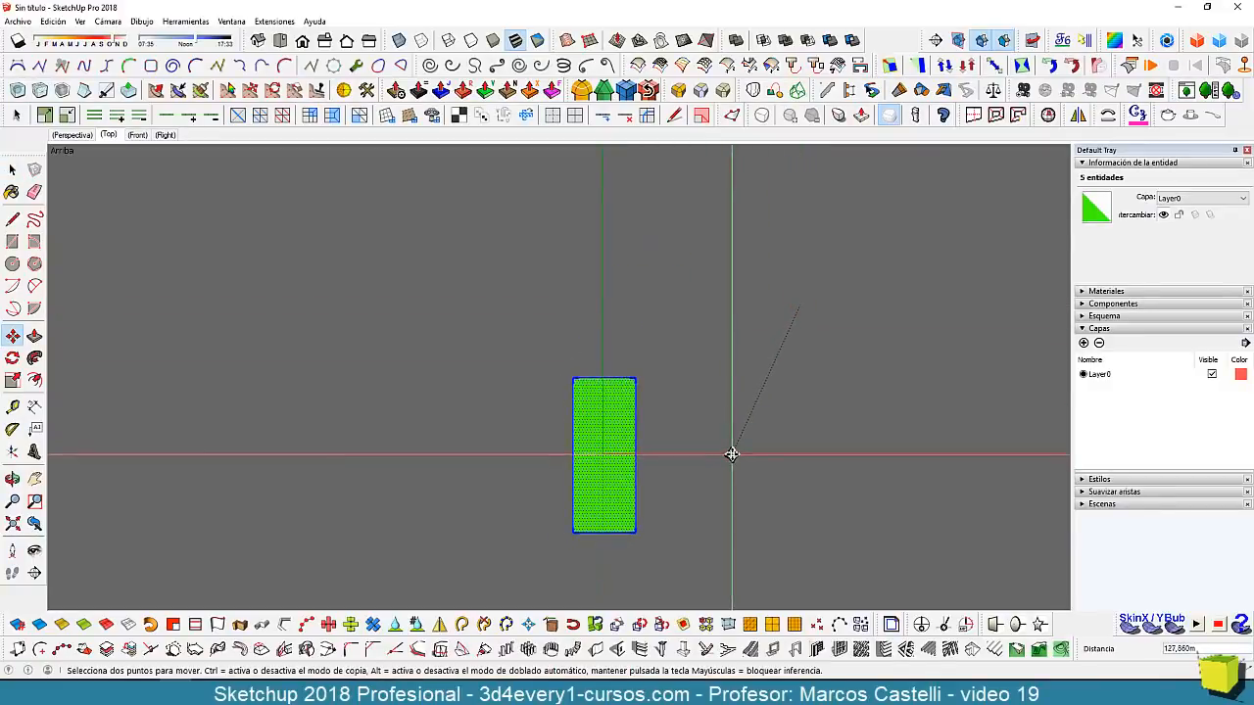
pyautogui.click(731, 454)
# Draw a 100 m by 100 m rotated rectangle from the midpoint of the rectangle's right edge, with a 30° angle from a custom baseline.
pyautogui.scroll(-2, 665, 407)
pyautogui.keyDown('shift'); pyautogui.moveTo(664, 480); pyautogui.dragTo(681, 450, button='middle'); pyautogui.keyUp('shift')
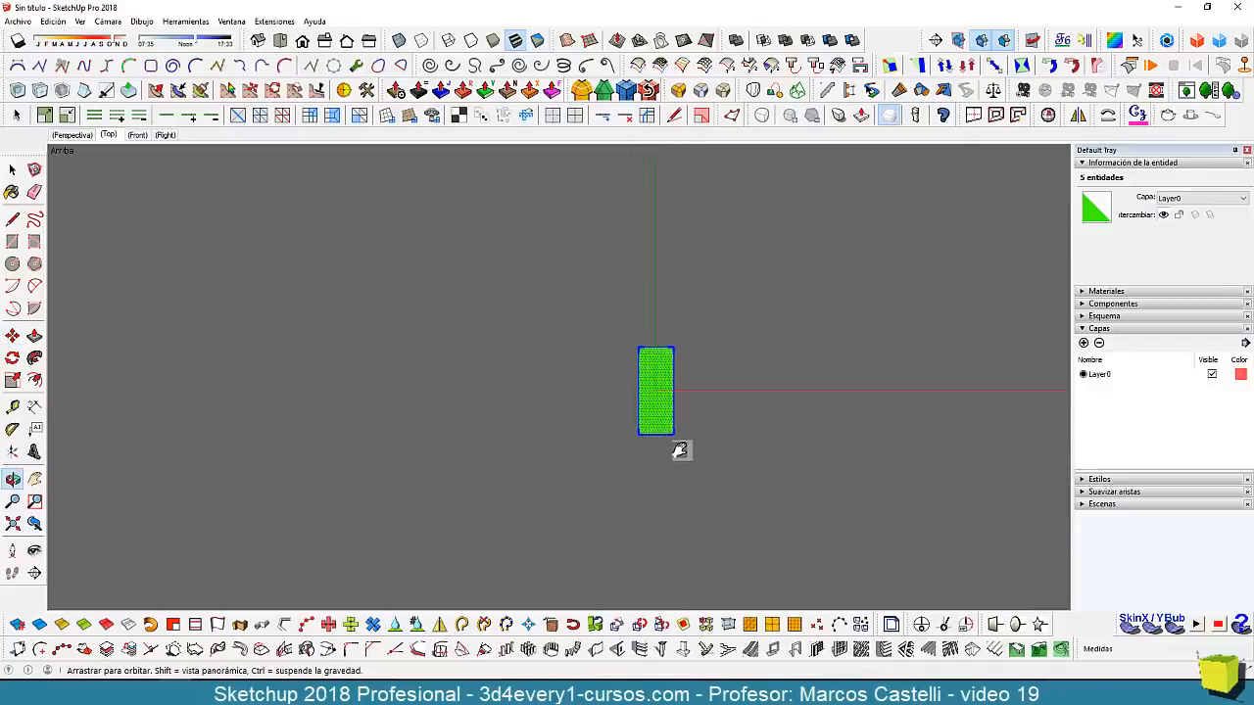
pyautogui.scroll(3, 672, 383)
pyautogui.press('m')
pyautogui.press('m')
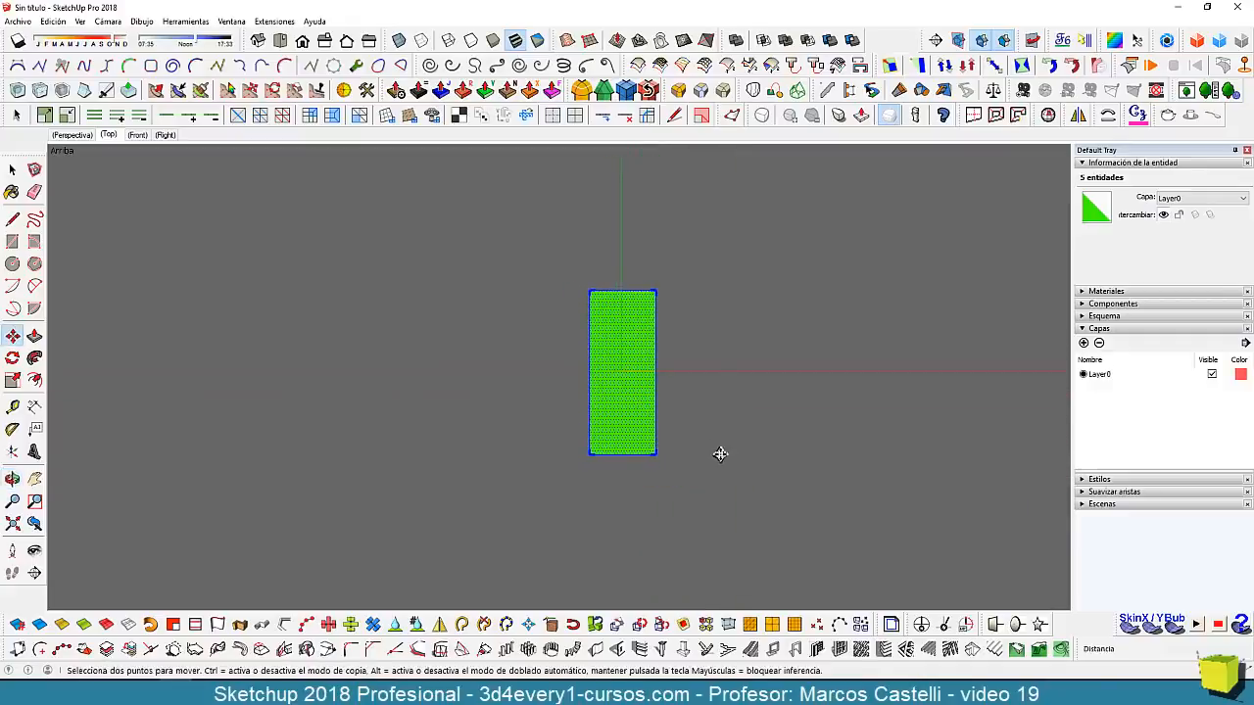
pyautogui.click(34, 241)
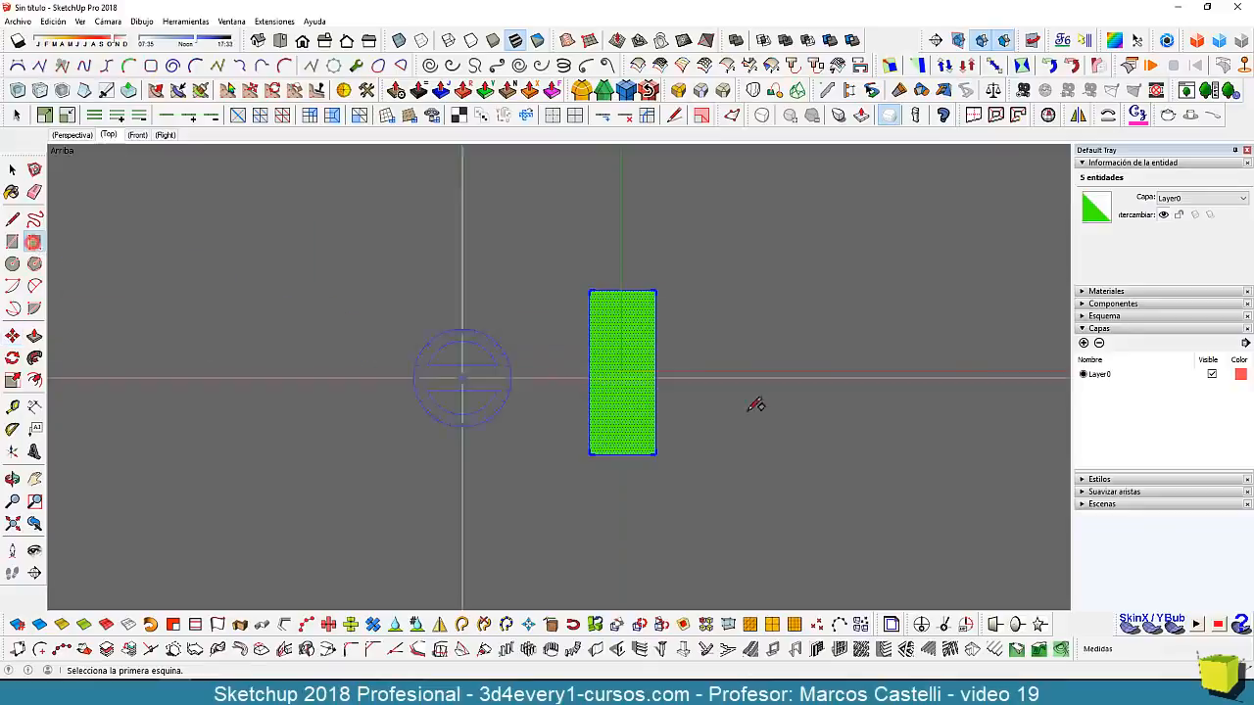
pyautogui.click(656, 372)
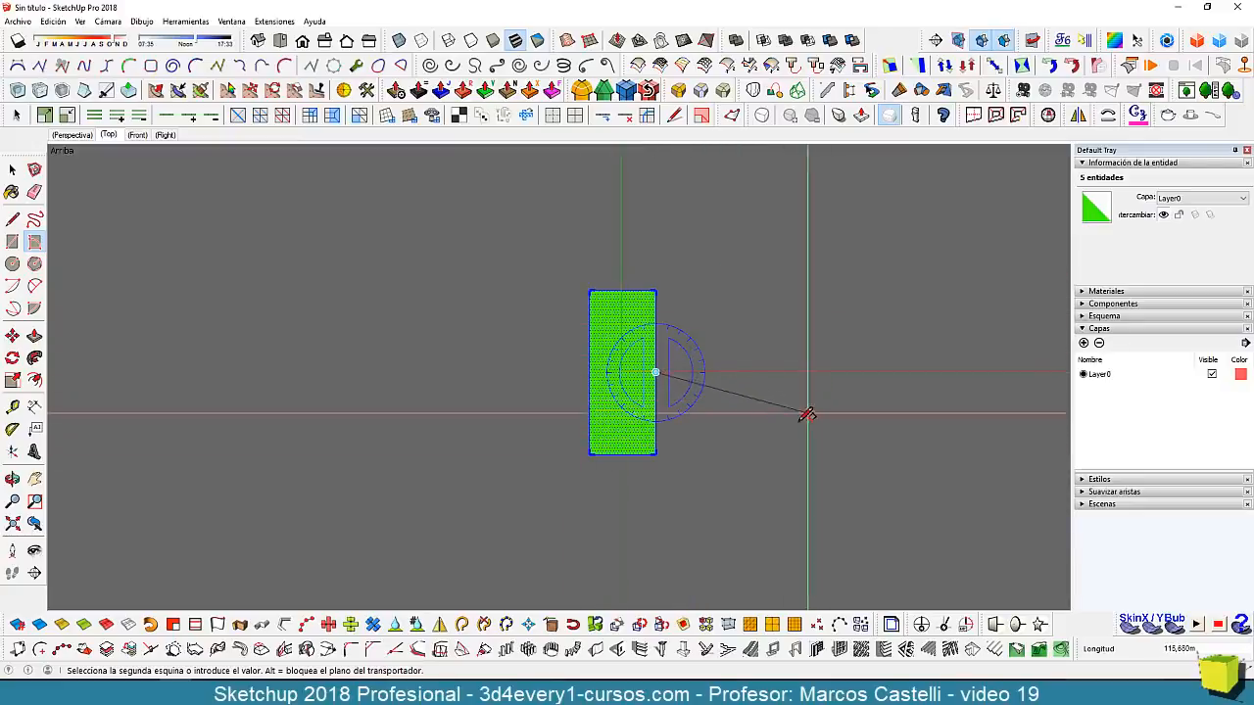
pyautogui.press('alt')
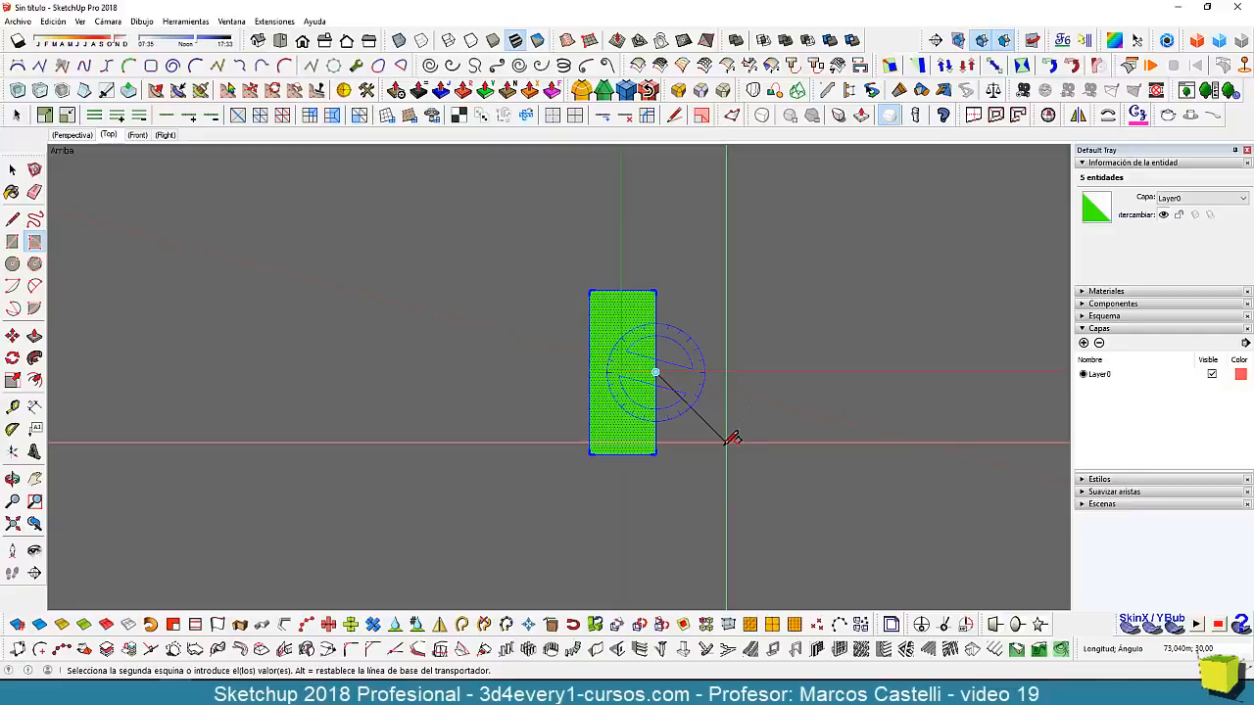
pyautogui.write('100;30')
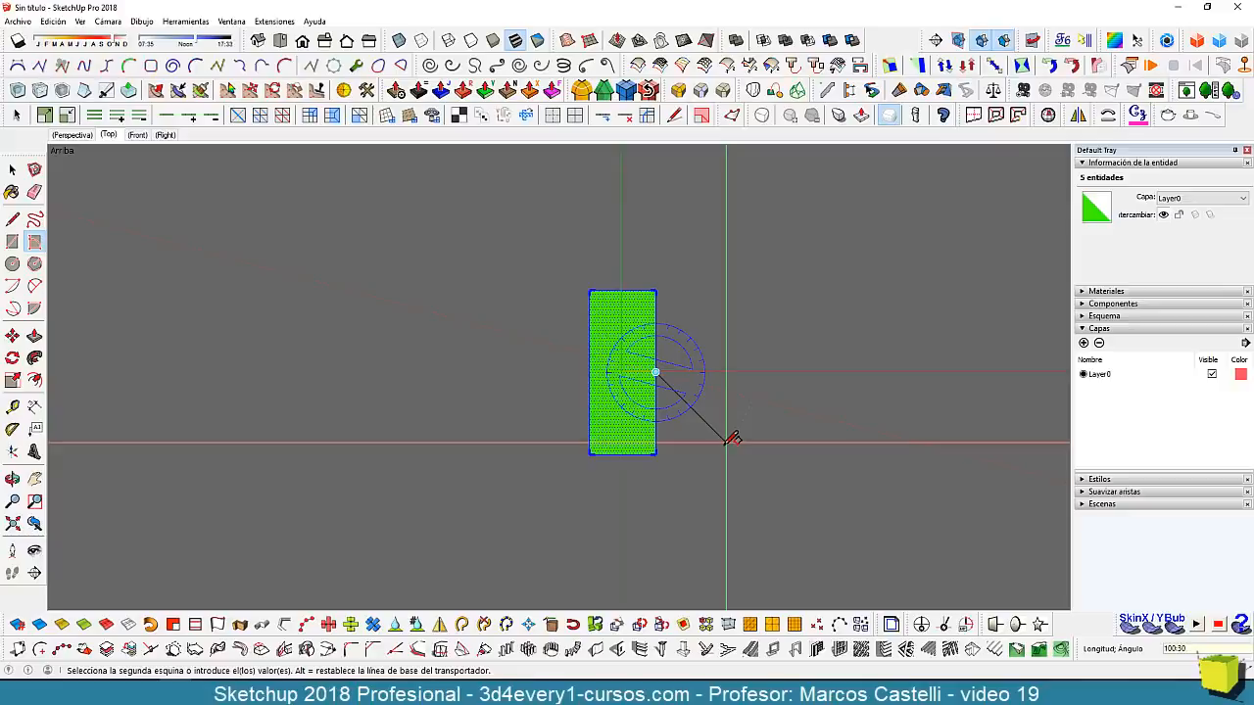
pyautogui.click(752, 460)
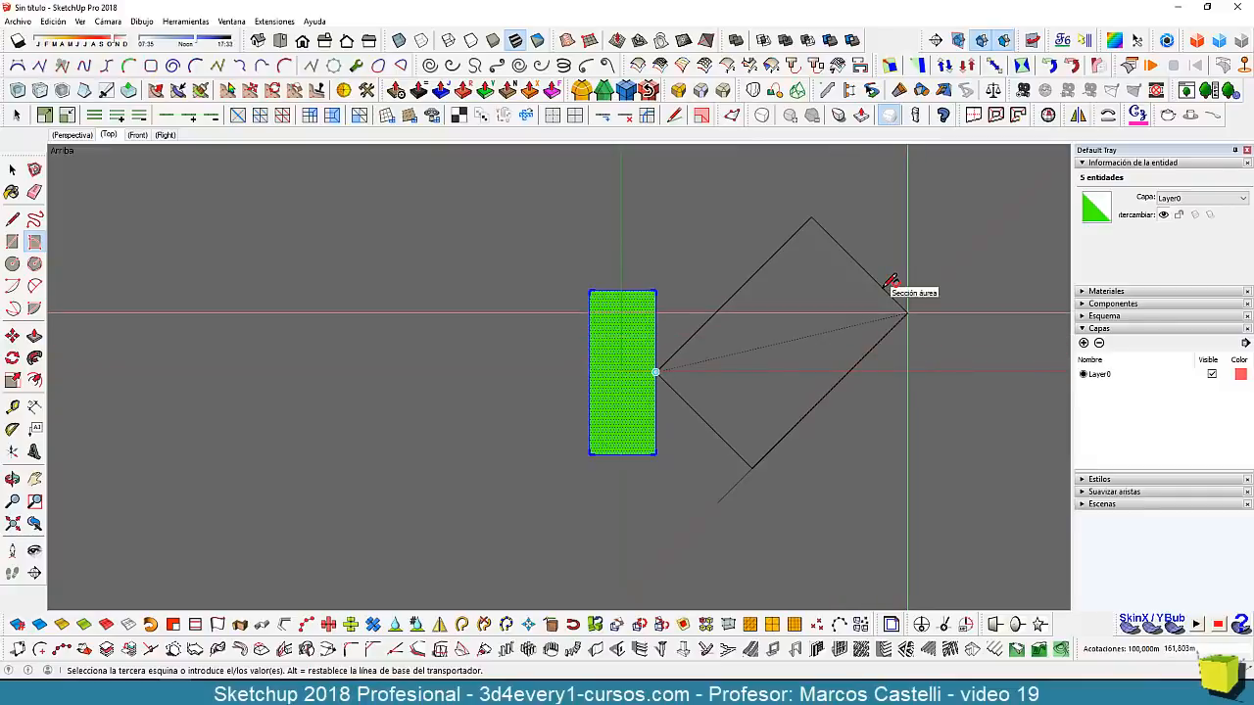
pyautogui.write('100')
pyautogui.press('Return')
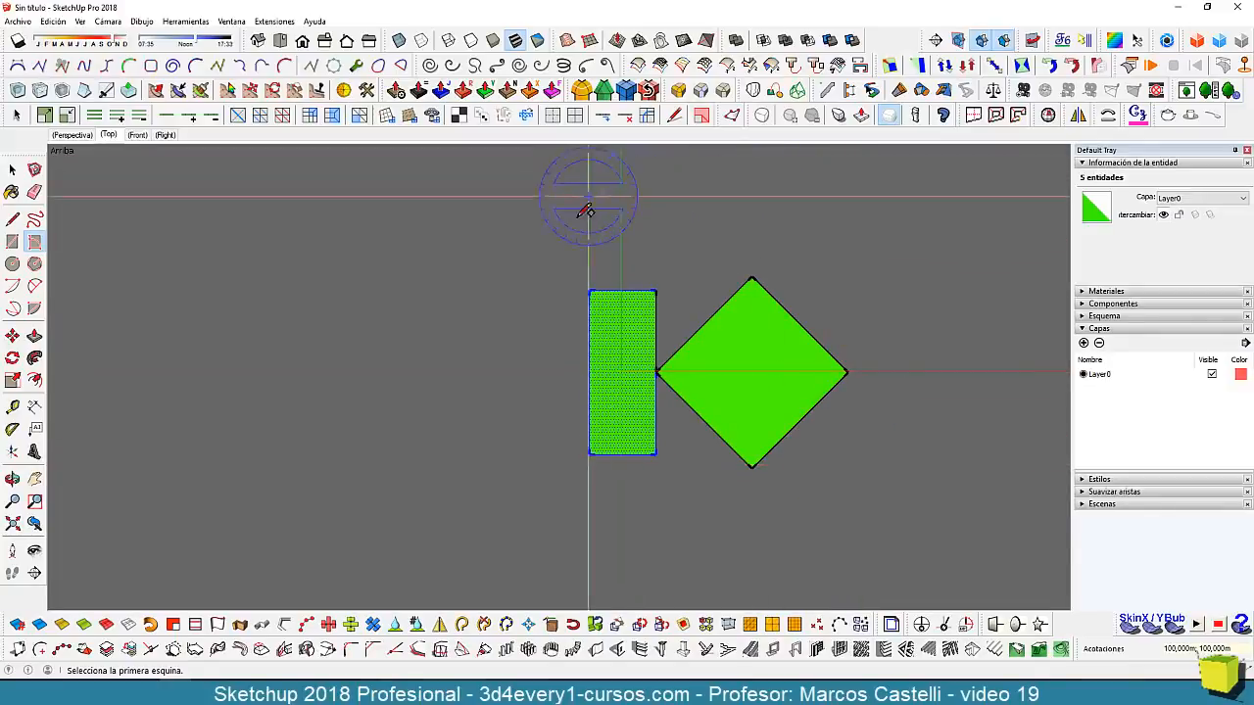
# Draw a 100 m by 100 m rotated rectangle from the rectangle's upper-left corner, with its first side at 135° from a horizontal baseline.
pyautogui.click(588, 290)
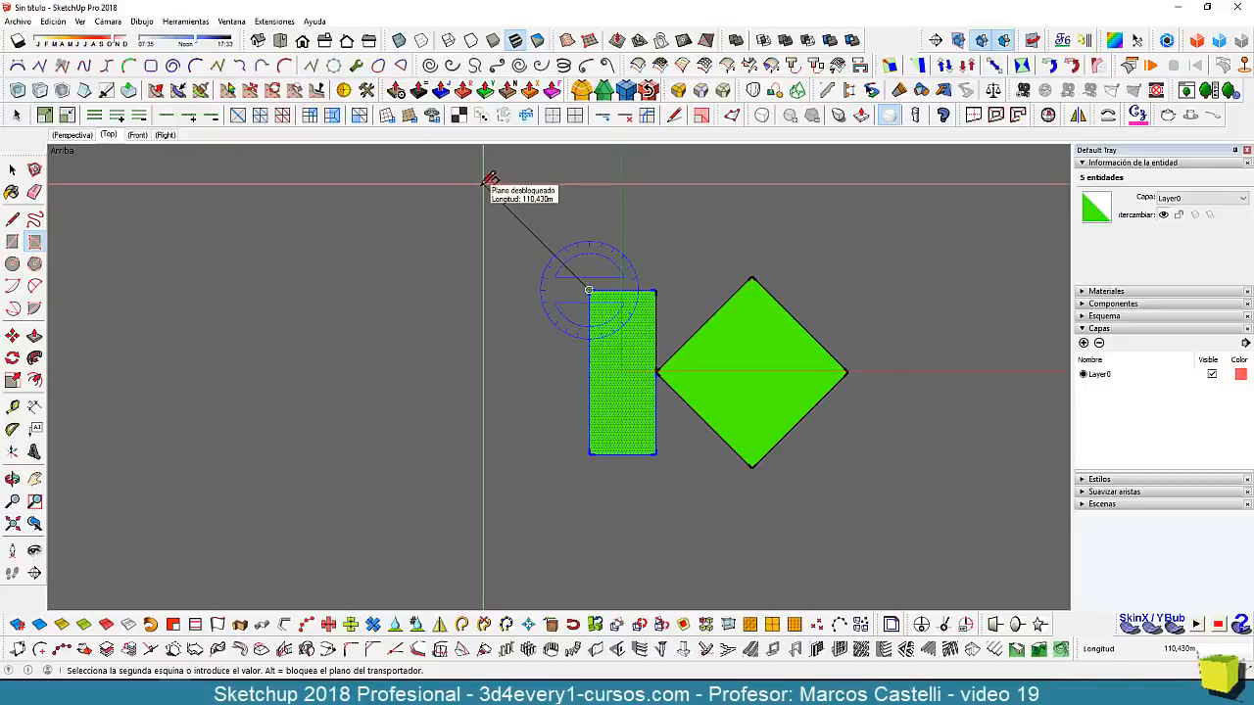
pyautogui.press('alt')
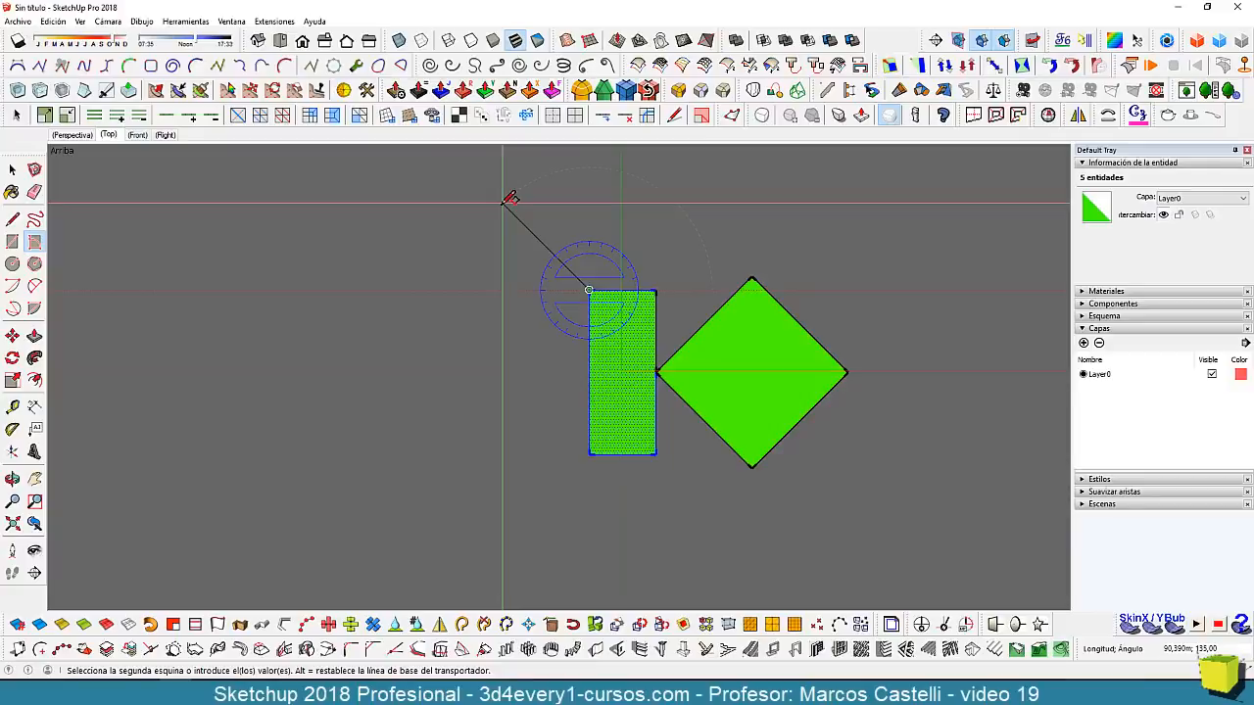
pyautogui.write('100;135')
pyautogui.press('Return')
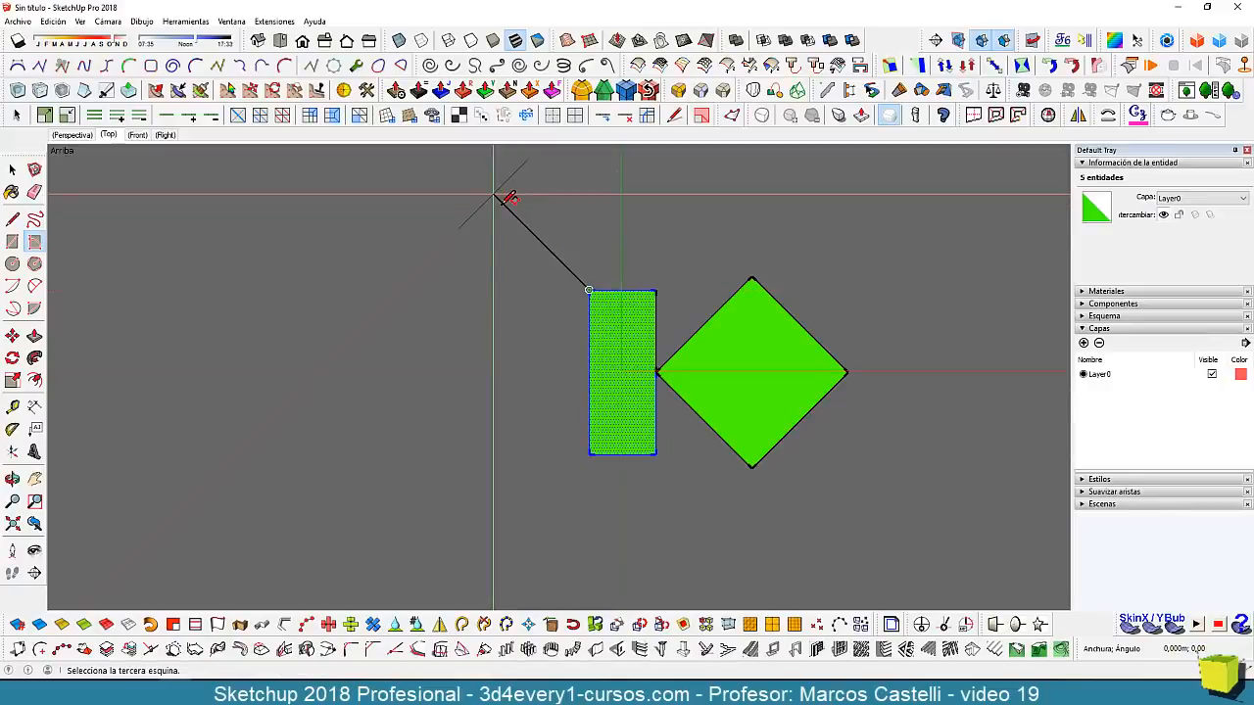
pyautogui.scroll(-1, 511, 203)
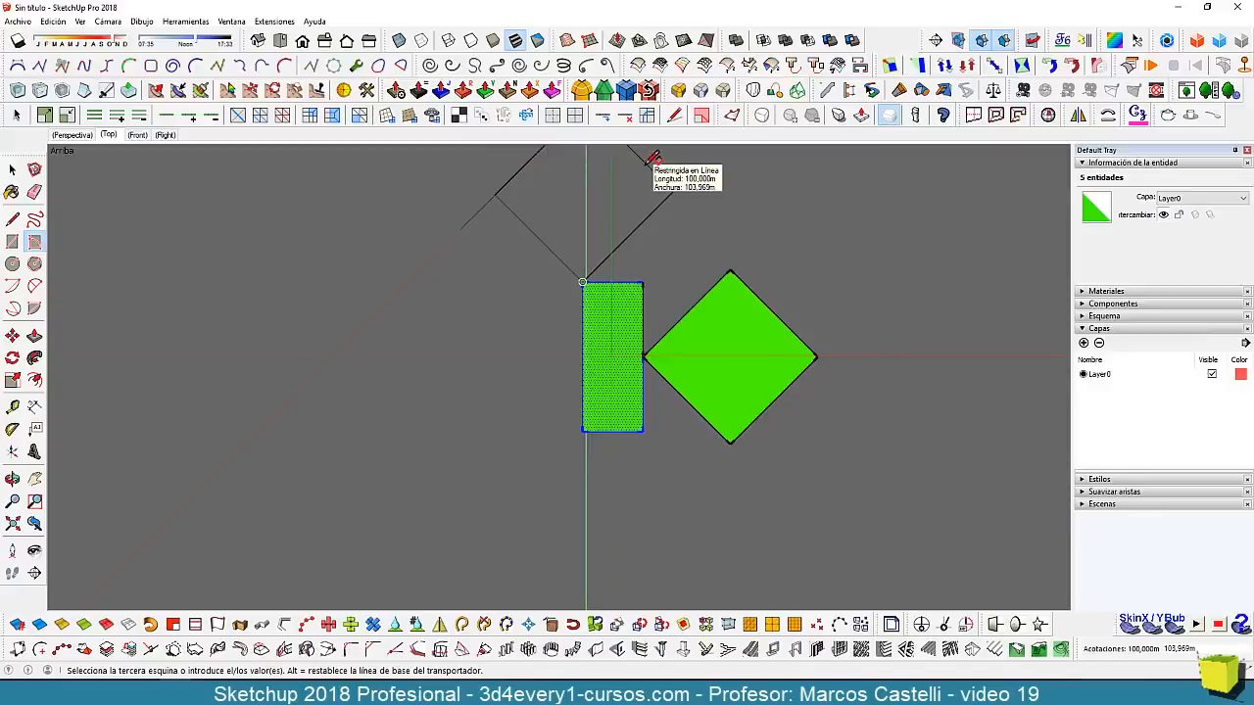
pyautogui.write('100')
pyautogui.press('Return')
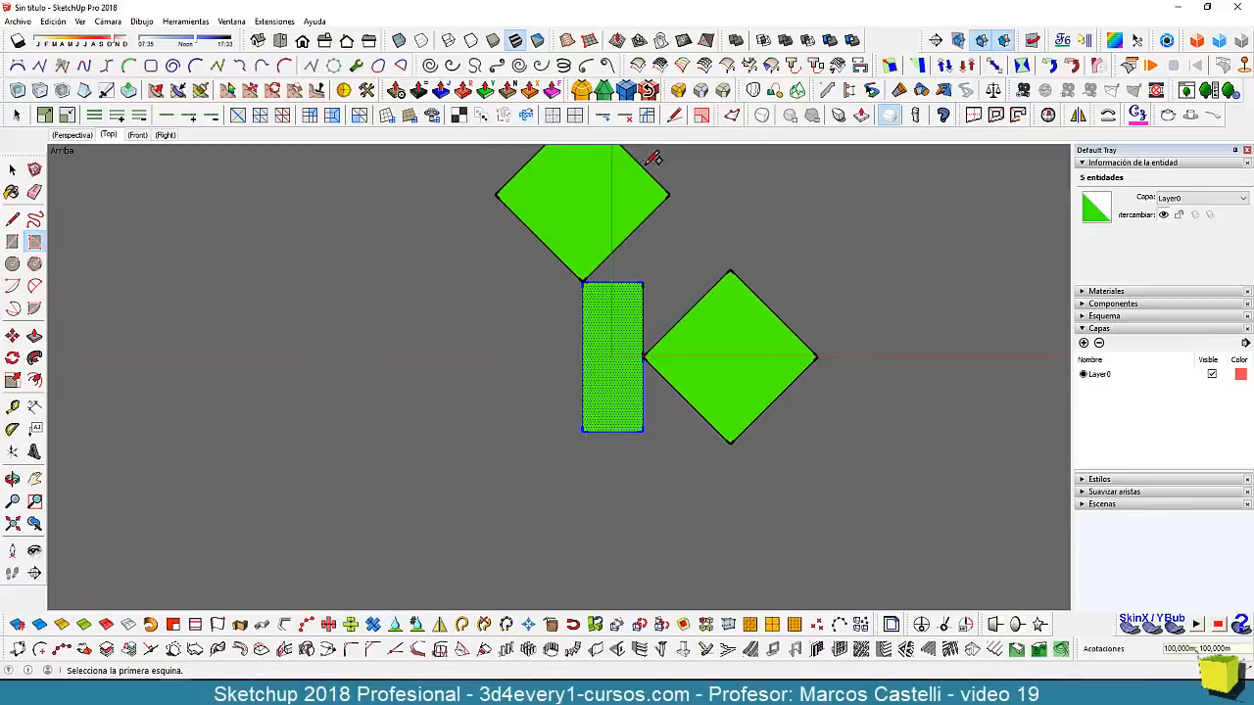
pyautogui.scroll(-3, 692, 397)
pyautogui.scroll(3, 677, 414)
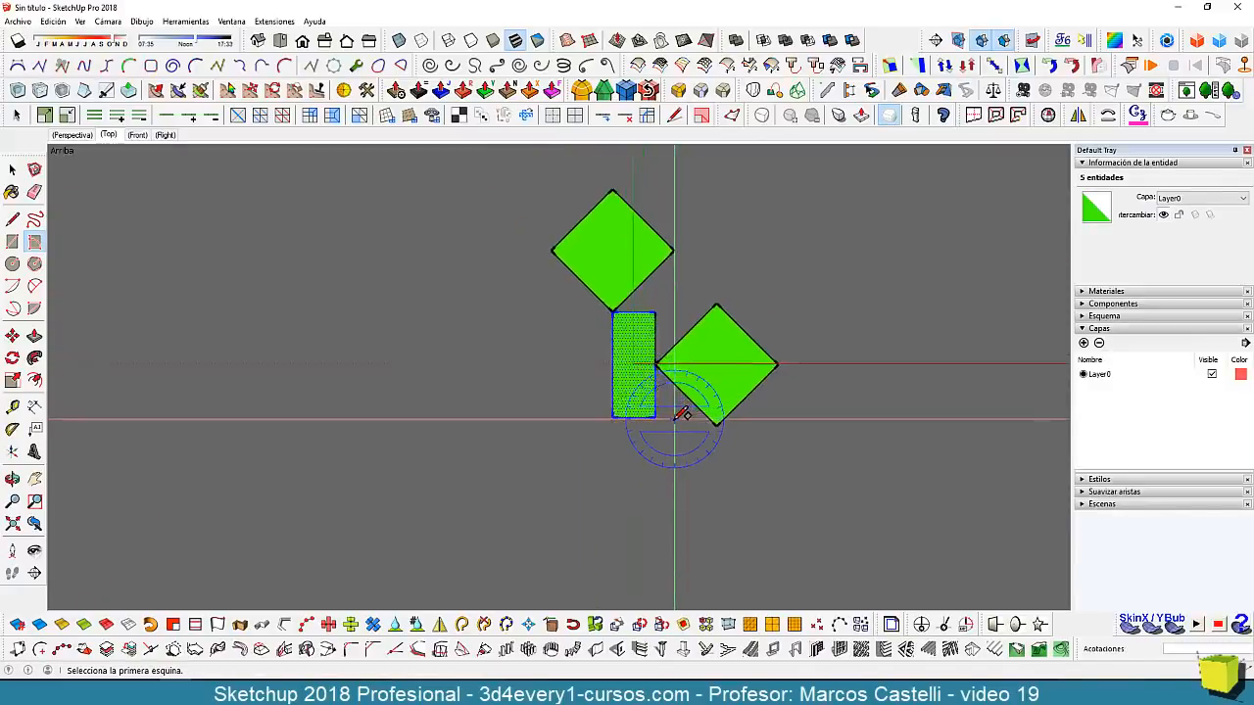
pyautogui.press('space')
pyautogui.scroll(2, 583, 279)
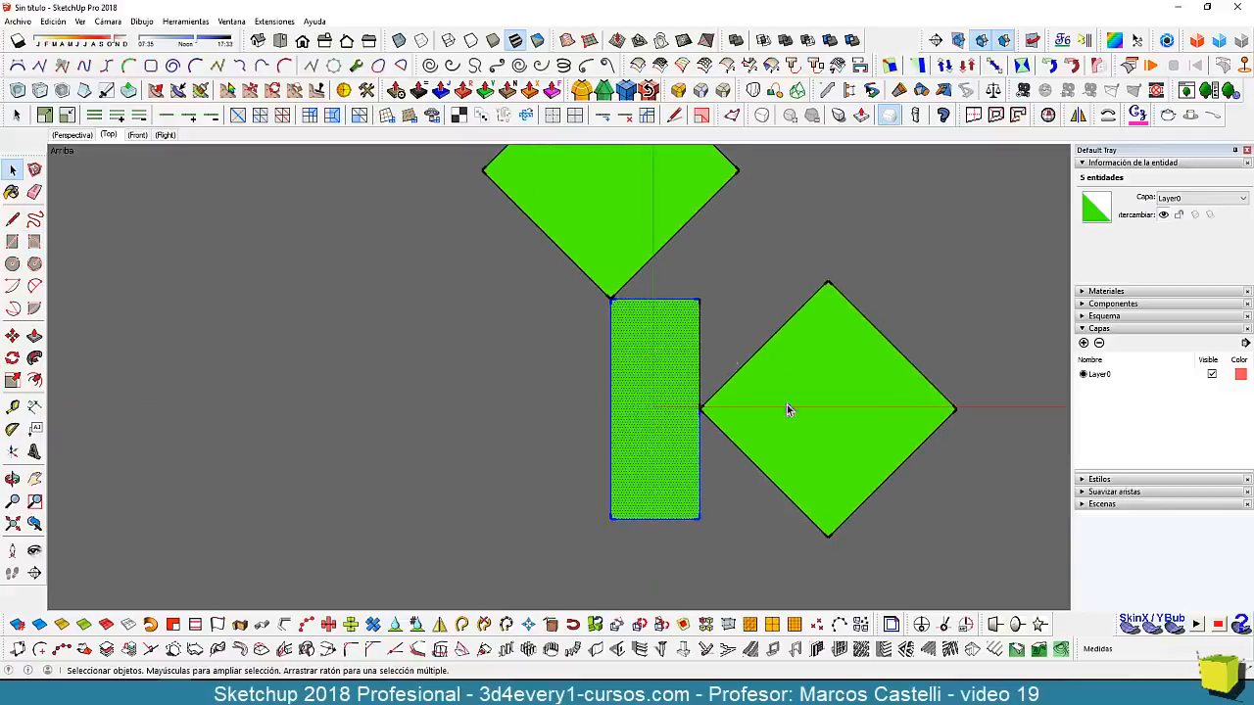
pyautogui.scroll(-2, 818, 441)
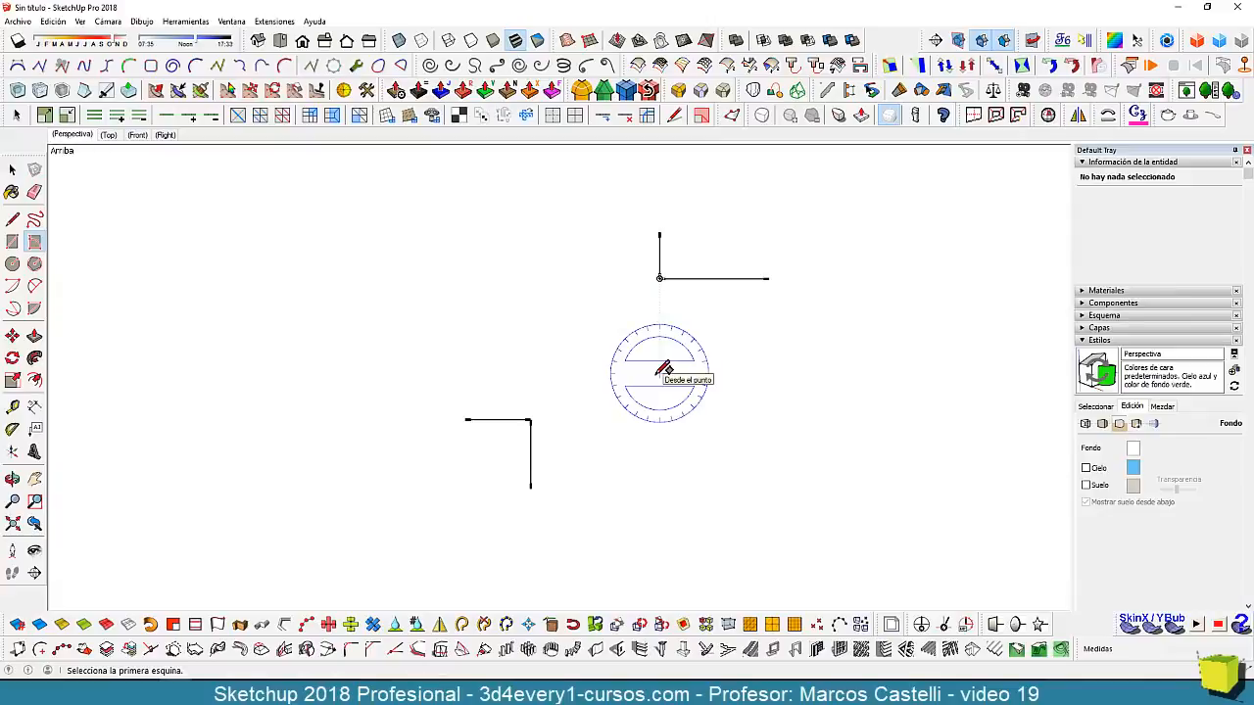
pyautogui.press('space')
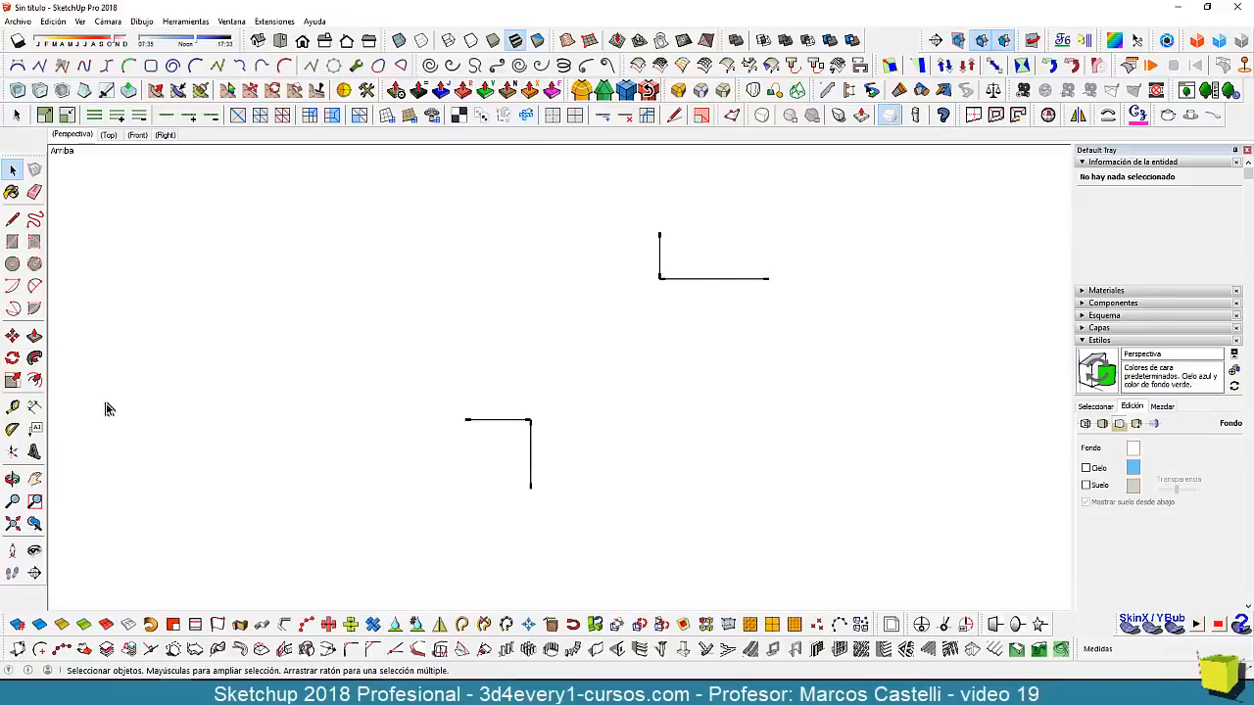
# Draw a rotated rectangle about 79,355 m by 117,208 m with one side joining the corners of the two L shapes, and undo it.
pyautogui.click(34, 241)
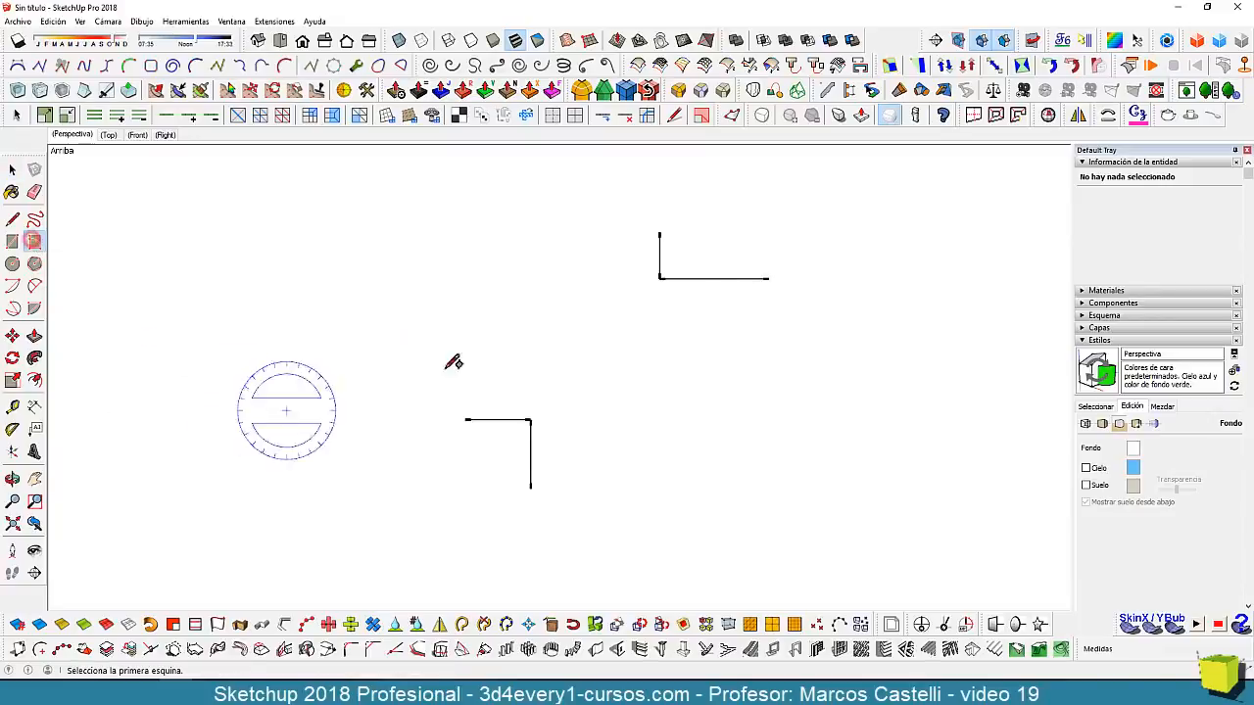
pyautogui.click(530, 419)
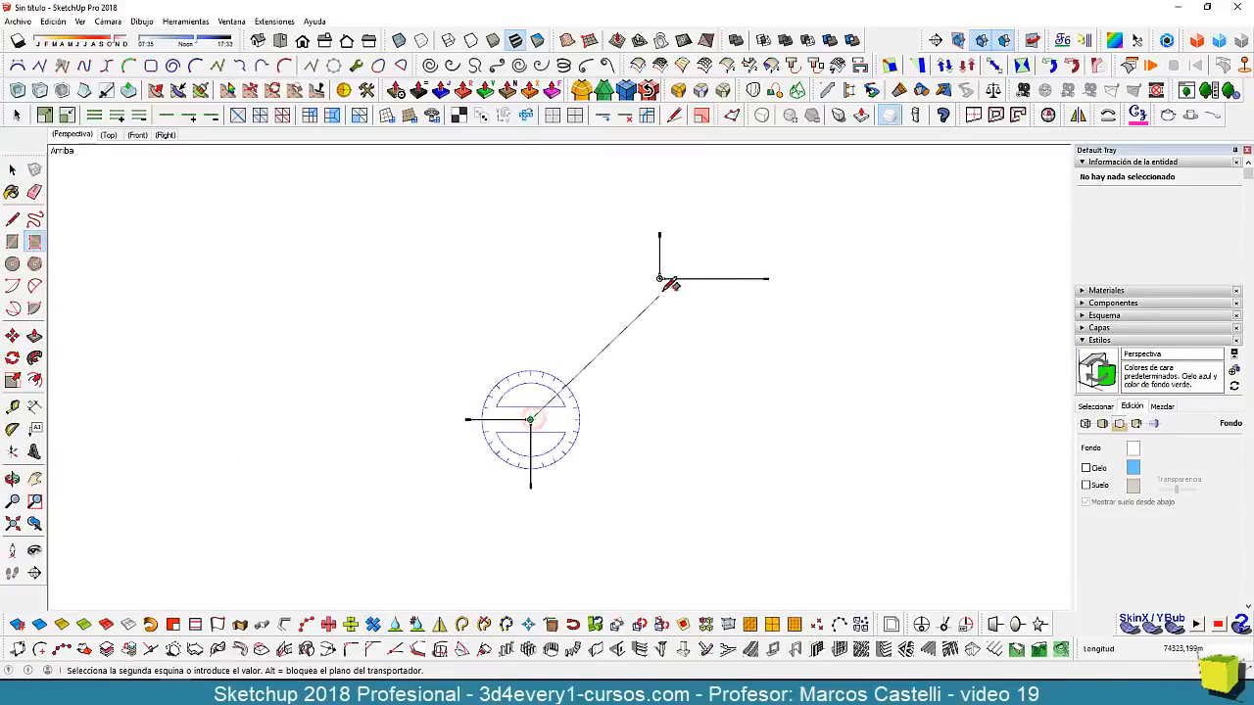
pyautogui.click(661, 278)
pyautogui.click(895, 440)
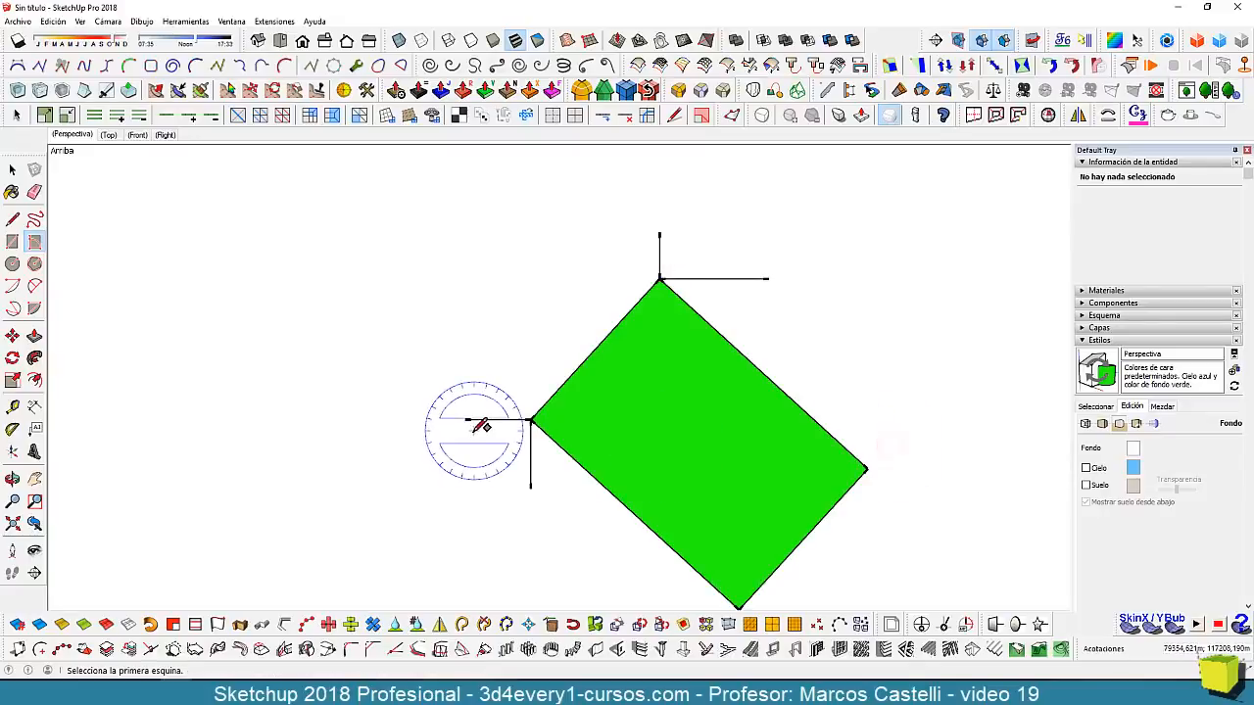
pyautogui.hotkey('ctrl', 'z')
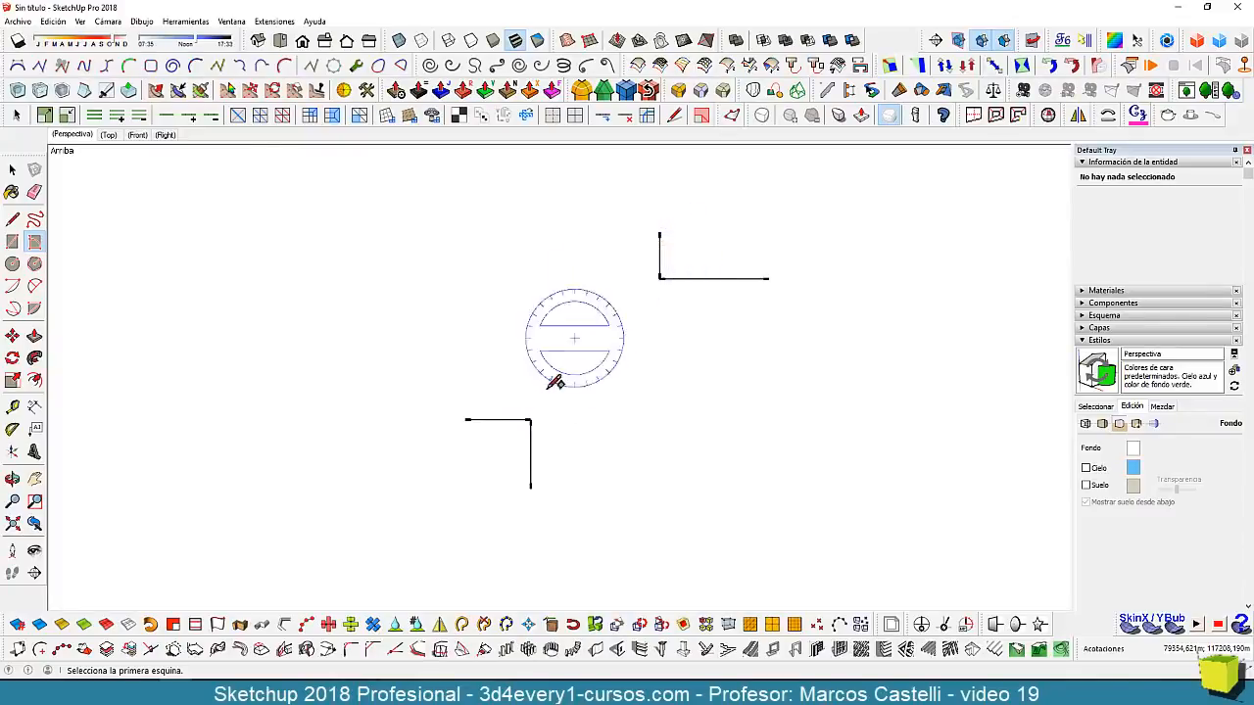
# Draw a slanted line from the lower L's corner to a point above the upper L's short vertical edge.
pyautogui.click(12, 219)
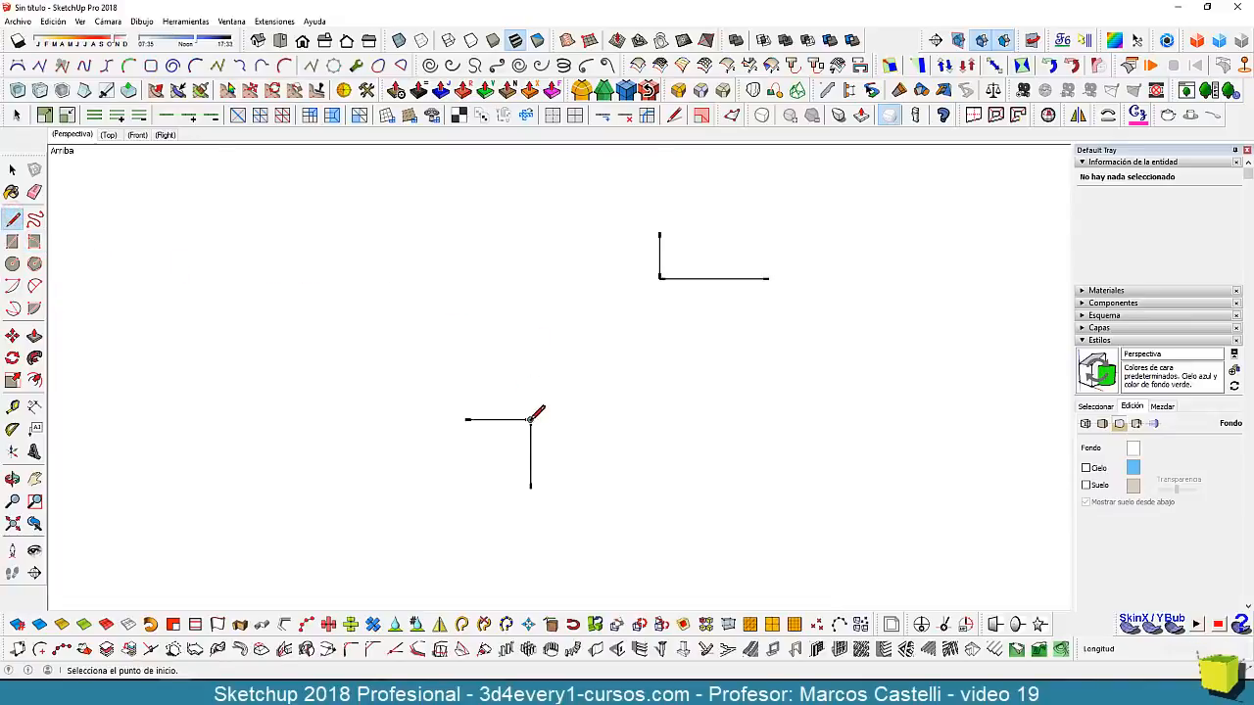
pyautogui.click(530, 420)
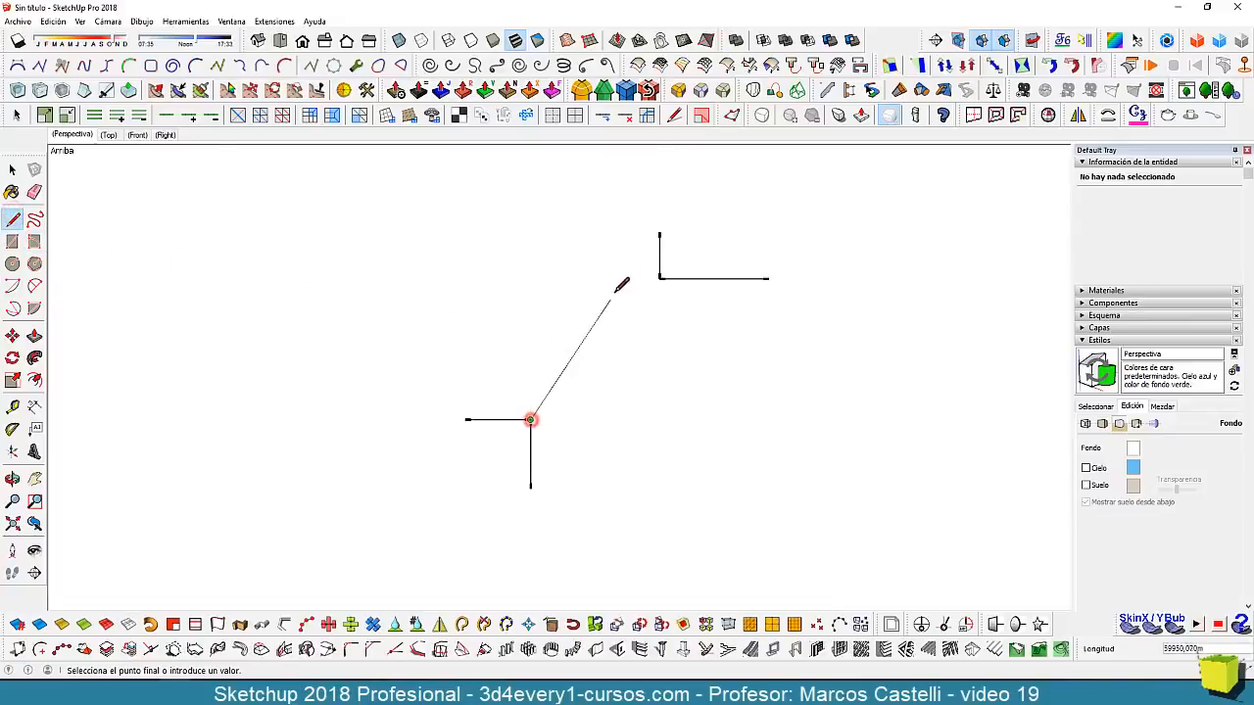
pyautogui.click(681, 184)
pyautogui.press('Escape')
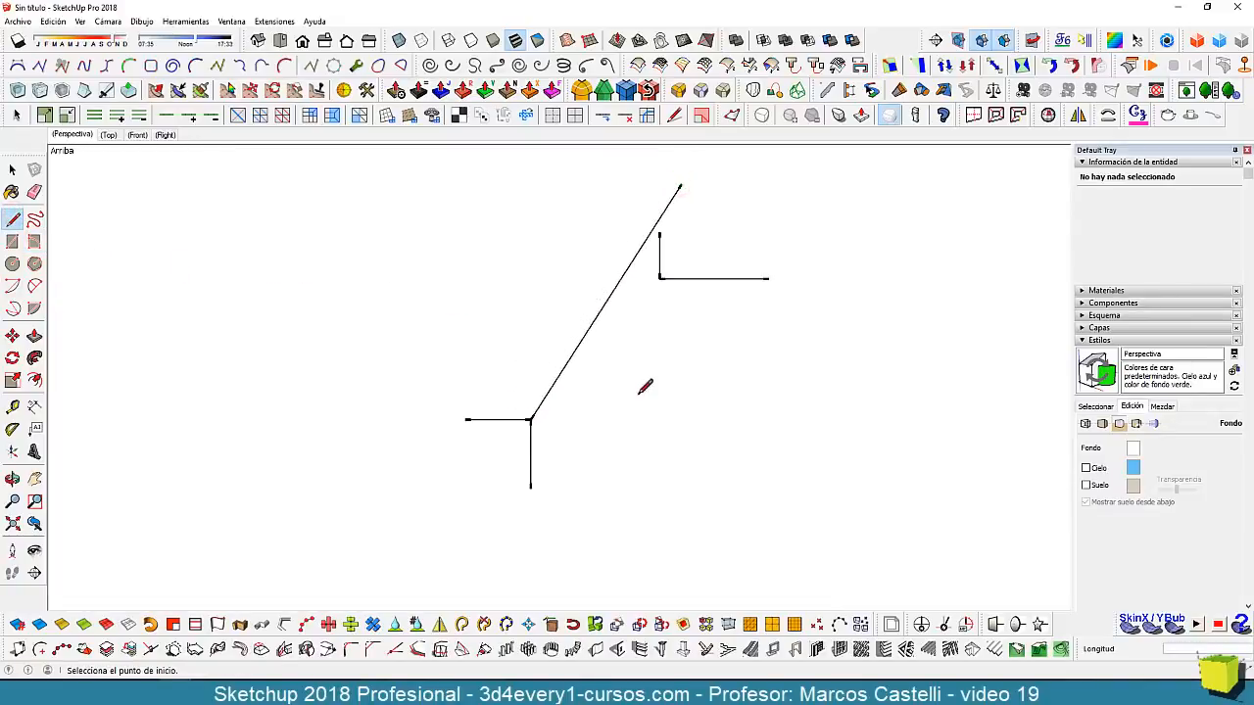
# Draw three perpendicular lines off the slanted line to close a rectangle about 96,585 m long on its lower-right side.
pyautogui.click(621, 279)
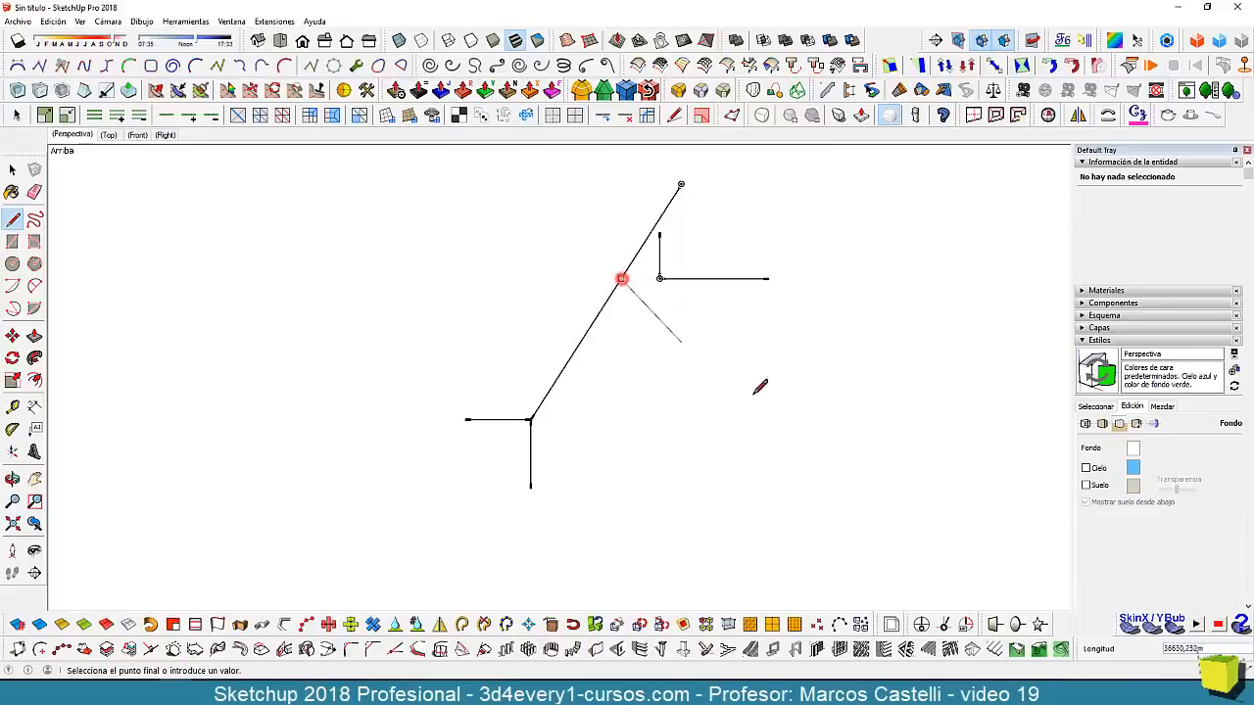
pyautogui.click(817, 402)
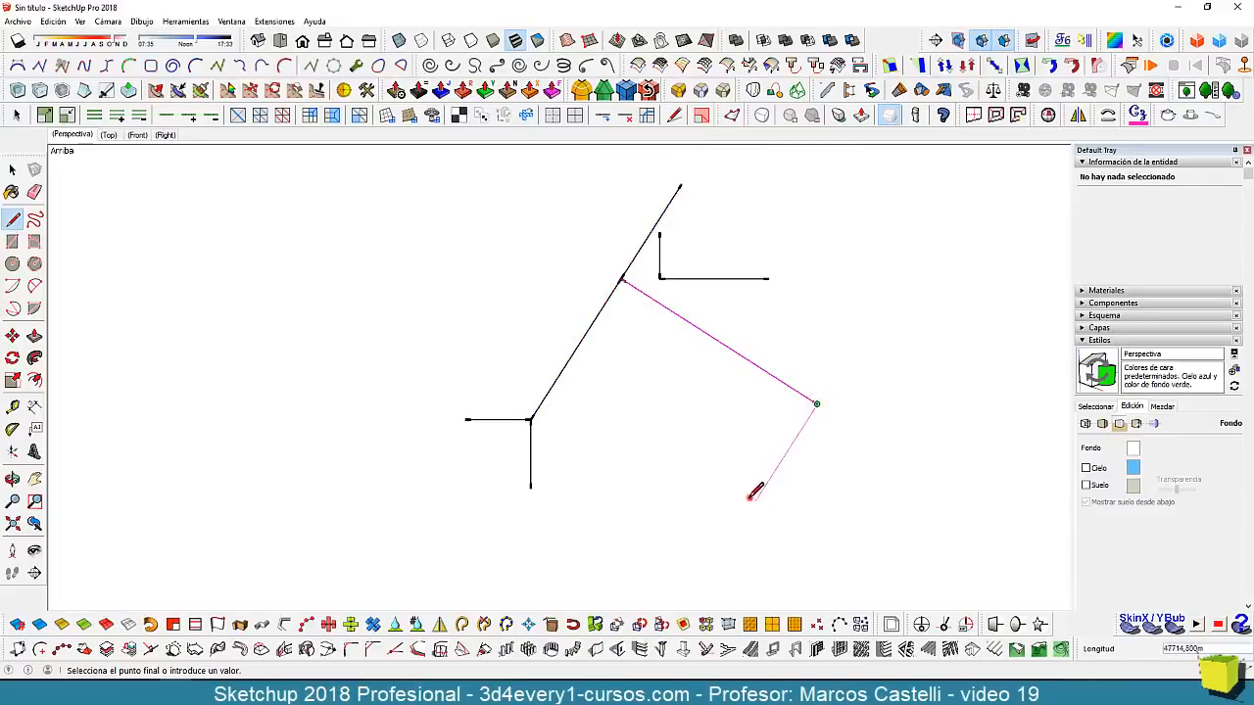
pyautogui.click(755, 499)
pyautogui.click(562, 370)
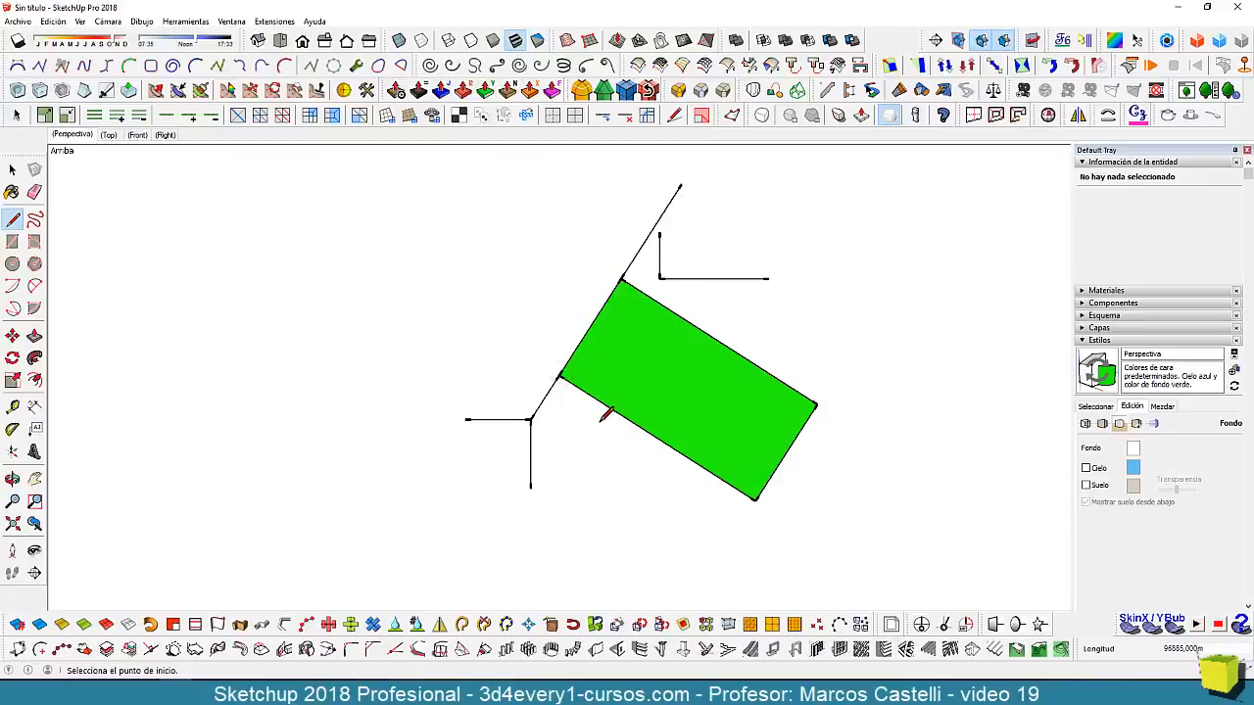
# Erase the slanted line and the rectangle built from lines, leaving only the two L shapes.
pyautogui.press('e')
pyautogui.moveTo(768, 461); pyautogui.dragTo(758, 454)
pyautogui.moveTo(621, 317); pyautogui.dragTo(579, 249)
pyautogui.press('space')
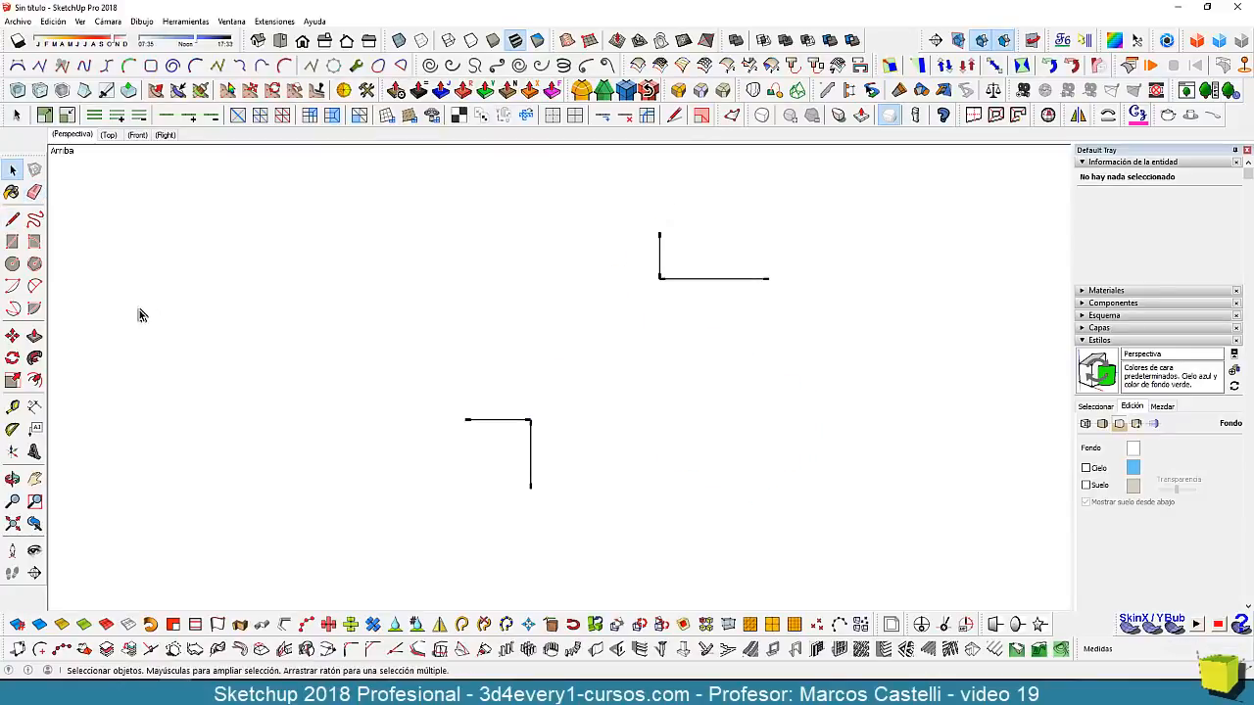
pyautogui.click(34, 241)
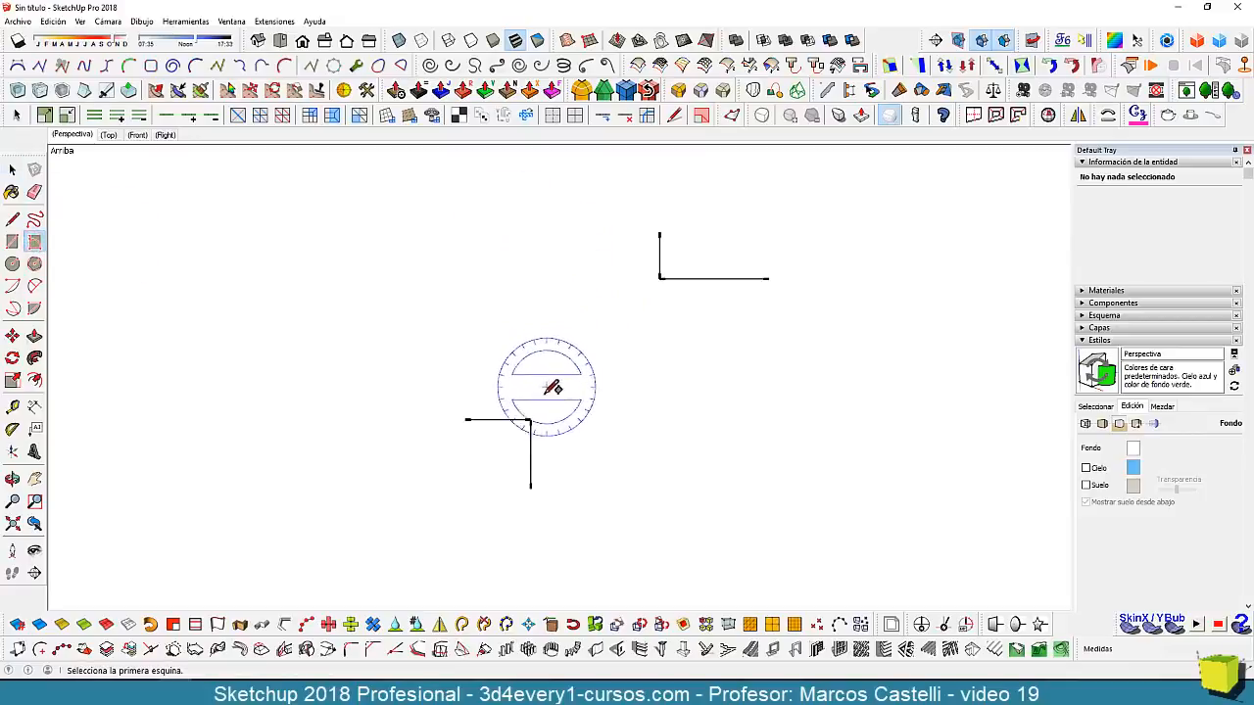
pyautogui.click(530, 420)
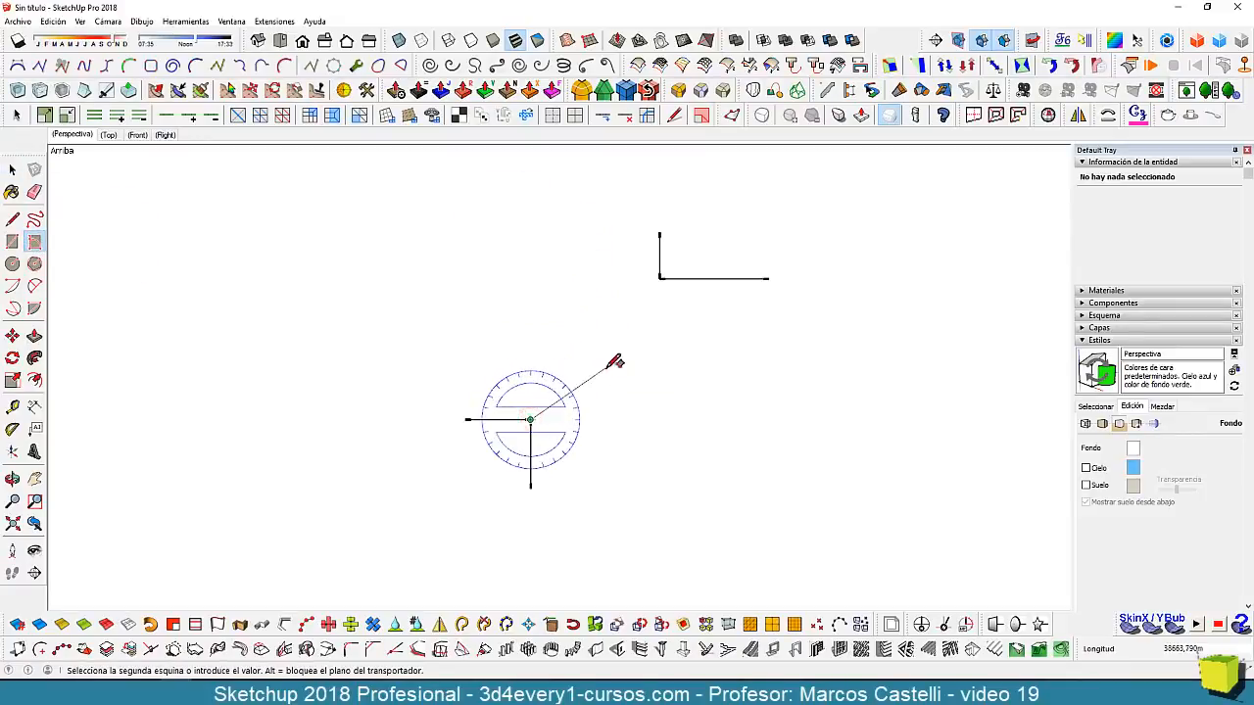
pyautogui.click(659, 279)
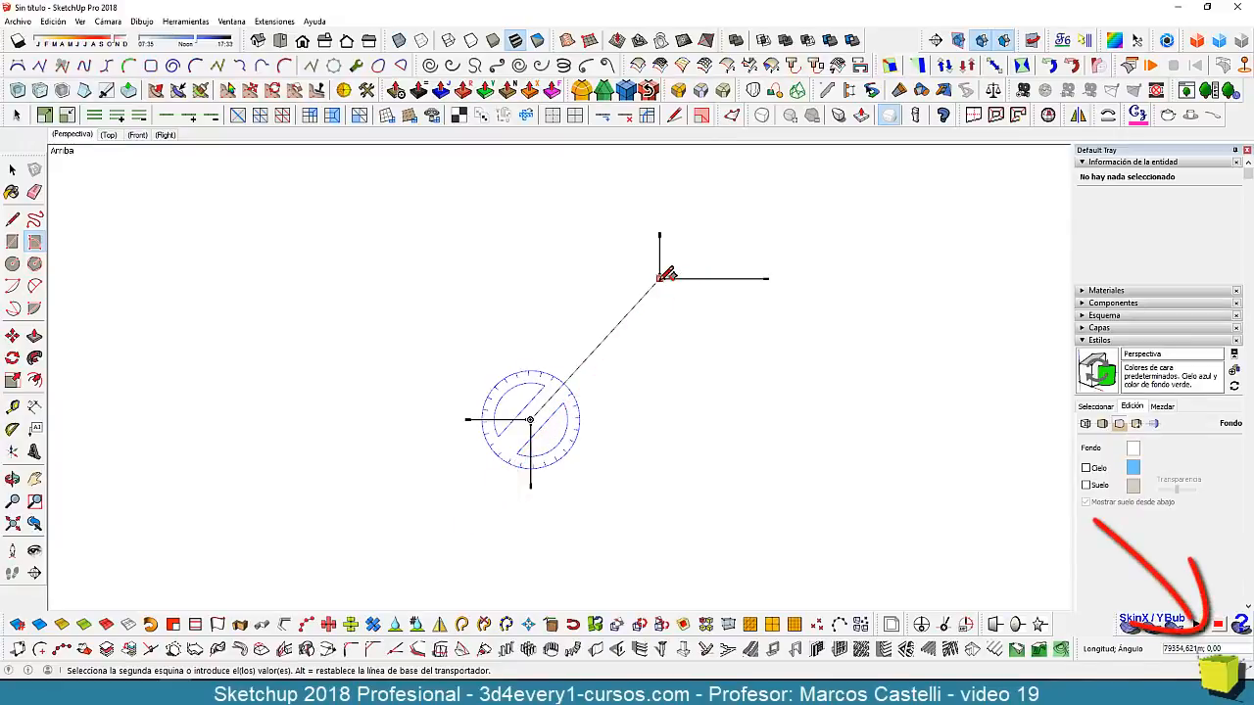
pyautogui.click(666, 274)
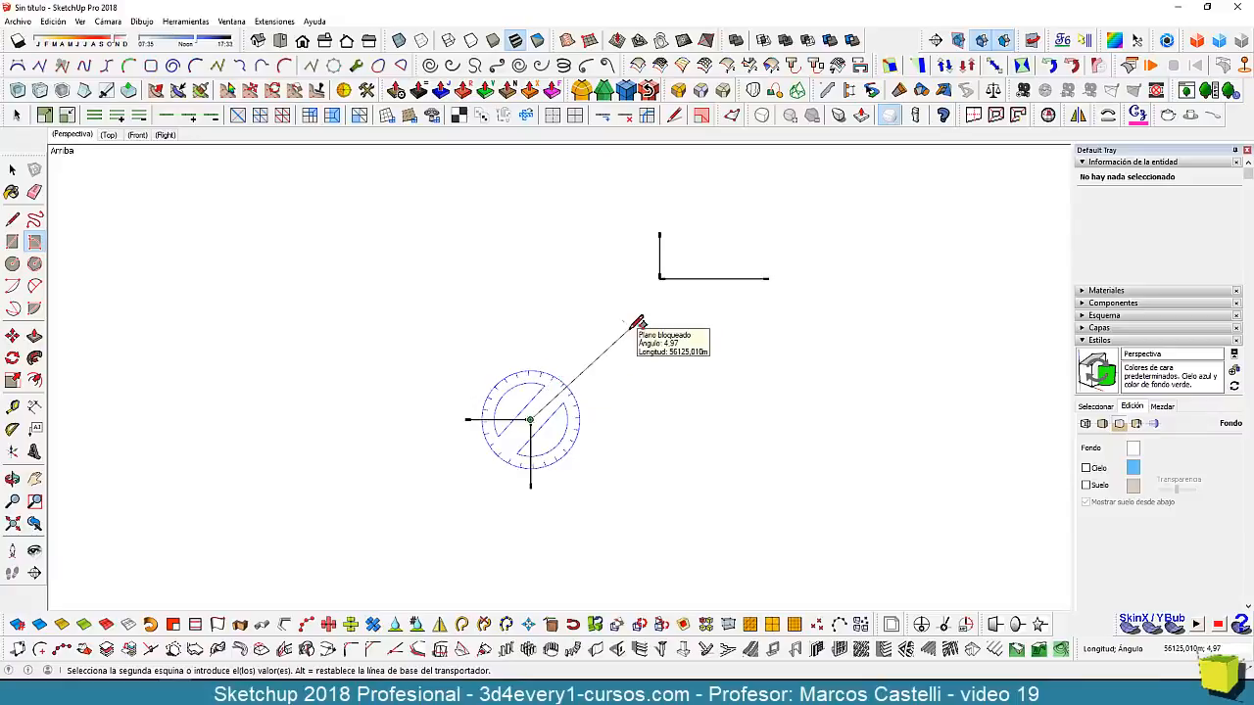
pyautogui.press('Escape')
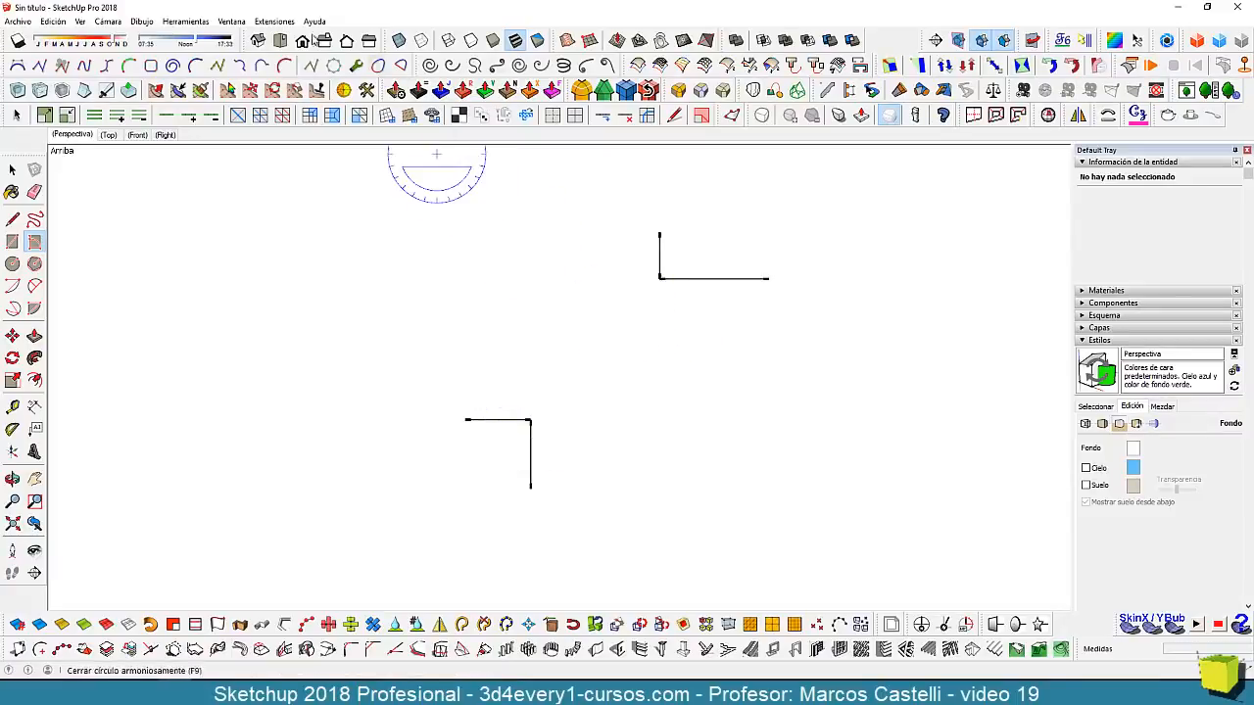
# Set the angle snapping interval to 5.00 degrees in the model's unit settings.
pyautogui.click(233, 21)
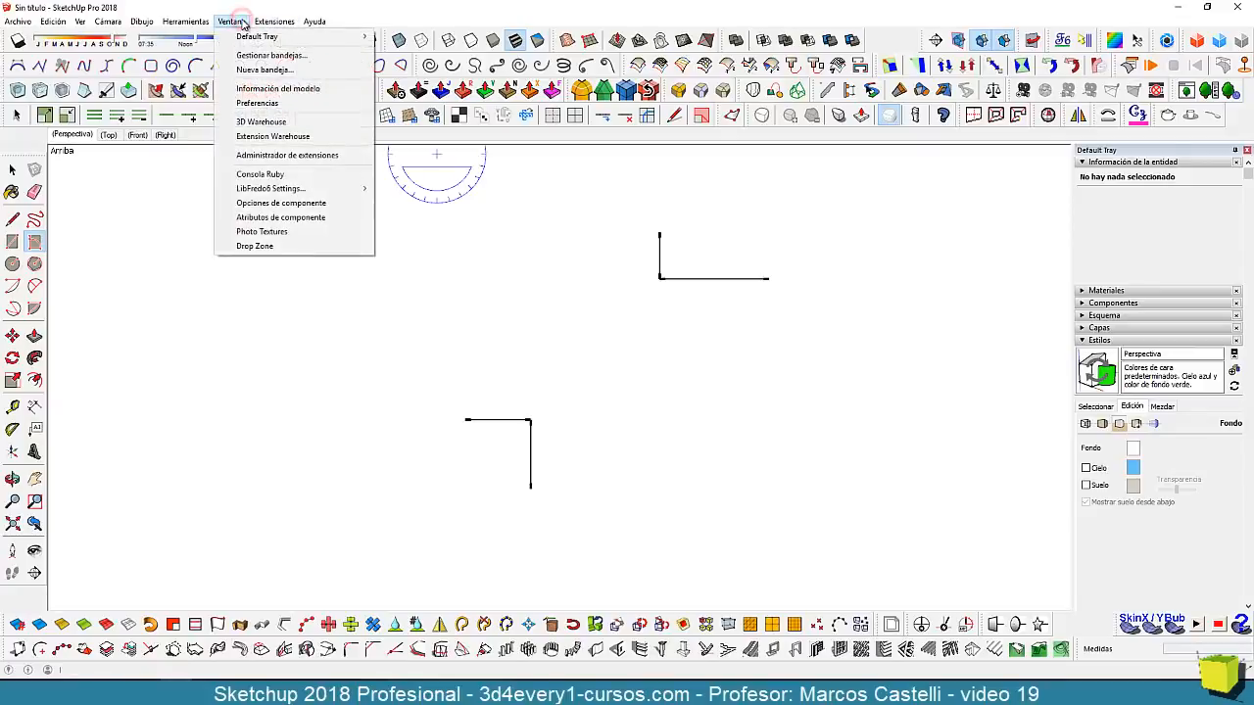
pyautogui.click(286, 90)
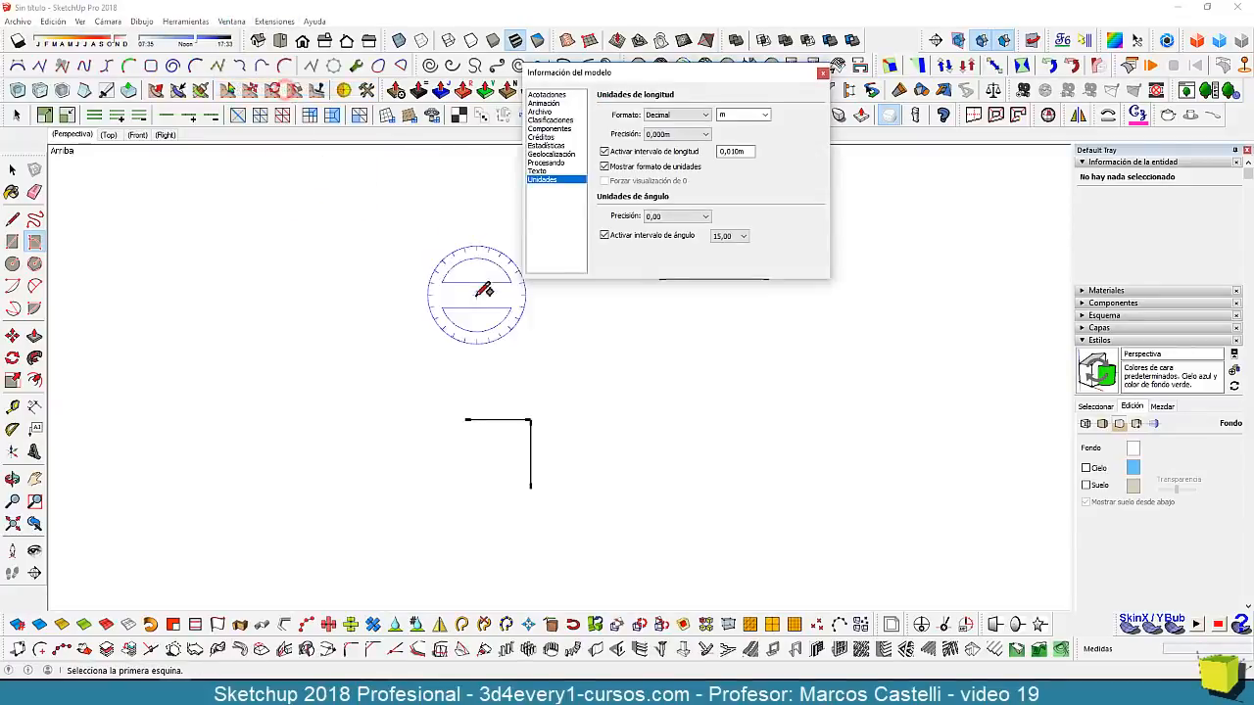
pyautogui.click(730, 236)
pyautogui.click(722, 257)
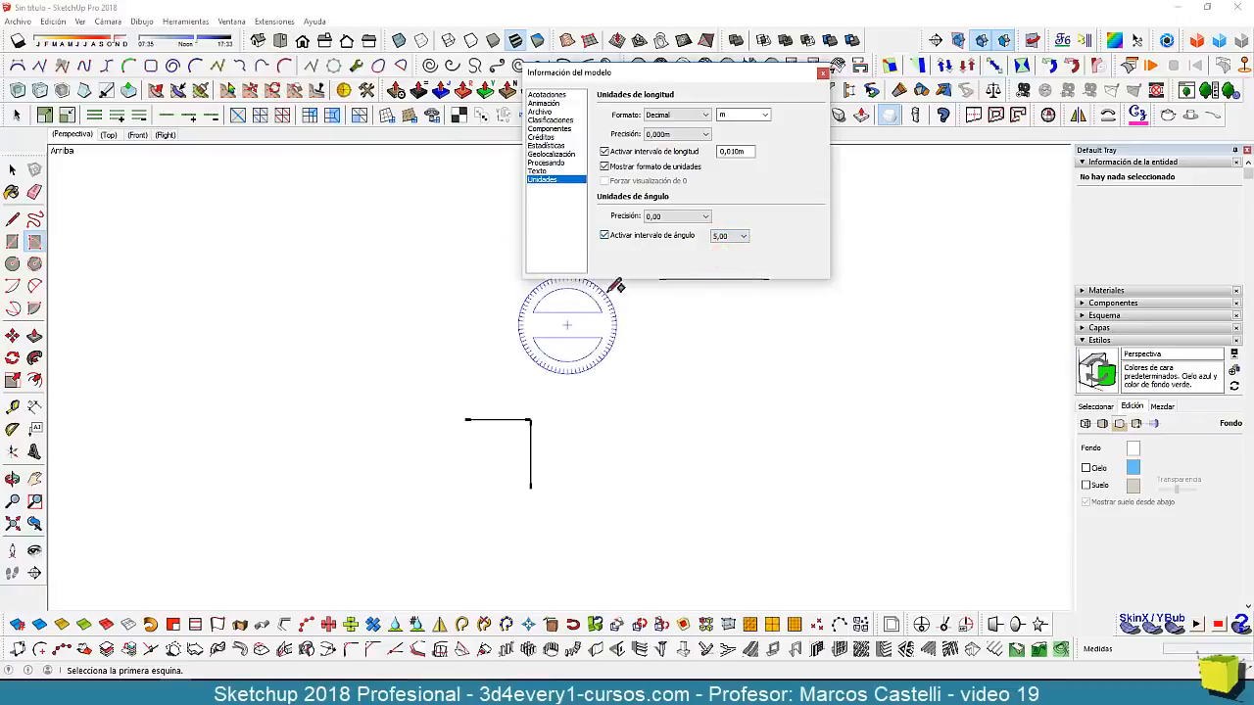
pyautogui.click(822, 74)
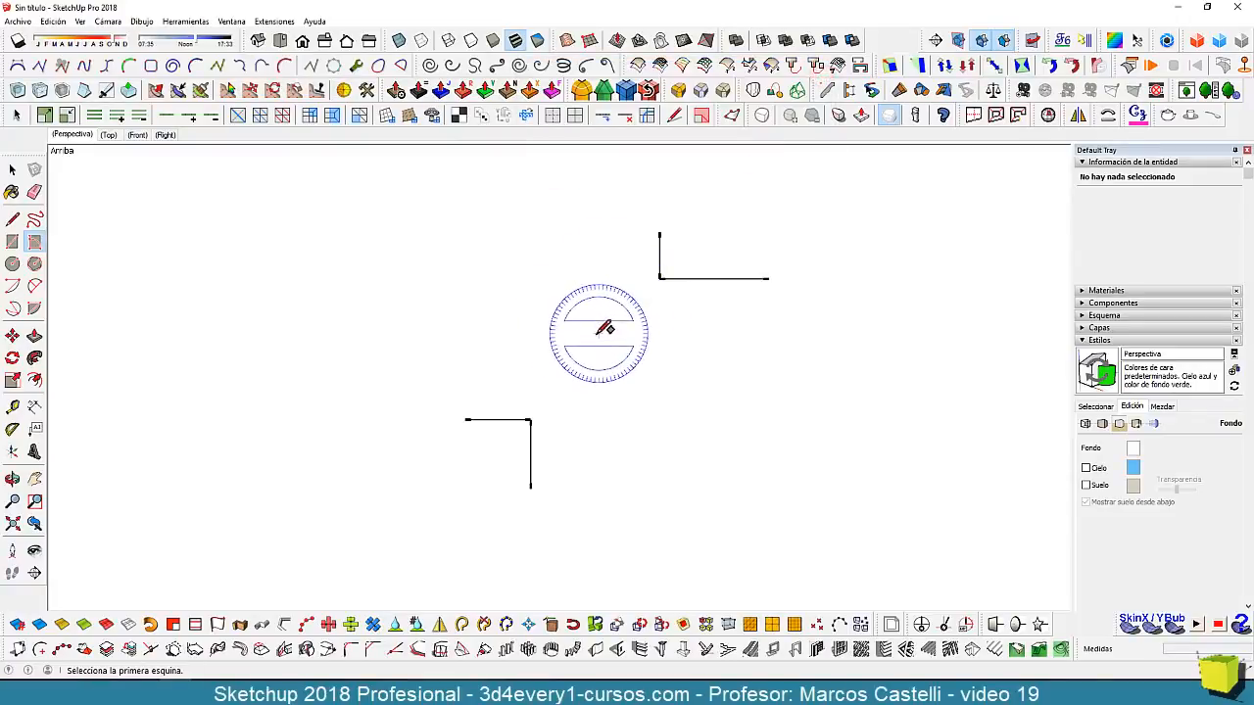
# Draw a rotated rectangle about 71,800 m by 74,164 m from the lower L's corner, 10° off a baseline aimed at the upper L's corner.
pyautogui.click(531, 418)
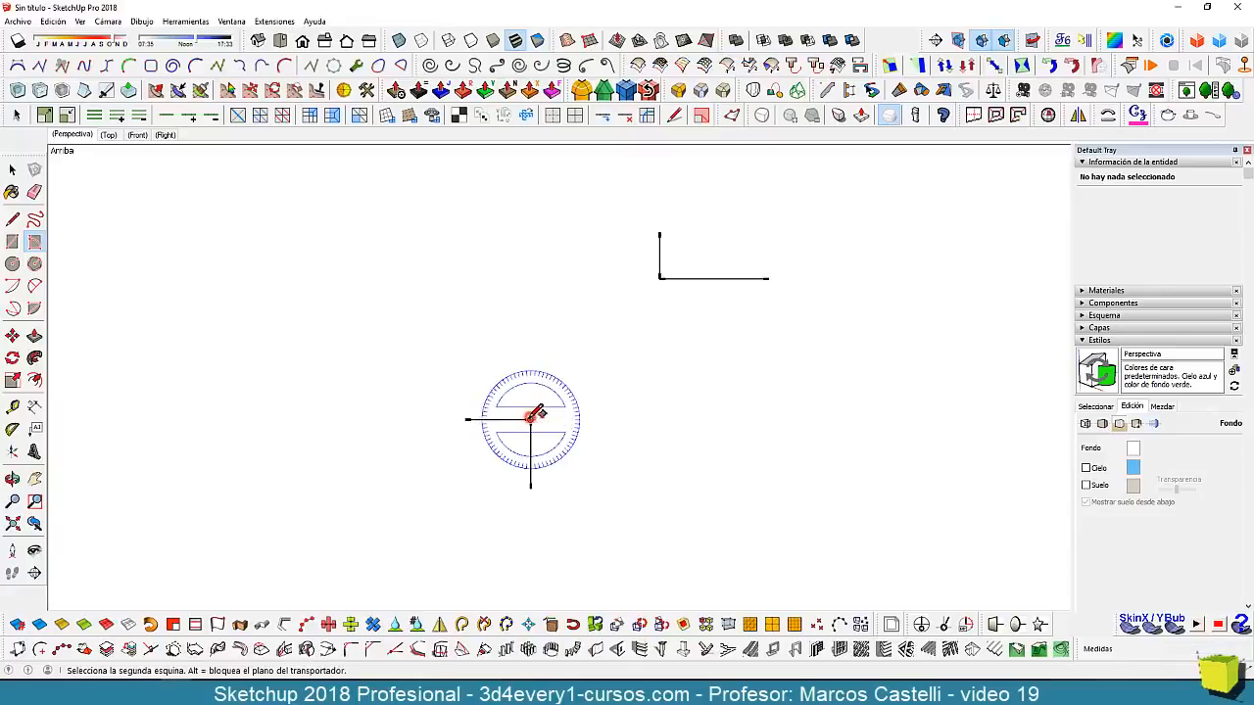
pyautogui.click(660, 278)
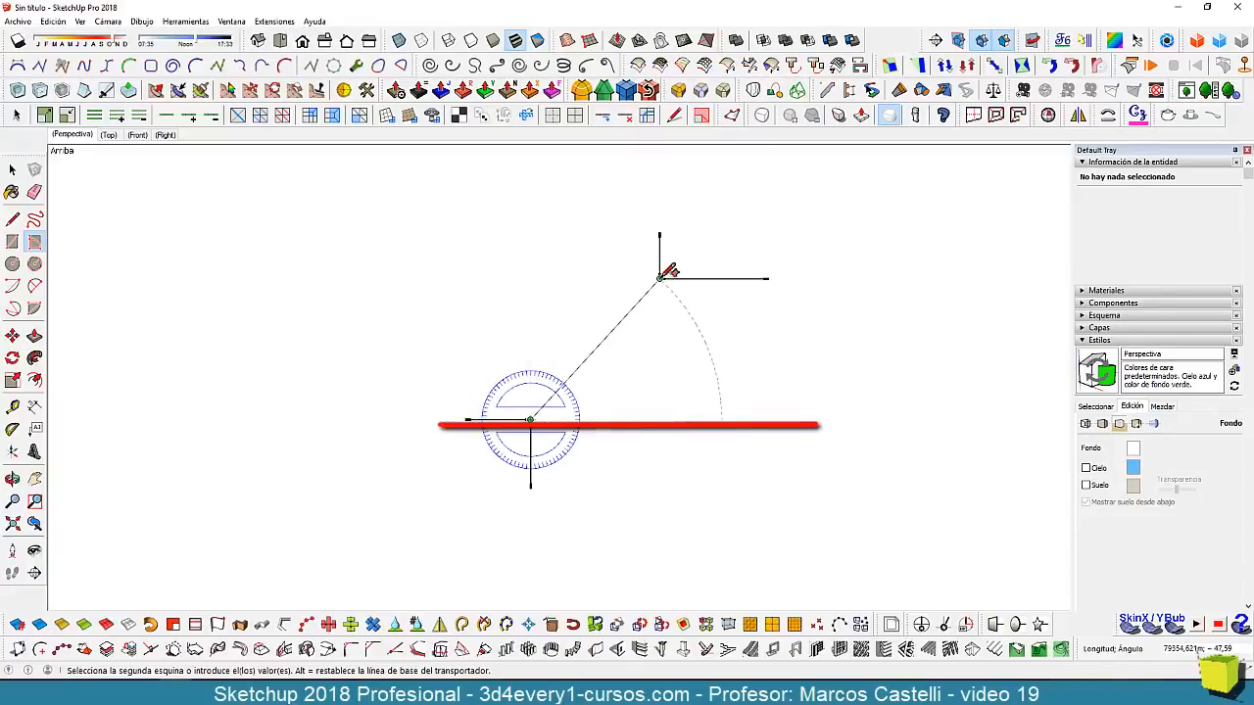
pyautogui.press('alt')
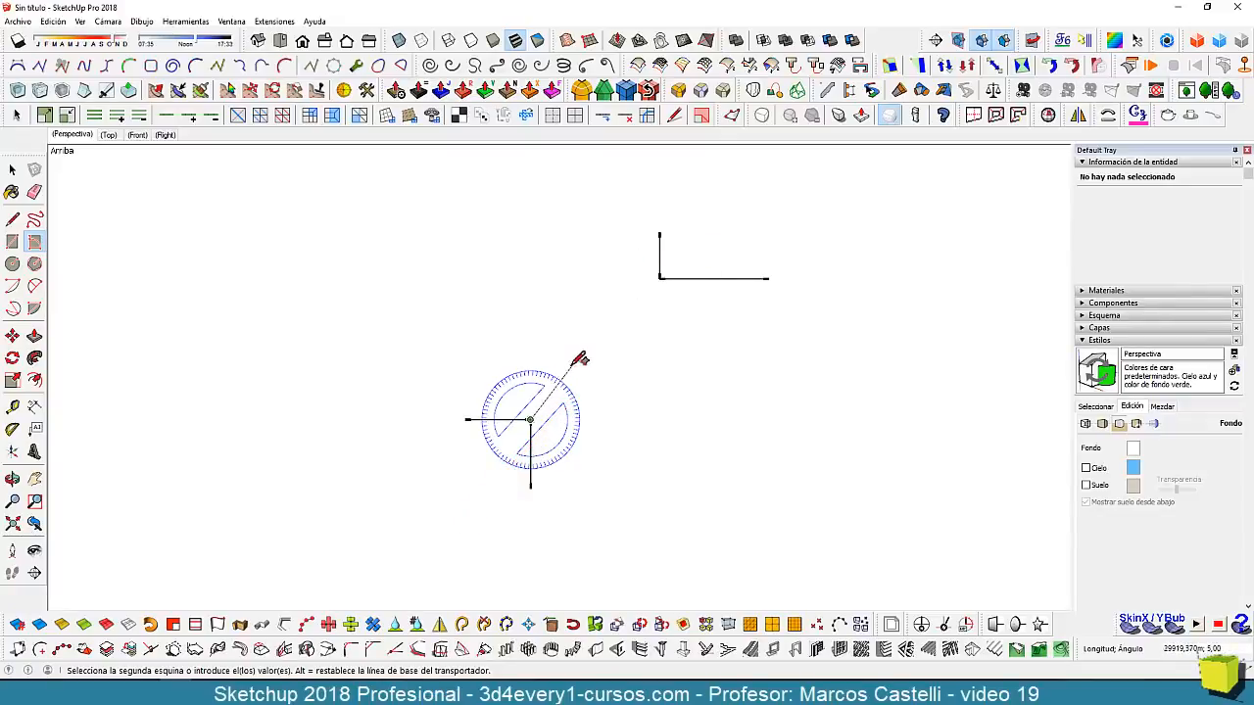
pyautogui.scroll(3, 571, 367)
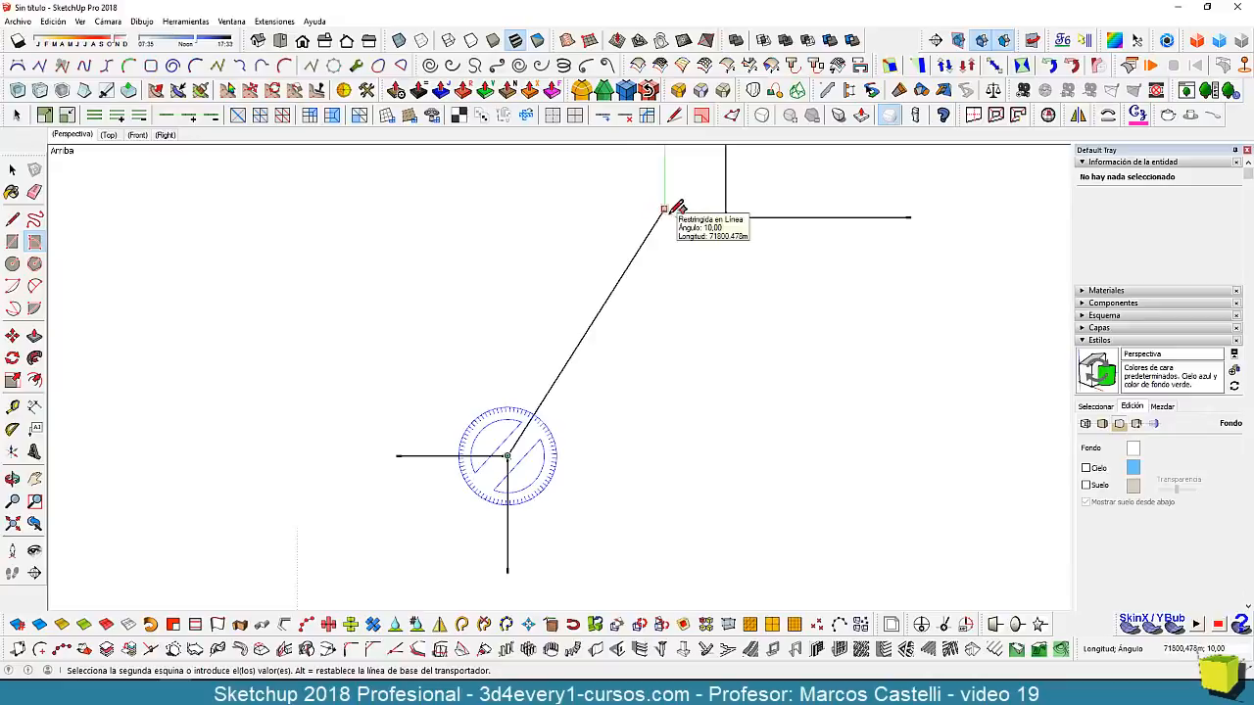
pyautogui.click(664, 210)
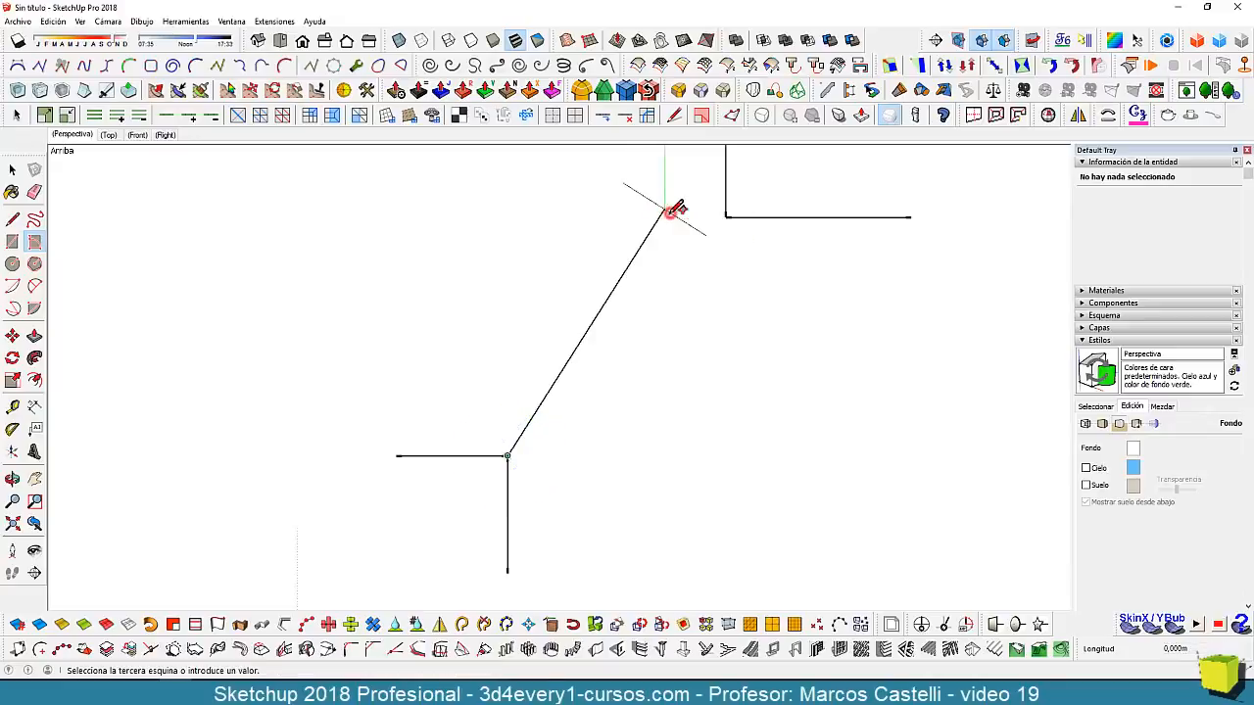
pyautogui.click(936, 351)
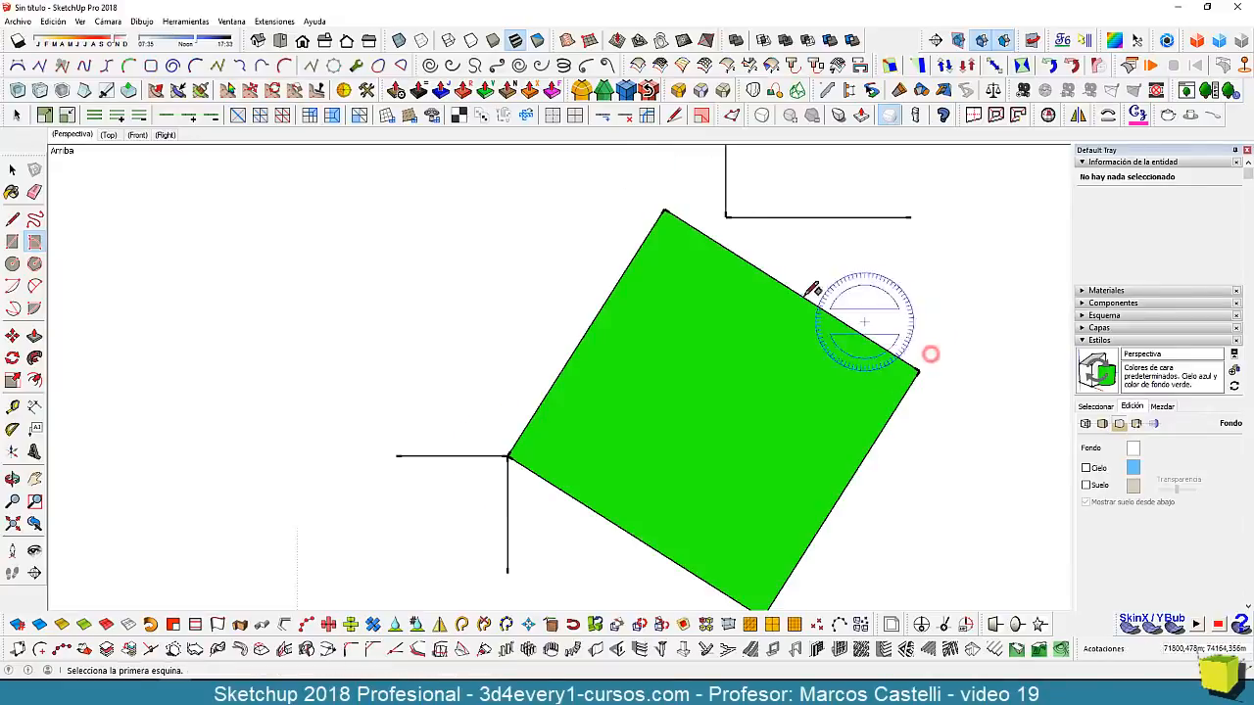
# Draw a reference line from the lower L's corner to the upper L's corner across the green rectangle.
pyautogui.scroll(-1, 722, 271)
pyautogui.scroll(-2, 649, 372)
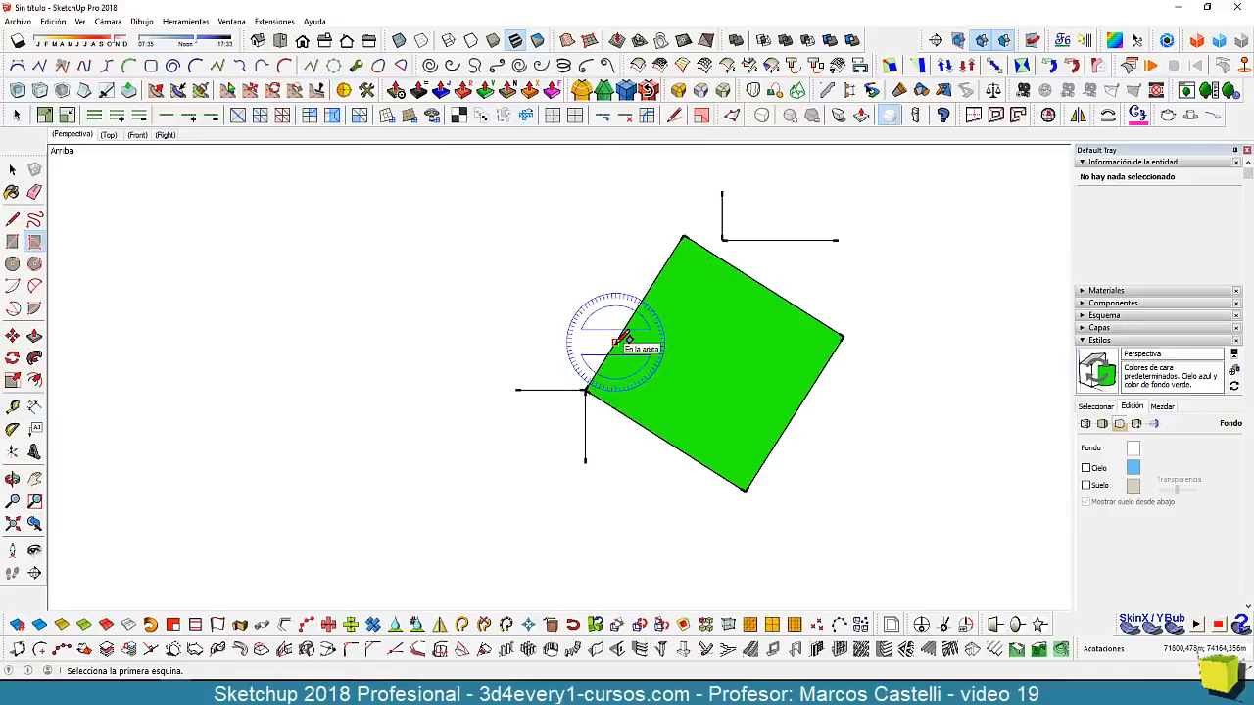
pyautogui.scroll(2, 617, 353)
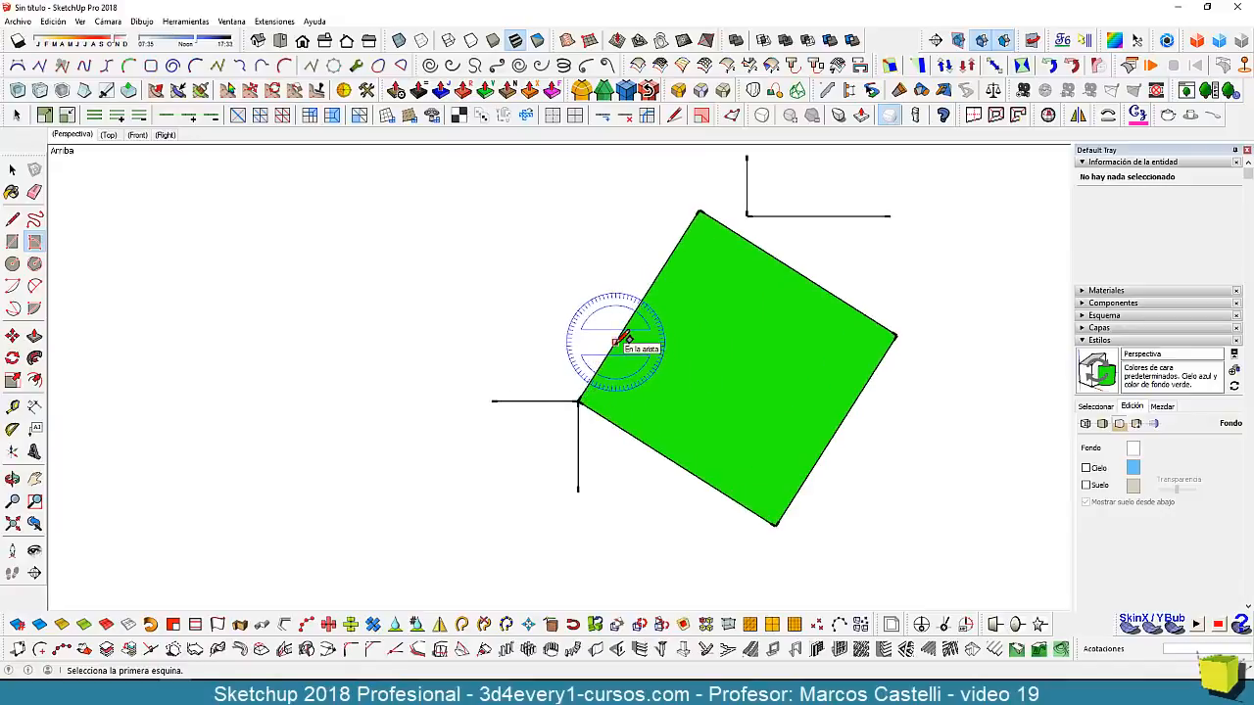
pyautogui.press('l')
pyautogui.click(578, 401)
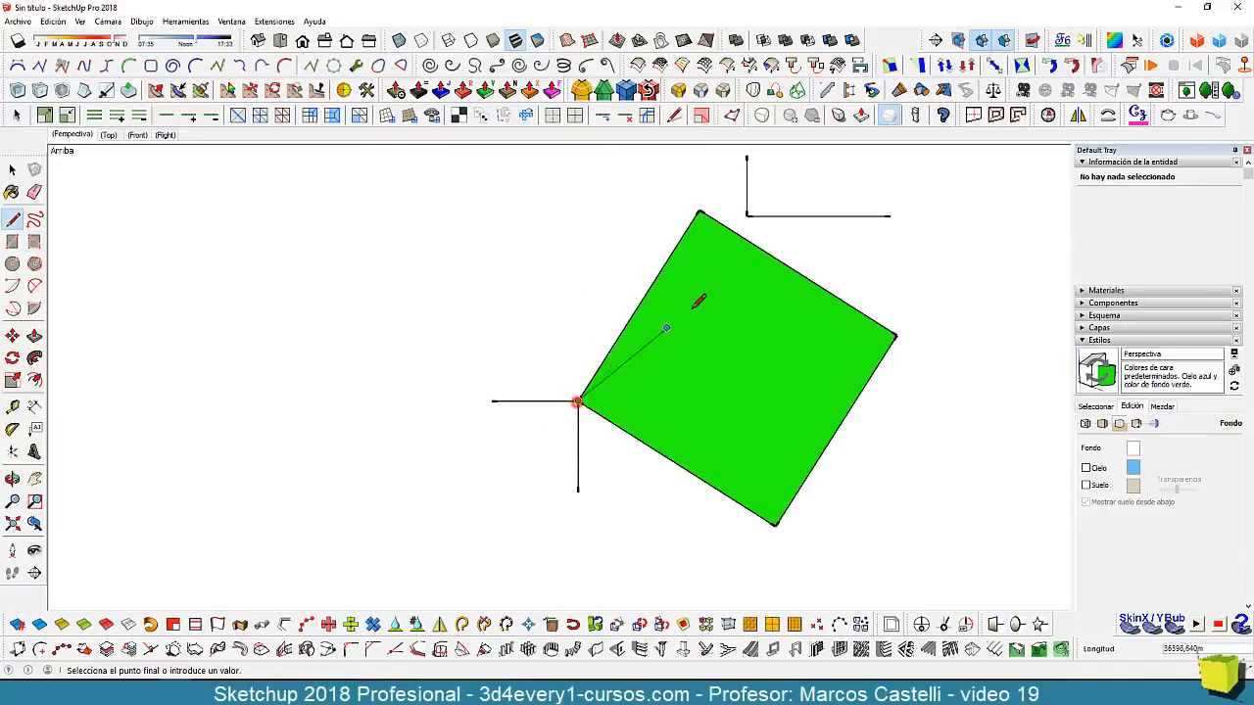
pyautogui.click(748, 214)
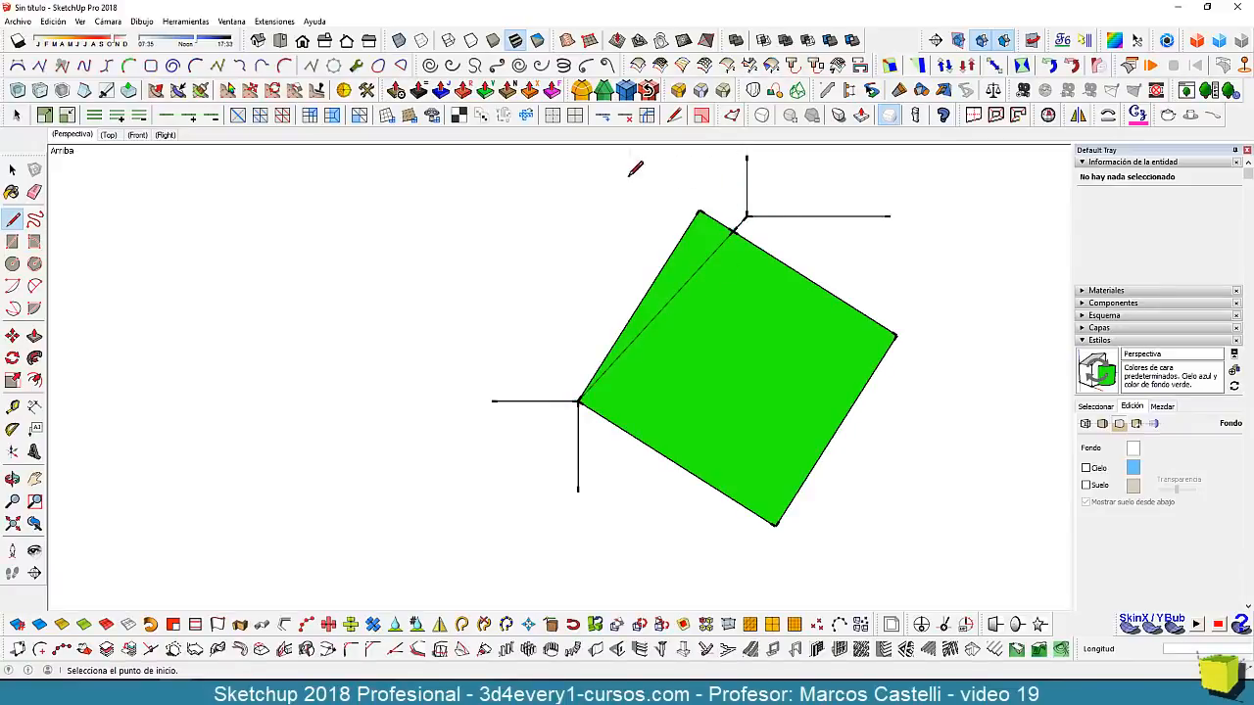
# Measure the angle at the lower L's corner with the Protractor, using the reference line to the upper L's corner as its base.
pyautogui.click(11, 429)
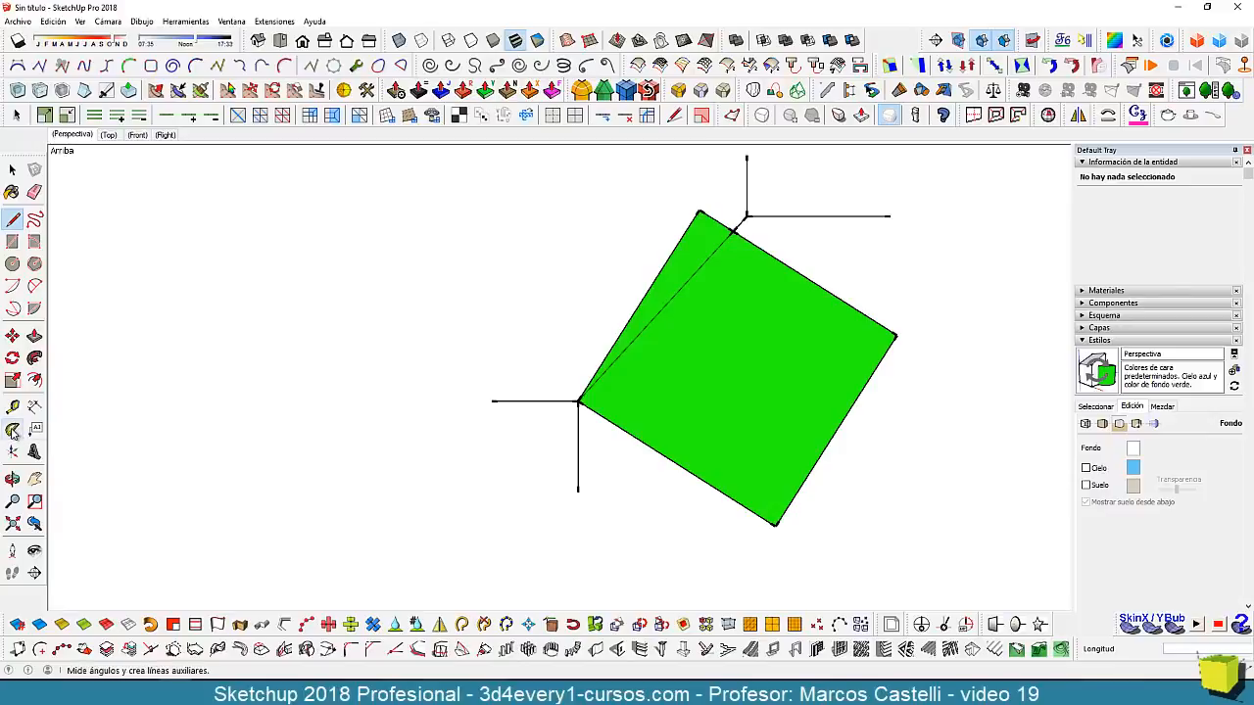
pyautogui.click(578, 401)
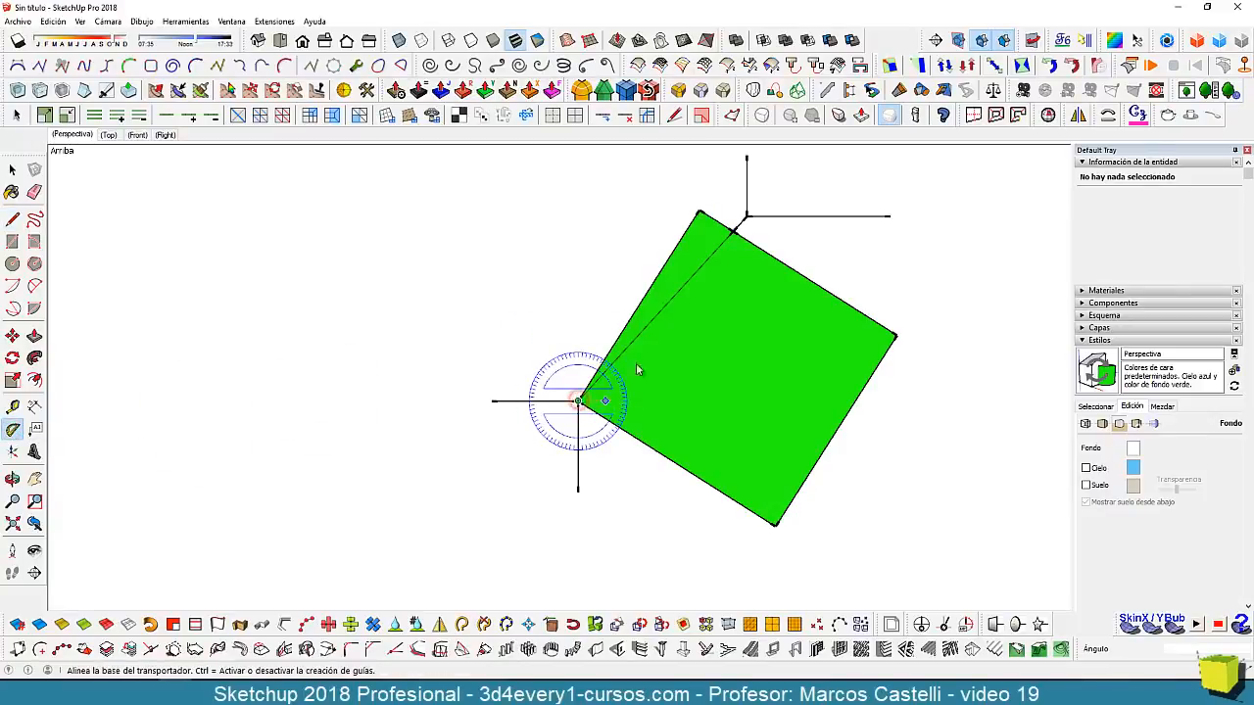
pyautogui.click(746, 214)
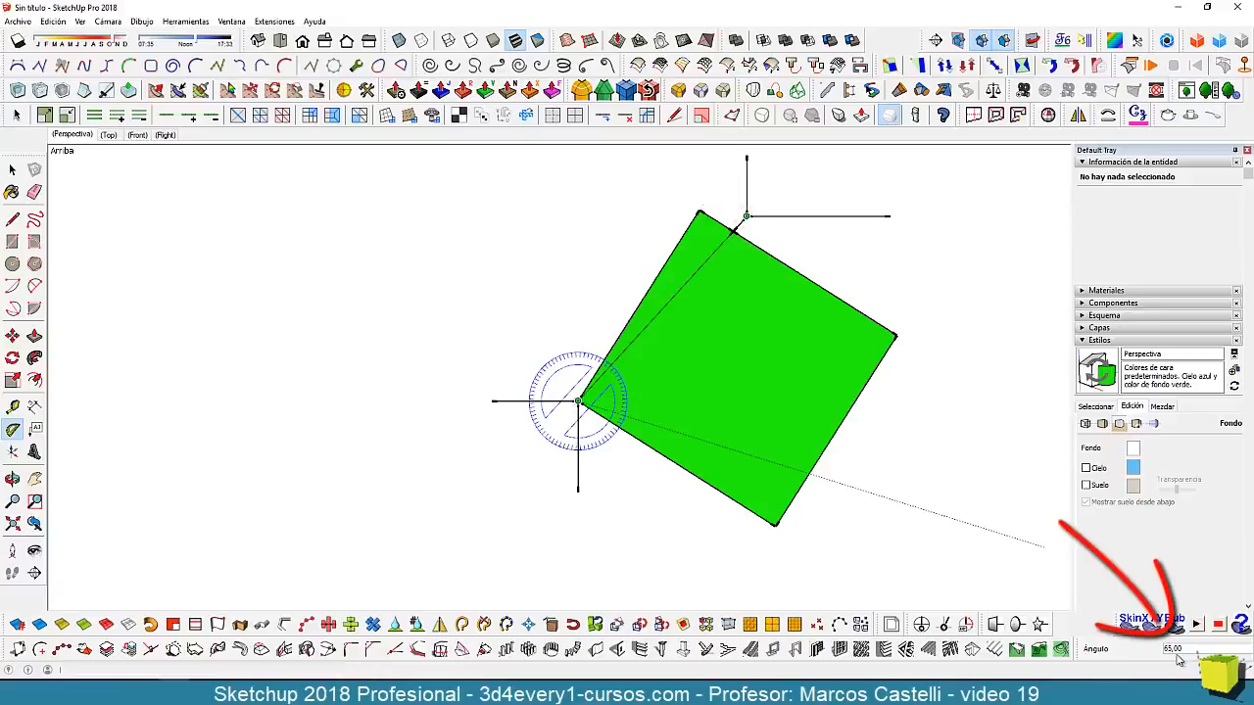
pyautogui.click(712, 177)
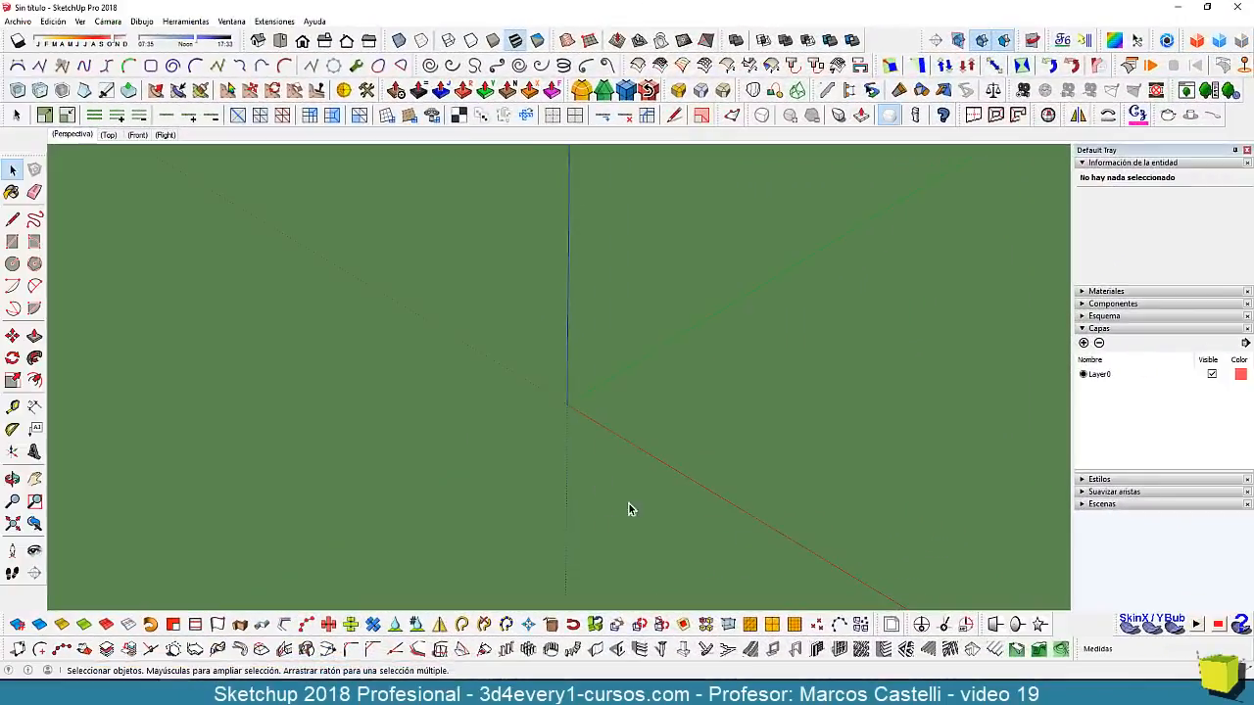
# Draw an upright rotated rectangle near the origin, about 5.05 m along the blue axis and 11.01 m wide at 48.36°.
pyautogui.moveTo(629, 503); pyautogui.dragTo(636, 412, button='middle')
pyautogui.scroll(-5, 619, 426)
pyautogui.moveTo(625, 542); pyautogui.dragTo(623, 480, button='middle')
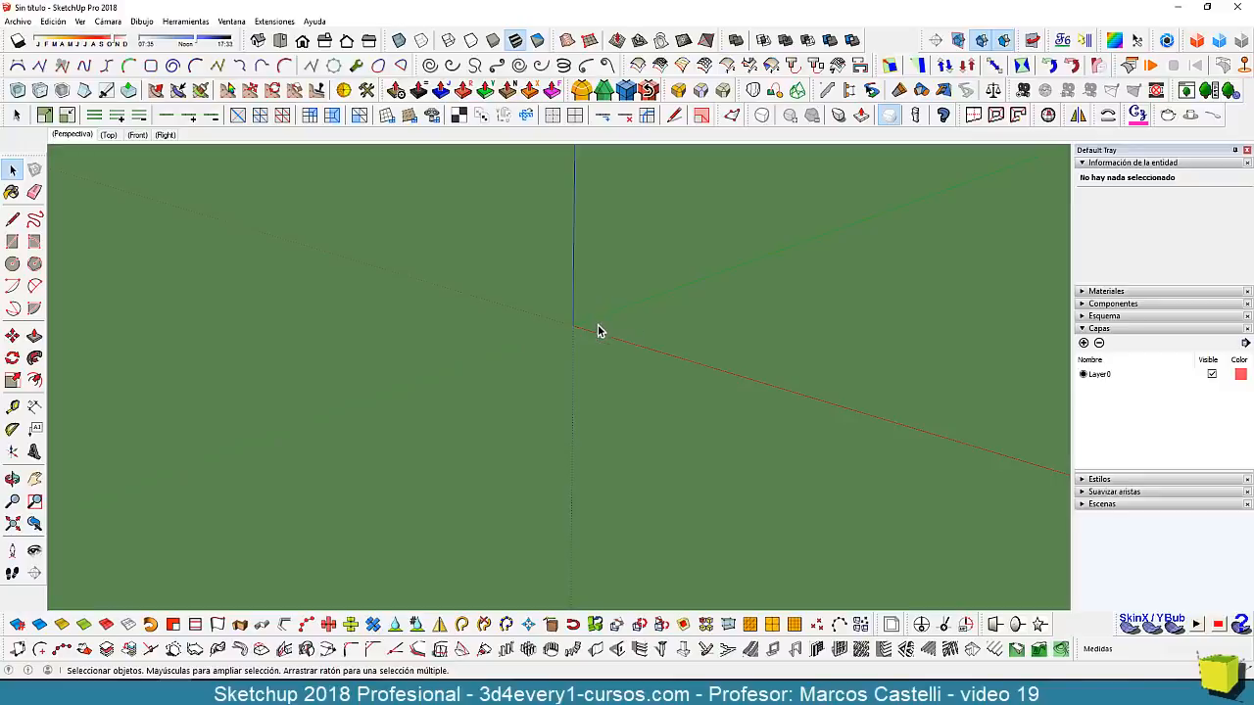
pyautogui.click(35, 243)
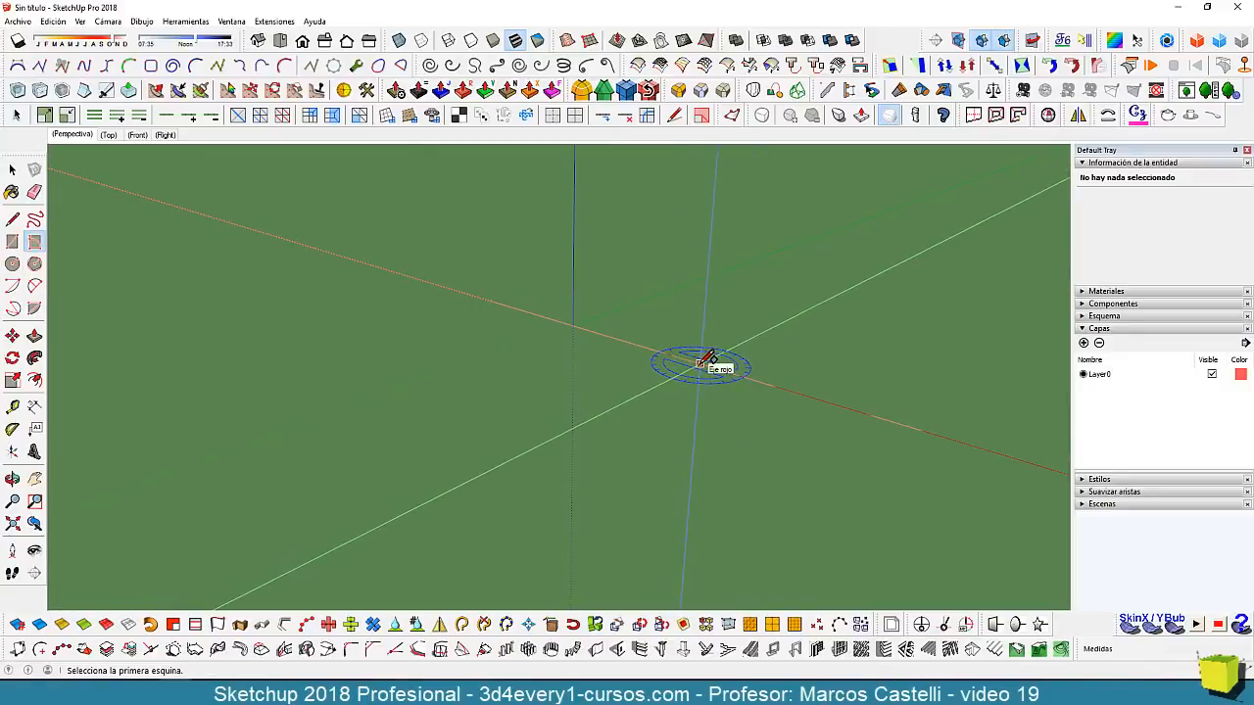
pyautogui.click(720, 343)
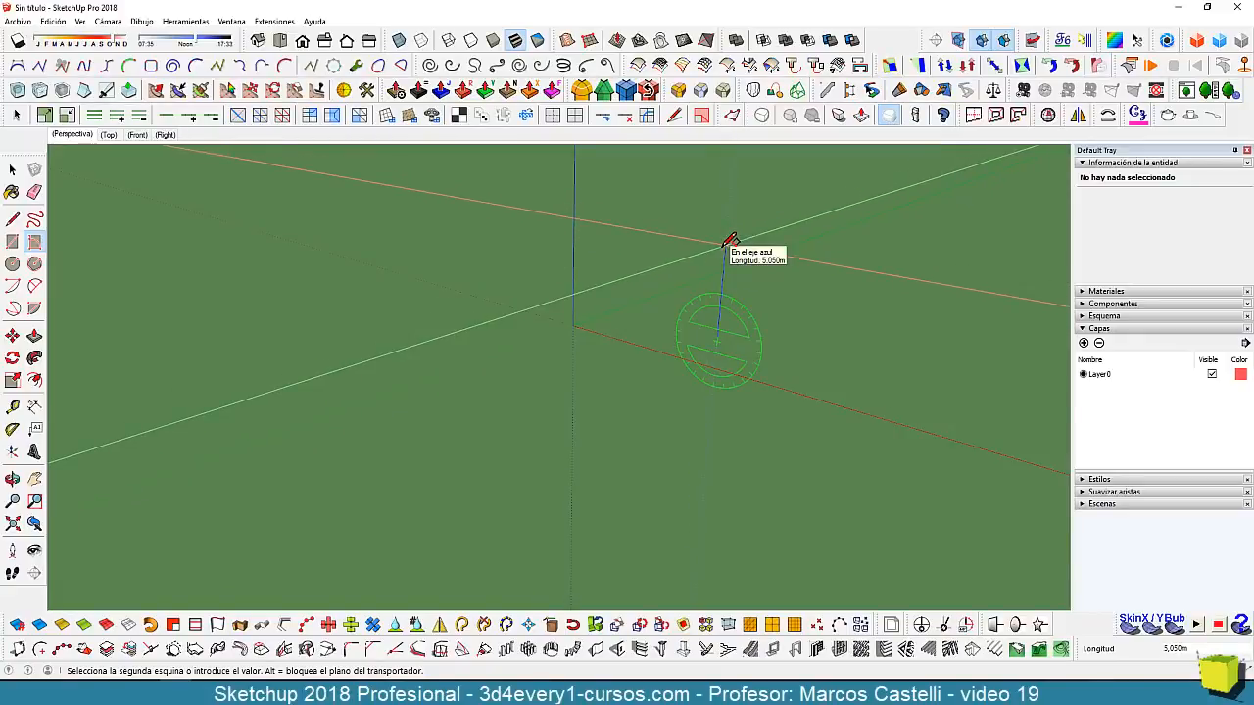
pyautogui.click(730, 239)
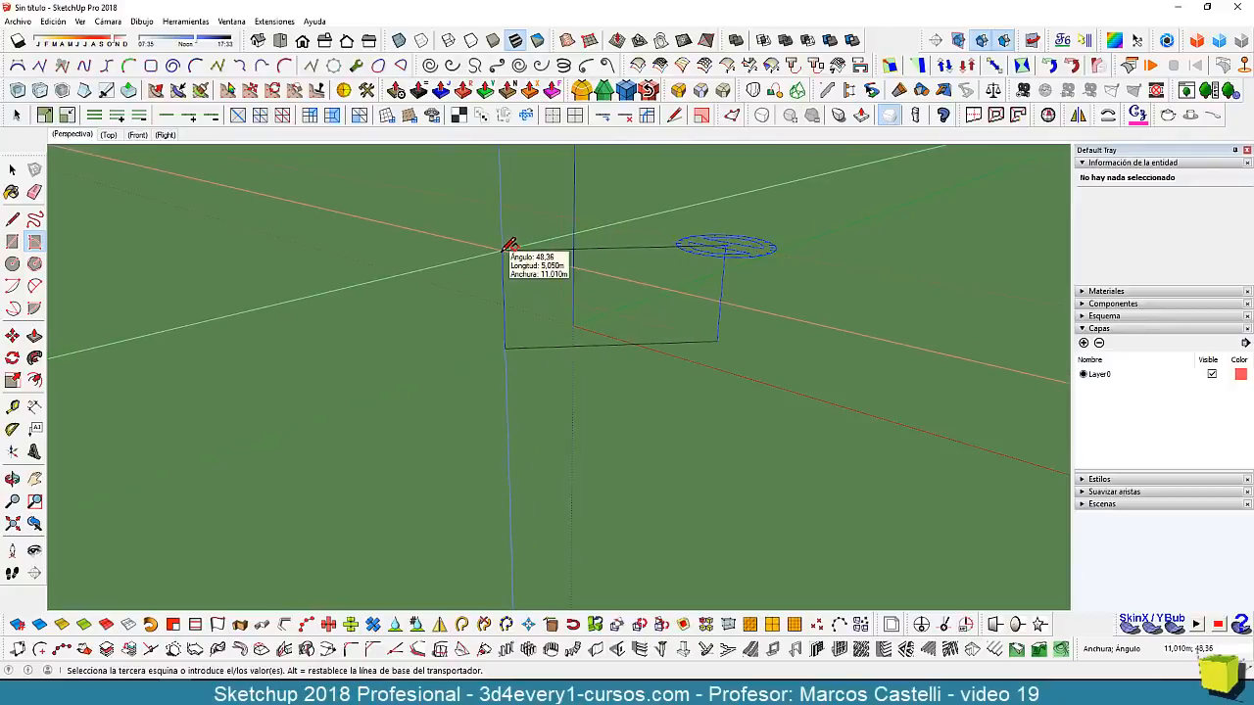
pyautogui.click(508, 244)
# Draw a tilted rotated rectangle beside the upright one, about 20.71 m along the green axis and 18.3 m wide at 15°.
pyautogui.moveTo(601, 359); pyautogui.dragTo(714, 336, button='middle')
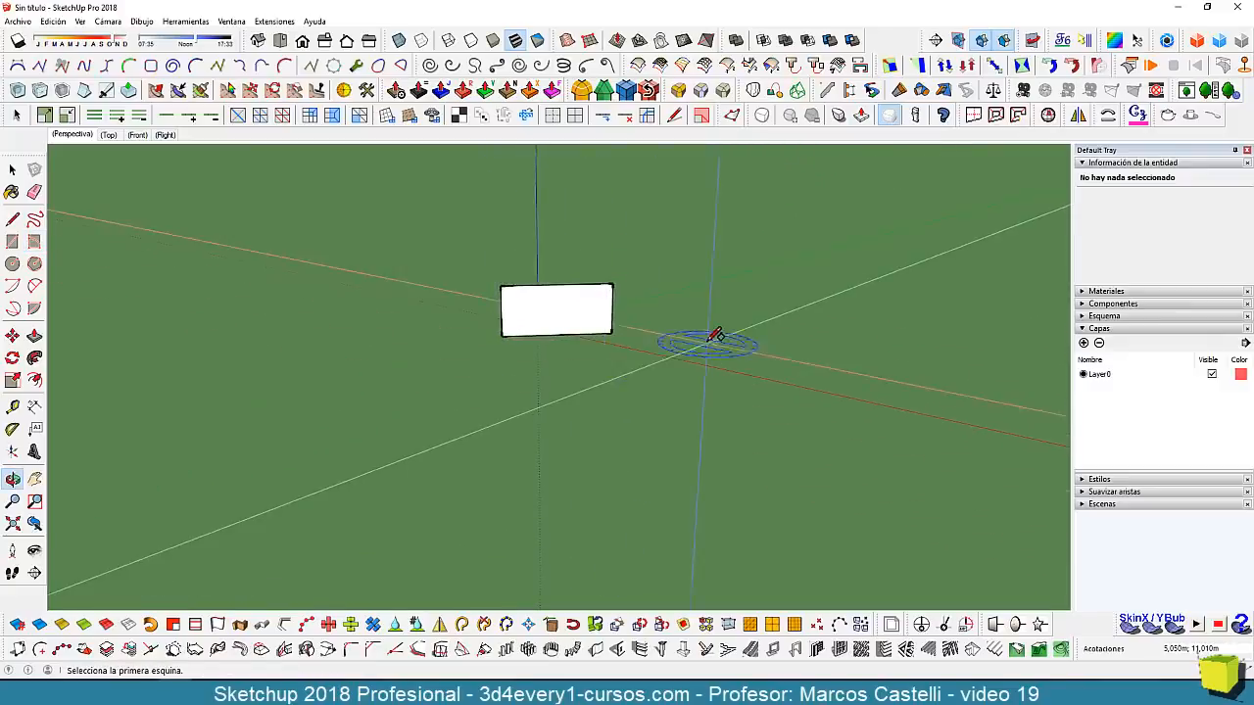
pyautogui.click(707, 338)
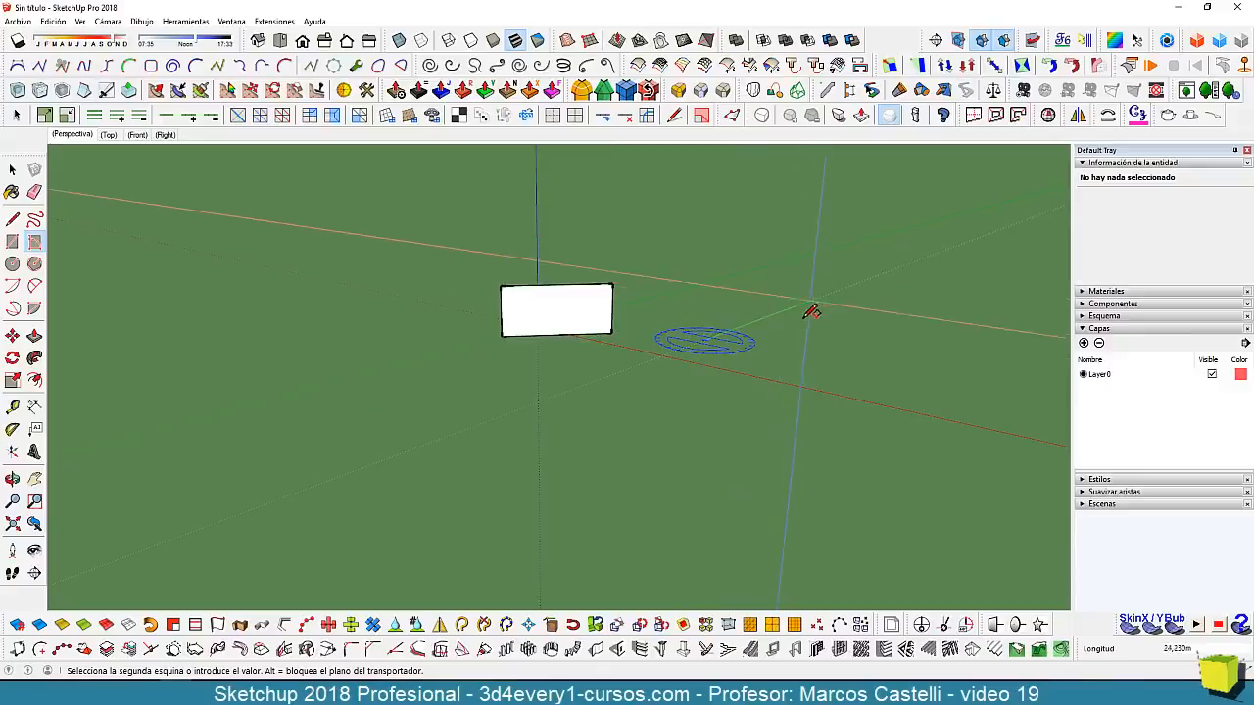
pyautogui.click(798, 302)
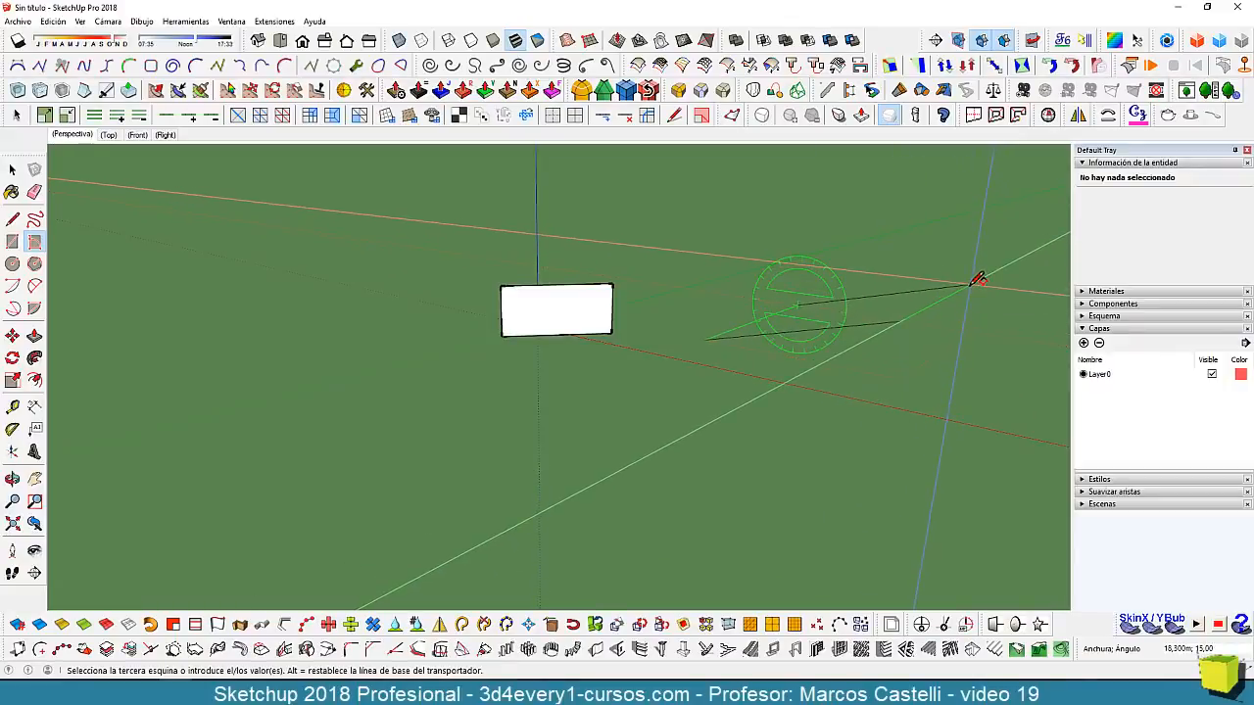
pyautogui.click(978, 280)
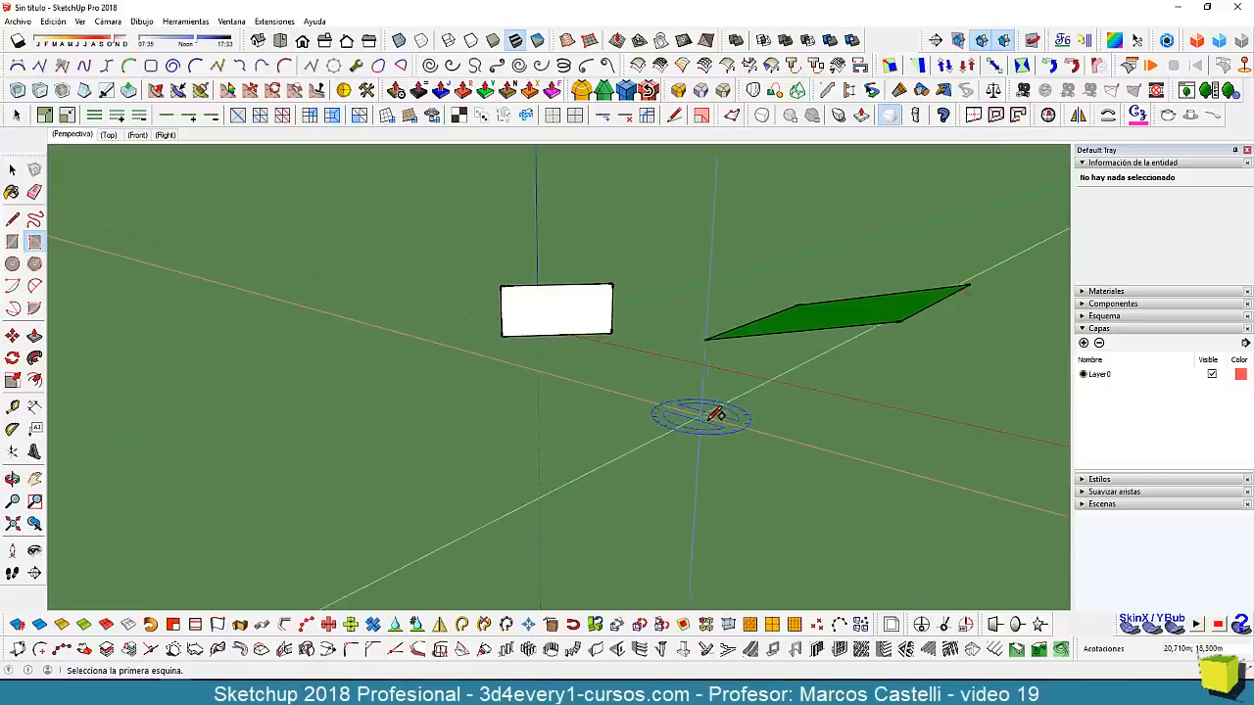
# Delete both rectangles from the model.
pyautogui.moveTo(714, 415); pyautogui.dragTo(549, 470, button='middle')
pyautogui.press('space')
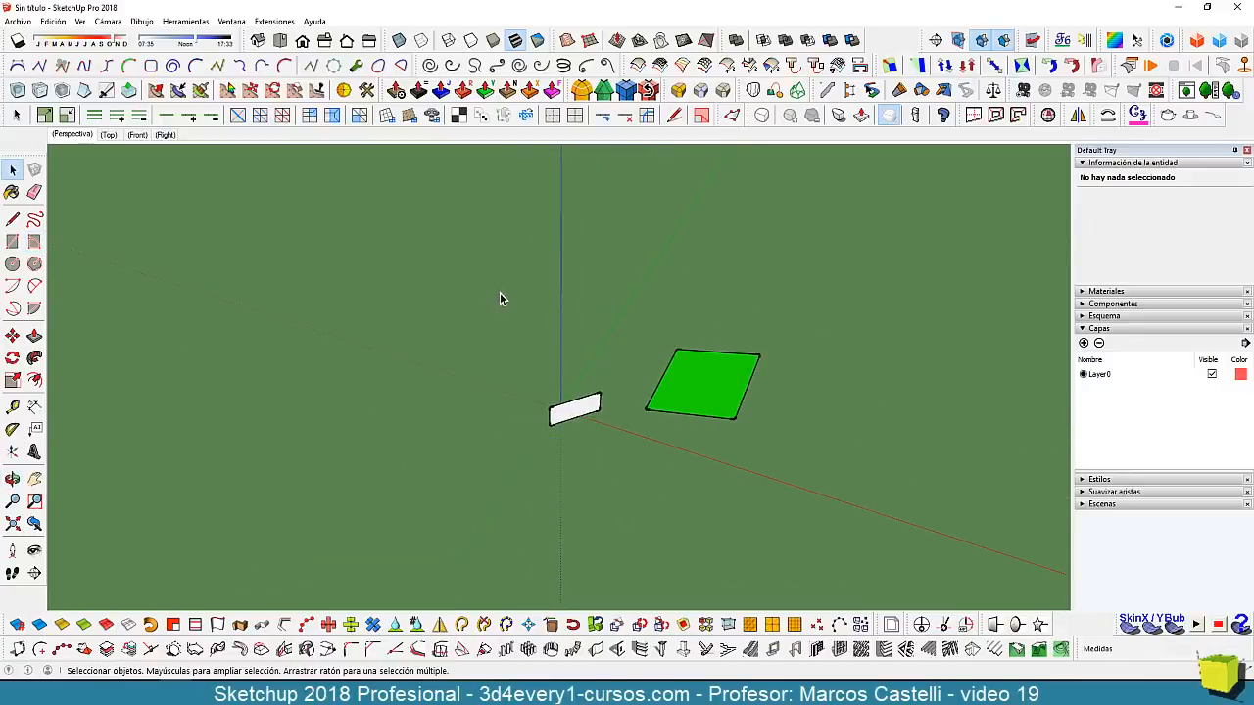
pyautogui.moveTo(823, 517); pyautogui.dragTo(802, 509)
pyautogui.press('Delete')
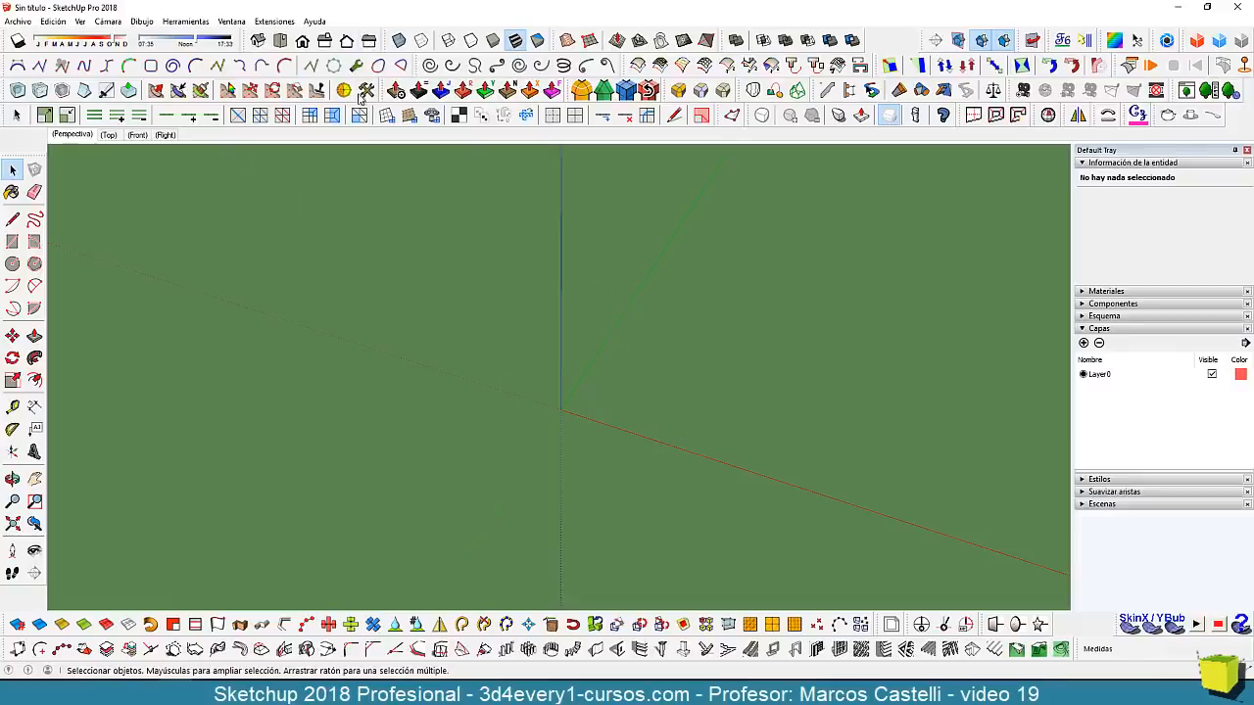
# Show the empty model from the top in parallel projection.
pyautogui.scroll(-2, 594, 420)
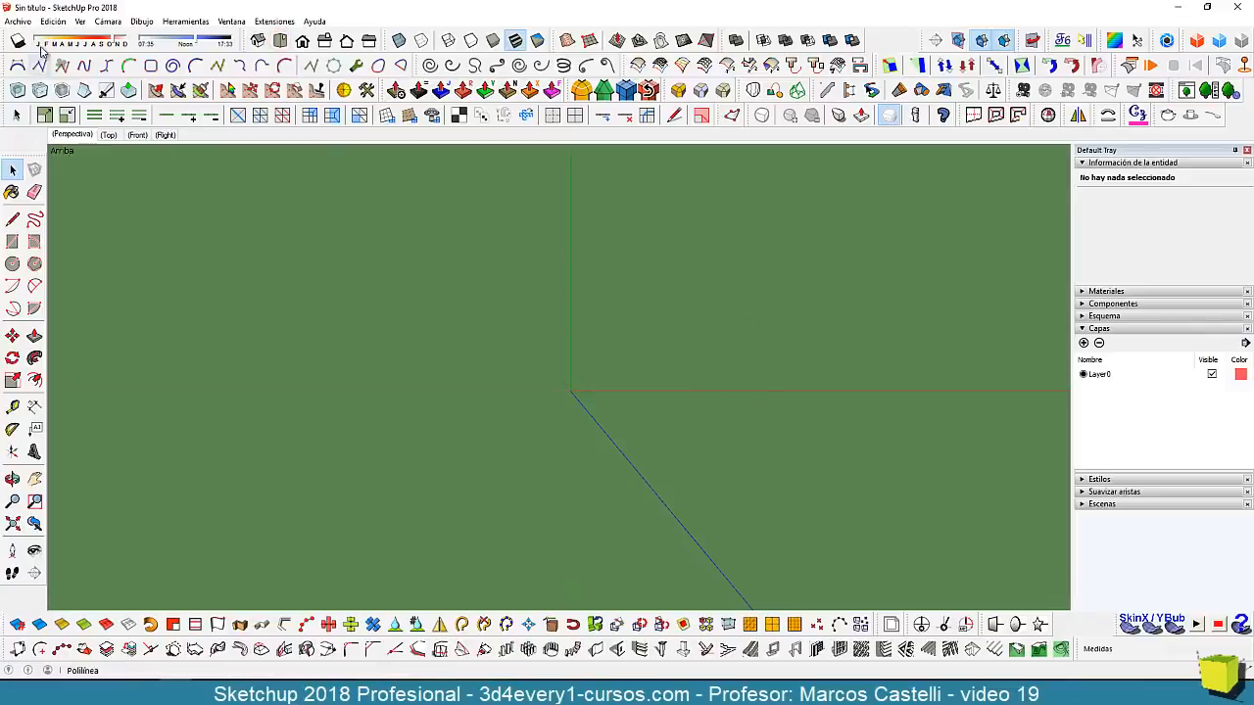
pyautogui.click(81, 22)
pyautogui.moveTo(105, 22)
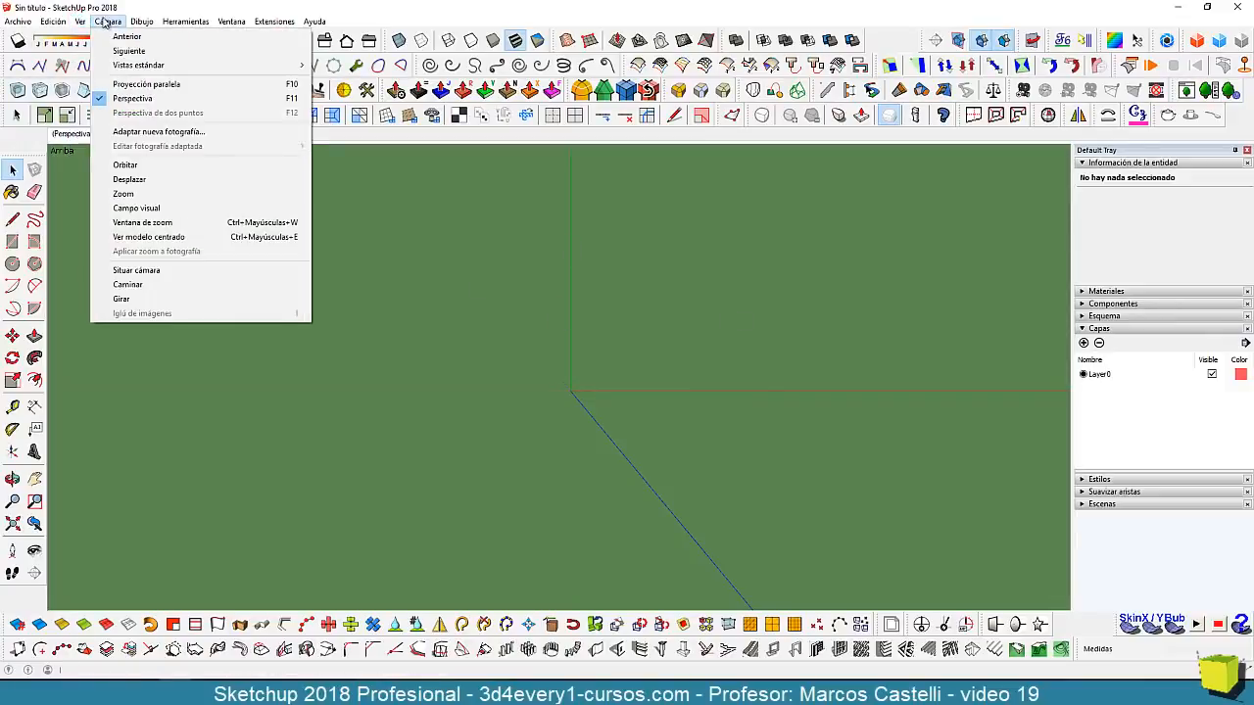
pyautogui.click(137, 85)
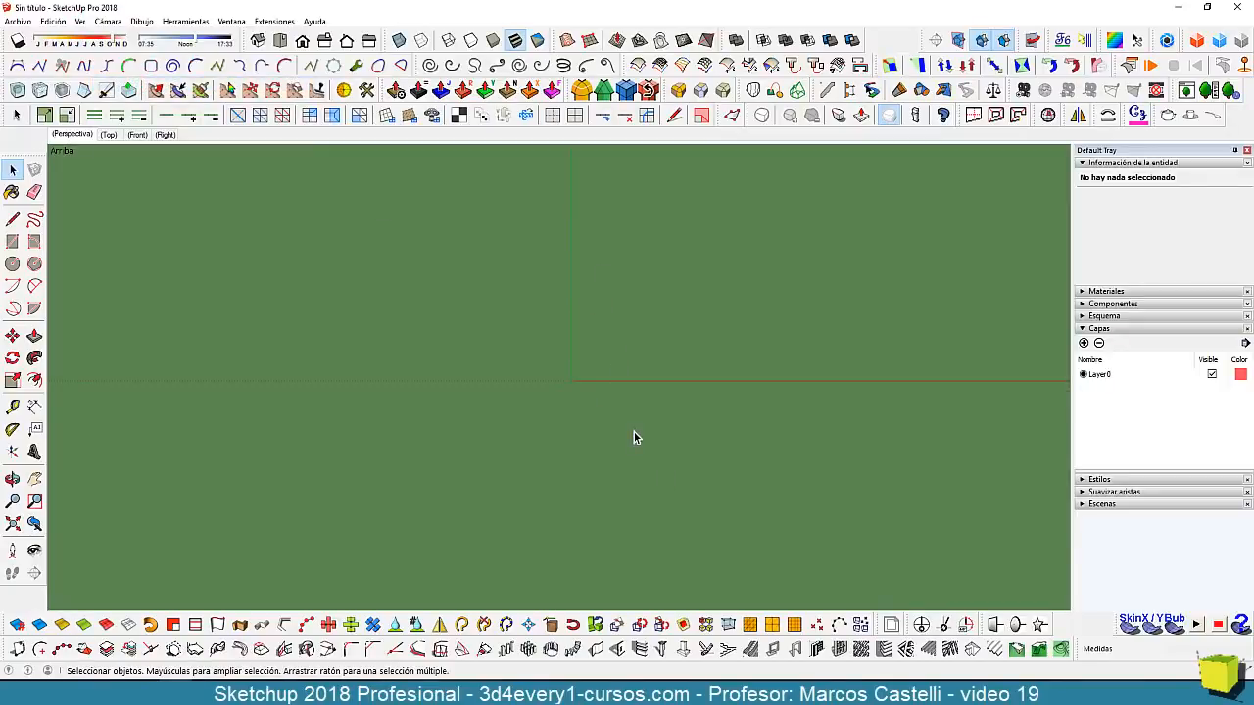
# Draw a rotated rectangle near the origin with the plane locked, its first side about 42.54 m at 45° and its width about 80.717 m.
pyautogui.click(34, 244)
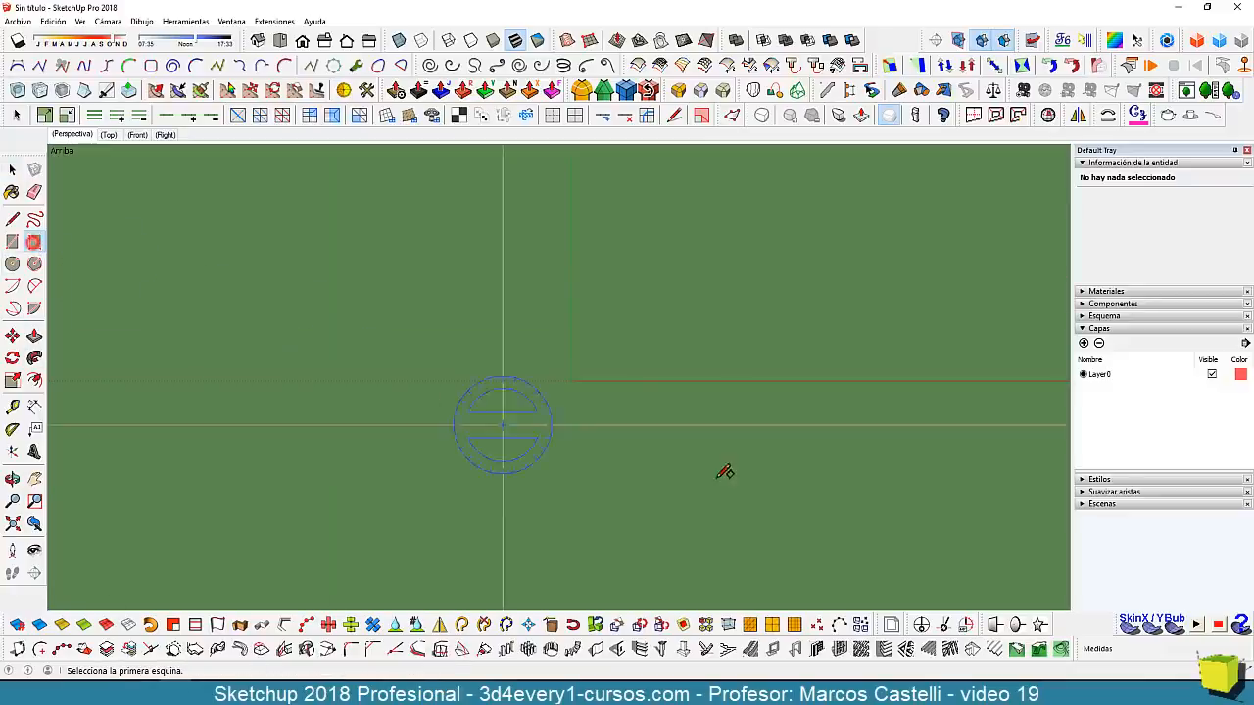
pyautogui.click(655, 435)
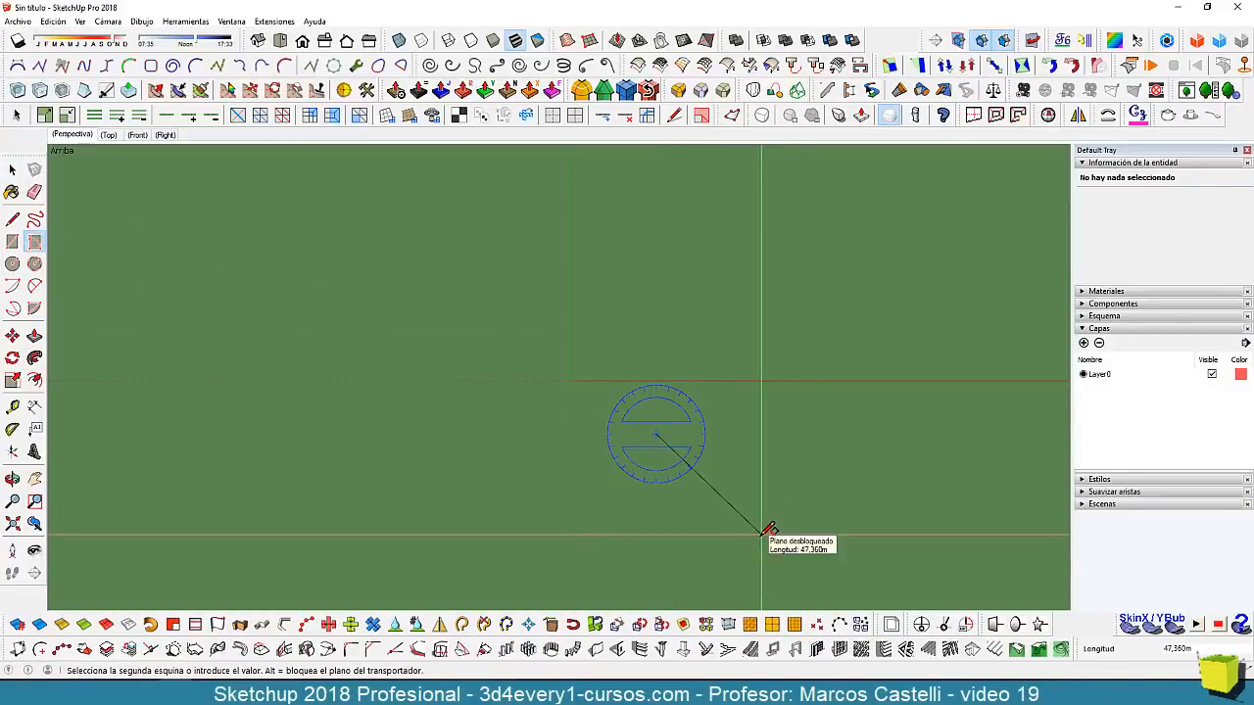
pyautogui.press('alt')
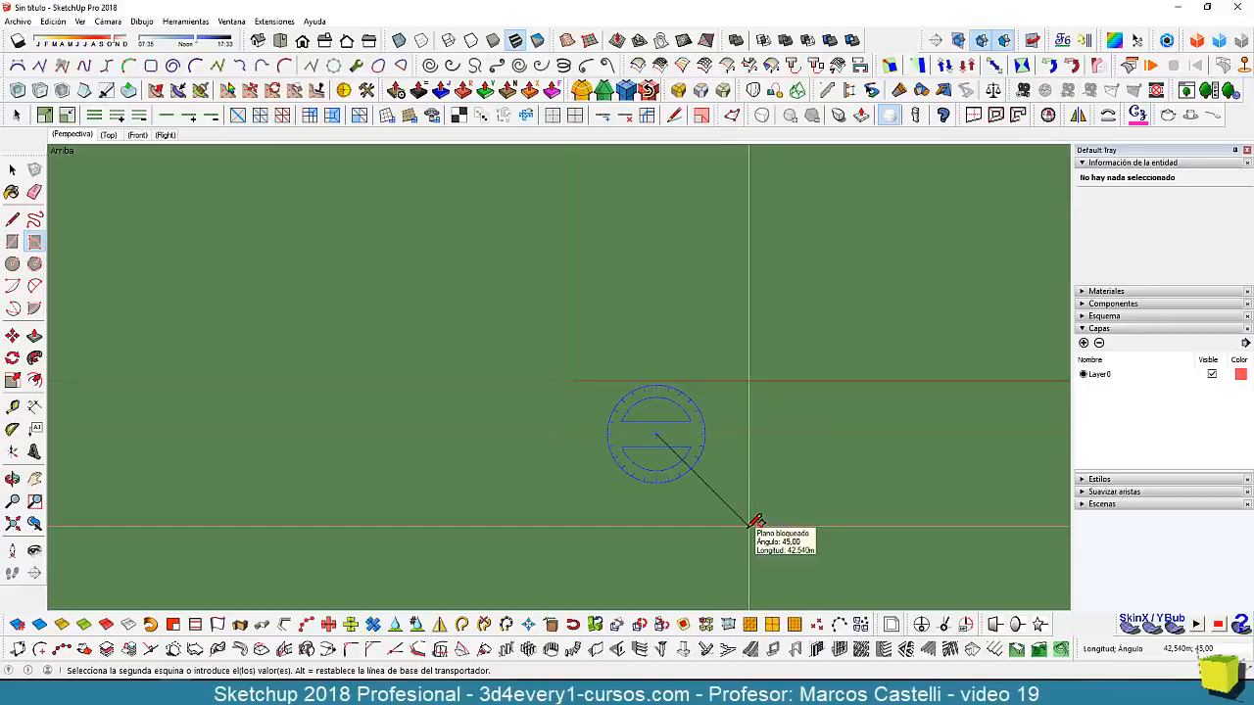
pyautogui.click(750, 525)
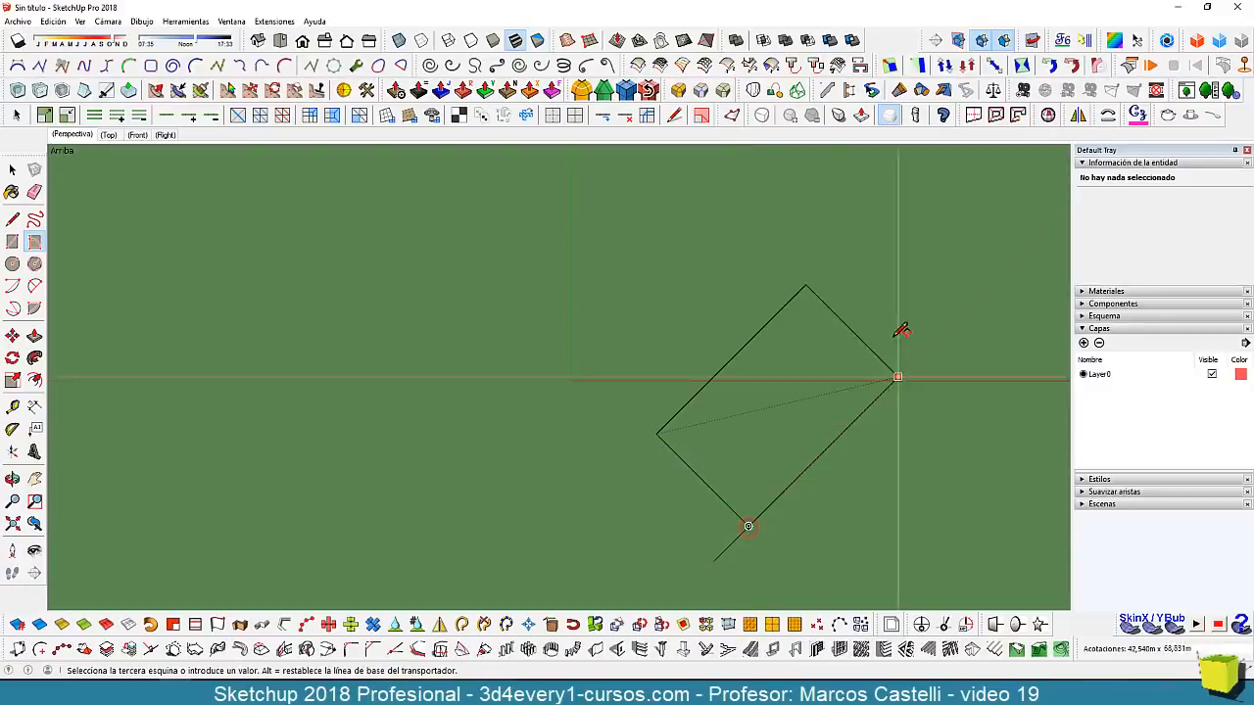
pyautogui.click(919, 349)
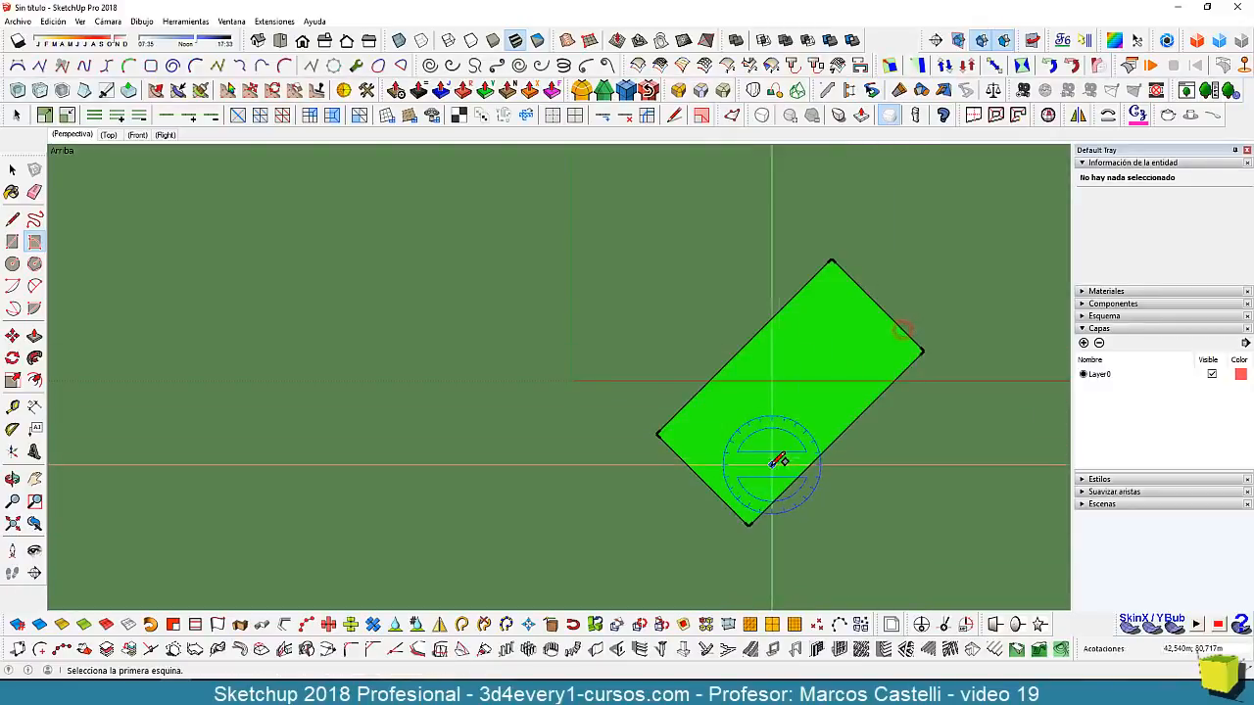
# Draw a second plane-locked rotated rectangle above the first, its first side about 45.25 m at 135° and its width about 68.391 m.
pyautogui.click(656, 360)
pyautogui.press('alt')
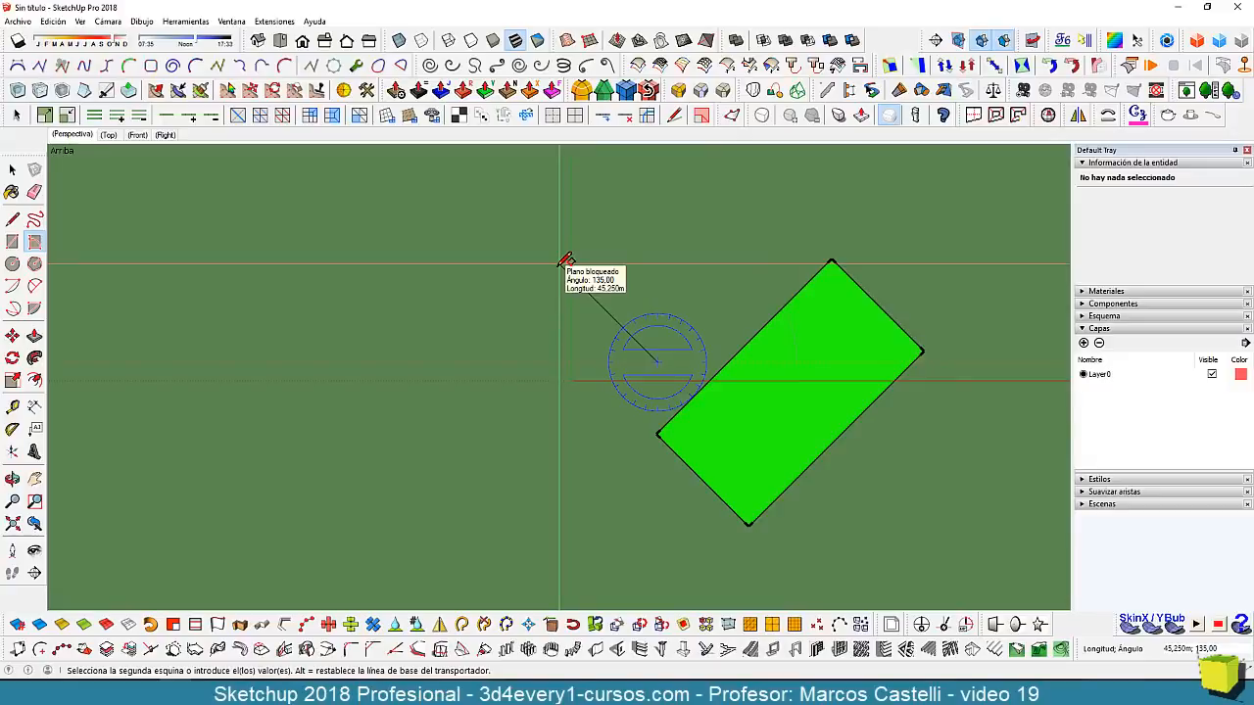
pyautogui.click(563, 261)
pyautogui.click(766, 171)
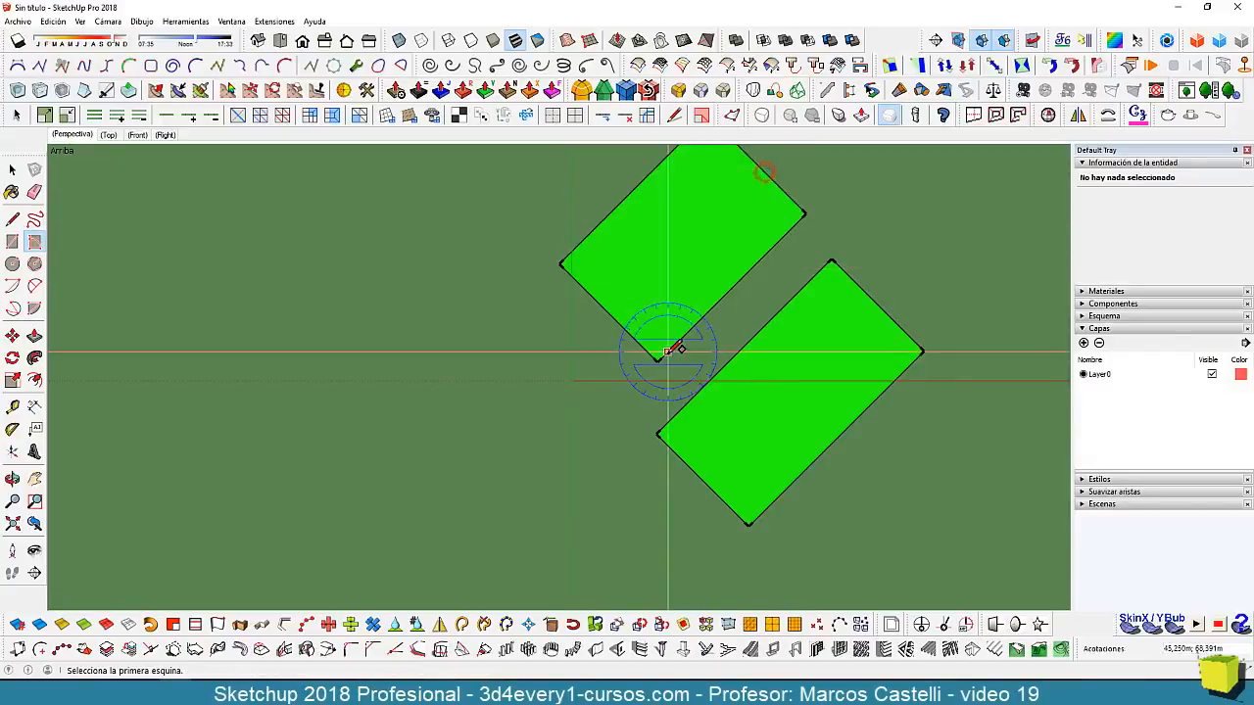
# Draw a rotated rectangle extending outward from the upper rectangle's long edge, starting at its topmost corner.
pyautogui.scroll(-3, 674, 349)
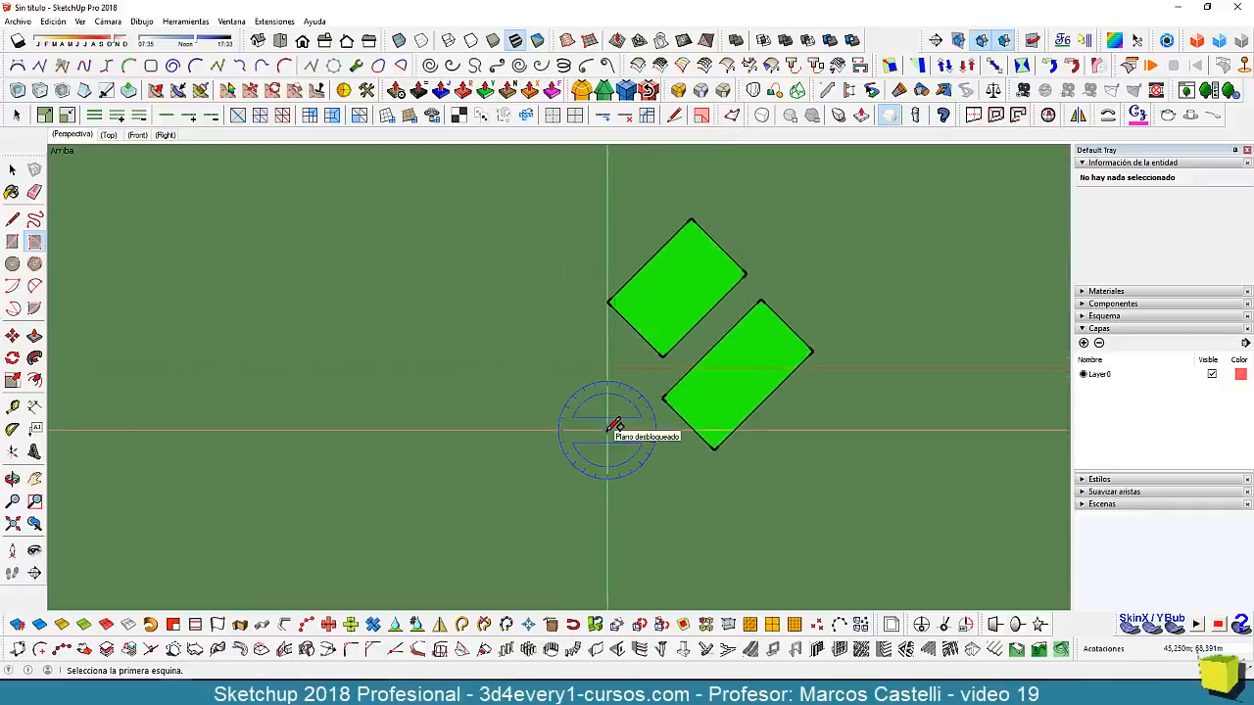
pyautogui.click(690, 217)
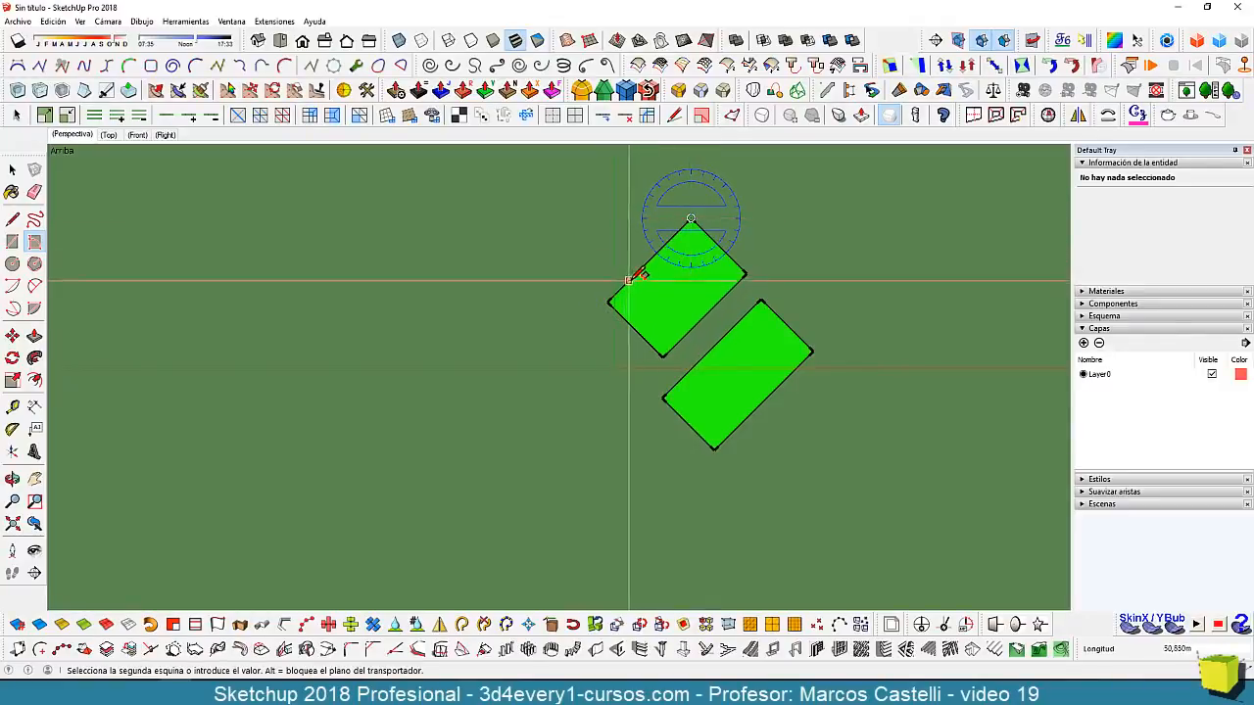
pyautogui.click(637, 274)
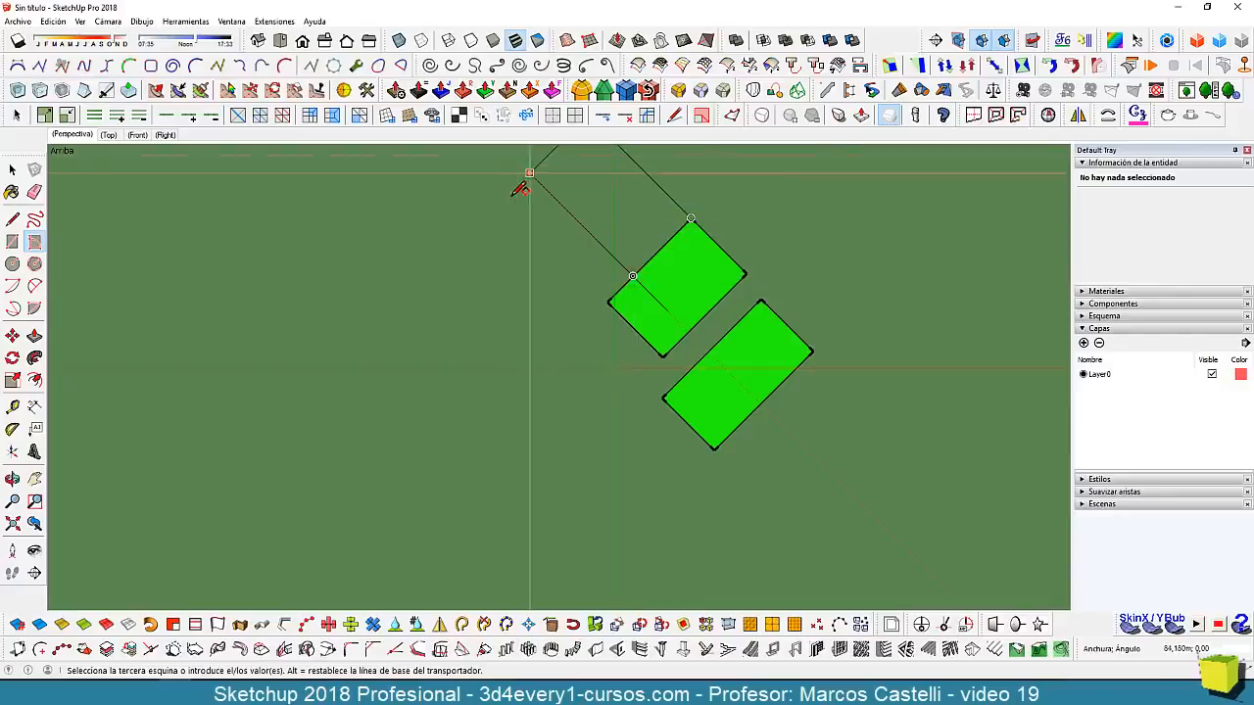
pyautogui.click(538, 211)
pyautogui.scroll(-1, 814, 352)
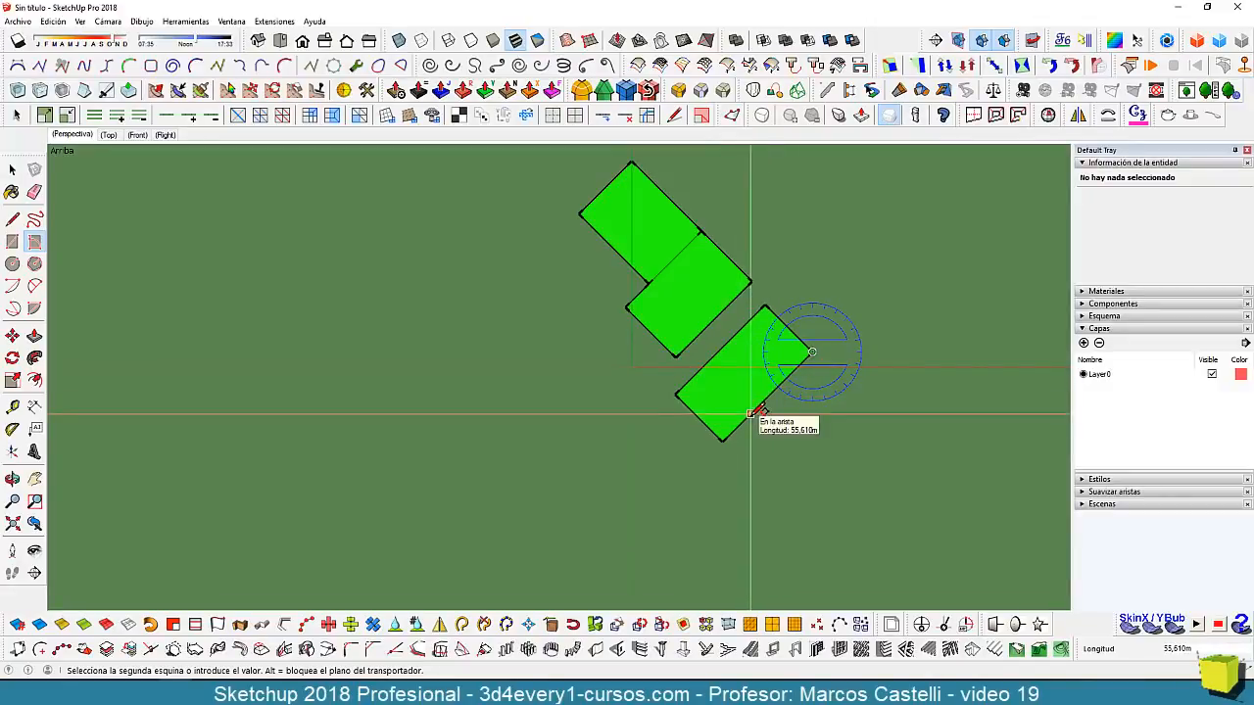
# Draw a rotated rectangle extending outward from the lower rectangle's long edge, with its base about 55 m along that edge.
pyautogui.click(753, 412)
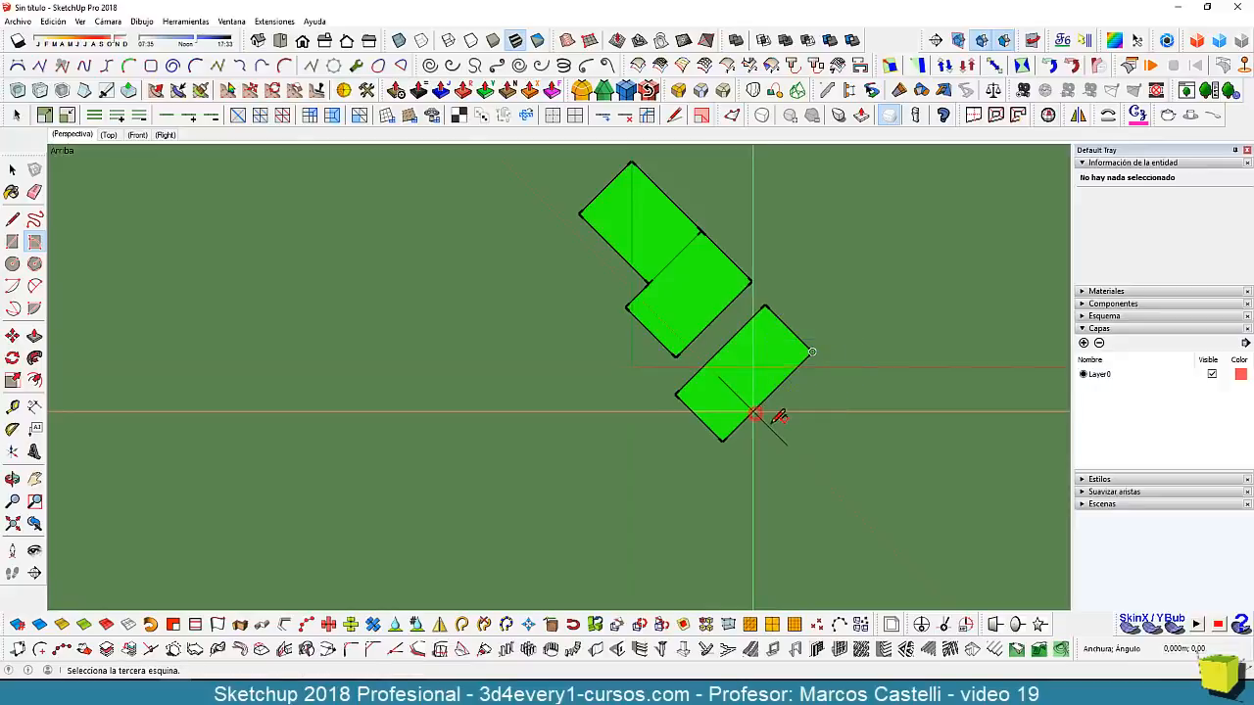
pyautogui.click(882, 504)
pyautogui.click(882, 504)
pyautogui.scroll(-2, 755, 431)
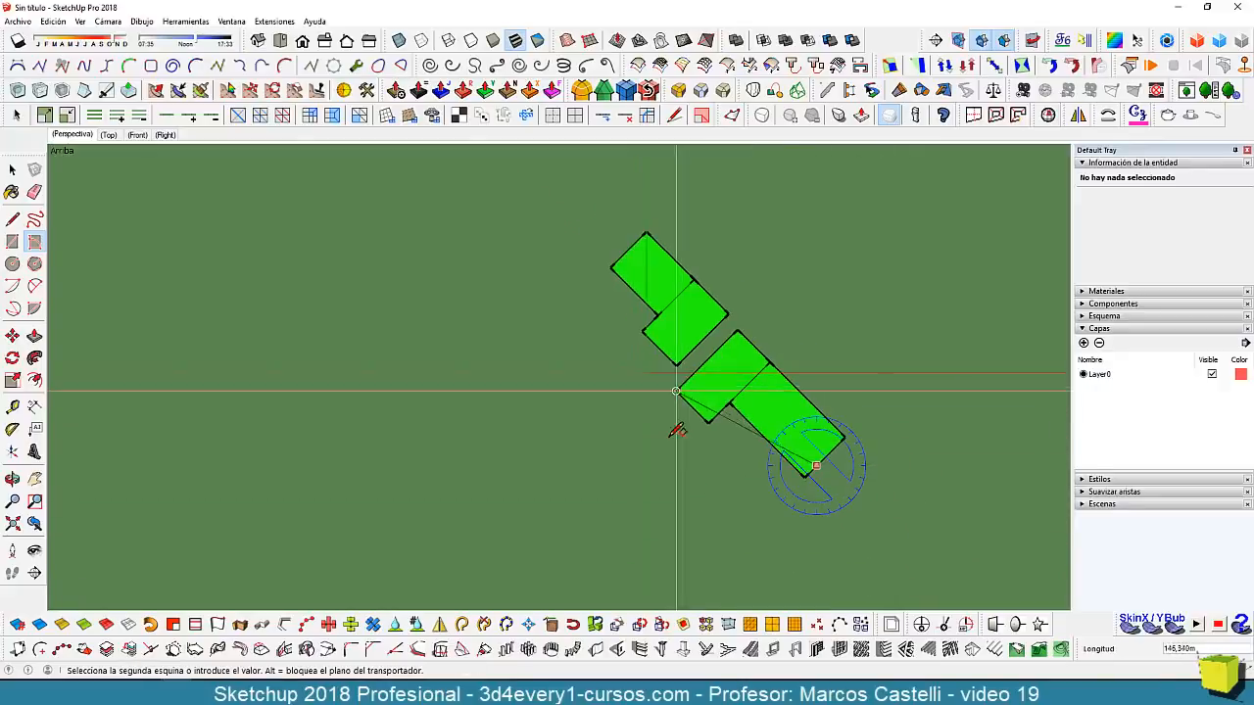
pyautogui.press('space')
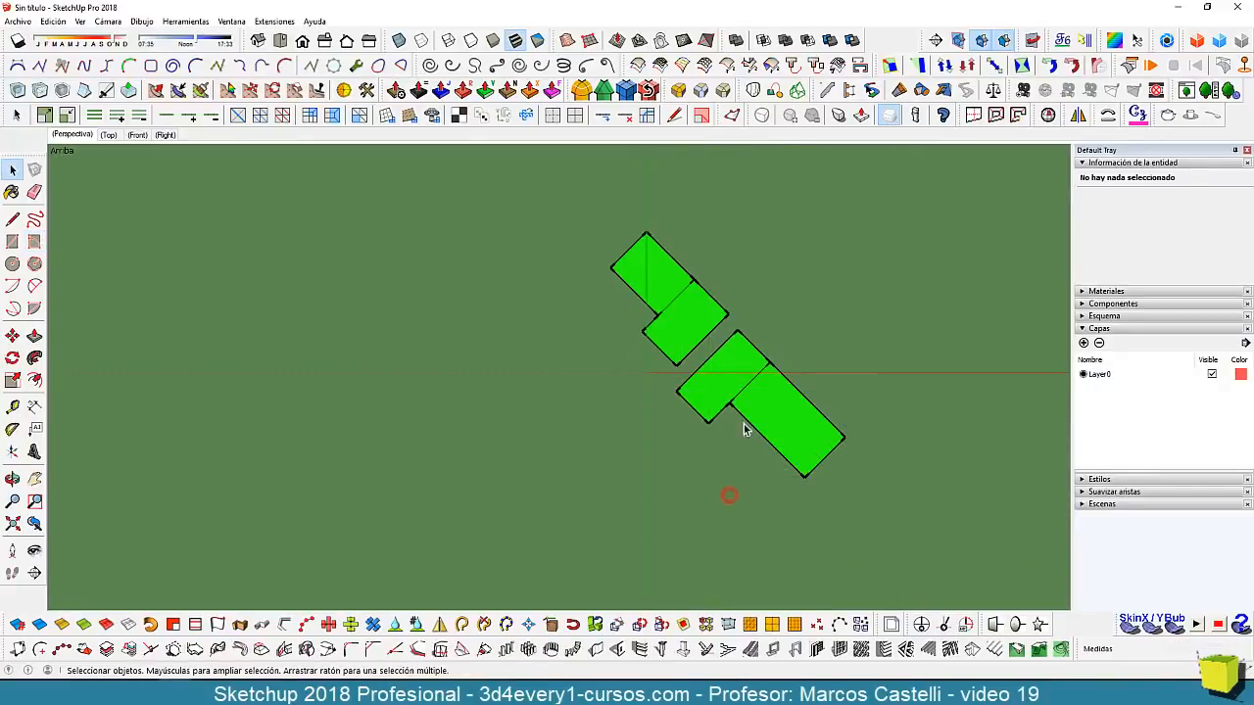
# Inspect the four joined rectangles from several angles, ending in the standard isometric view.
pyautogui.moveTo(784, 480); pyautogui.dragTo(676, 344, button='middle')
pyautogui.scroll(2, 668, 323)
pyautogui.scroll(-2, 664, 338)
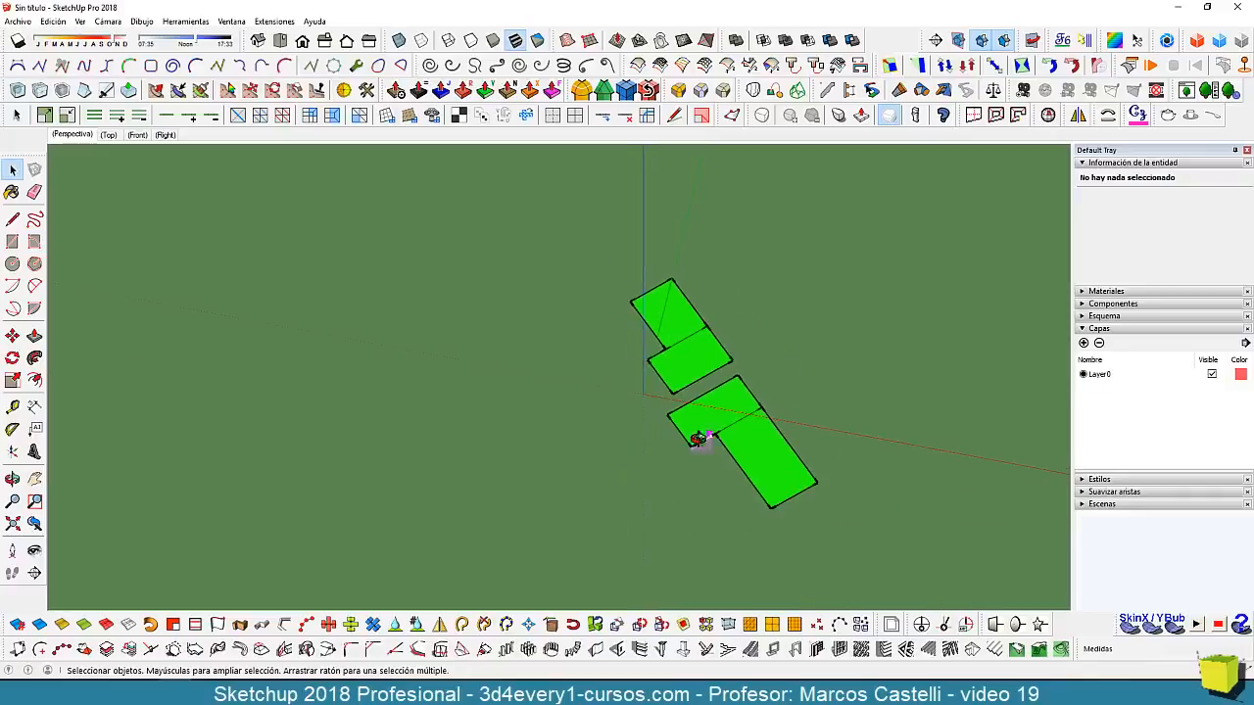
pyautogui.moveTo(698, 438); pyautogui.dragTo(770, 454, button='middle')
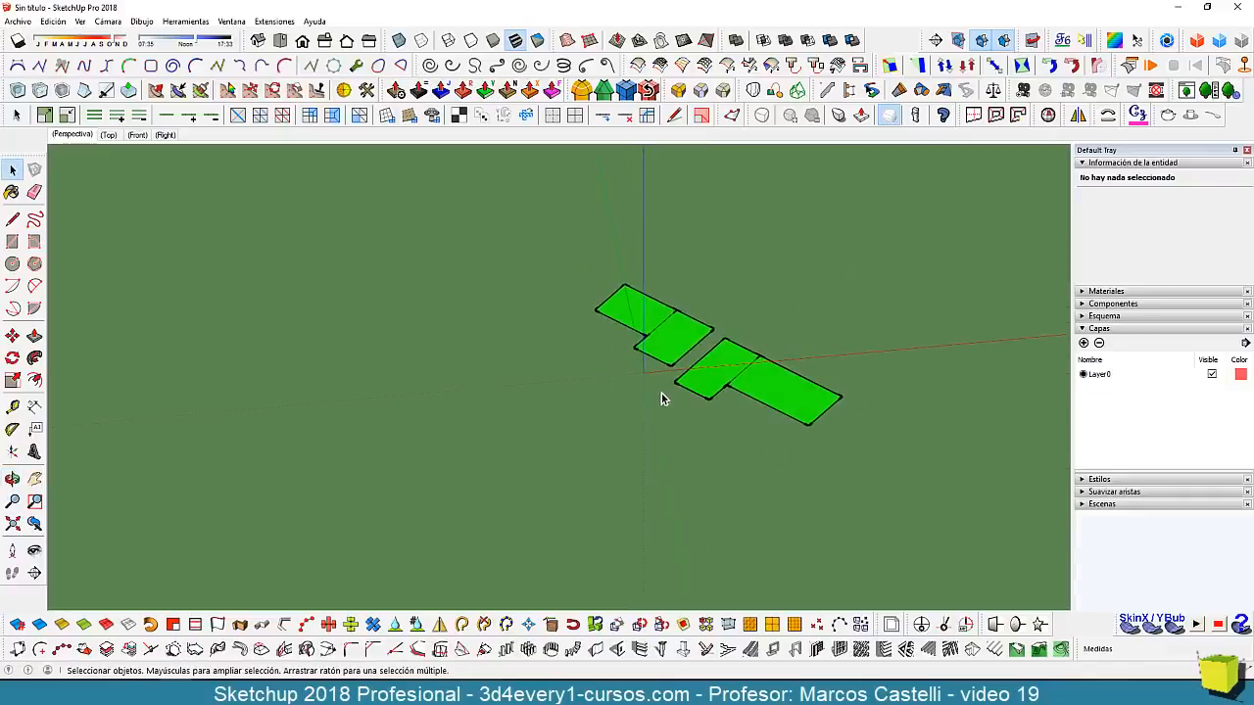
pyautogui.scroll(-2, 661, 396)
pyautogui.moveTo(659, 388); pyautogui.dragTo(670, 456, button='middle')
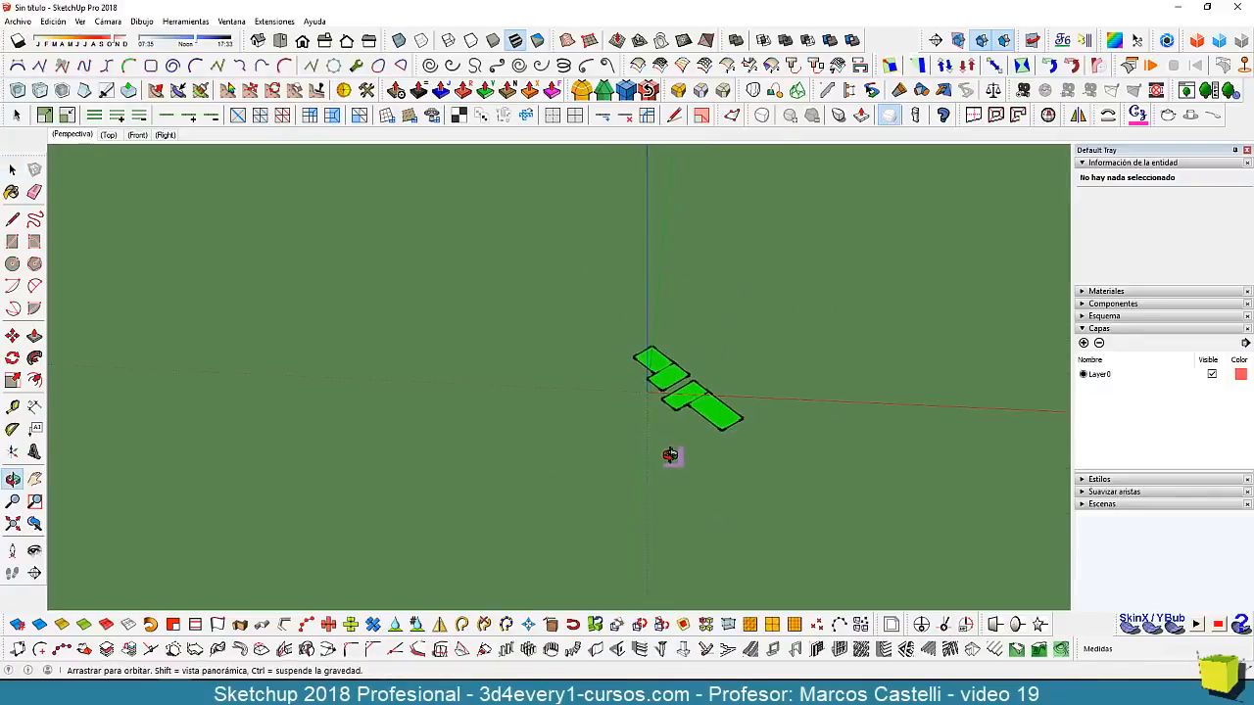
pyautogui.click(258, 41)
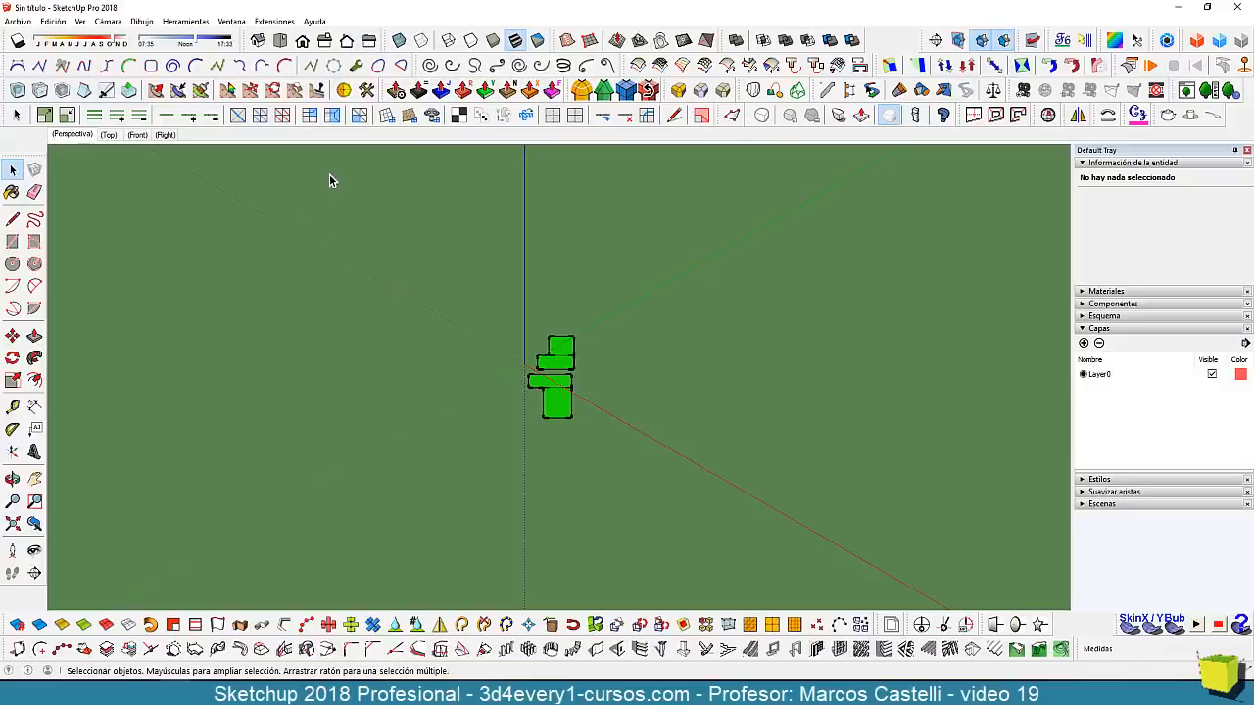
# In the front view, draw a rectangle about 241.13 m by 134.64 m above the red axis.
pyautogui.click(309, 45)
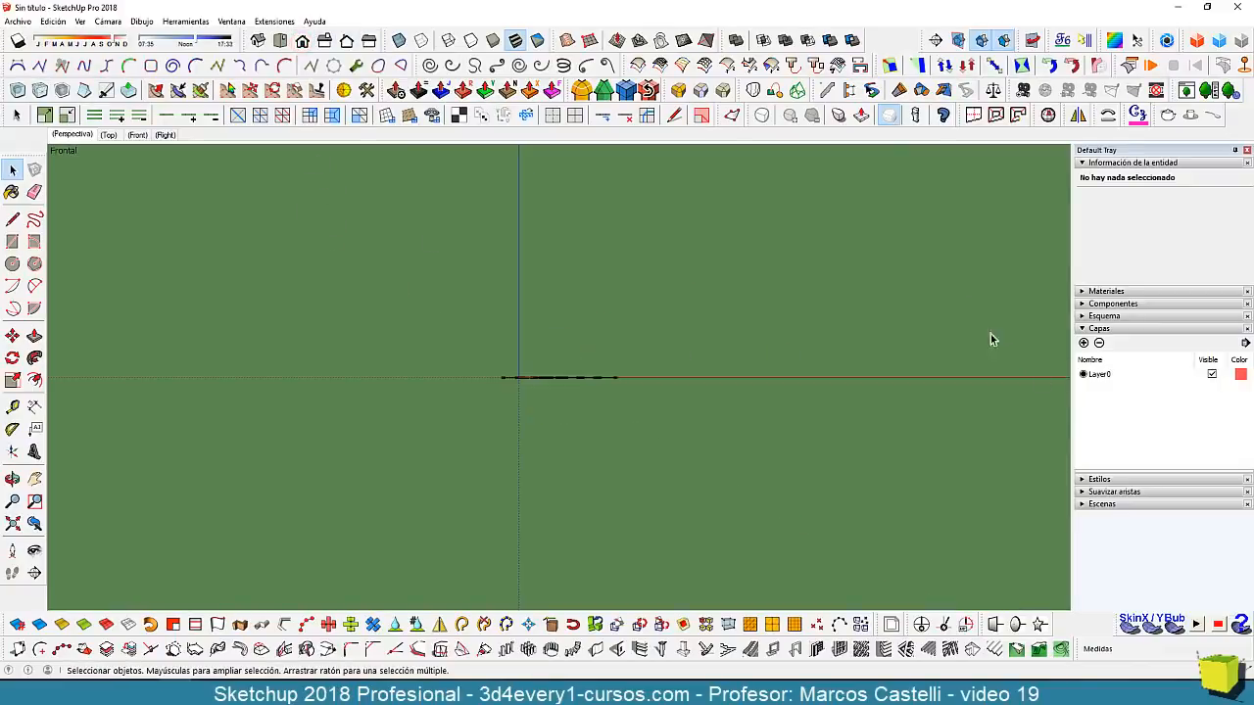
pyautogui.click(12, 241)
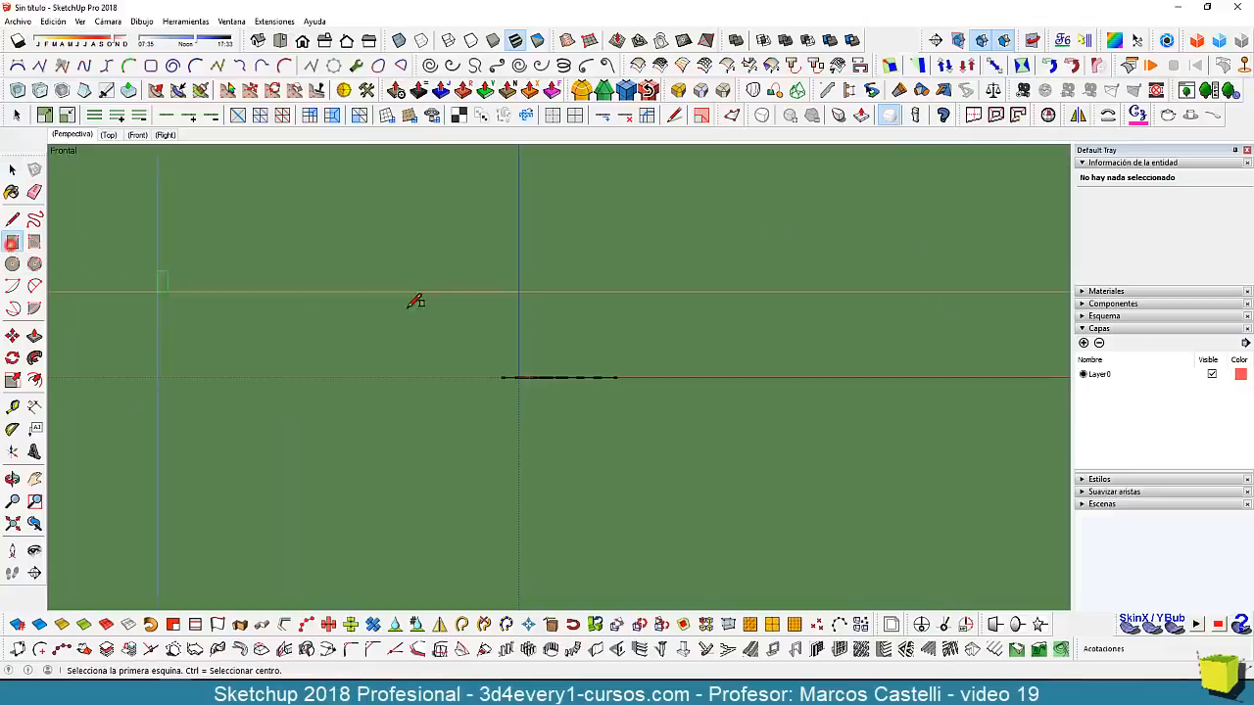
pyautogui.click(543, 271)
pyautogui.click(671, 342)
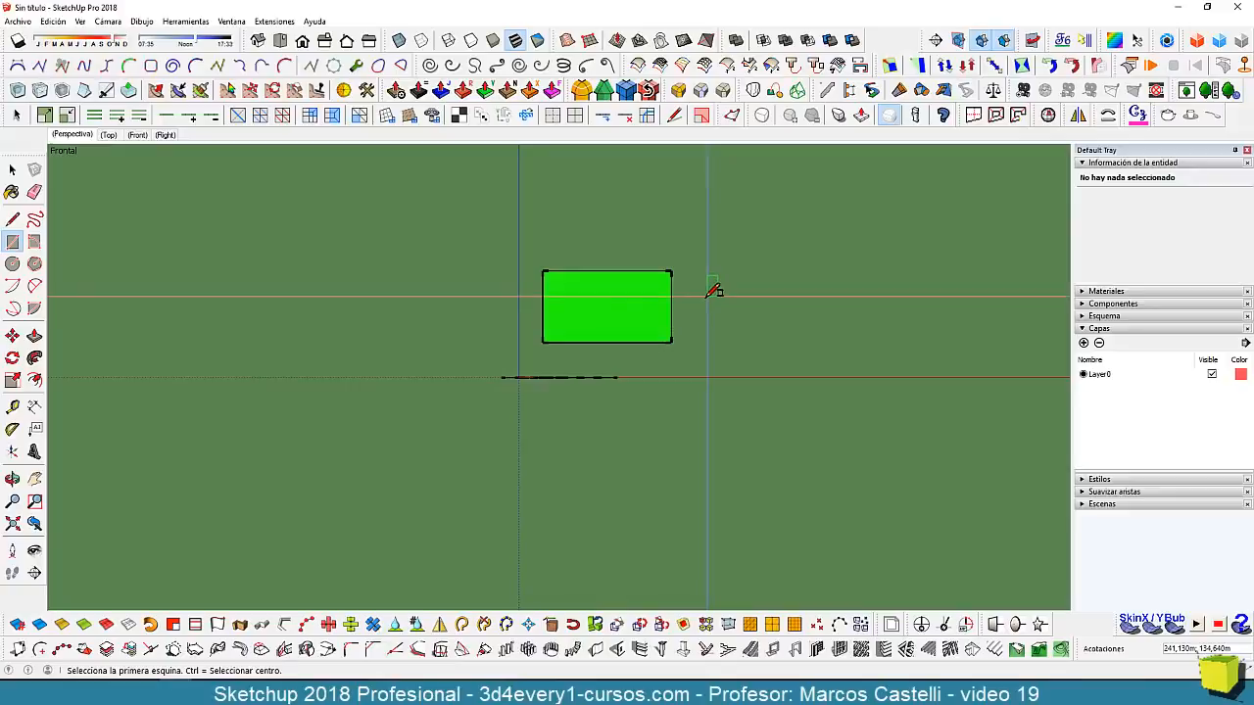
# In the back view, draw a rectangle about 228.89 m by 181.15 m beside the existing upright one.
pyautogui.click(347, 43)
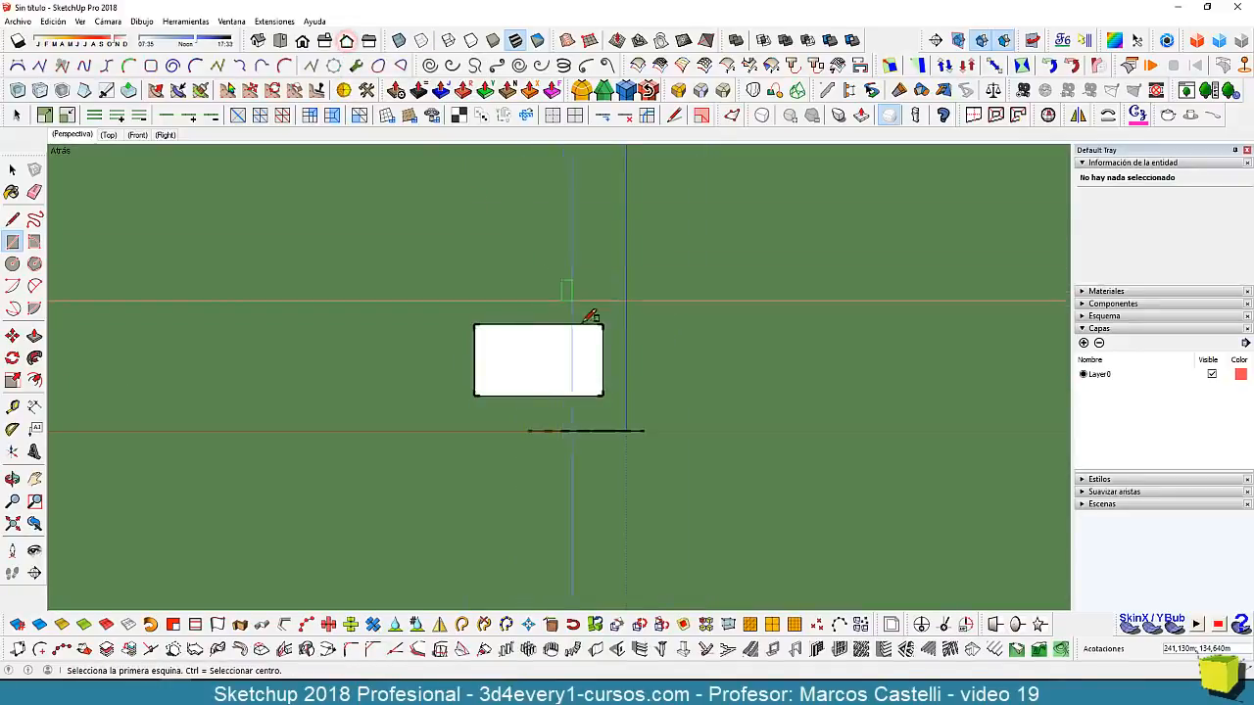
pyautogui.click(641, 305)
pyautogui.click(763, 400)
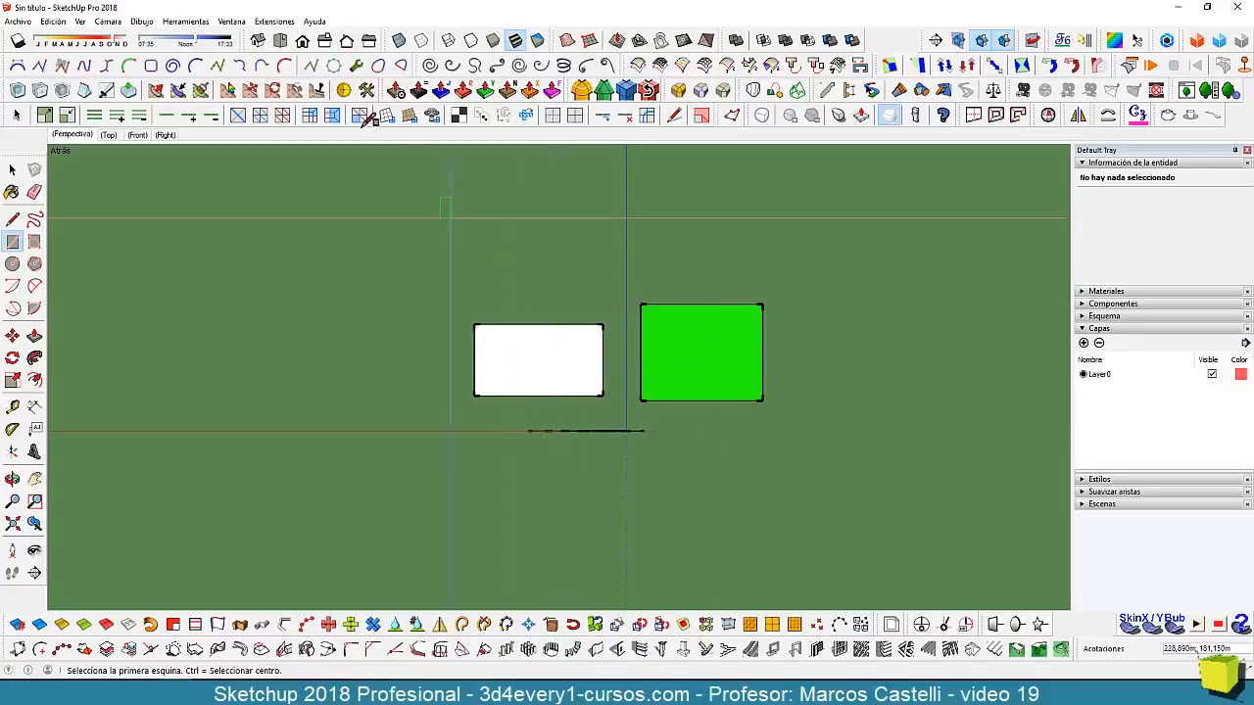
# In the right view, draw an upright rectangle about 225.21 m by 308.45 m beside the blue axis.
pyautogui.click(325, 41)
pyautogui.click(578, 299)
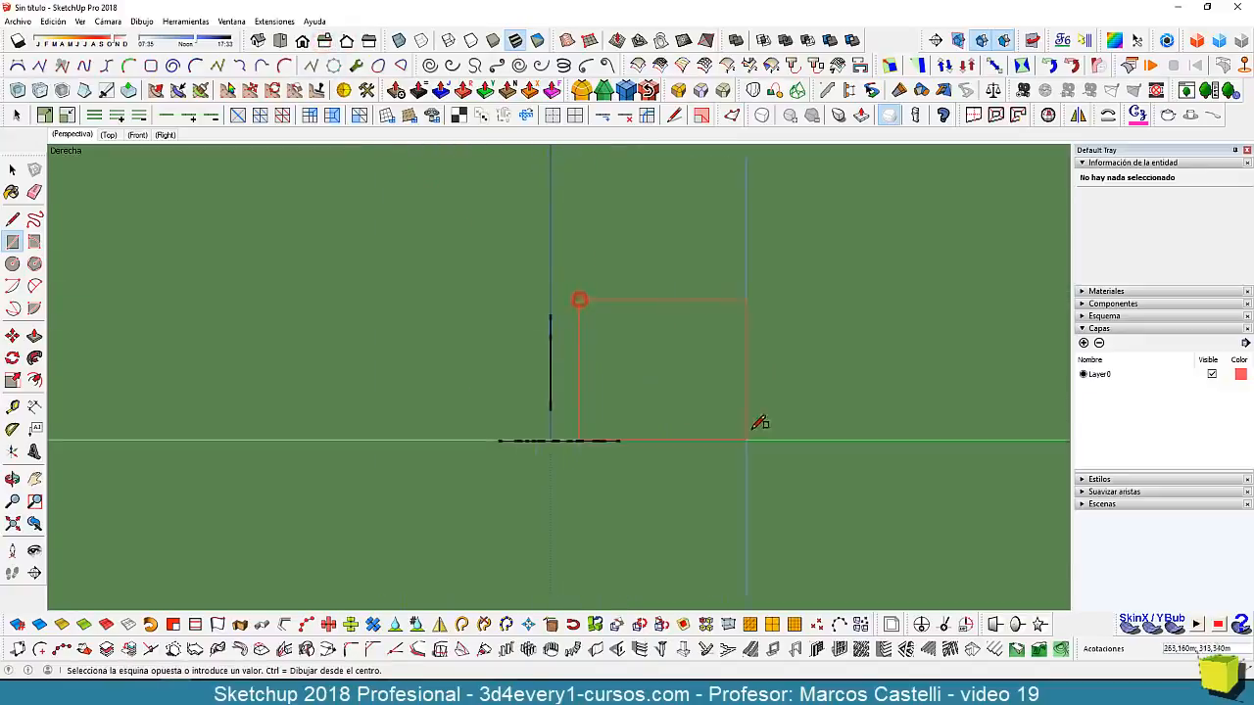
pyautogui.click(751, 419)
# In the left view, draw an upright rectangle about 258.26 m by 217.87 m across the blue axis from the green one.
pyautogui.click(370, 42)
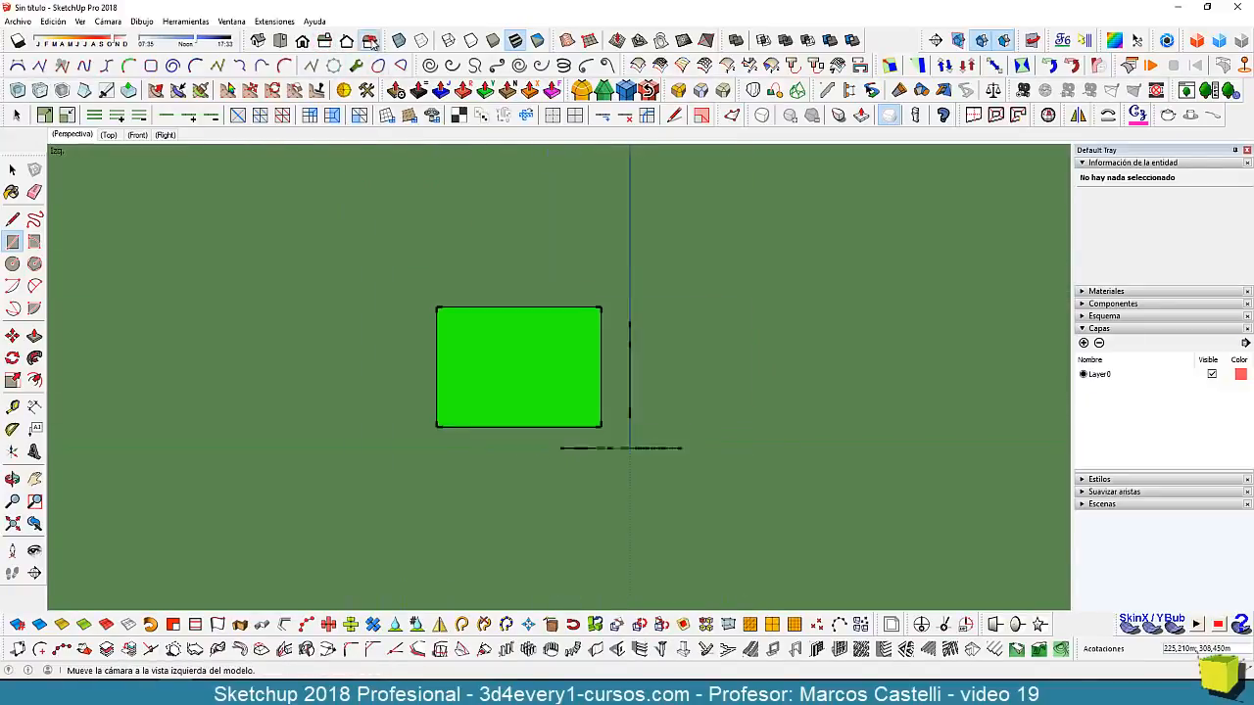
pyautogui.click(683, 299)
pyautogui.click(799, 436)
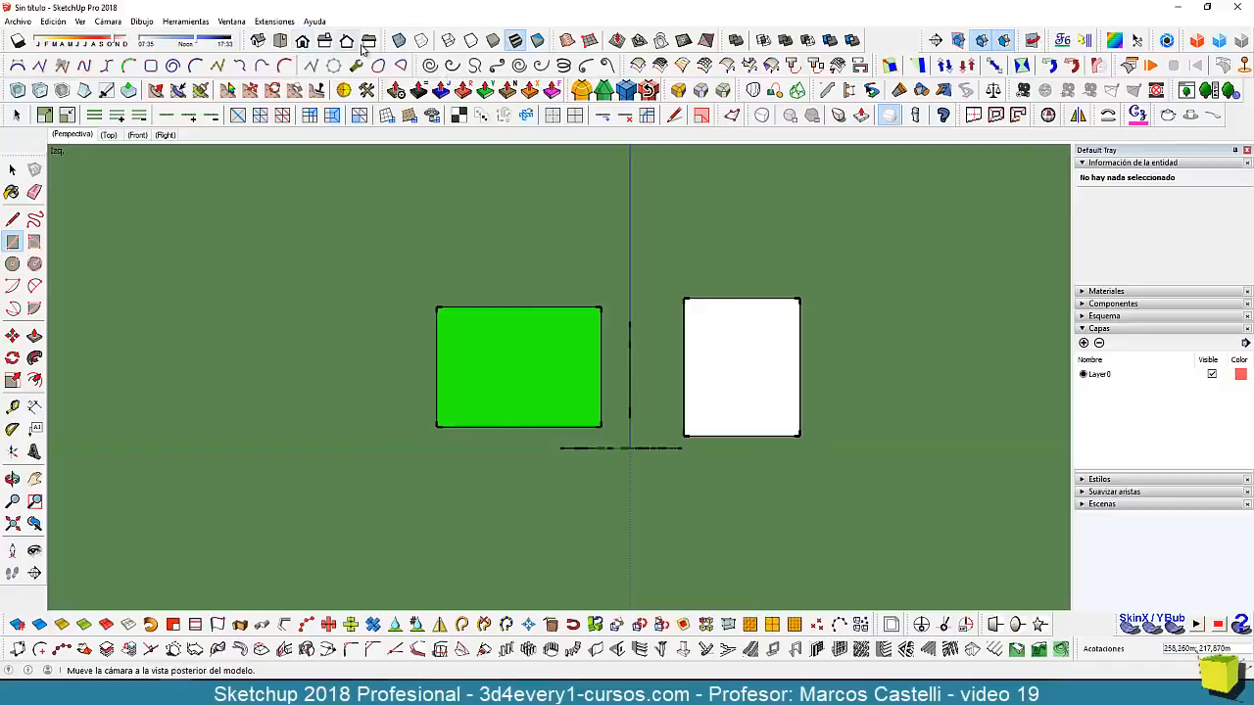
# From a low orbited view, draw a larger vertical rectangle in the red-blue plane above the four upright rectangles.
pyautogui.moveTo(588, 415); pyautogui.dragTo(741, 465, button='middle')
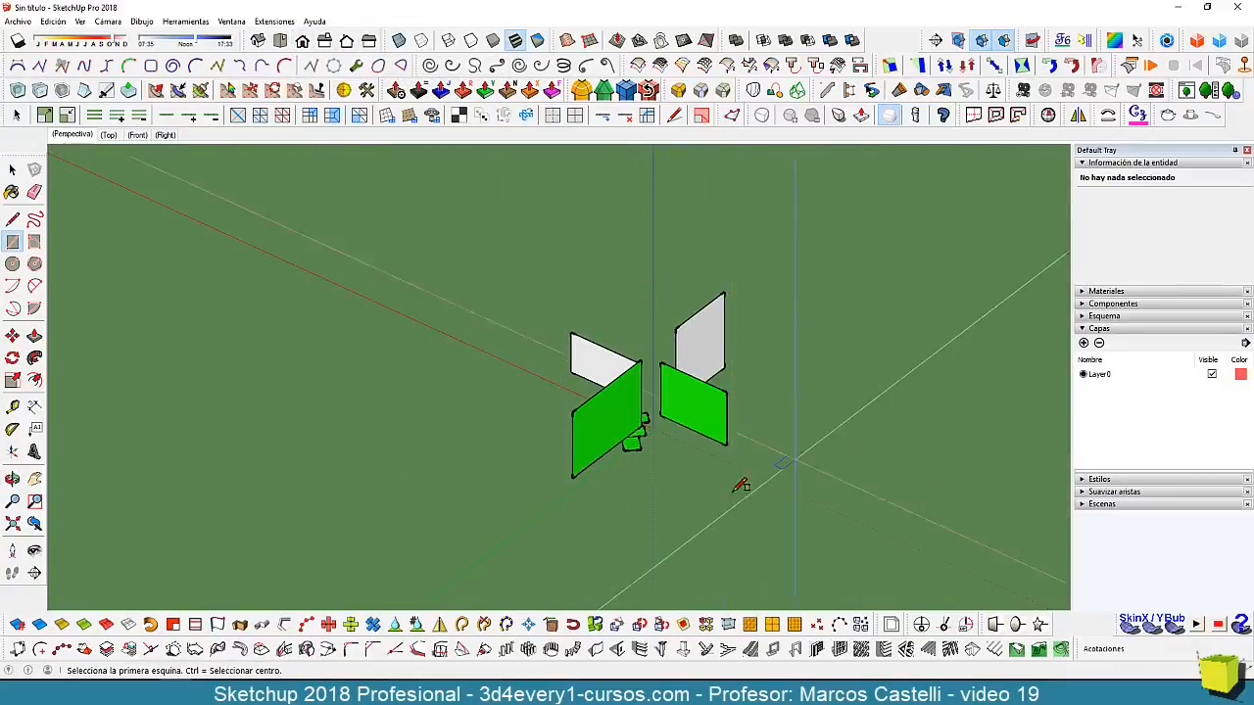
pyautogui.moveTo(661, 520); pyautogui.dragTo(323, 255, button='middle')
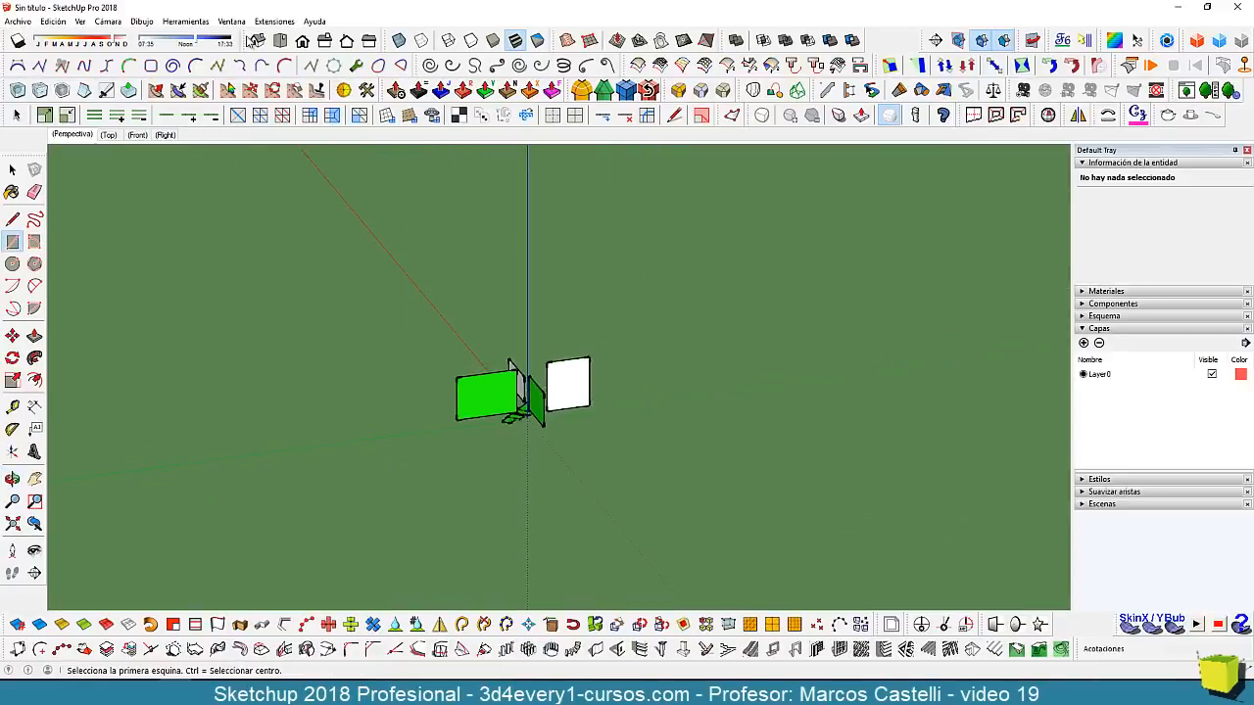
pyautogui.moveTo(392, 215); pyautogui.dragTo(611, 357, button='middle')
pyautogui.moveTo(701, 331); pyautogui.dragTo(537, 421, button='middle')
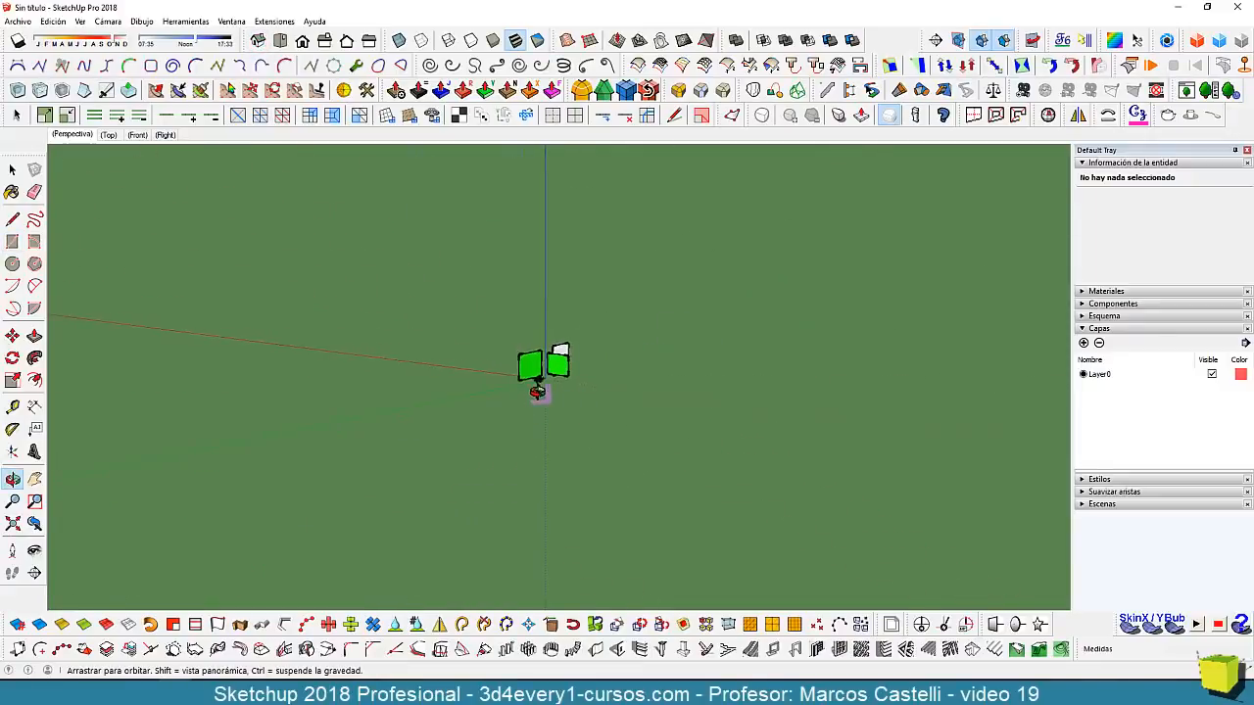
pyautogui.press('r')
pyautogui.click(518, 222)
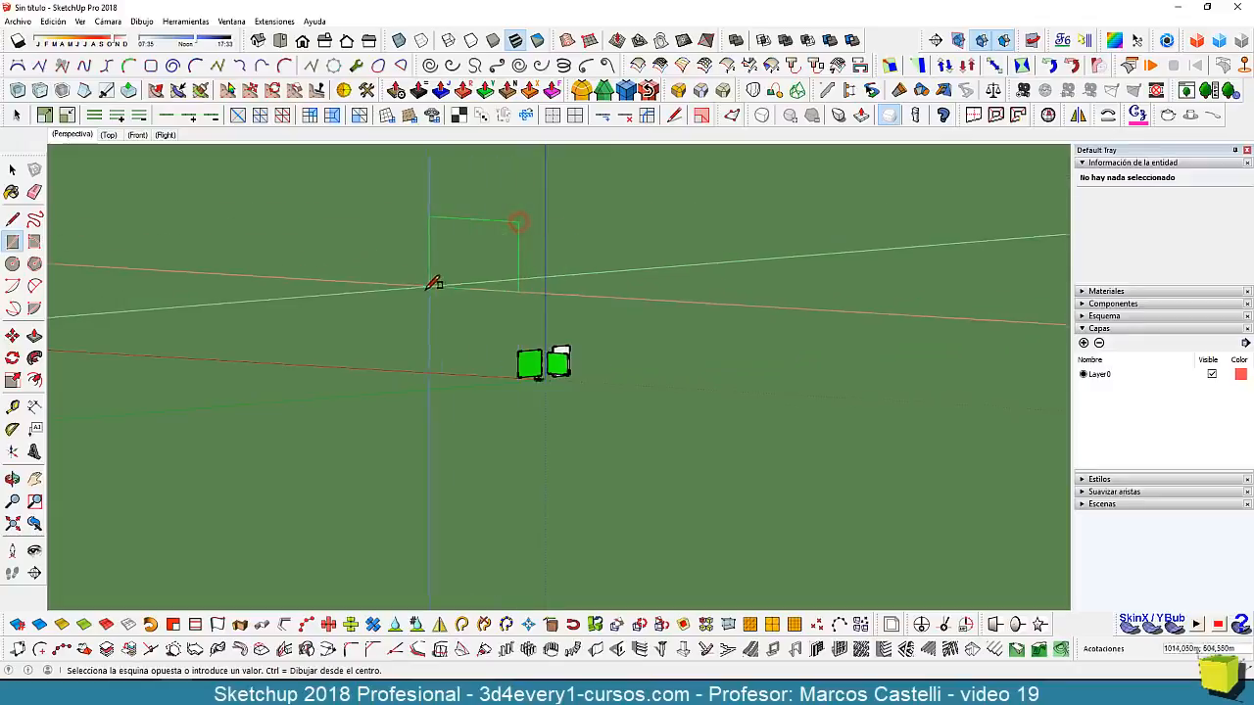
pyautogui.click(446, 298)
# From a raised orbited view, draw a horizontal rectangle in front of the upright rectangles.
pyautogui.moveTo(633, 389); pyautogui.dragTo(603, 551, button='middle')
pyautogui.press('r')
pyautogui.click(463, 492)
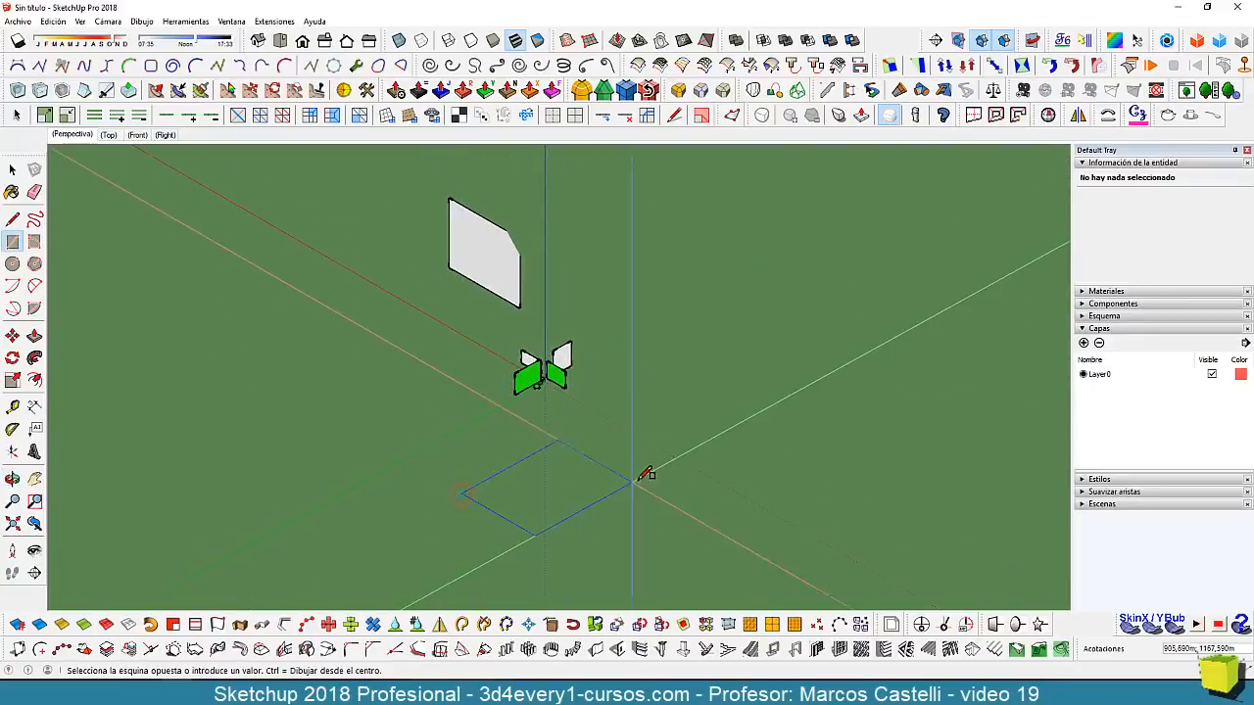
pyautogui.click(636, 480)
# From a low side view along the red axis, draw a large vertical rectangle in the green-blue plane.
pyautogui.moveTo(615, 500); pyautogui.dragTo(300, 359, button='middle')
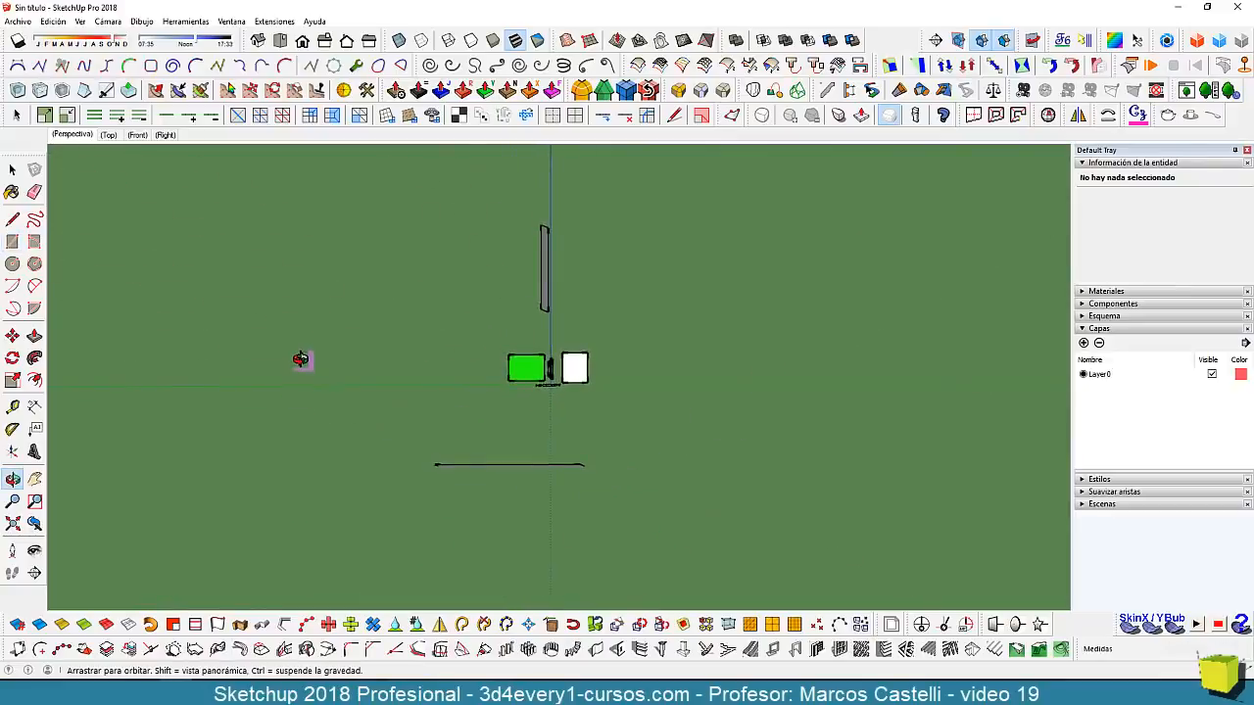
pyautogui.click(621, 235)
pyautogui.click(770, 323)
# Switch the camera from parallel projection to Perspective and fit the whole model in view.
pyautogui.moveTo(461, 386); pyautogui.dragTo(744, 504, button='middle')
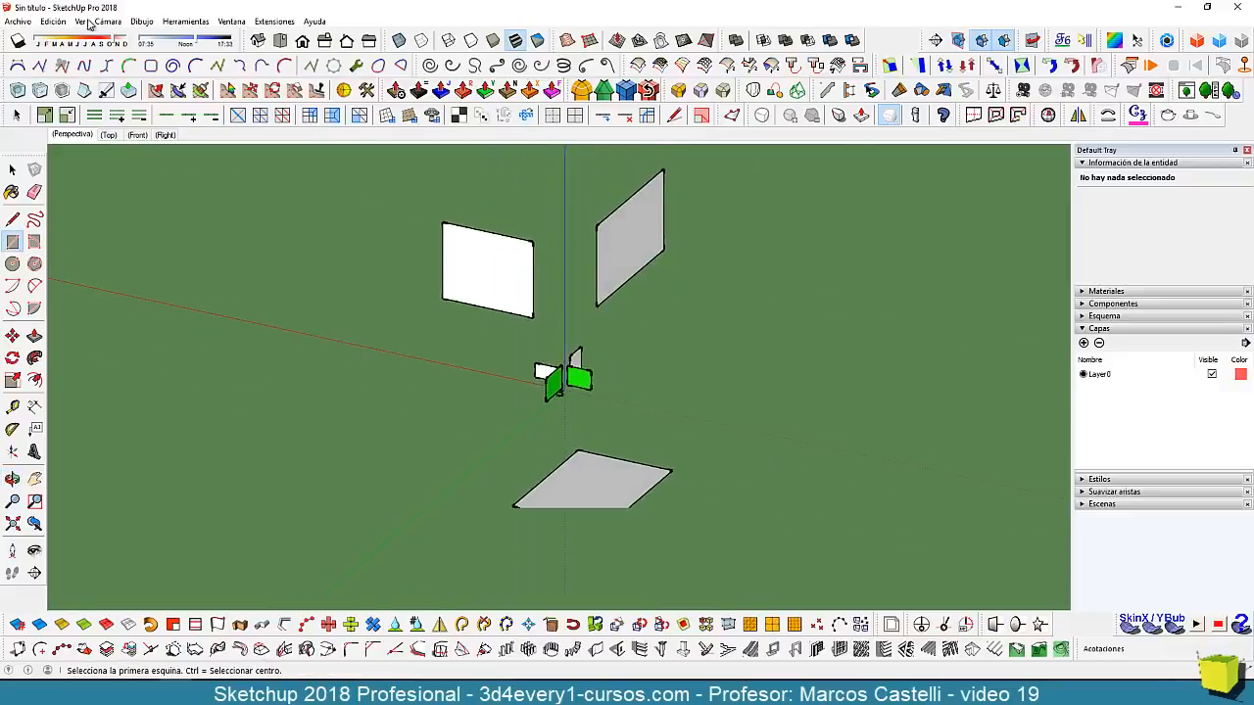
pyautogui.scroll(-5, 615, 305)
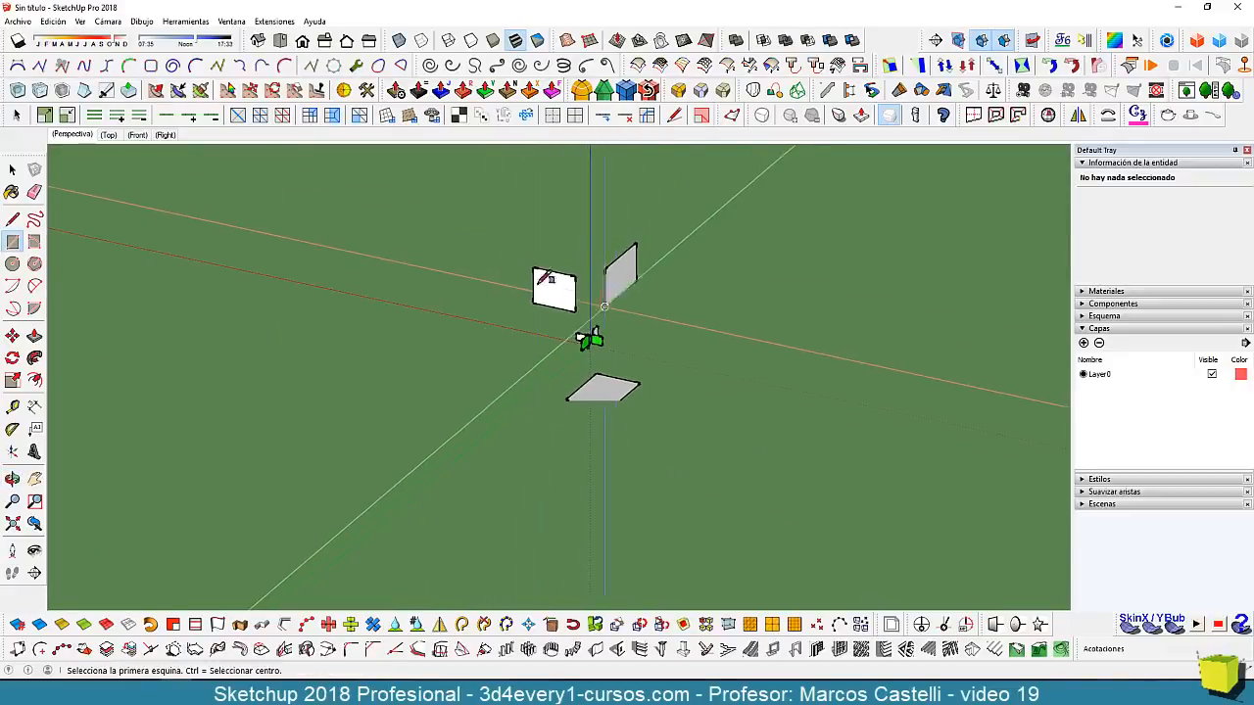
pyautogui.click(108, 20)
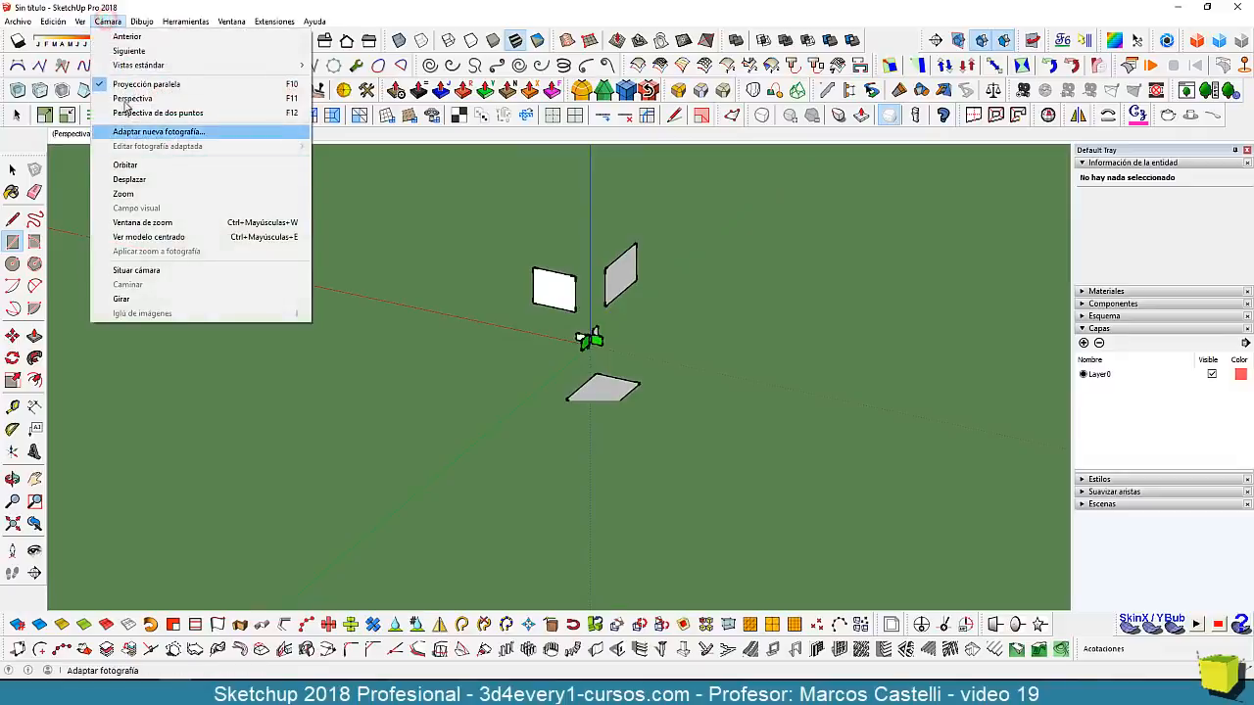
pyautogui.click(128, 103)
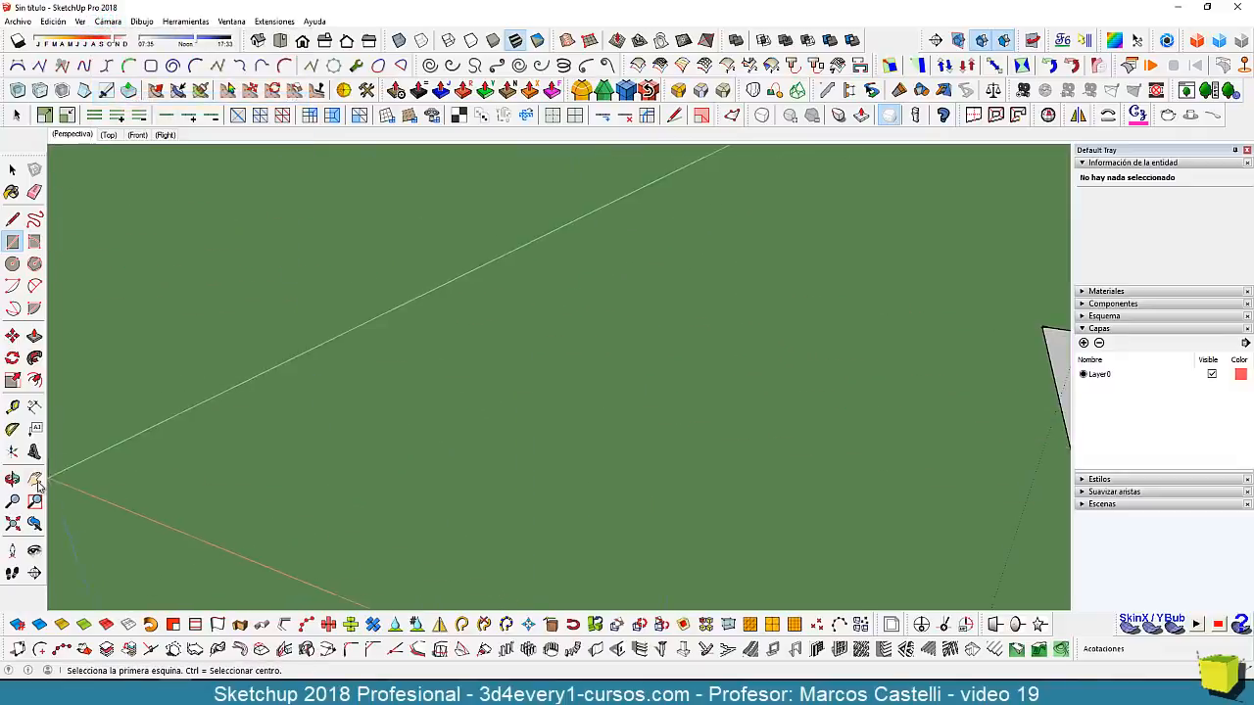
pyautogui.click(12, 524)
pyautogui.scroll(-5, 664, 384)
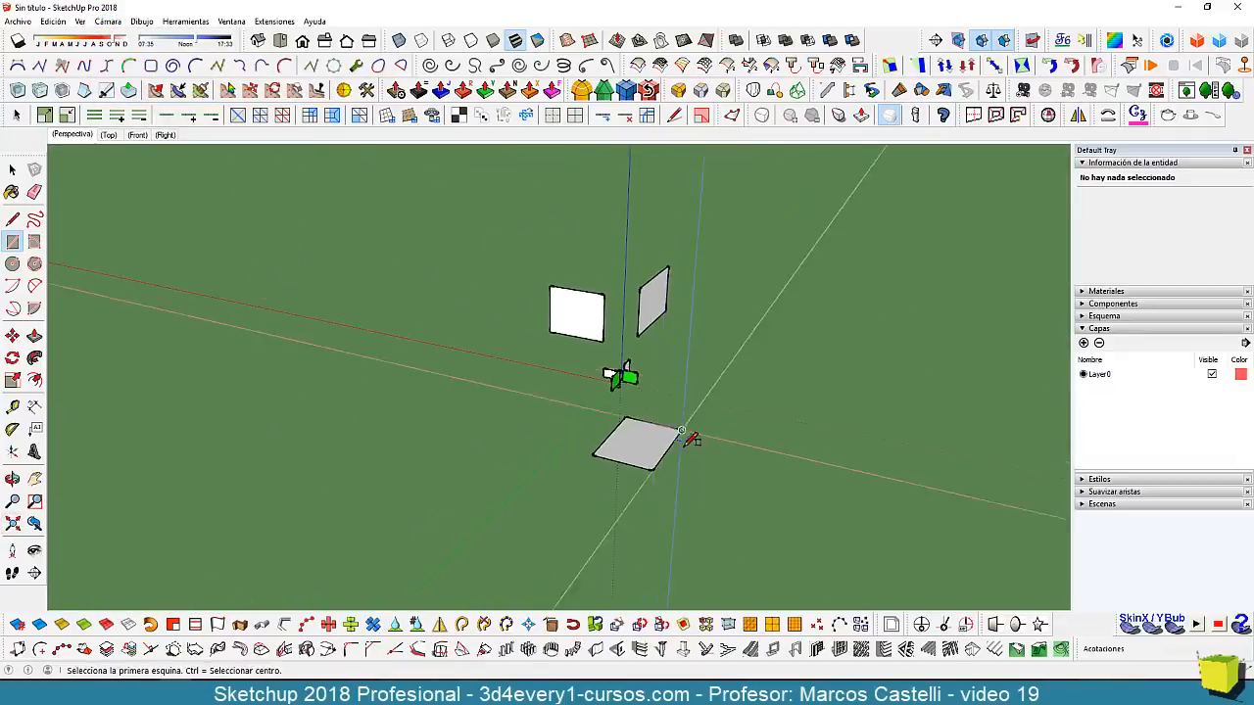
pyautogui.moveTo(687, 441); pyautogui.dragTo(642, 451, button='middle')
pyautogui.scroll(3, 678, 410)
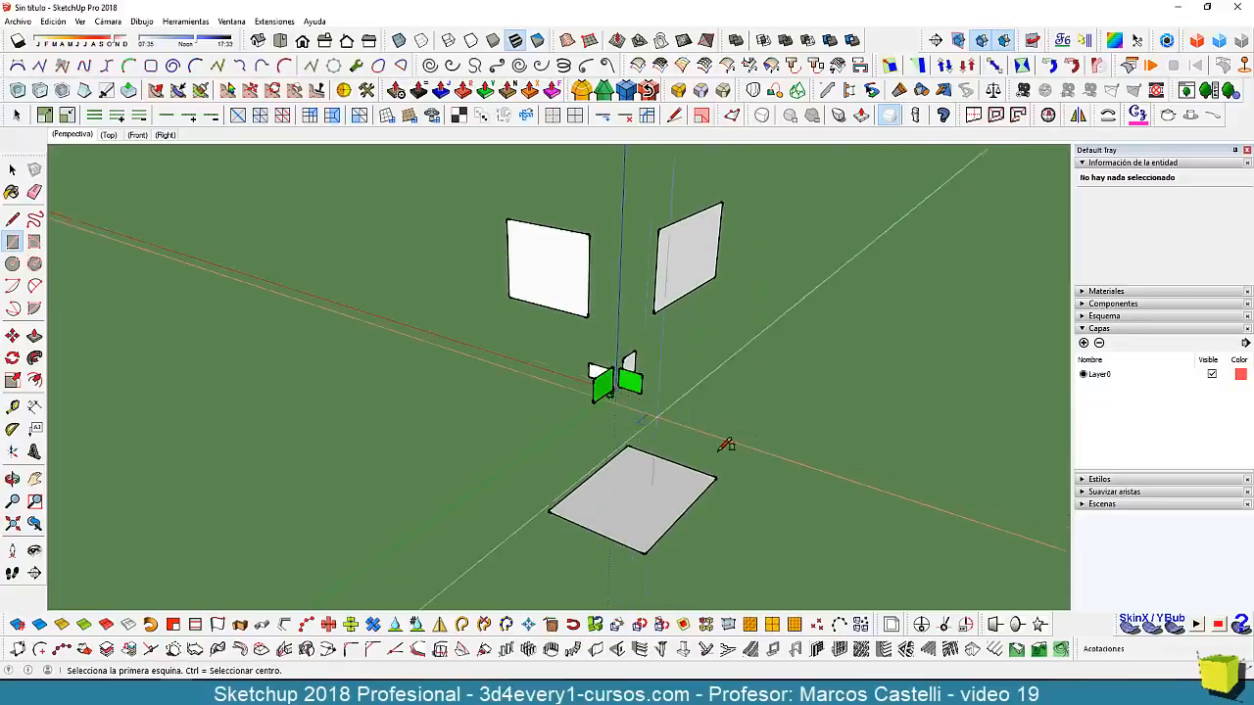
# From a low frontal angle in perspective, draw a vertical rectangle in the red-blue plane beside the large white one.
pyautogui.moveTo(722, 444); pyautogui.dragTo(647, 373, button='middle')
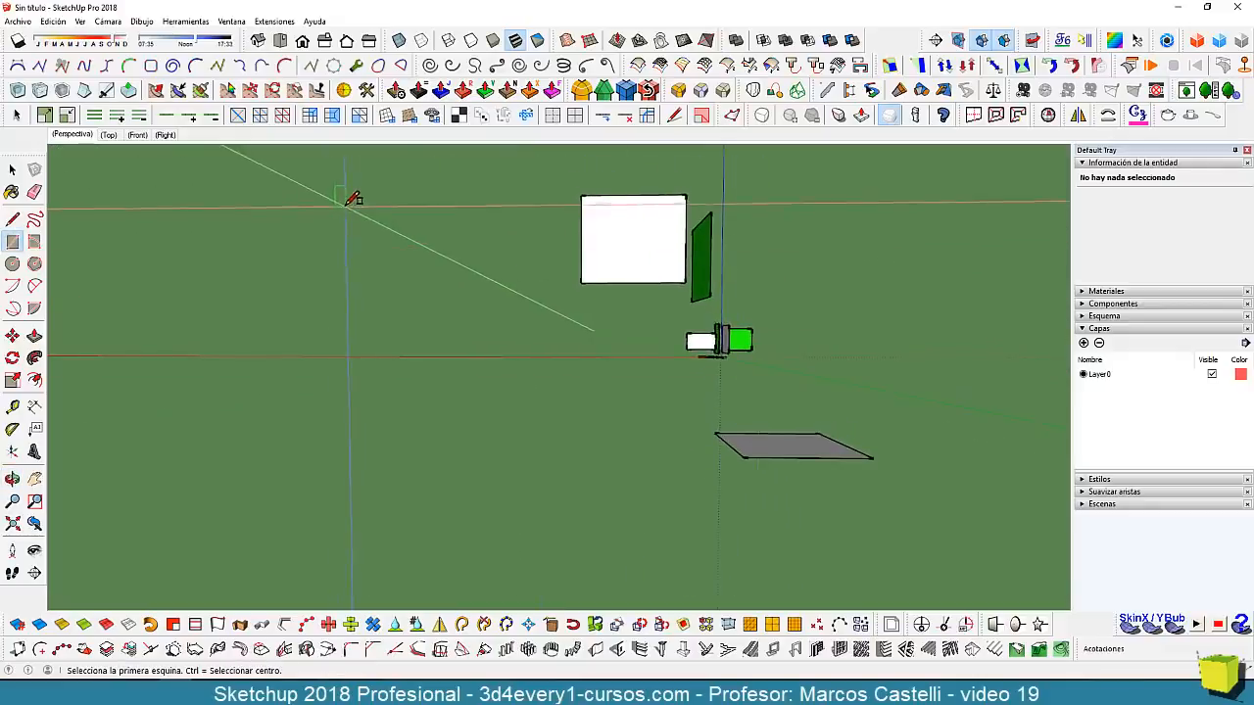
pyautogui.click(353, 193)
pyautogui.click(529, 302)
# From a low side angle in perspective, draw a second vertical rectangle in the green-blue plane beside the existing one.
pyautogui.moveTo(716, 392); pyautogui.dragTo(621, 204, button='middle')
pyautogui.click(612, 217)
pyautogui.click(739, 305)
# From a raised angle in perspective, draw a second horizontal rectangle behind the existing horizontal one.
pyautogui.scroll(-3, 750, 307)
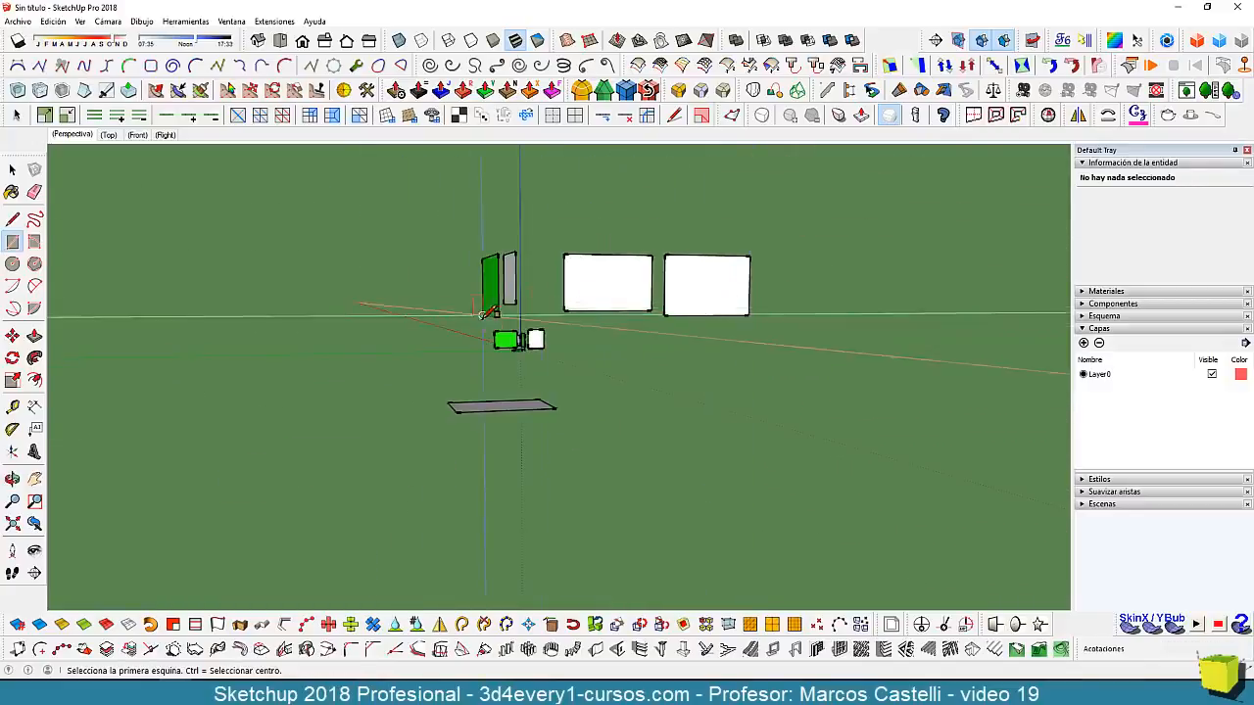
pyautogui.moveTo(750, 307); pyautogui.dragTo(694, 543, button='middle')
pyautogui.click(608, 417)
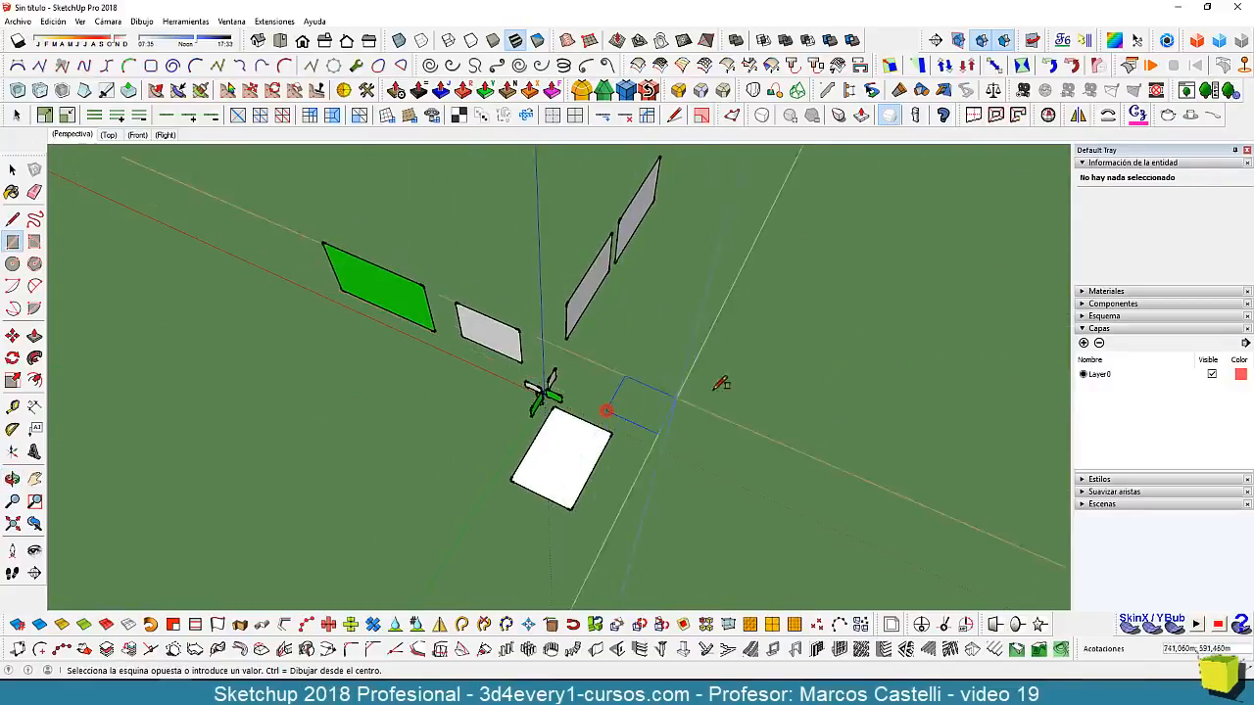
pyautogui.click(779, 345)
# Select all the rectangles in the model and delete them.
pyautogui.moveTo(592, 464); pyautogui.dragTo(548, 382, button='middle')
pyautogui.press('r')
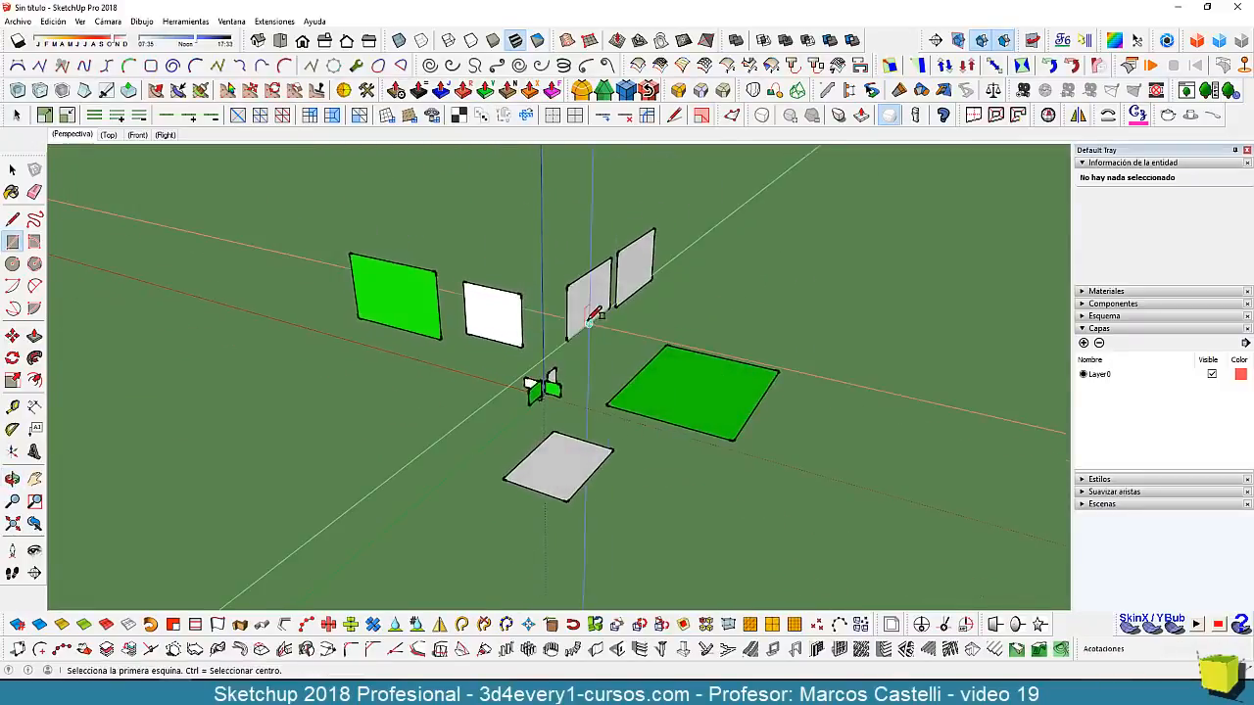
pyautogui.scroll(-1, 552, 367)
pyautogui.press('space')
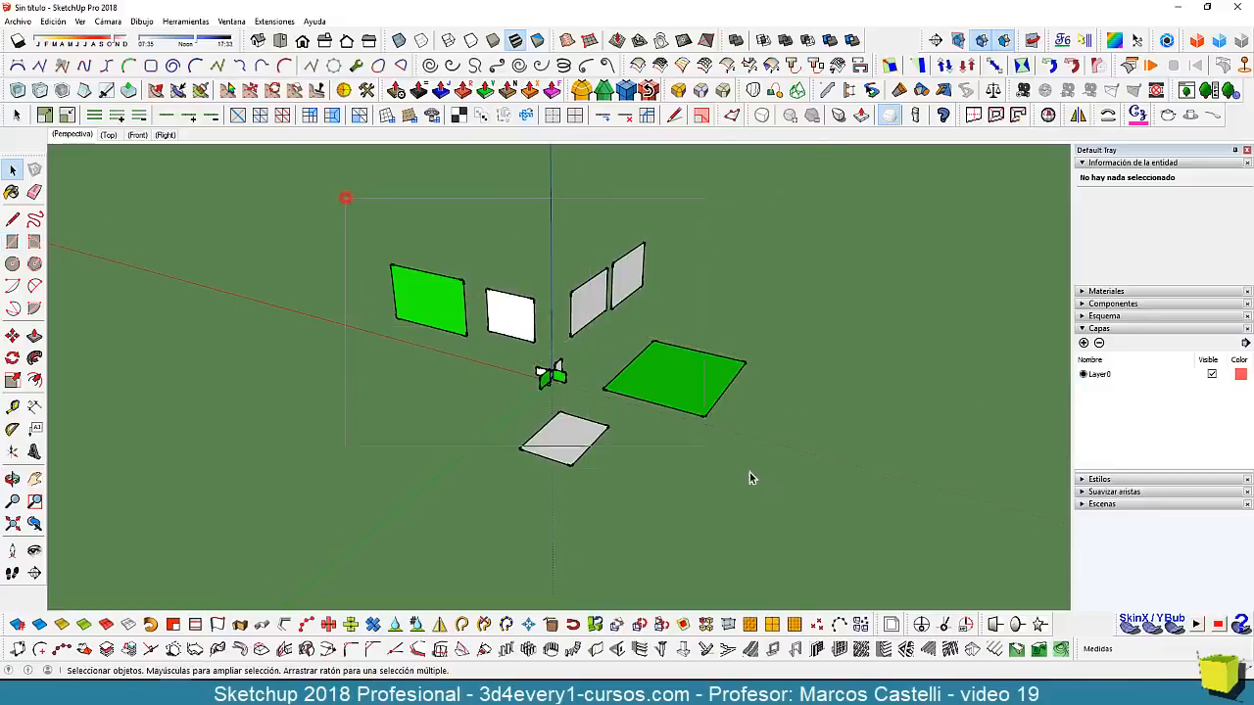
pyautogui.hotkey('ctrl', 'a')
pyautogui.press('Delete')
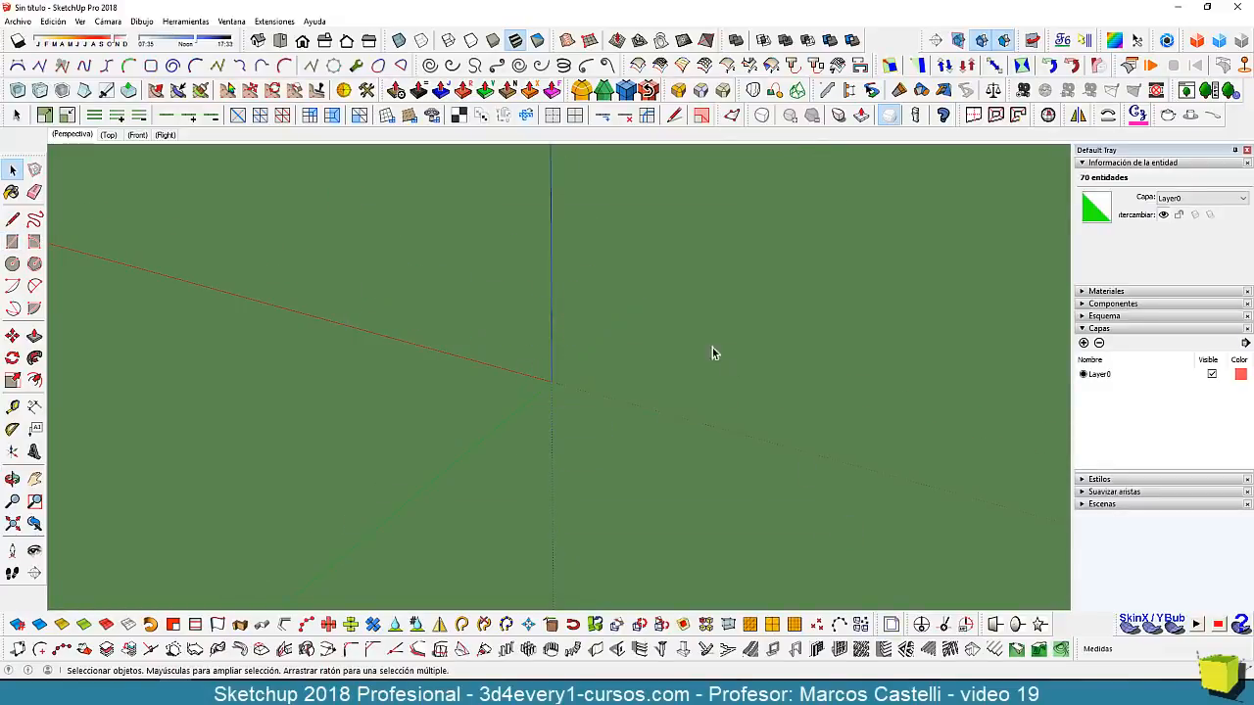
# In the isometric view, draw a horizontal rectangle on the ground in front of the origin.
pyautogui.click(257, 39)
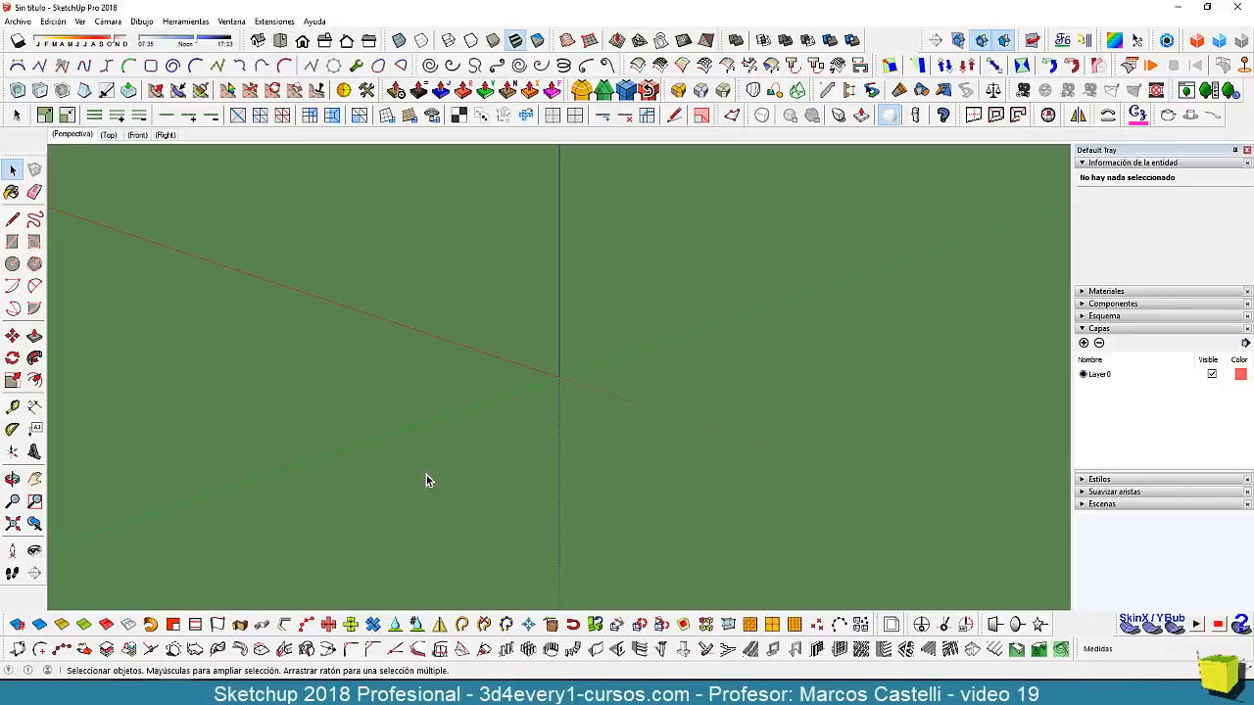
pyautogui.click(14, 243)
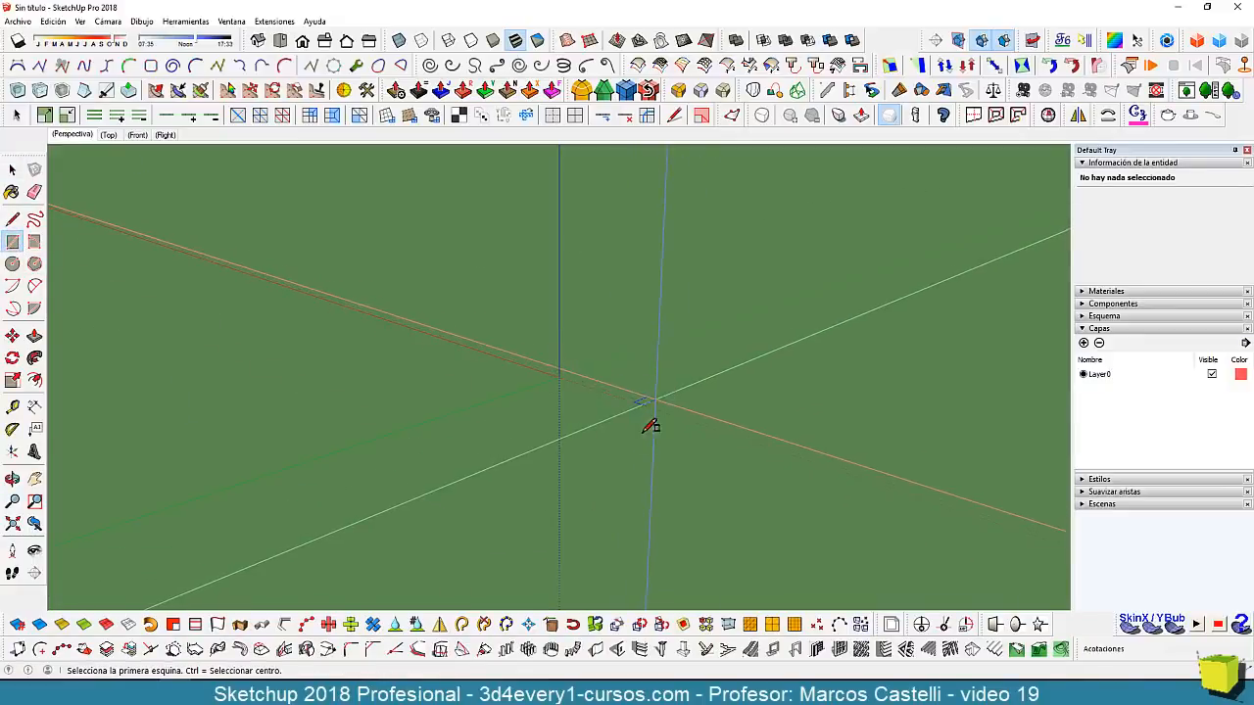
pyautogui.click(615, 560)
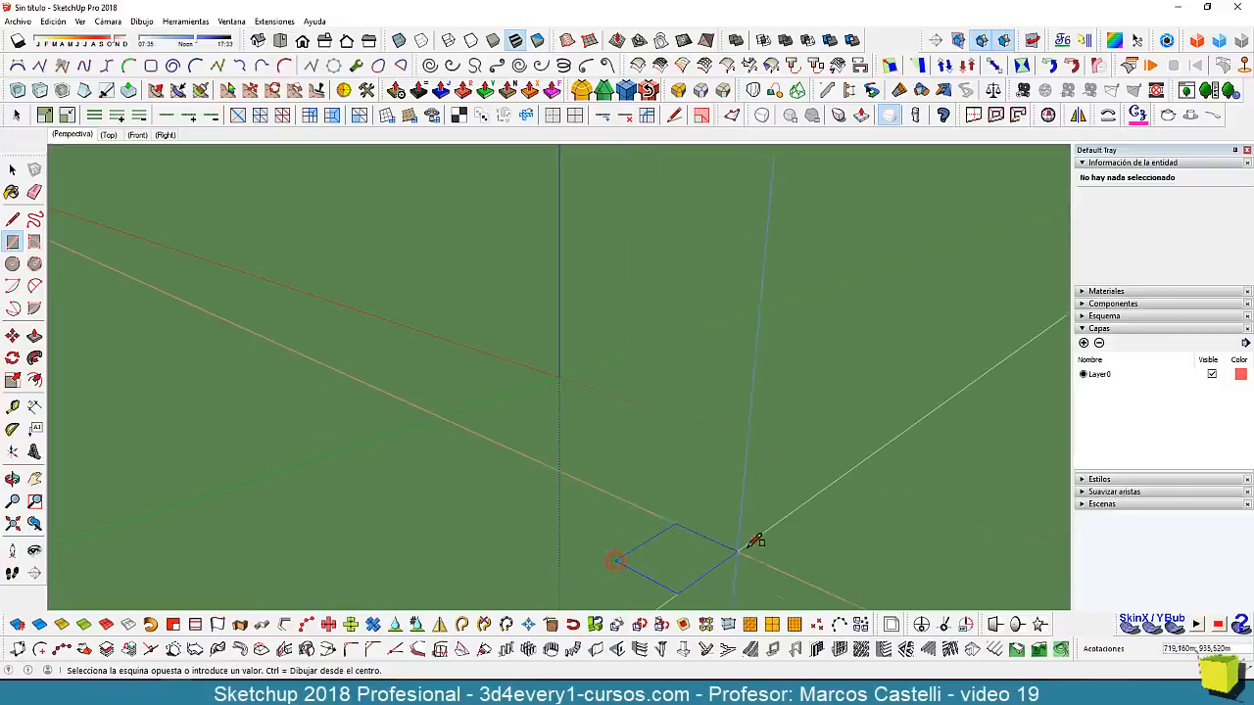
pyautogui.click(778, 533)
# Select the whole ground rectangle and move it straight down along the blue axis to a level below the ground plane.
pyautogui.scroll(-3, 646, 392)
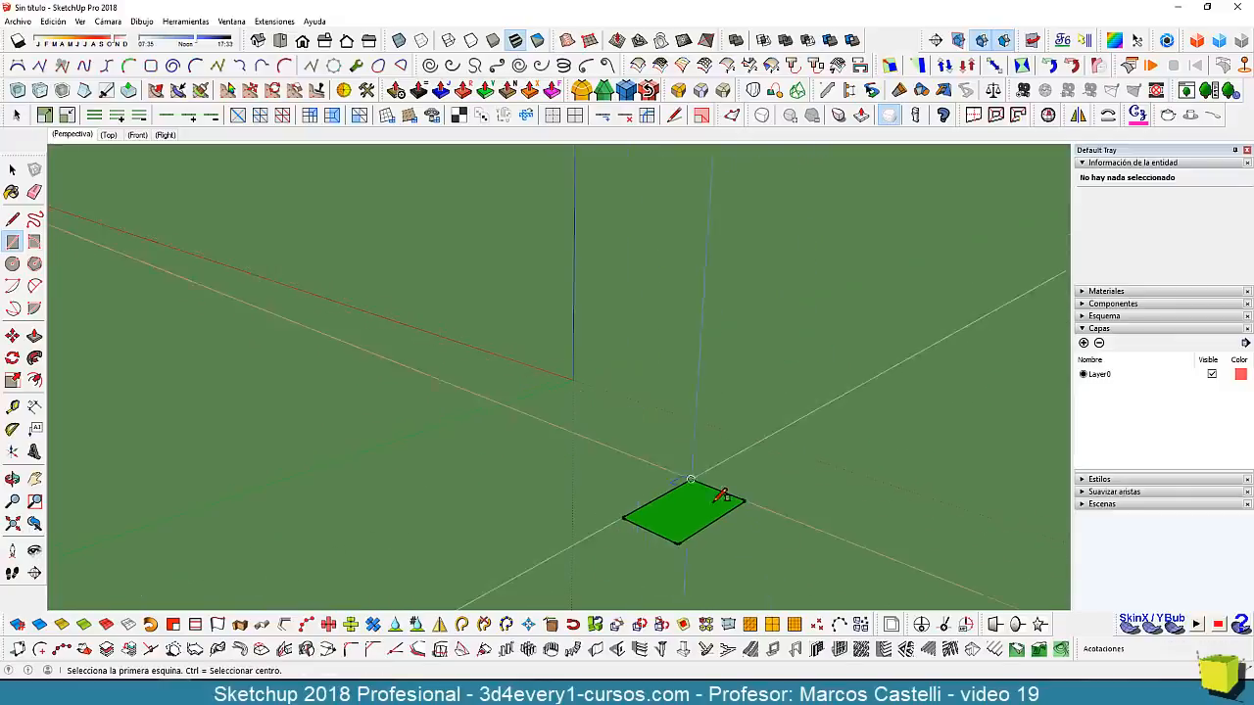
pyautogui.scroll(3, 723, 495)
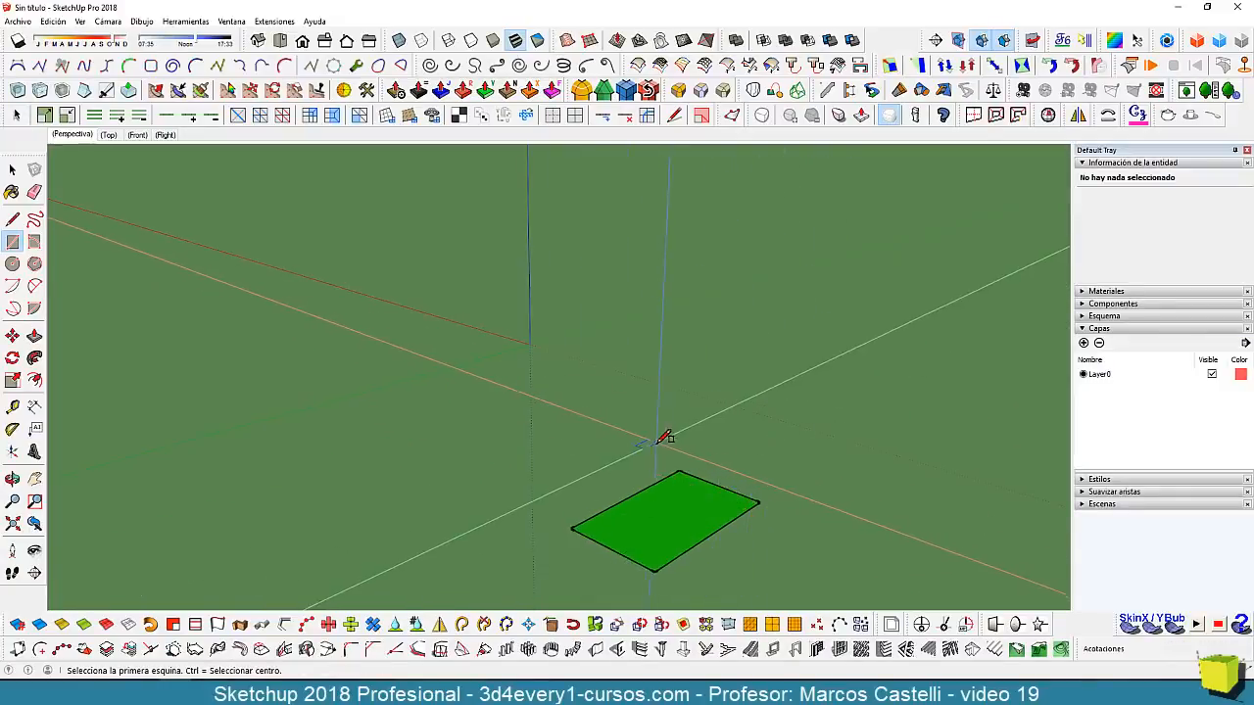
pyautogui.moveTo(664, 436); pyautogui.dragTo(578, 536, button='middle')
pyautogui.moveTo(673, 386)
pyautogui.mouseDown(button='middle')
pyautogui.moveTo(694, 389)
pyautogui.moveTo(691, 402)
pyautogui.mouseUp(button='middle')
pyautogui.moveTo(665, 475); pyautogui.dragTo(639, 489, button='middle')
pyautogui.press('space')
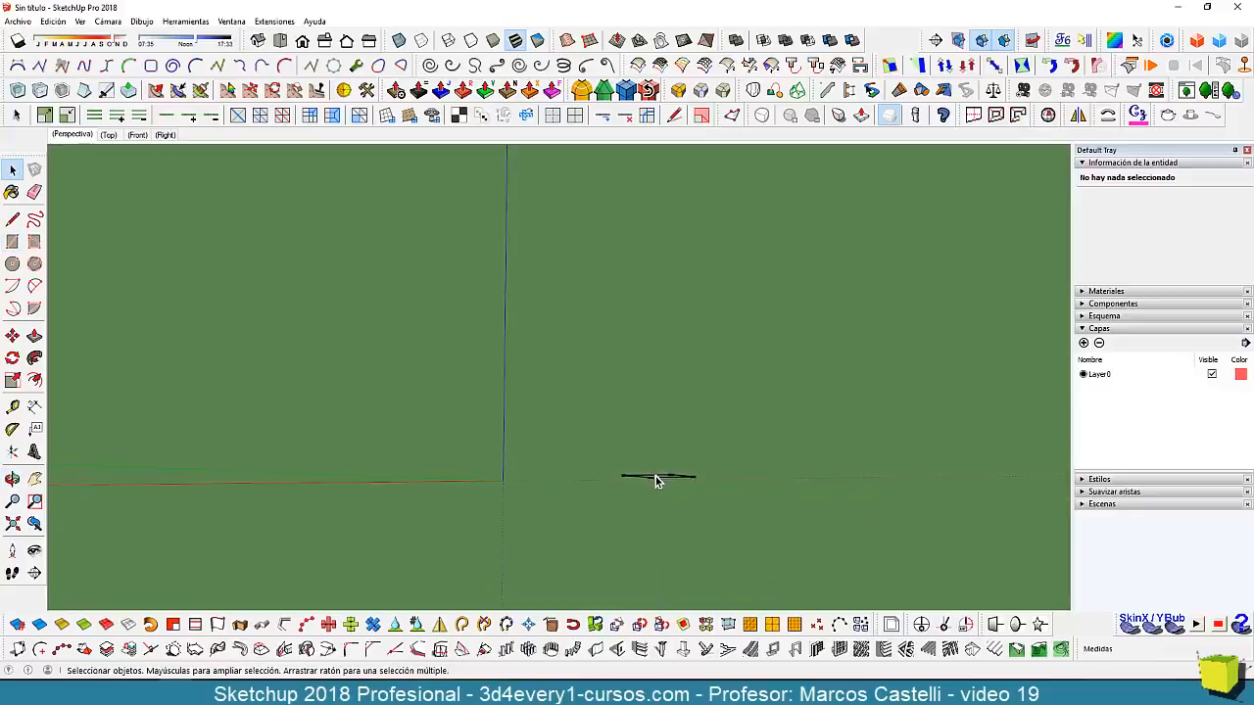
pyautogui.click(656, 477)
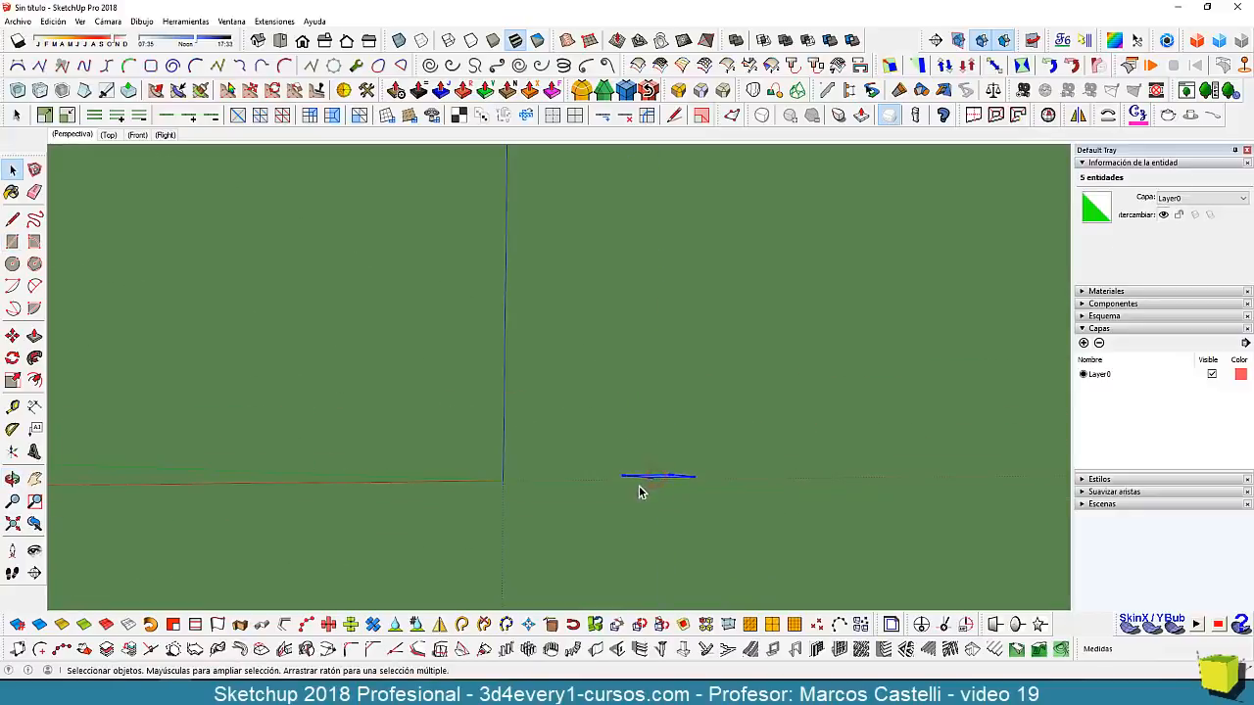
pyautogui.press('m')
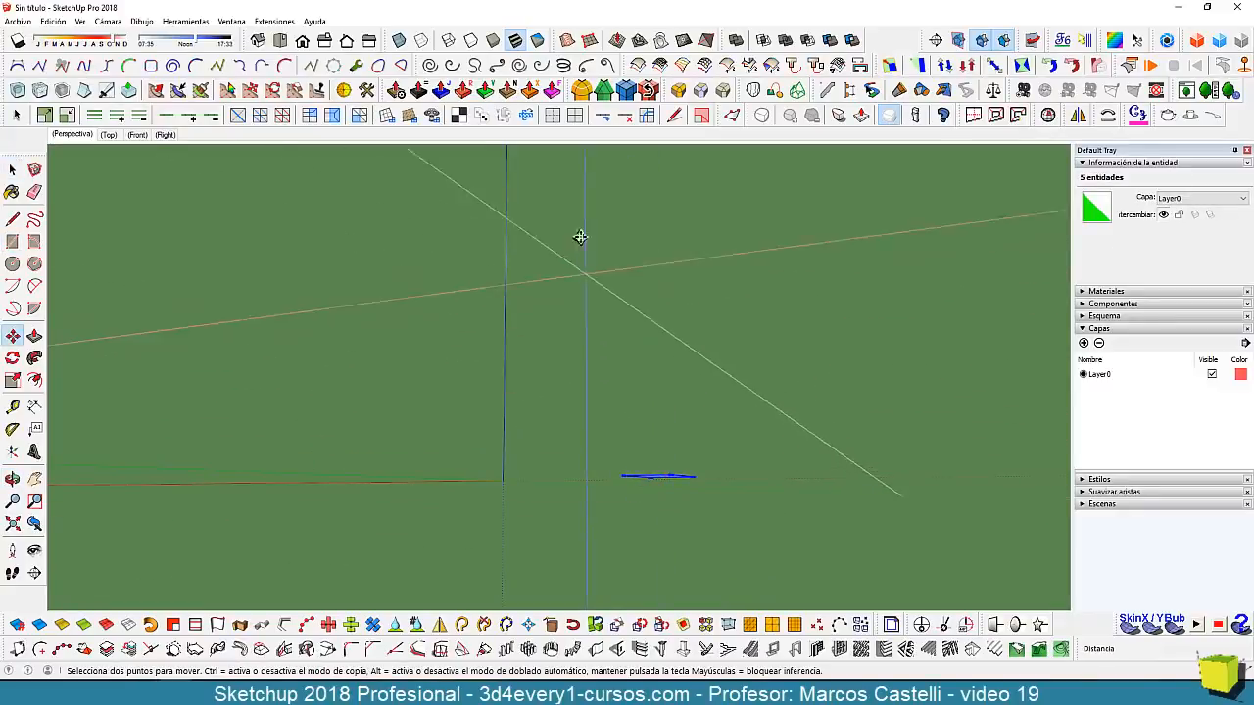
pyautogui.click(586, 191)
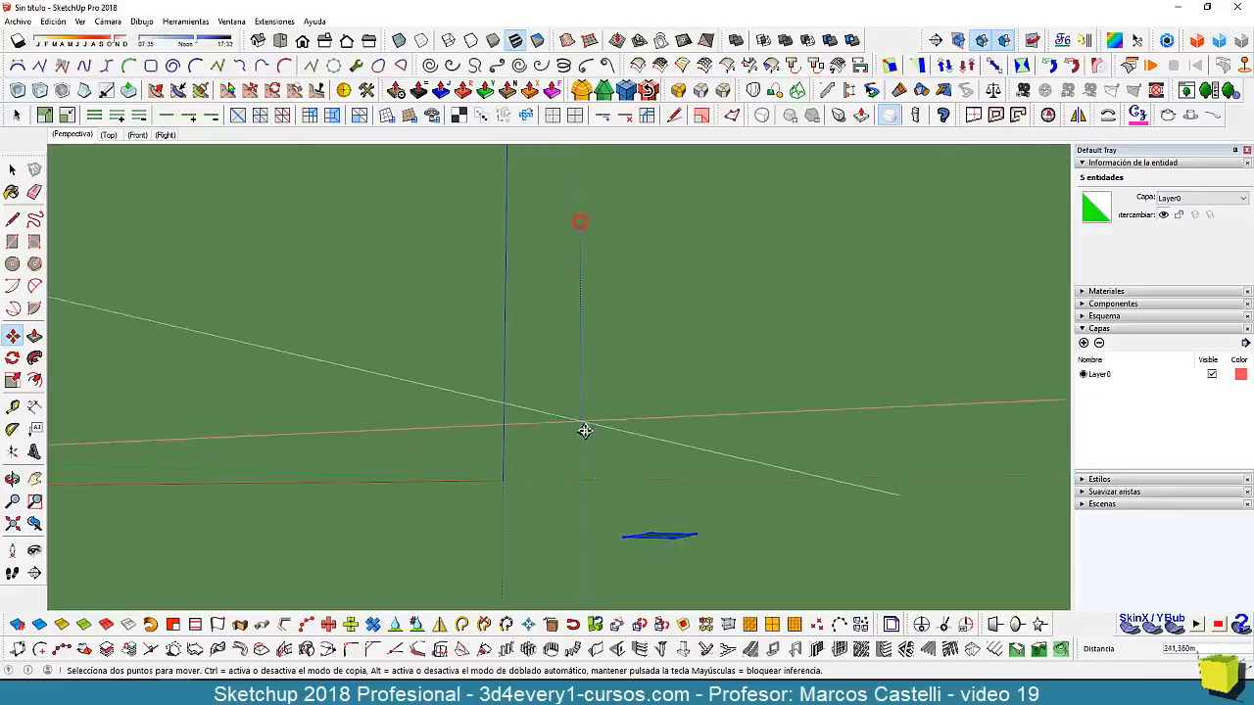
pyautogui.moveTo(759, 487); pyautogui.dragTo(632, 568, button='middle')
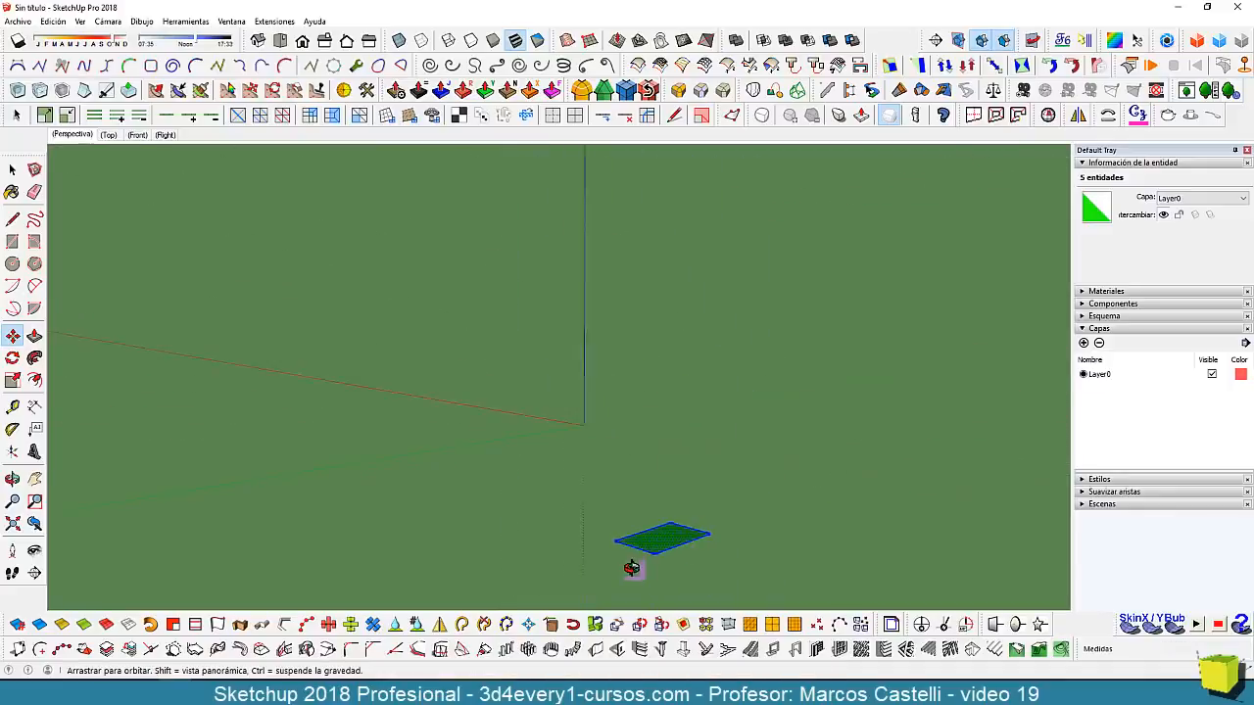
pyautogui.moveTo(564, 590); pyautogui.dragTo(611, 514, button='middle')
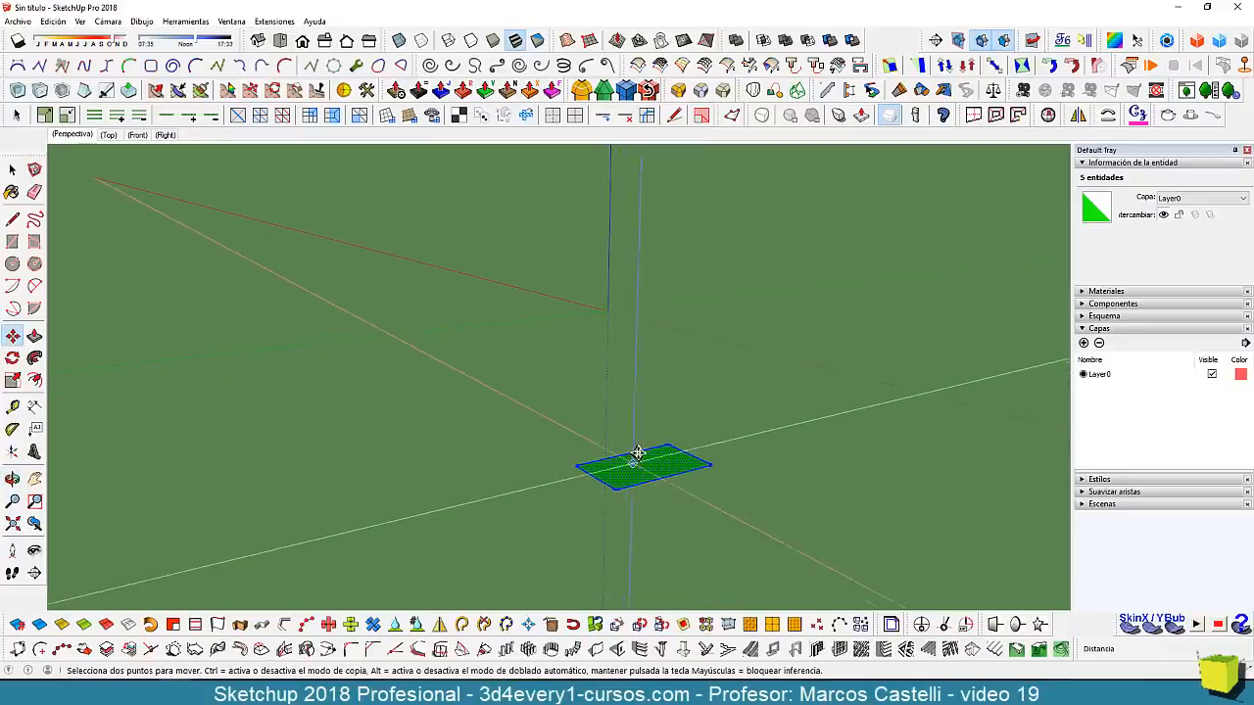
pyautogui.press('space')
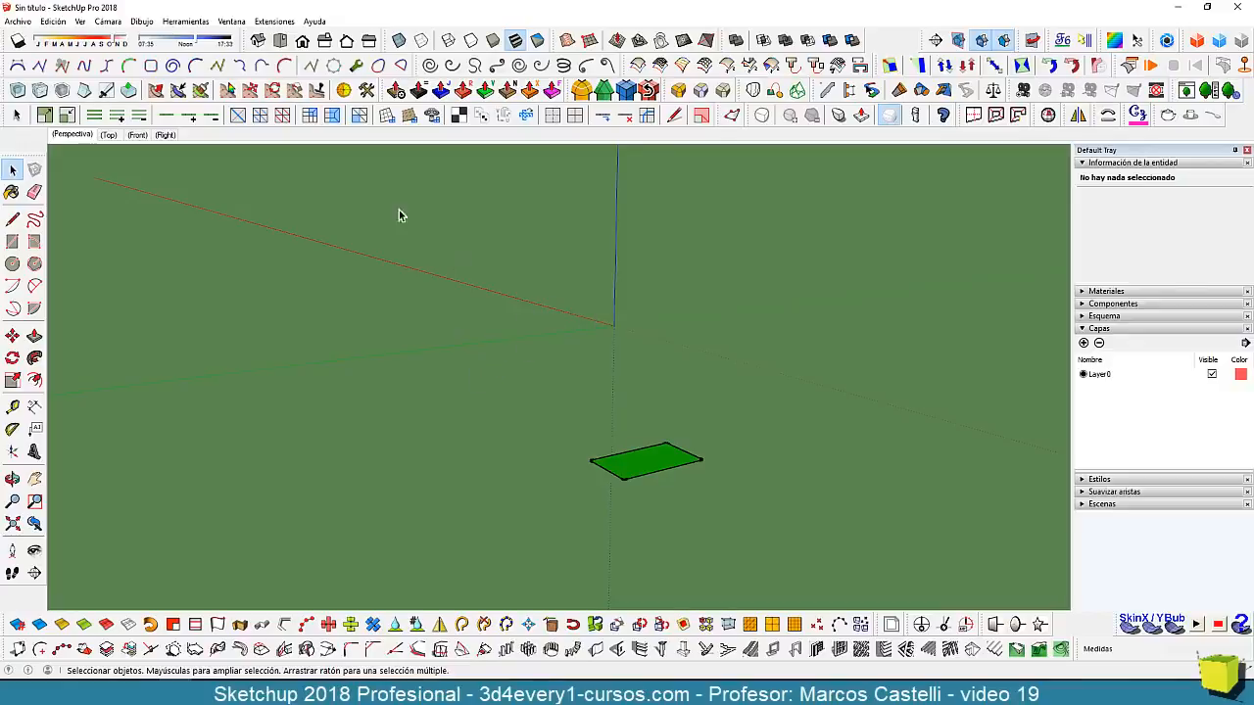
# Draw a rectangle about 2673 by 1549 m from the lowered rectangle's corner, and another about 2310 by 1266 m from the new one's back corner.
pyautogui.click(11, 243)
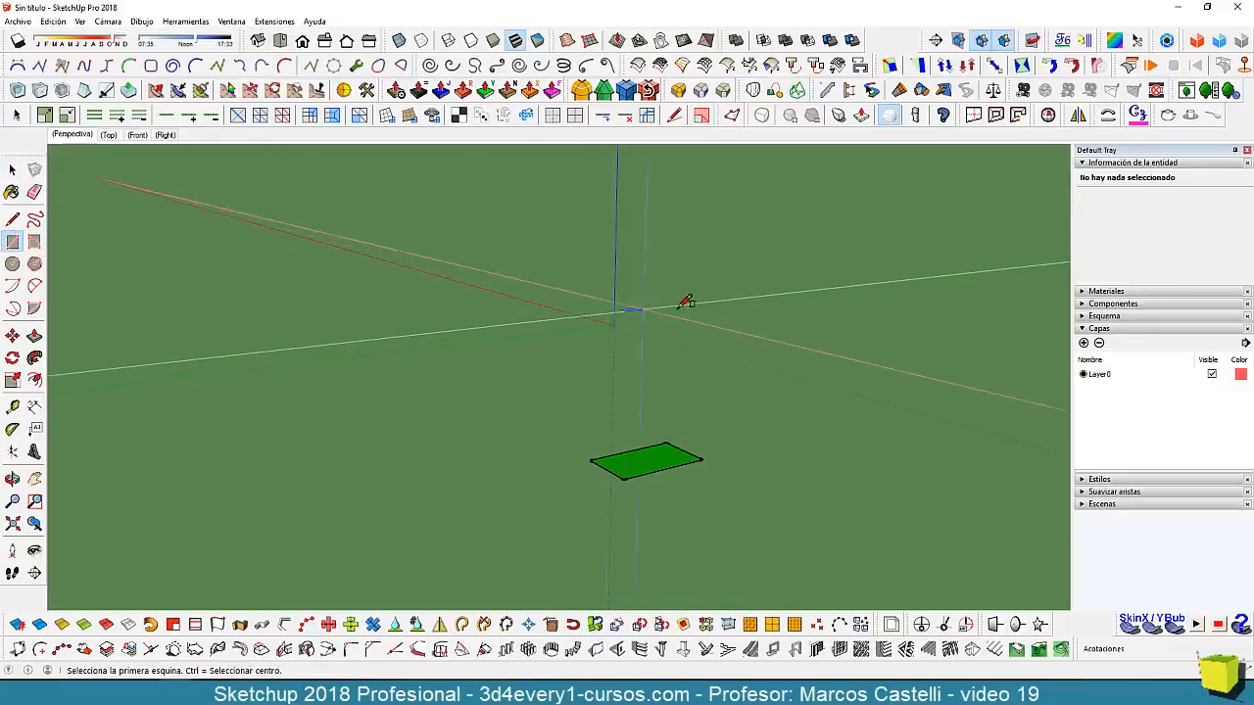
pyautogui.click(702, 459)
pyautogui.click(907, 456)
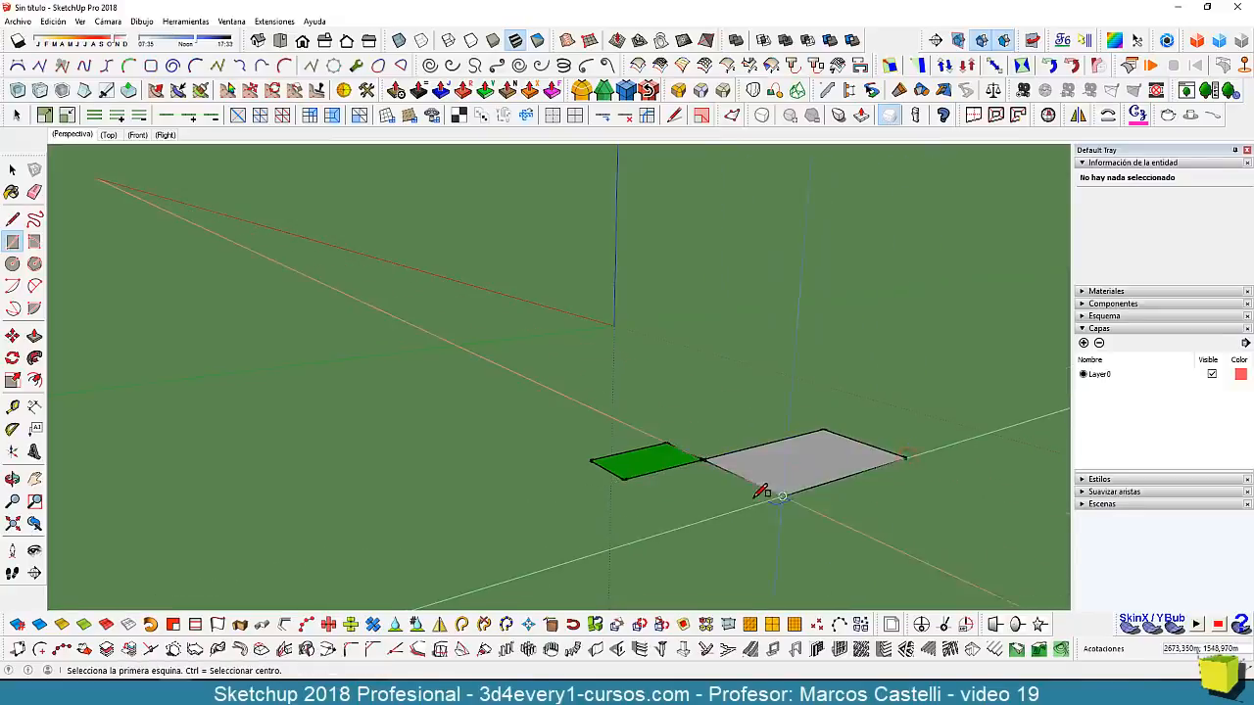
pyautogui.click(823, 429)
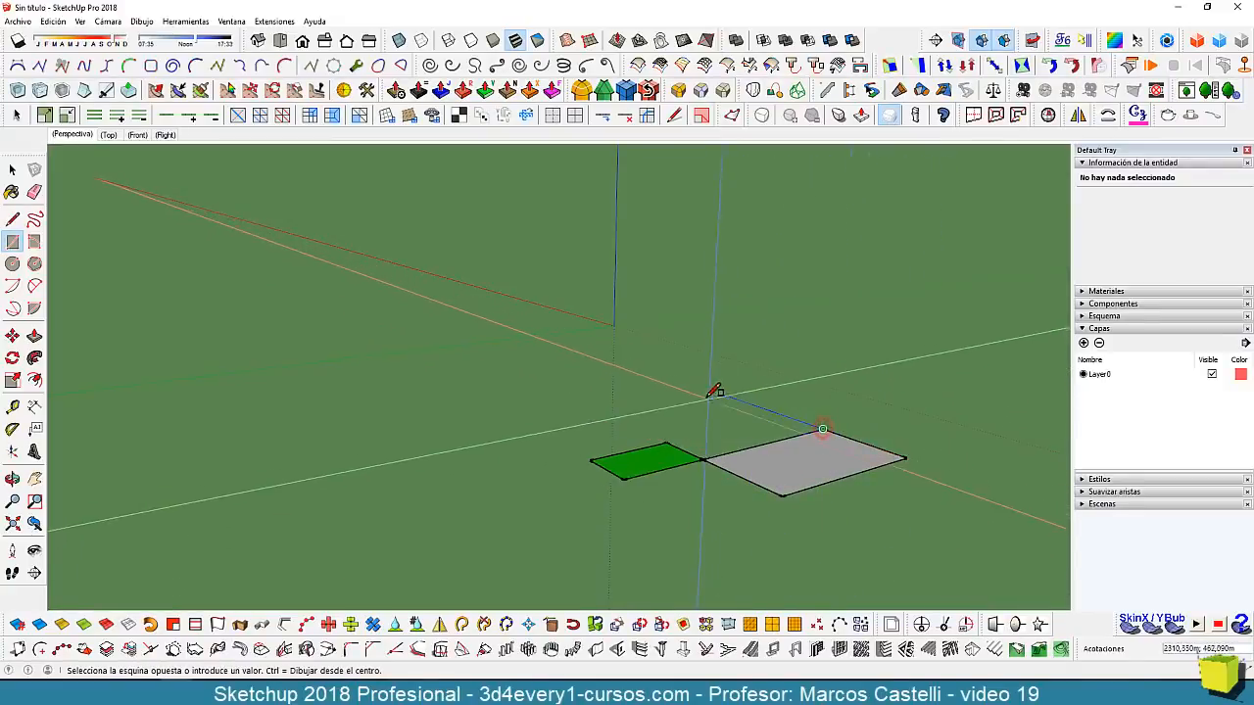
pyautogui.click(676, 405)
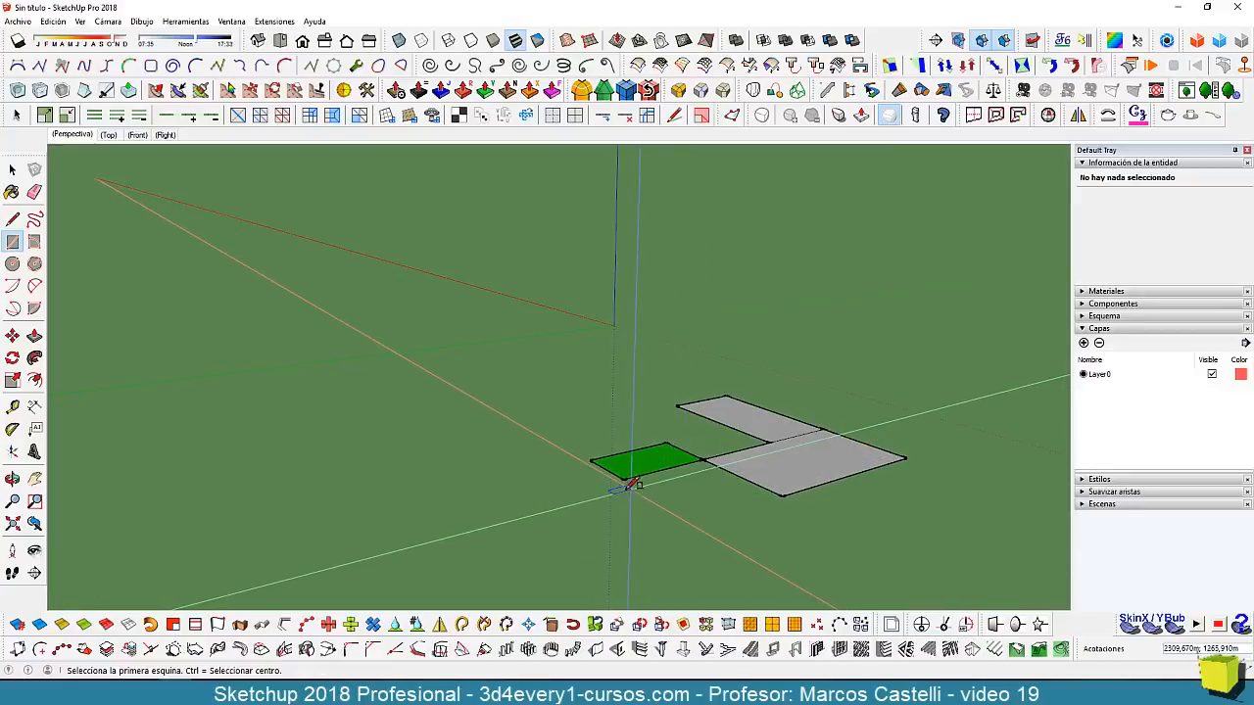
# Check from a low side angle that the three rectangles are coplanar, and delete them all.
pyautogui.moveTo(559, 554); pyautogui.dragTo(831, 473, button='middle')
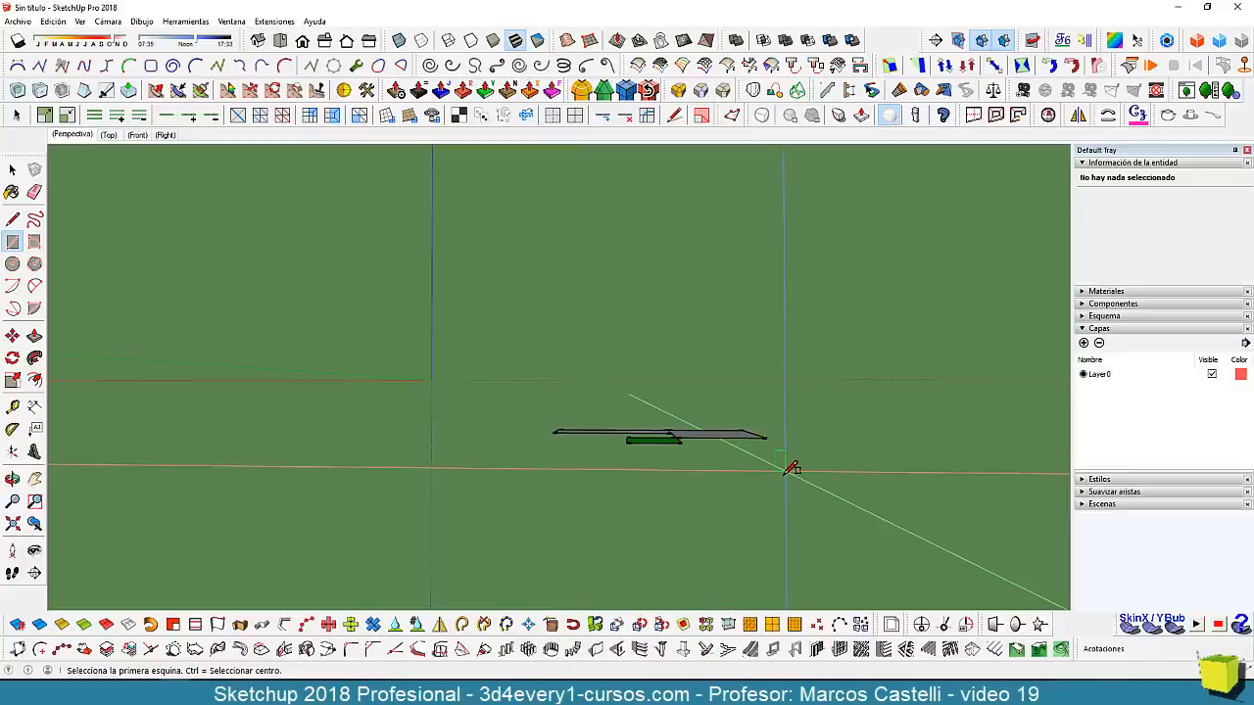
pyautogui.moveTo(780, 470); pyautogui.dragTo(533, 564, button='middle')
pyautogui.scroll(-1, 544, 553)
pyautogui.press('space')
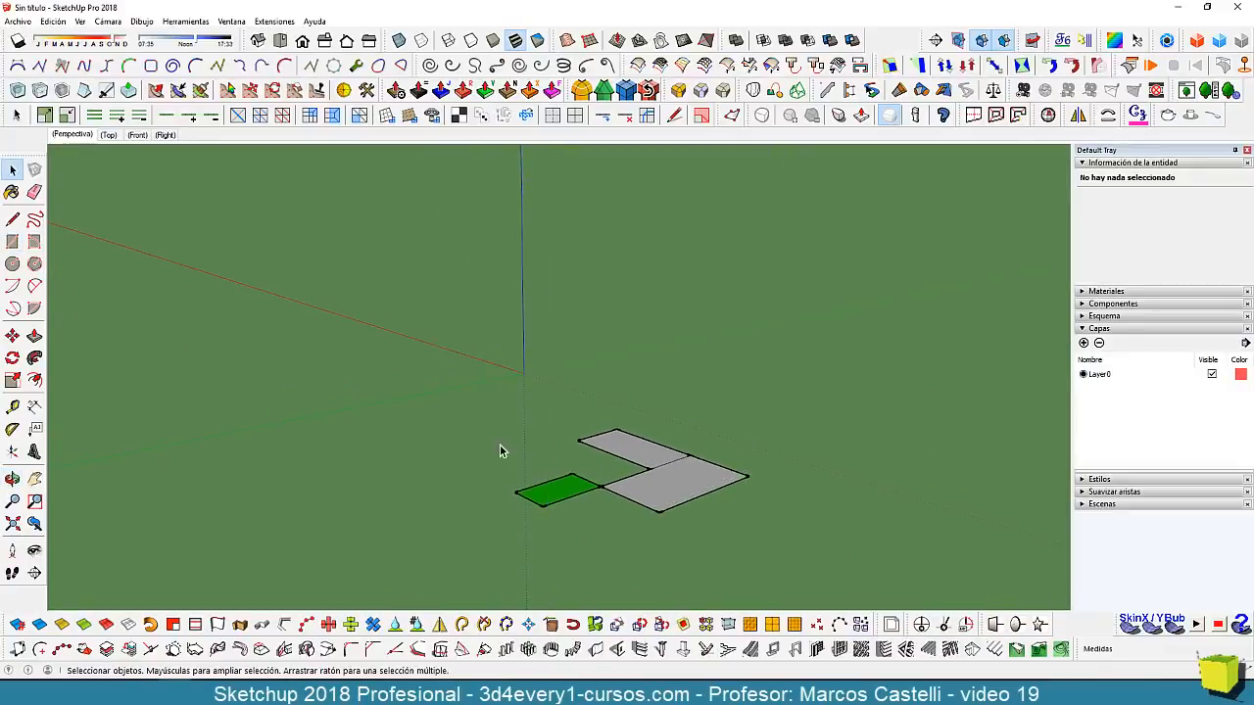
pyautogui.moveTo(794, 552); pyautogui.dragTo(794, 551)
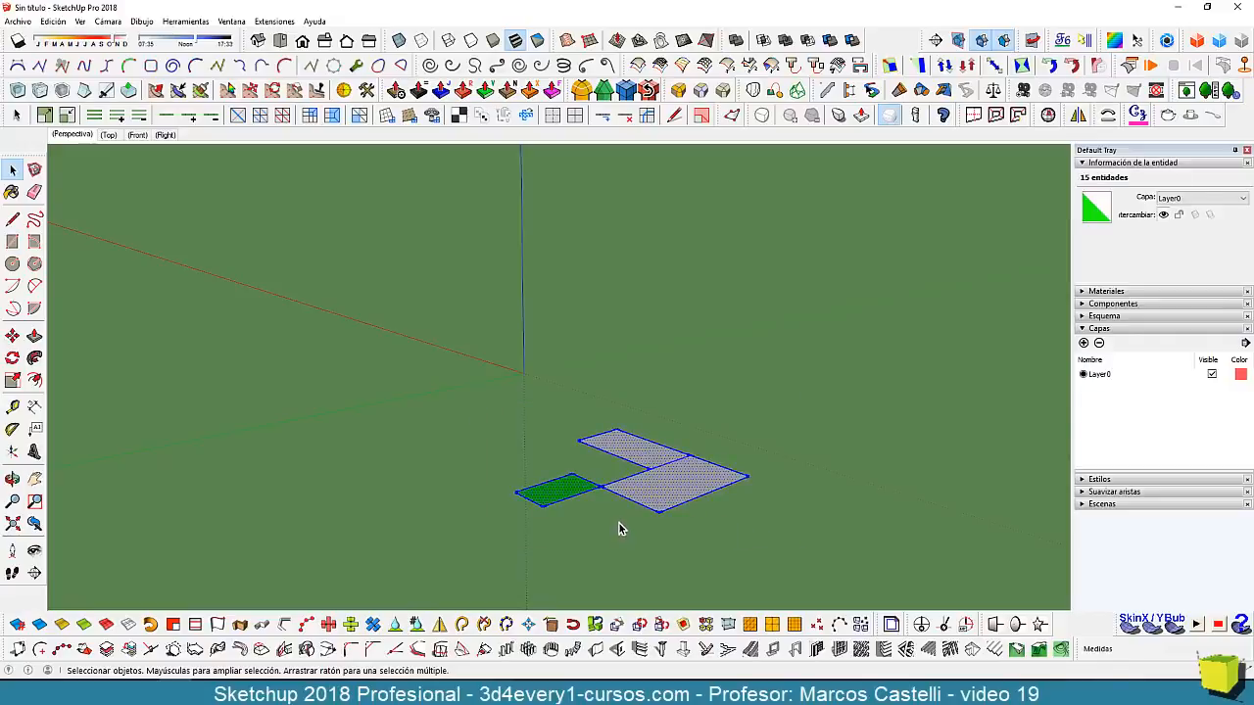
pyautogui.moveTo(559, 485); pyautogui.dragTo(559, 517, button='middle')
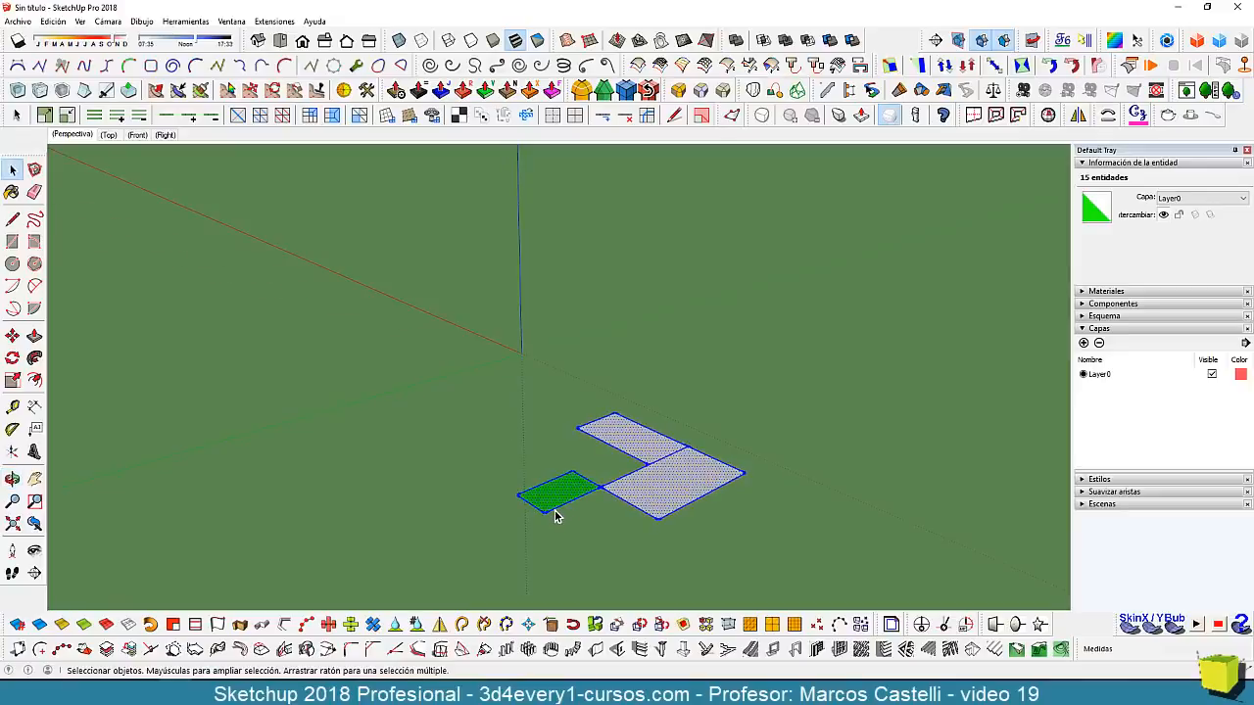
pyautogui.press('Delete')
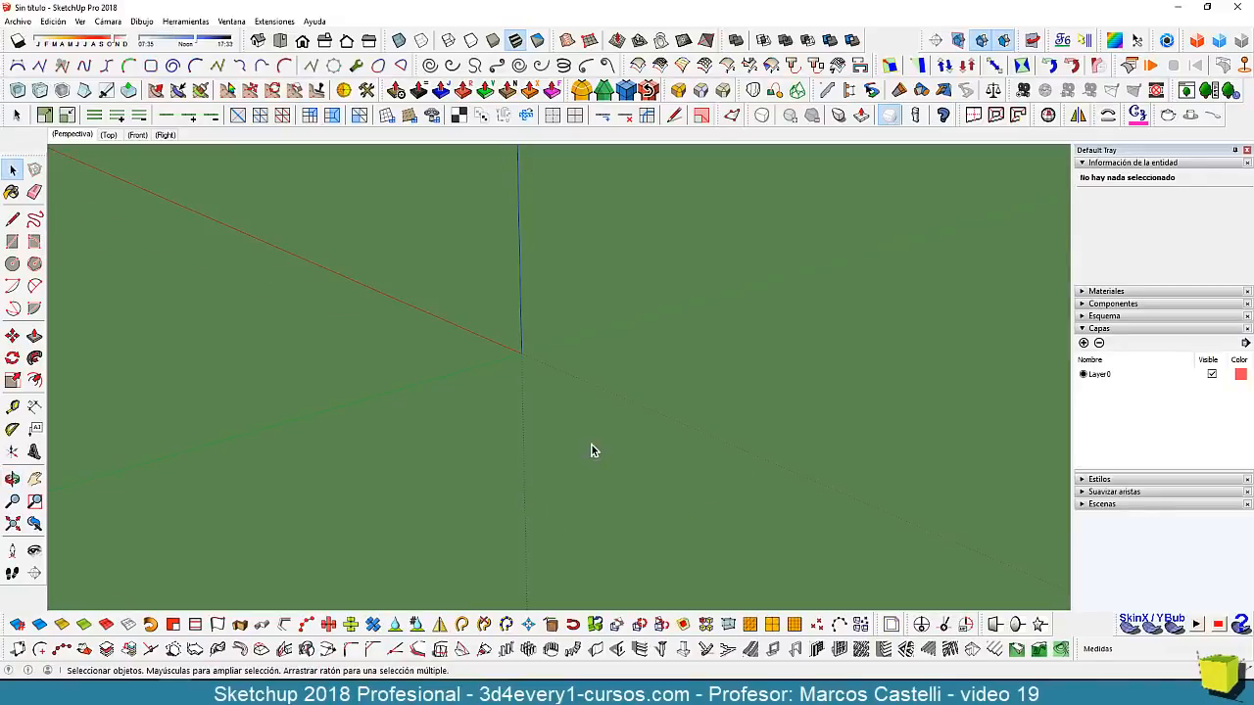
# In the top view, draw a rectangle about 3417 by 2496 m around the origin.
pyautogui.click(282, 37)
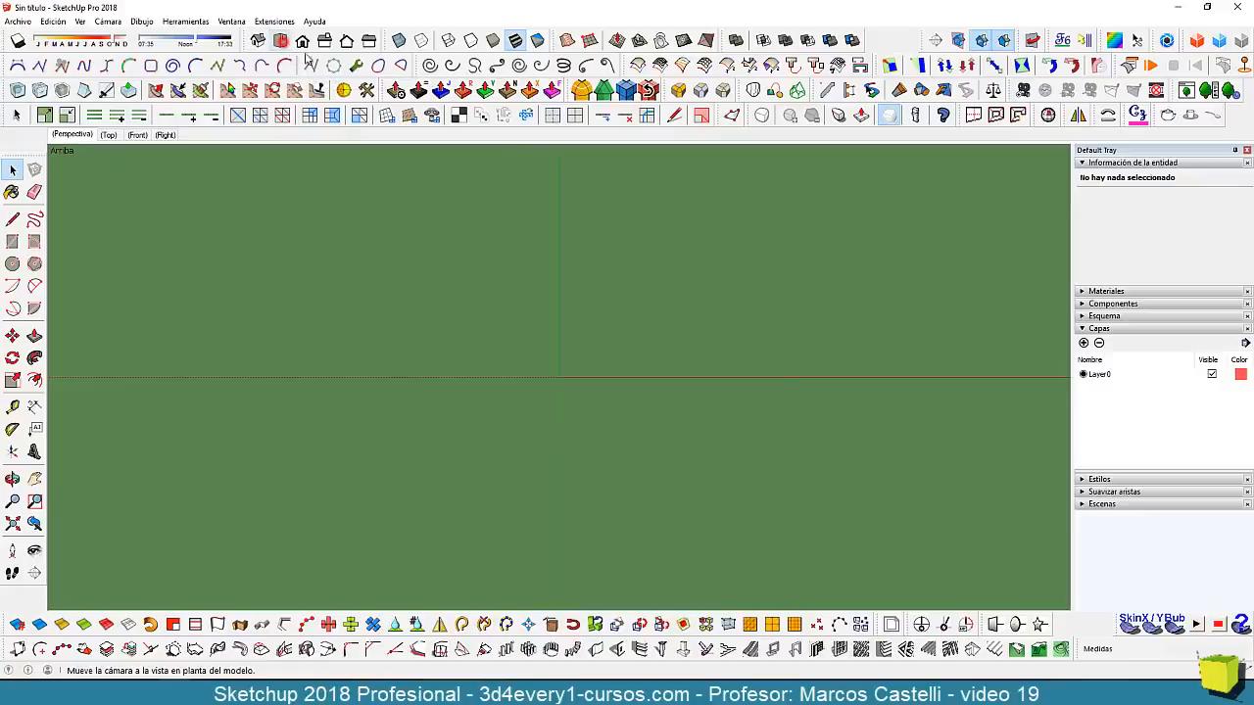
pyautogui.click(13, 242)
pyautogui.click(506, 343)
pyautogui.click(640, 439)
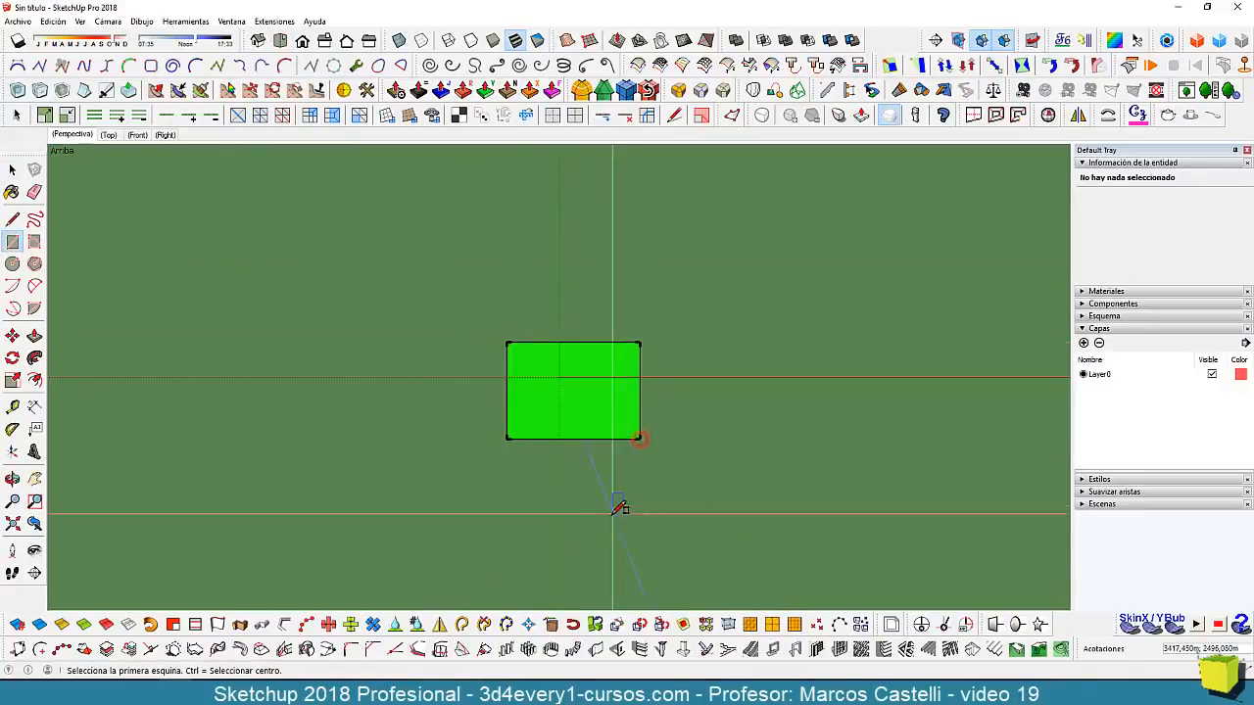
# From a raised angle, draw a rectangle about 8925 by 4000 m from the existing one's corner and another about 5402 by 3338 m from its back corner.
pyautogui.moveTo(738, 518); pyautogui.dragTo(455, 481, button='middle')
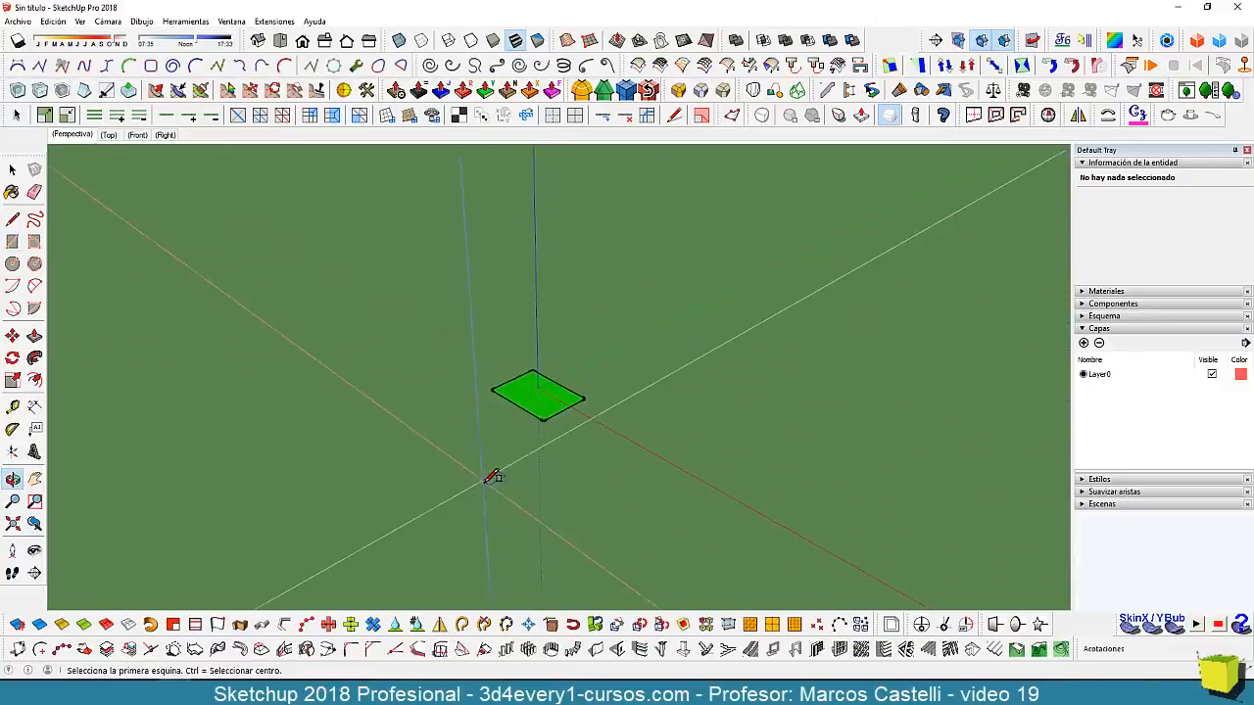
pyautogui.scroll(3, 615, 382)
pyautogui.scroll(-2, 568, 432)
pyautogui.keyDown('shift'); pyautogui.moveTo(542, 467); pyautogui.dragTo(610, 425, button='middle'); pyautogui.keyUp('shift')
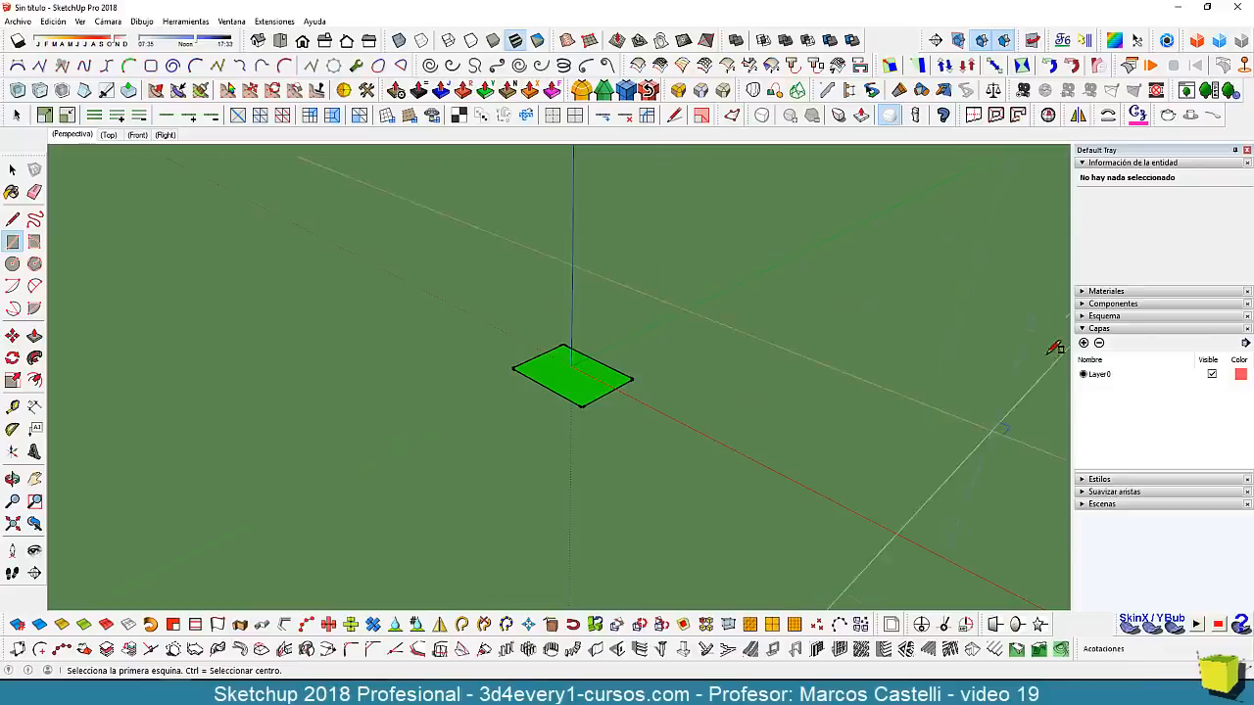
pyautogui.click(633, 378)
pyautogui.click(868, 335)
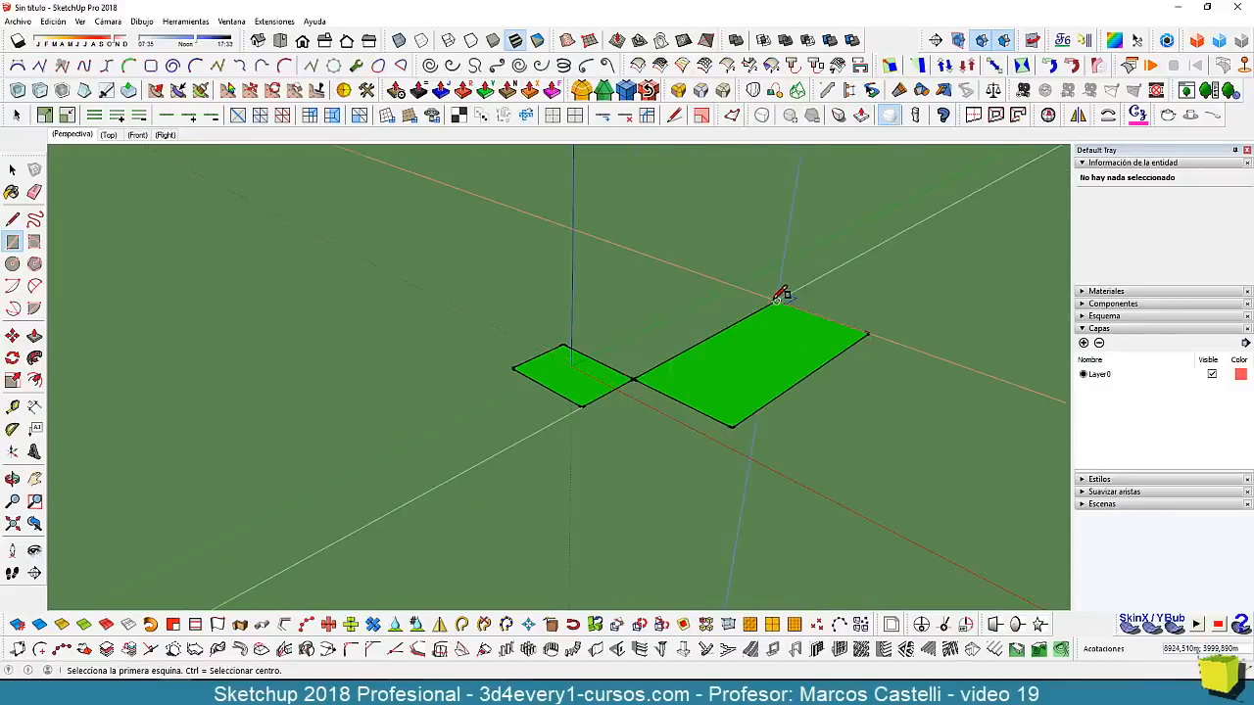
pyautogui.click(626, 285)
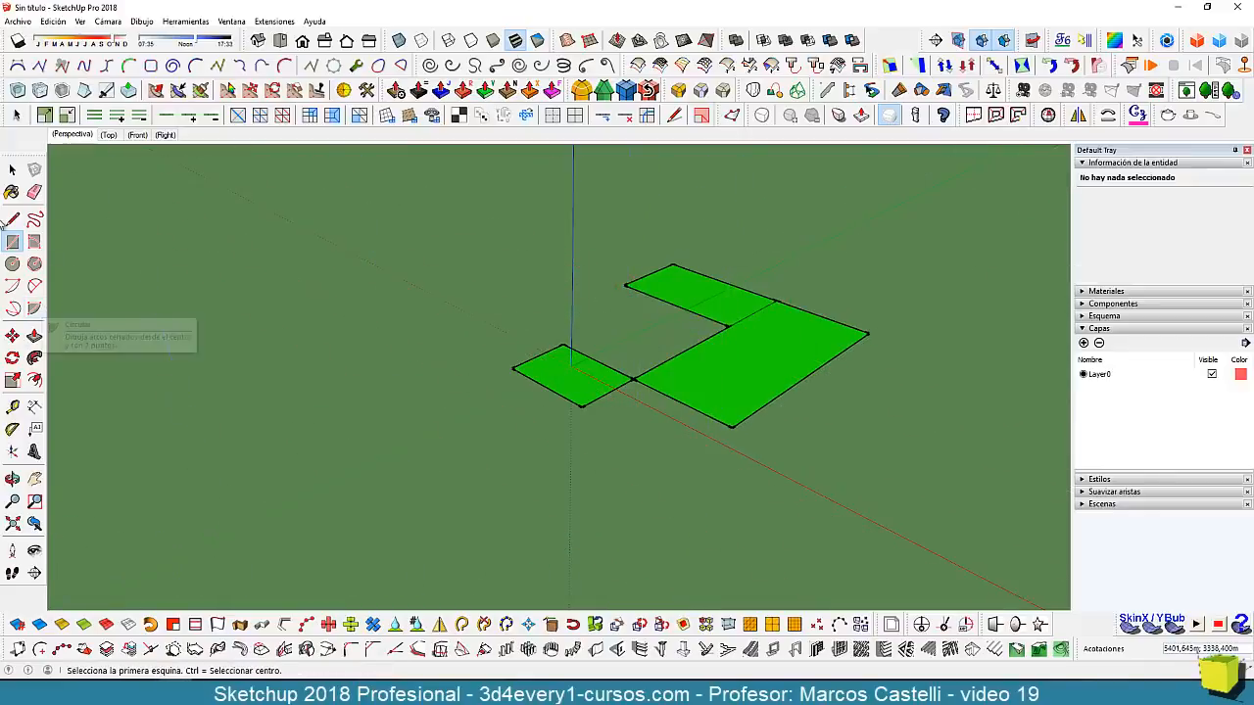
# In the top view, draw a circle with a radius of about 2199 m beside the large rectangle.
pyautogui.click(13, 265)
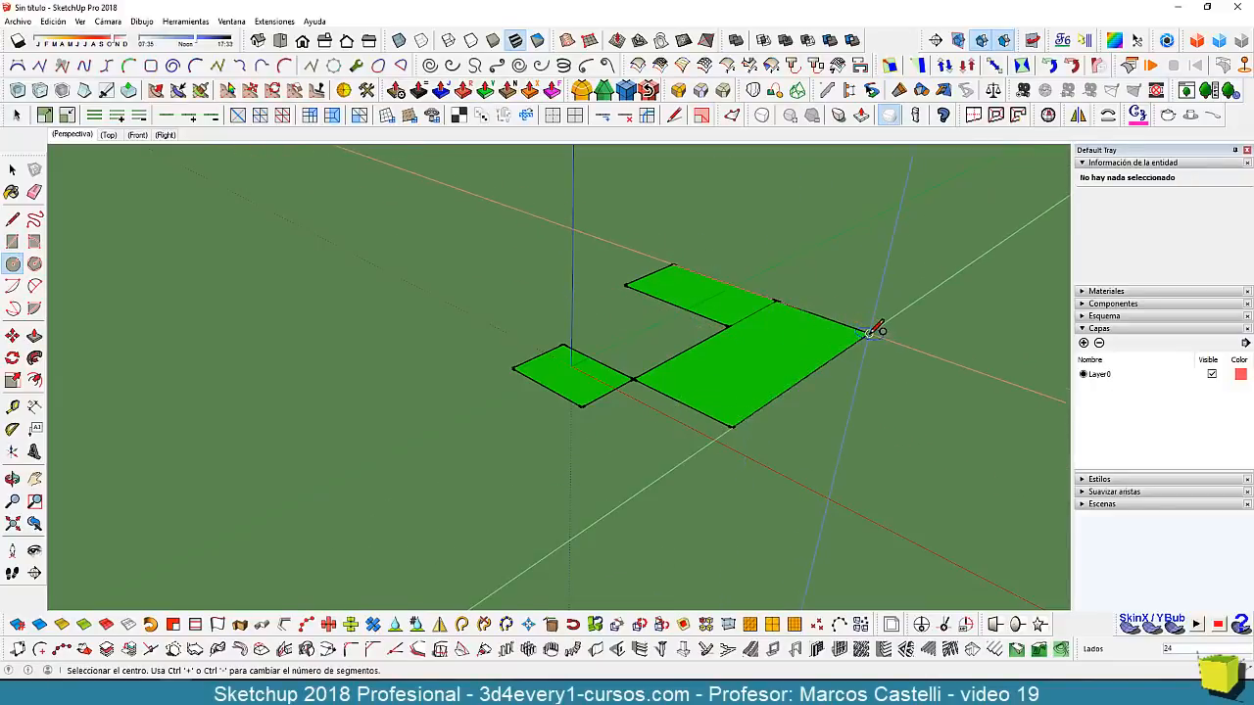
pyautogui.moveTo(856, 308); pyautogui.dragTo(583, 453, button='middle')
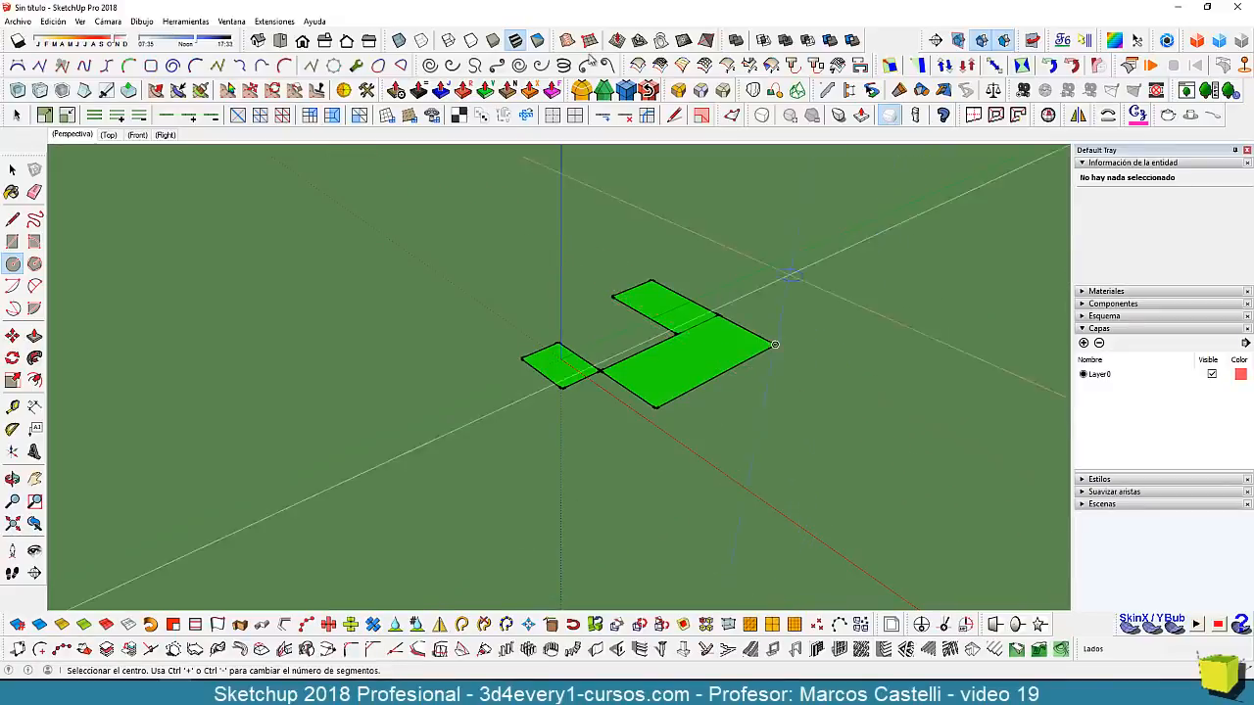
pyautogui.click(283, 40)
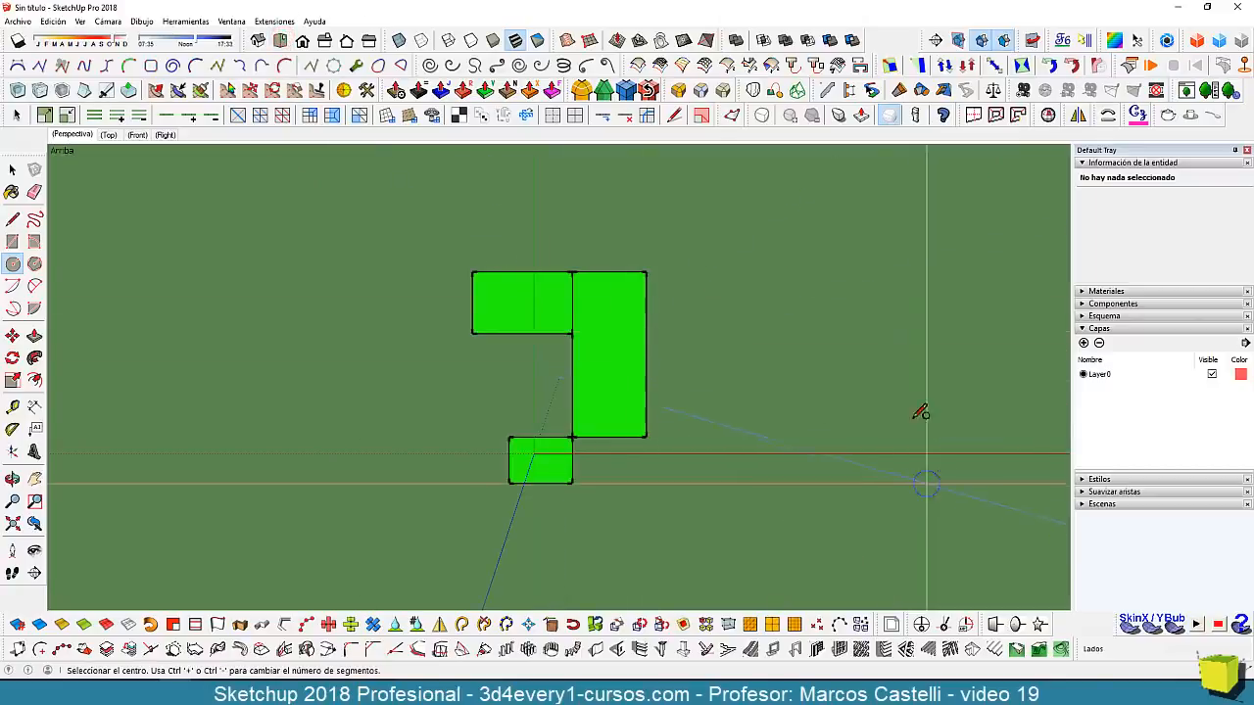
pyautogui.click(735, 359)
pyautogui.click(759, 333)
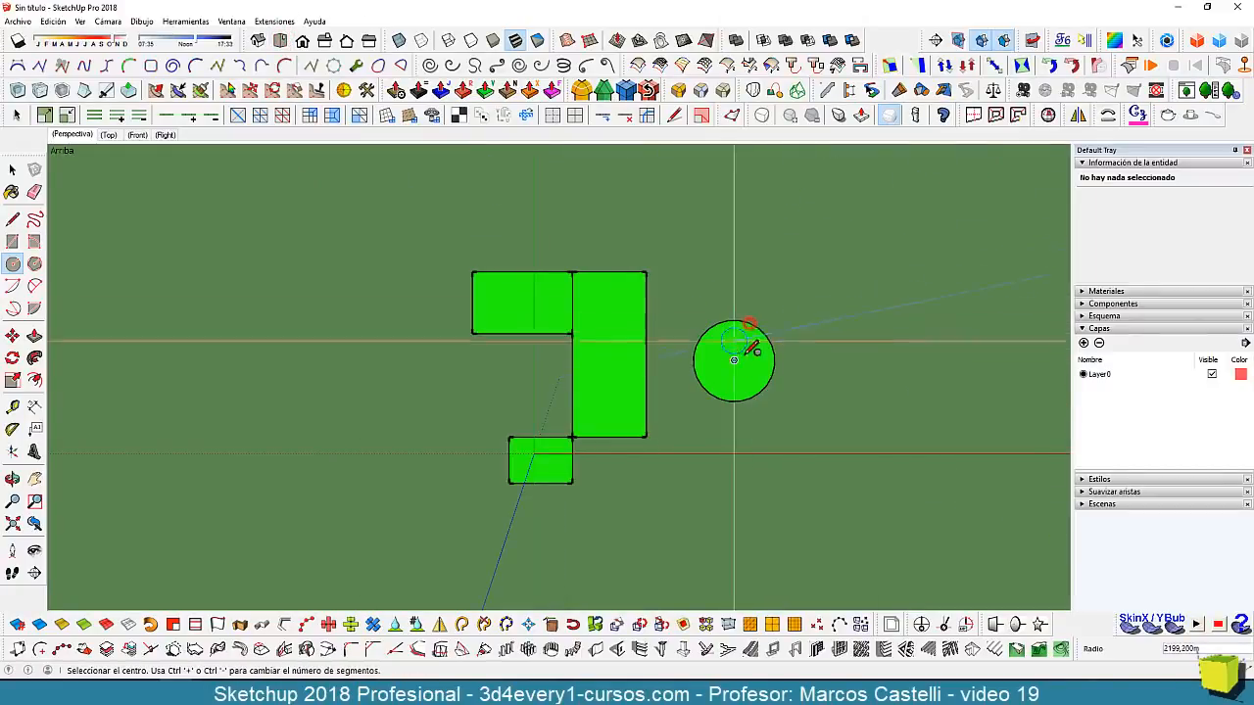
# From a raised angle, draw a rectangle about 5818 by 7093 m behind the circle and extrude it upward about 3264 m with Push/Pull.
pyautogui.moveTo(700, 422)
pyautogui.mouseDown(button='middle')
pyautogui.moveTo(692, 278)
pyautogui.moveTo(640, 265)
pyautogui.moveTo(626, 291)
pyautogui.moveTo(632, 401)
pyautogui.moveTo(680, 440)
pyautogui.moveTo(656, 444)
pyautogui.mouseUp(button='middle')
pyautogui.scroll(3, 700, 357)
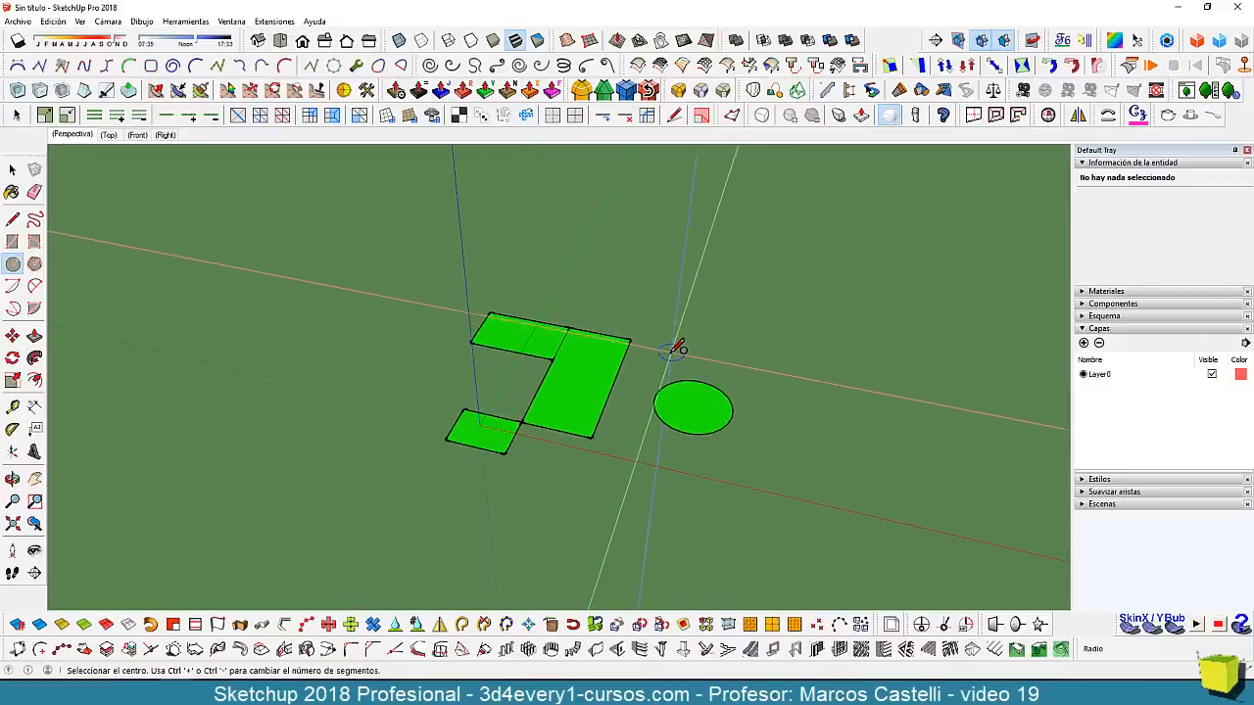
pyautogui.press('r')
pyautogui.click(675, 353)
pyautogui.click(779, 302)
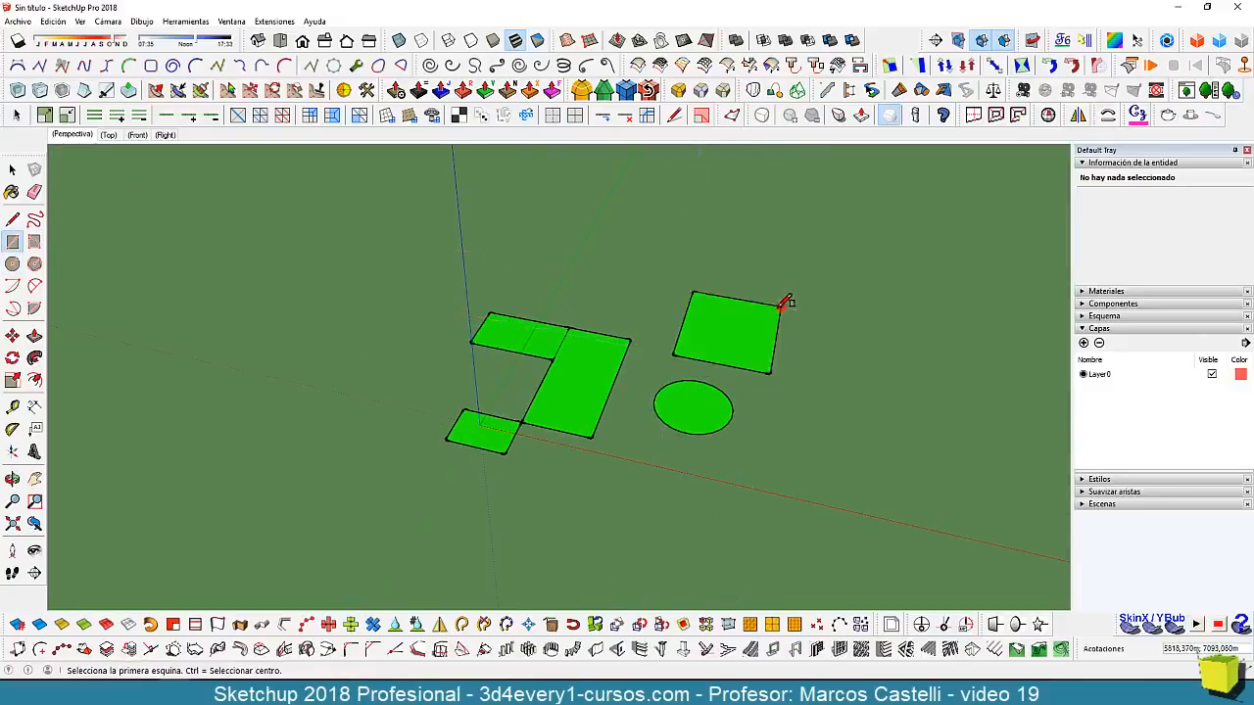
pyautogui.press('p')
pyautogui.click(750, 327)
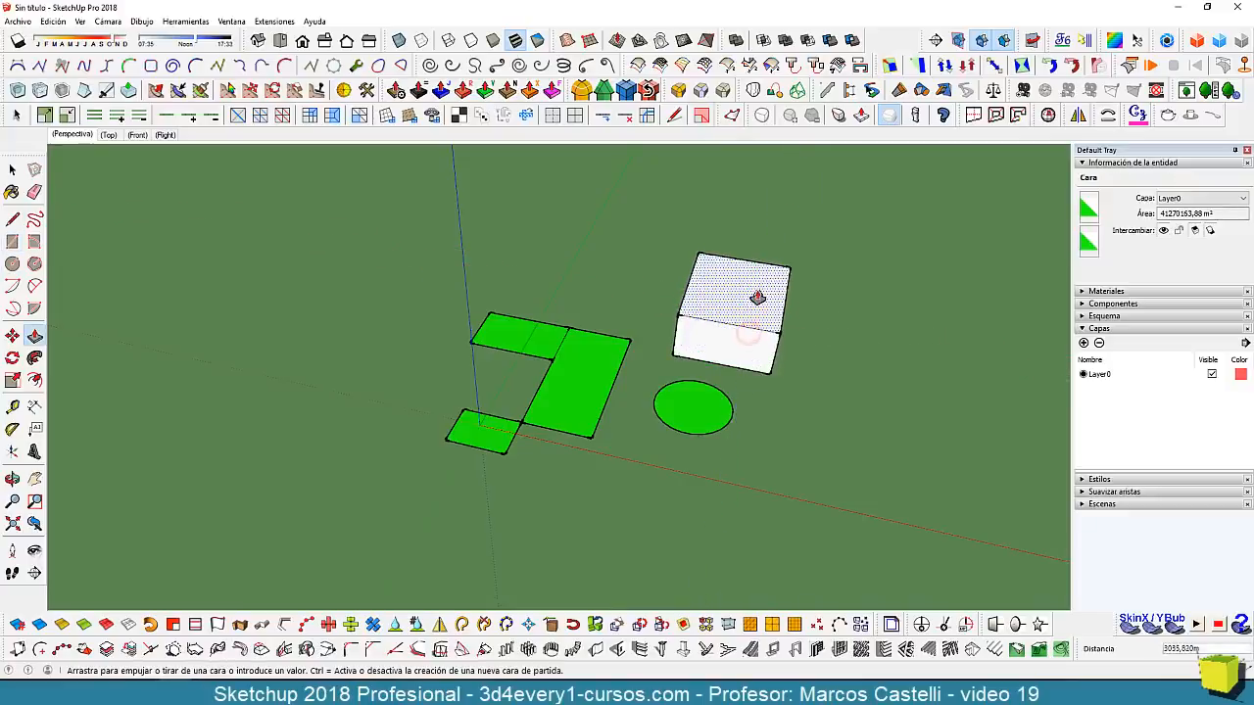
pyautogui.click(757, 289)
# In the top view, draw a circle of about 2803 m radius centred on the box's upper-right top corner.
pyautogui.click(279, 41)
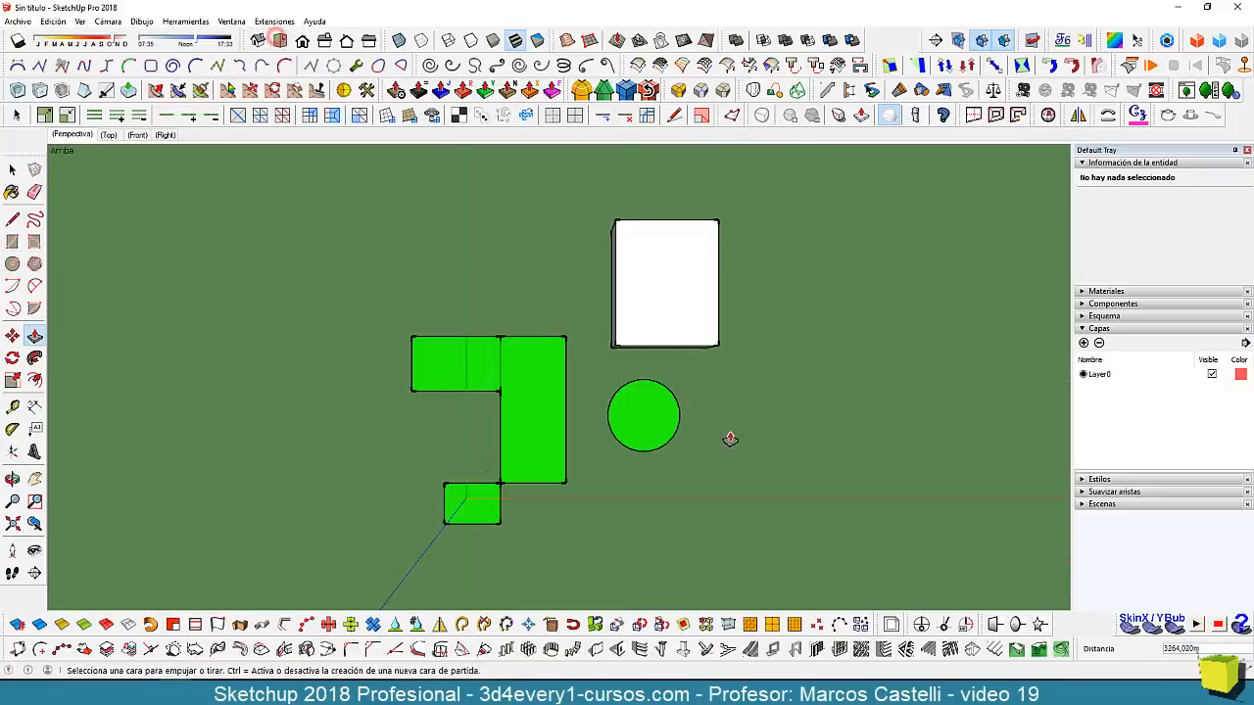
pyautogui.click(12, 264)
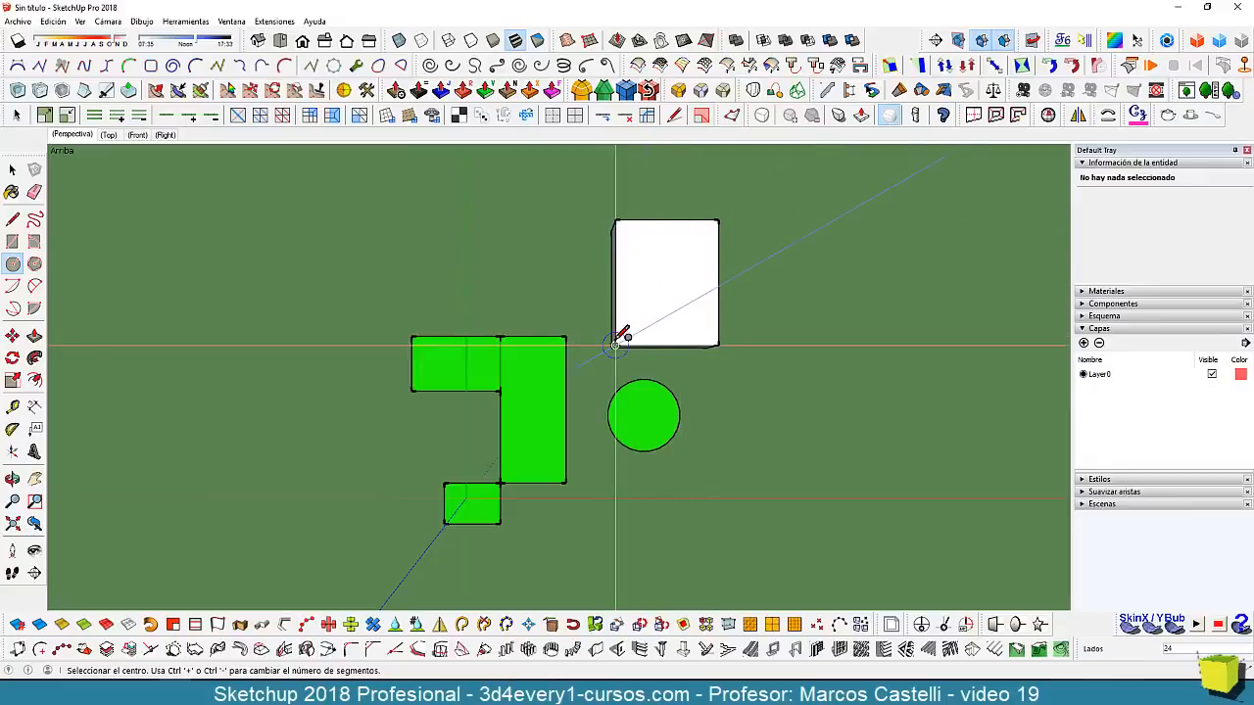
pyautogui.click(719, 220)
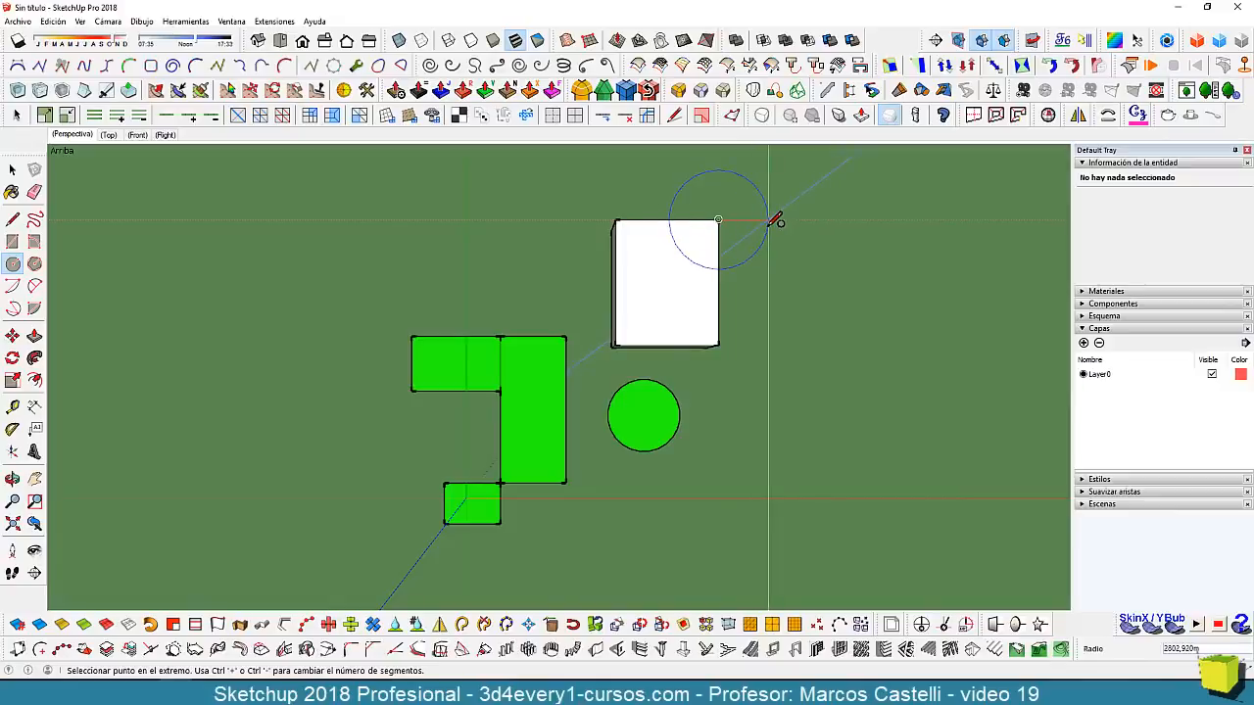
pyautogui.click(769, 220)
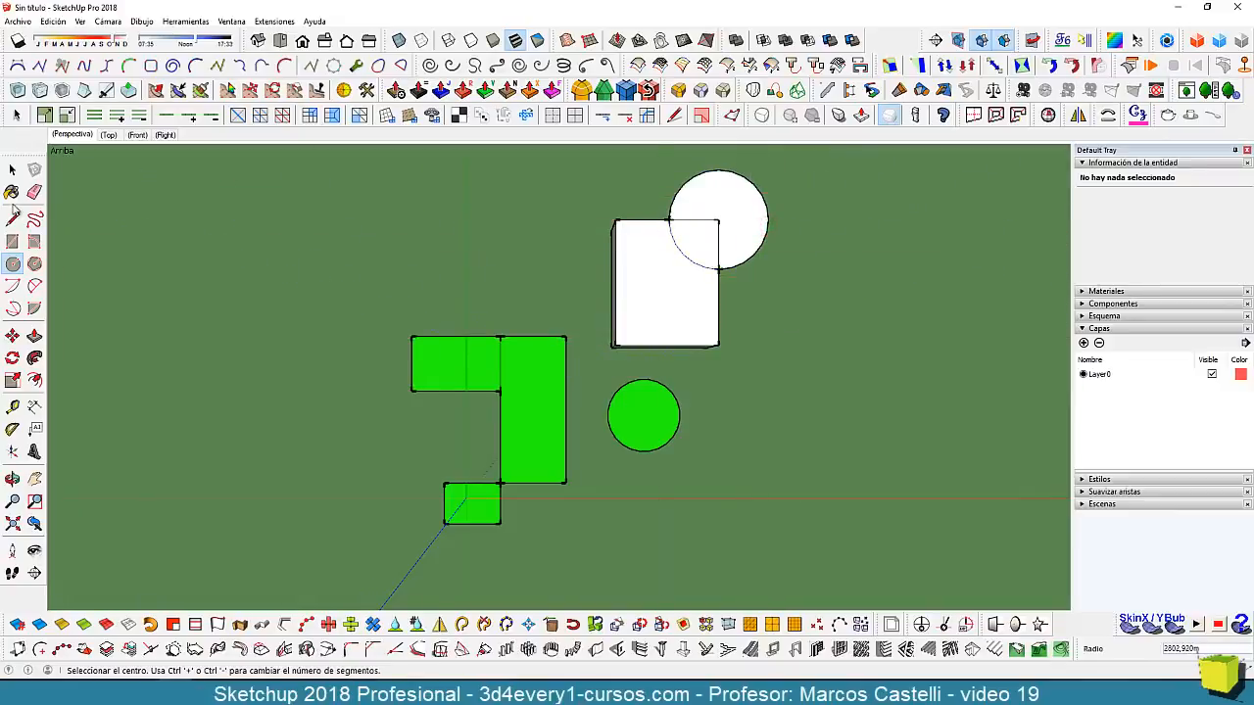
# In the top view, draw a rectangle outward from the box's lower-right top corner and inspect its height from a raised angle.
pyautogui.click(13, 242)
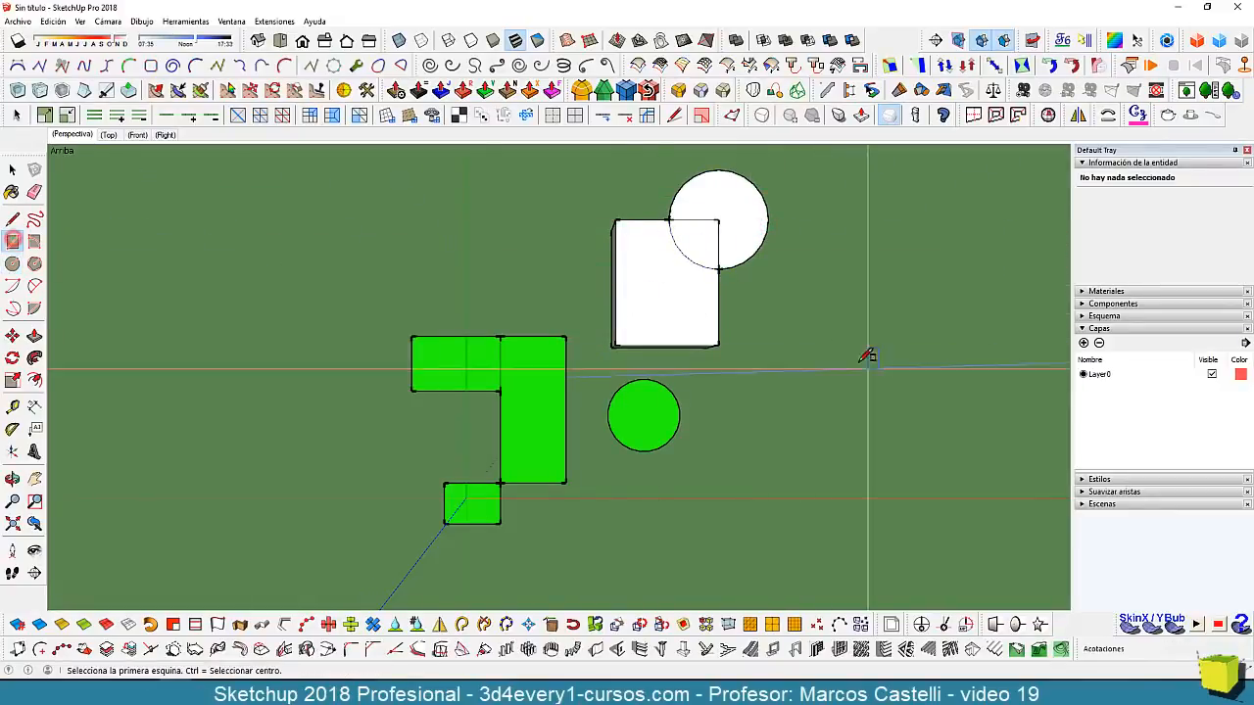
pyautogui.click(719, 346)
pyautogui.click(840, 426)
pyautogui.moveTo(797, 537); pyautogui.dragTo(697, 365, button='middle')
pyautogui.press('space')
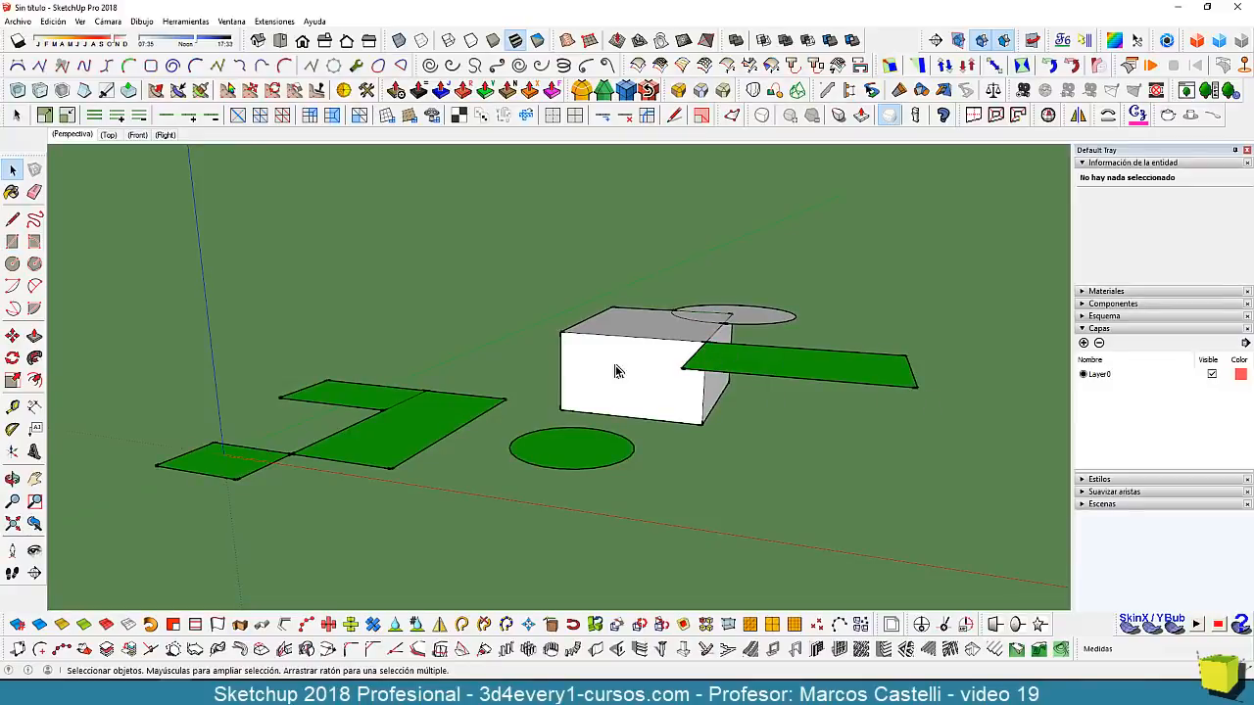
pyautogui.scroll(3, 726, 333)
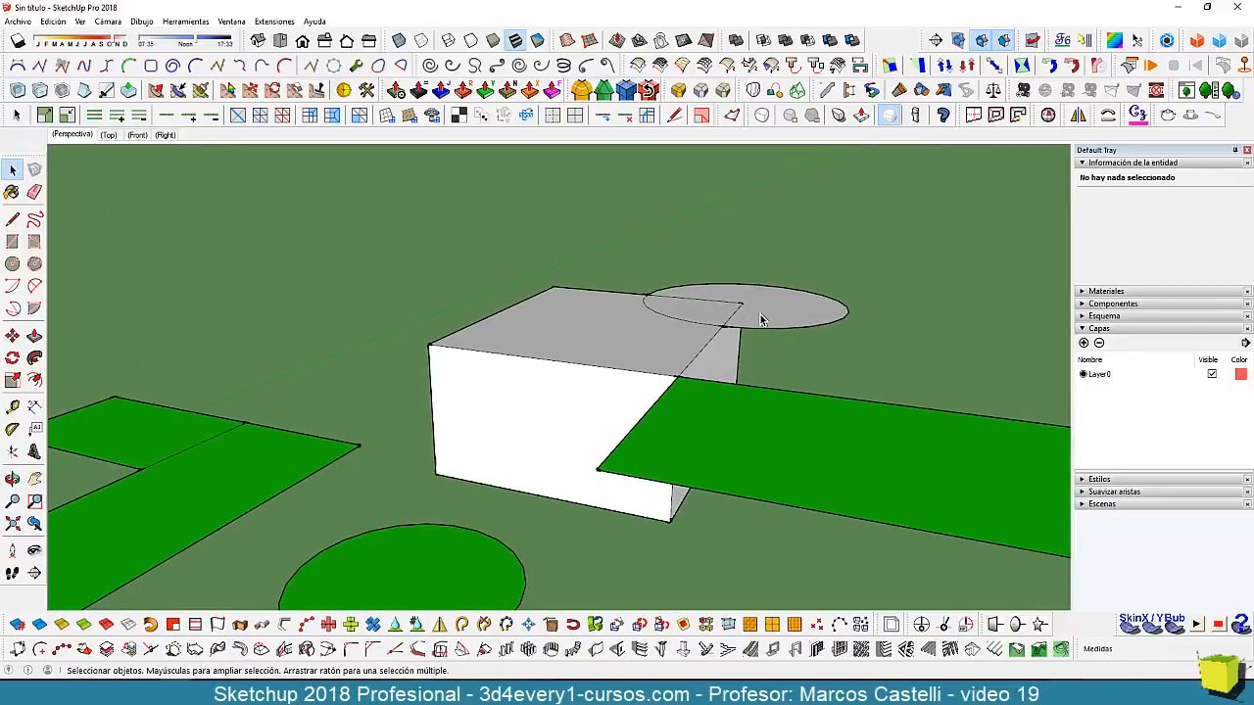
pyautogui.scroll(-6, 760, 314)
pyautogui.moveTo(627, 412); pyautogui.dragTo(554, 456, button='middle')
pyautogui.scroll(-2, 577, 475)
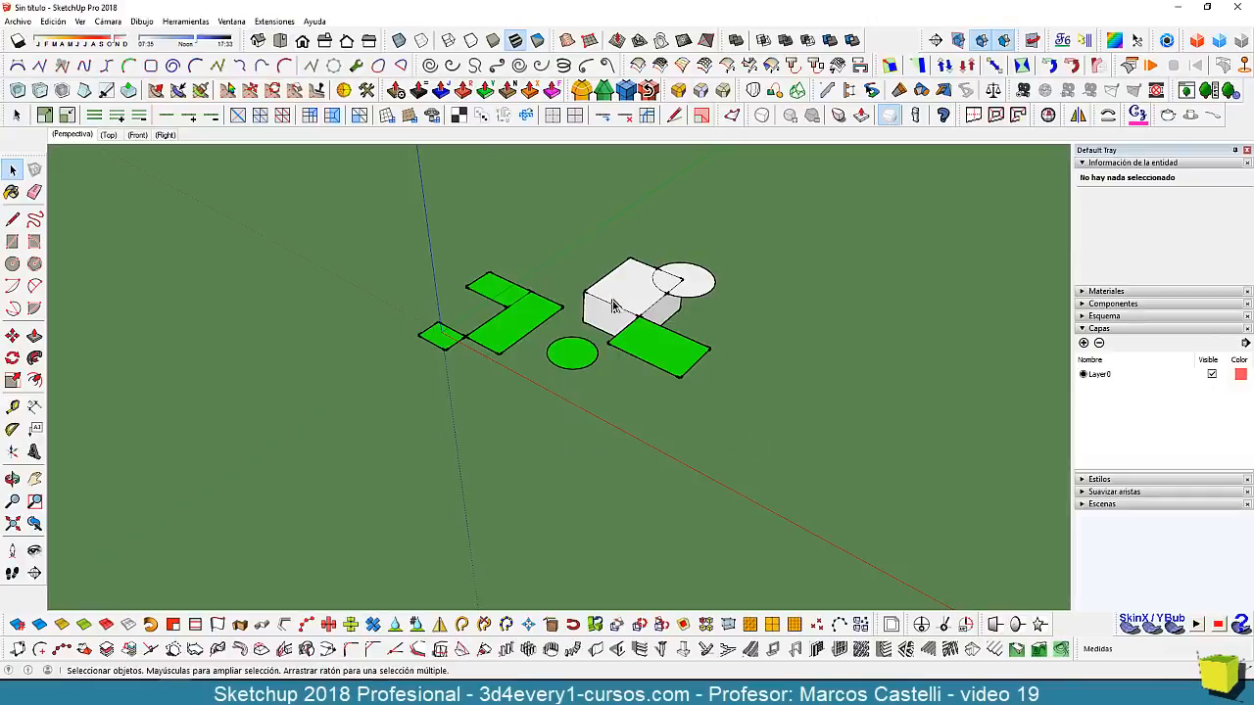
pyautogui.scroll(5, 635, 326)
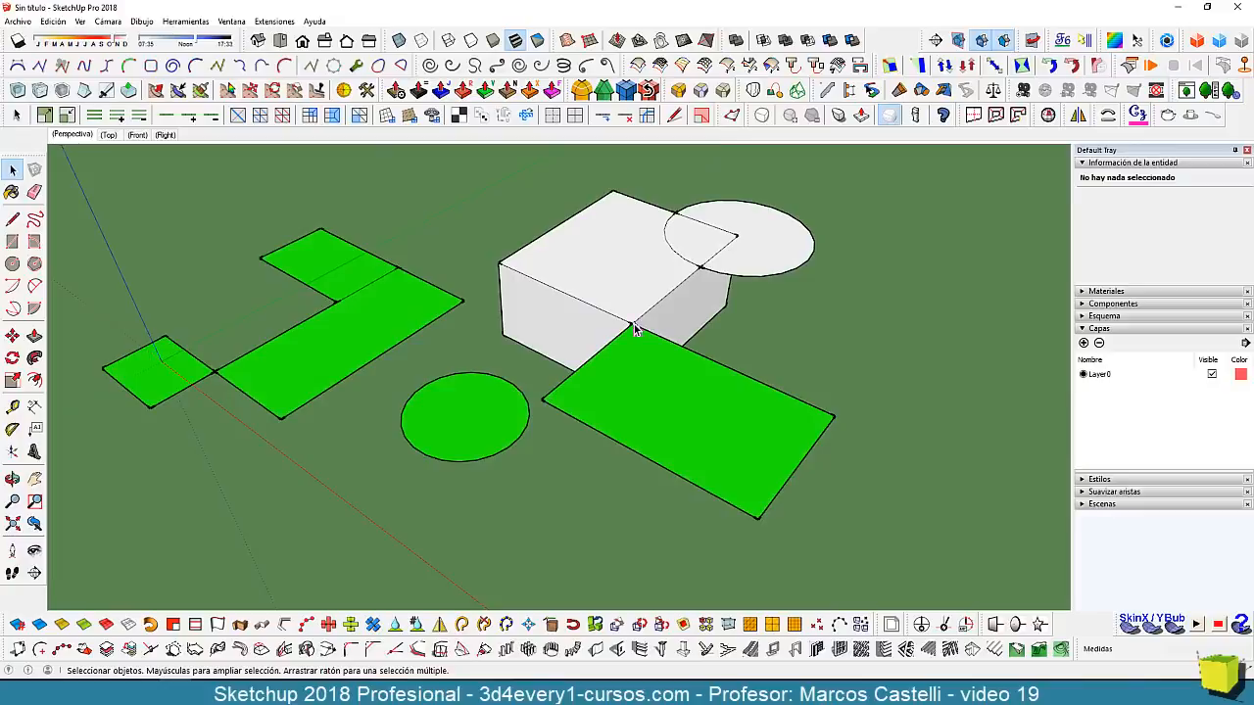
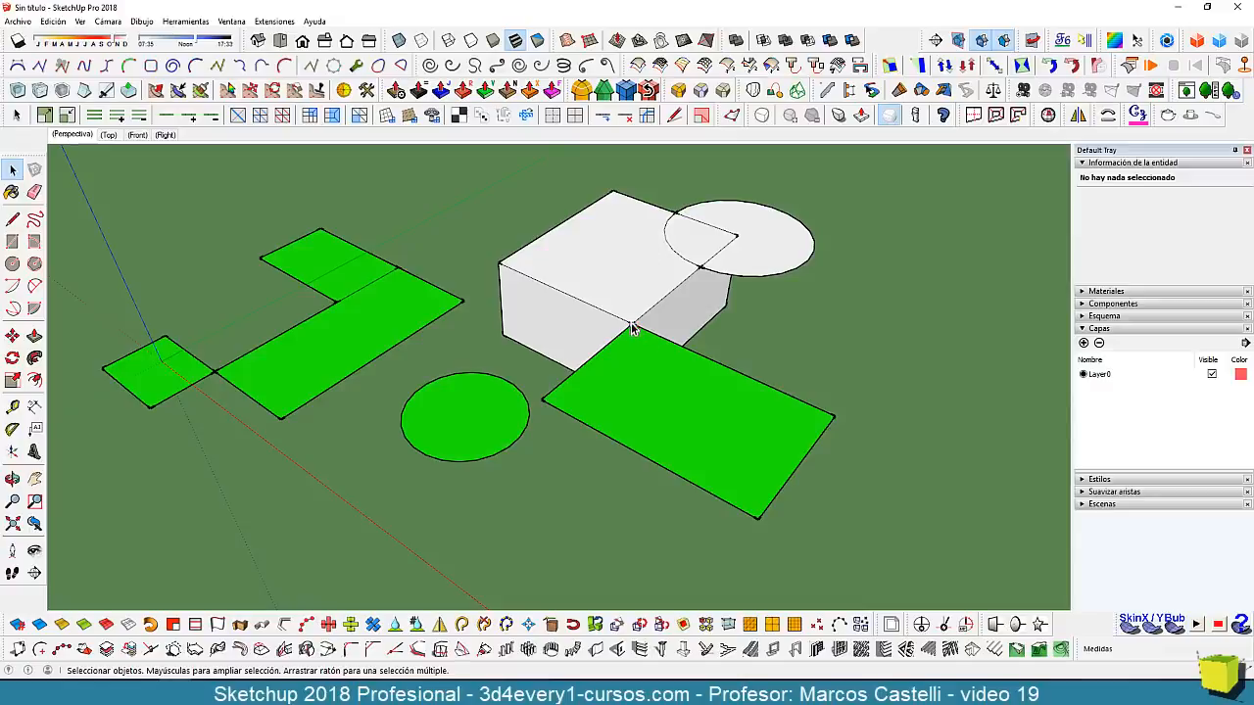
# In the top view, draw a free-standing square about 5428 by 5428 m beyond the rectangle attached to the box, and check it from an angle.
pyautogui.click(279, 41)
pyautogui.scroll(-5, 687, 383)
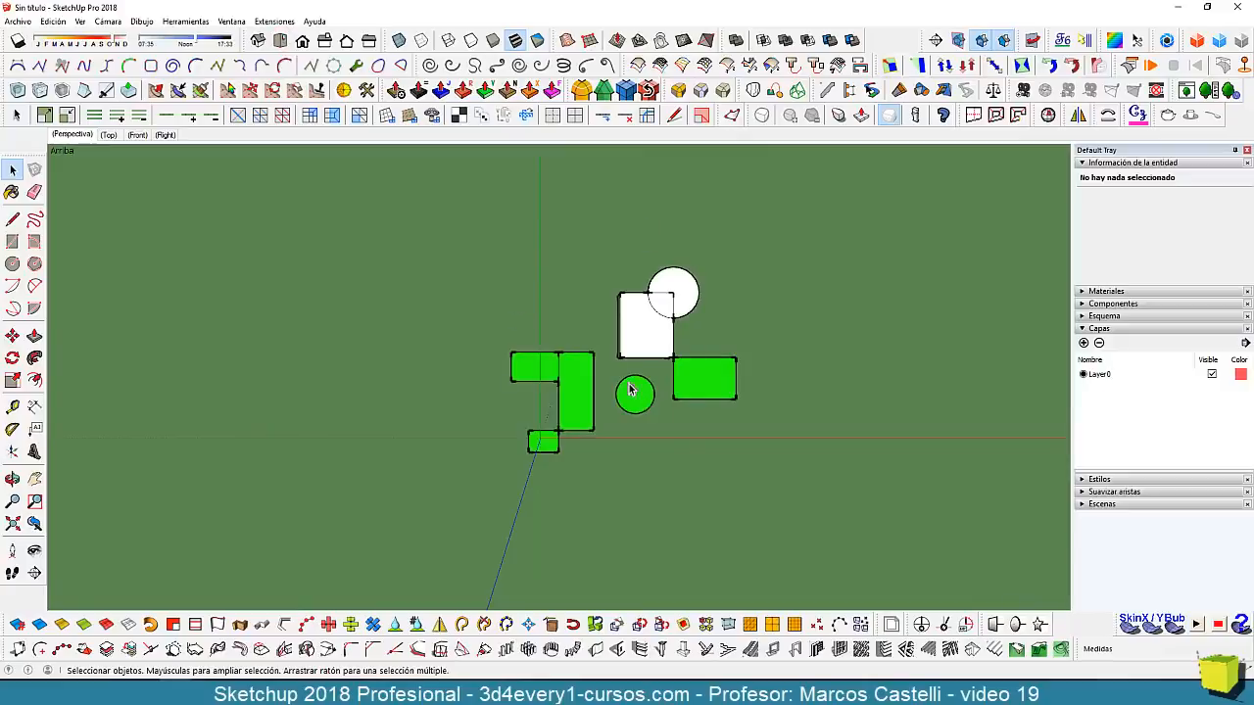
pyautogui.click(11, 241)
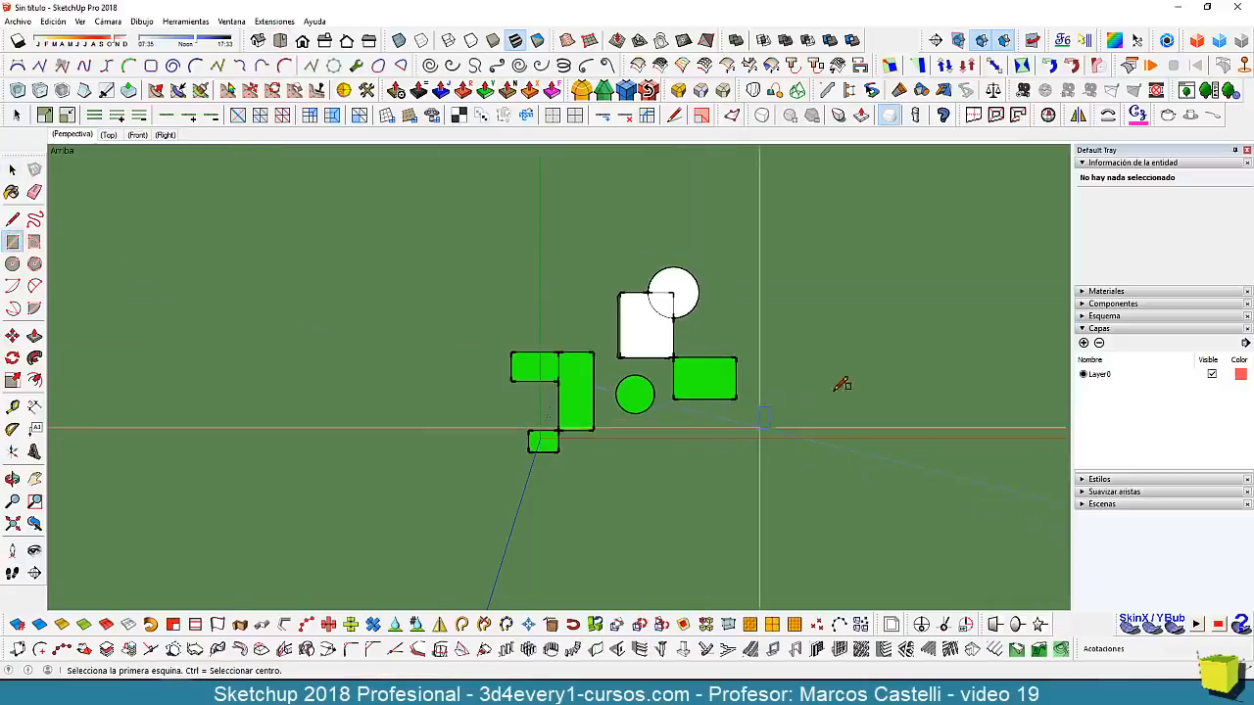
pyautogui.click(786, 406)
pyautogui.click(833, 358)
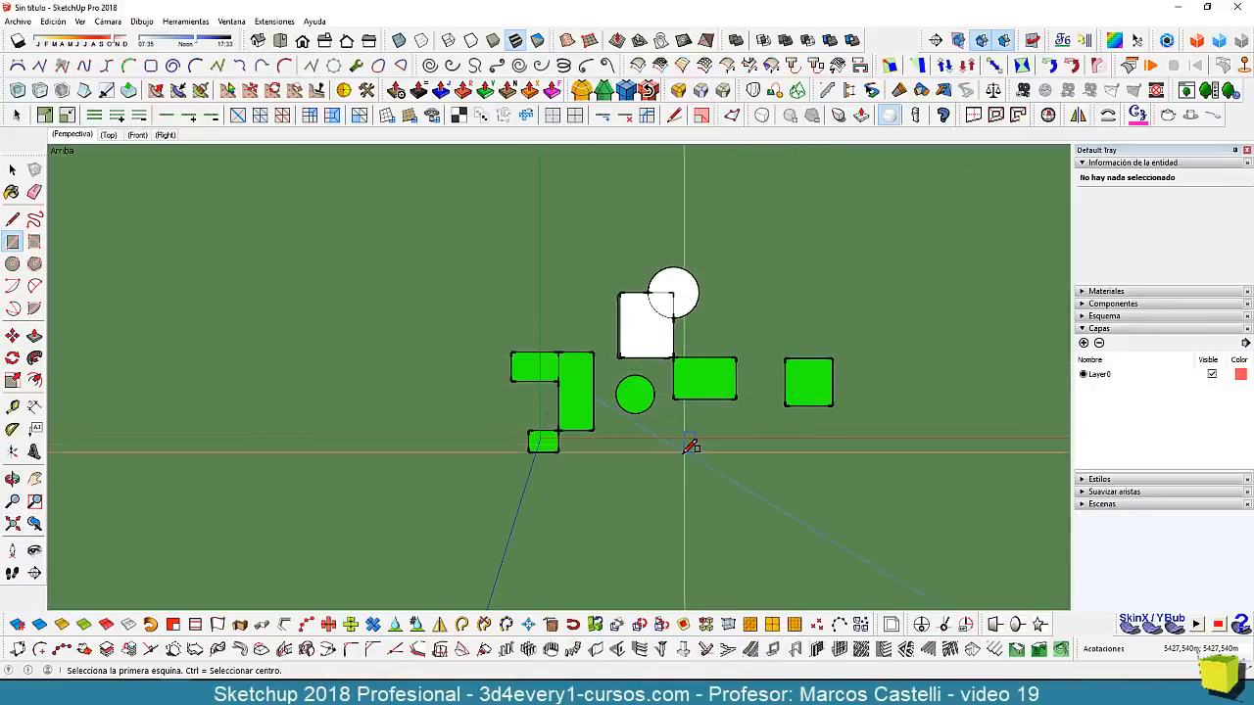
pyautogui.moveTo(708, 506); pyautogui.dragTo(847, 565, button='middle')
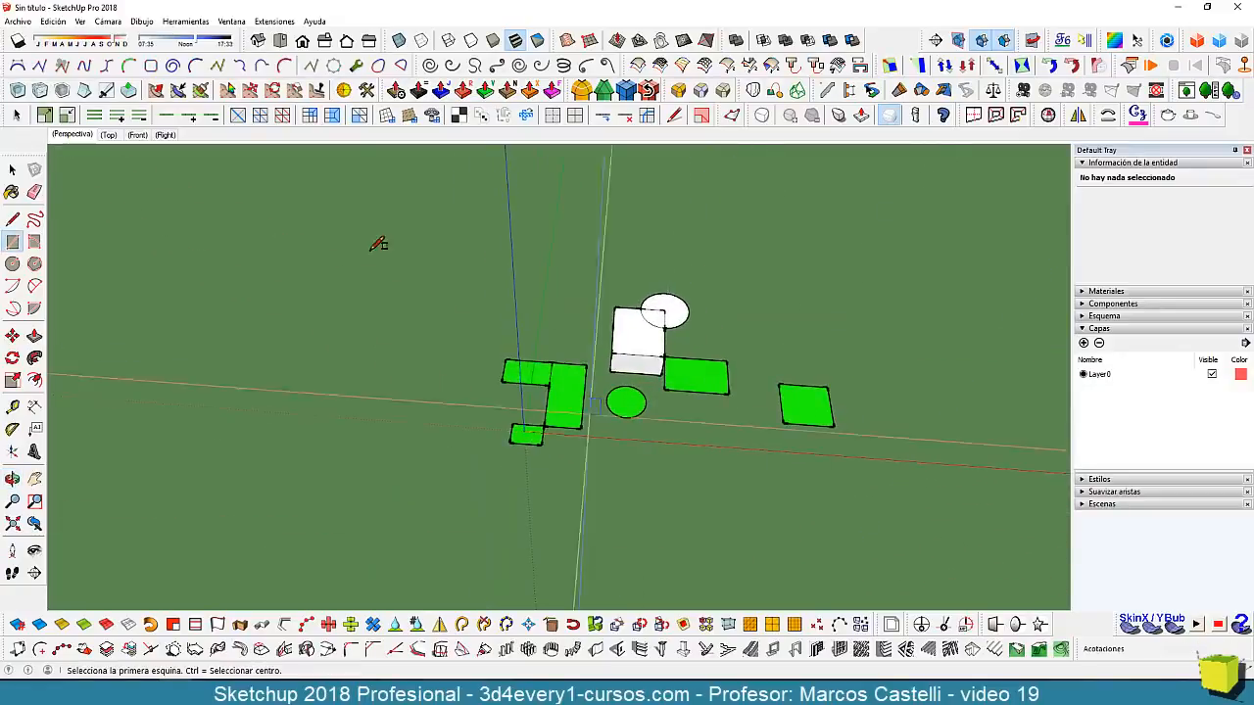
# In the top view, draw a rectangle starting at the upper edge midpoint of the rectangle attached to the box, and inspect its height.
pyautogui.click(281, 40)
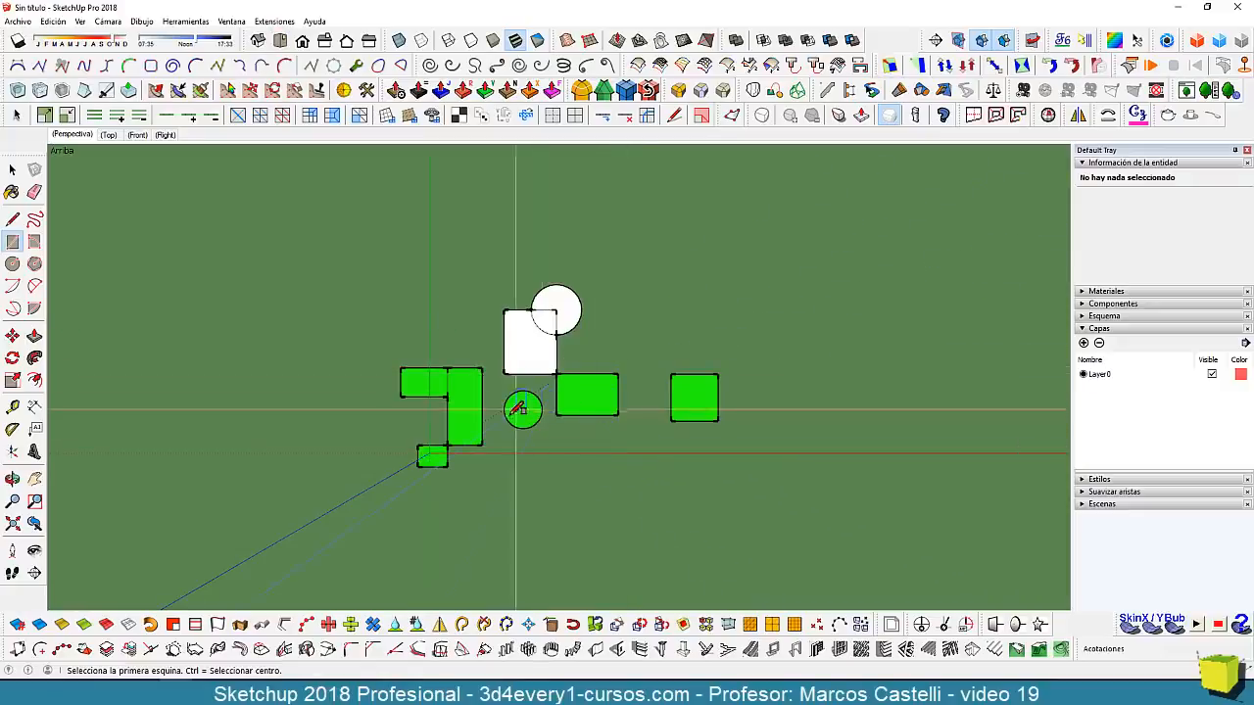
pyautogui.scroll(2, 617, 343)
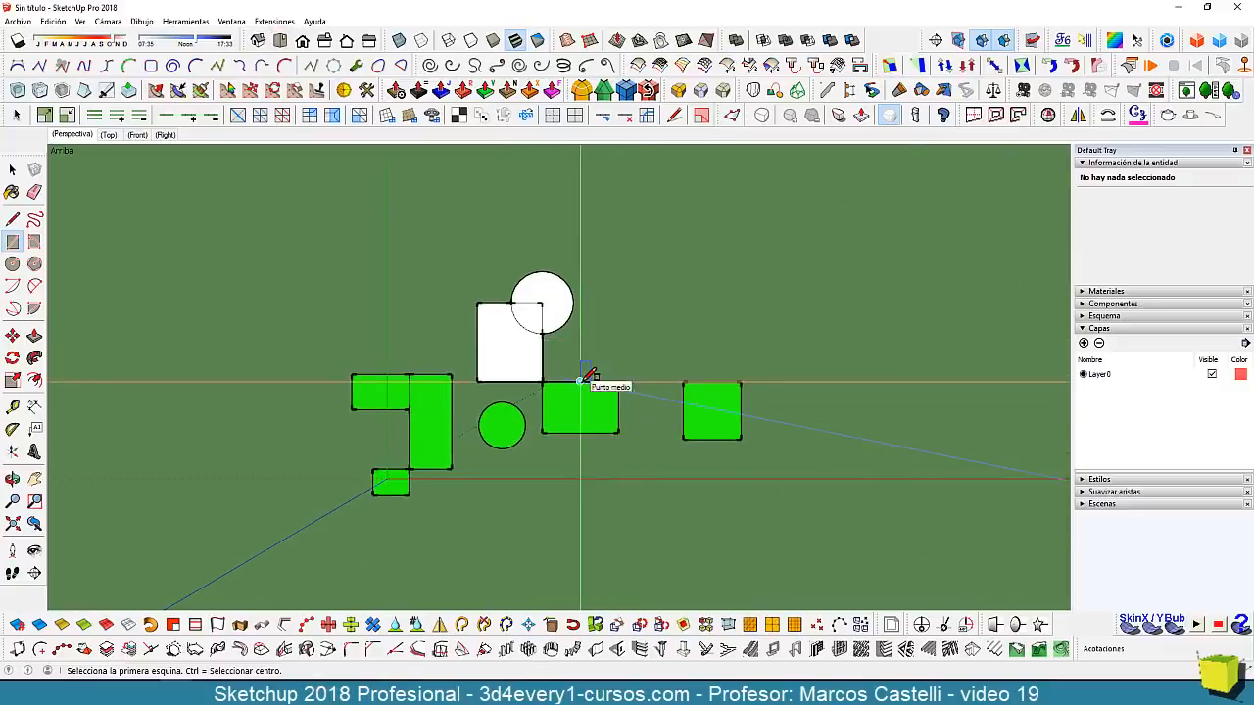
pyautogui.click(579, 381)
pyautogui.click(675, 281)
pyautogui.moveTo(675, 281); pyautogui.dragTo(516, 115, button='middle')
pyautogui.moveTo(541, 383); pyautogui.dragTo(524, 549, button='middle')
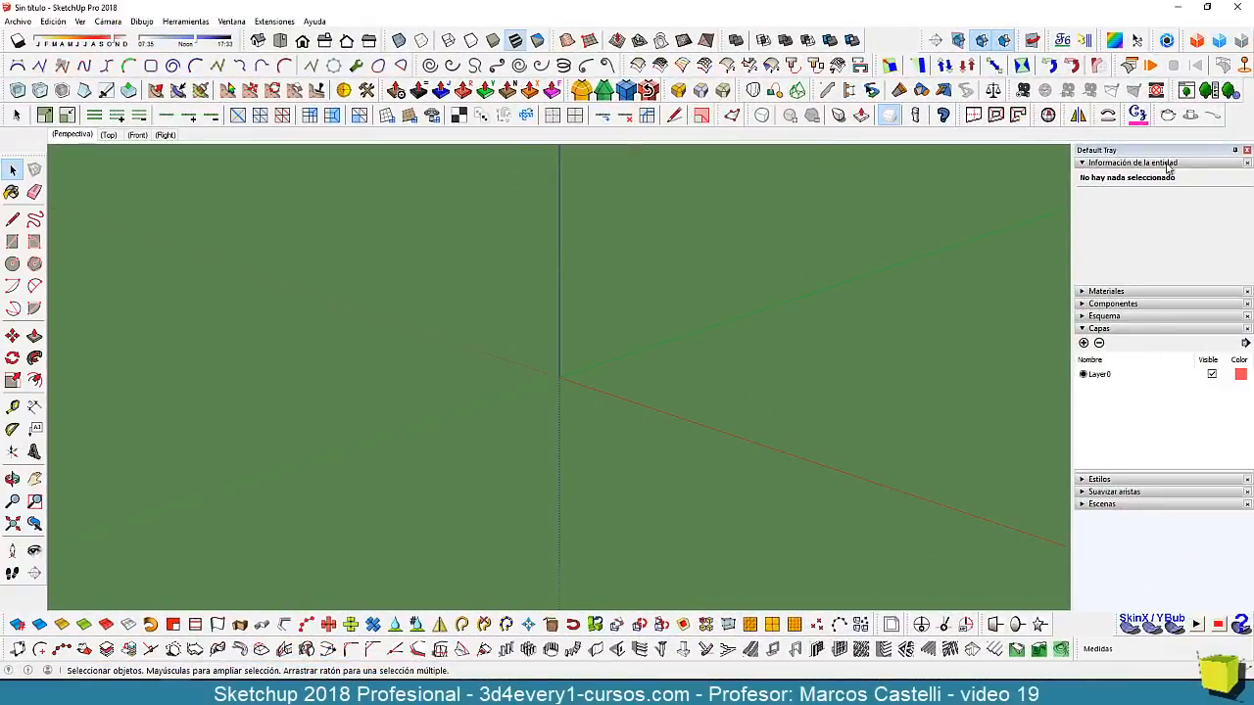
# In the empty model, draw a ground rectangle from the origin, with its side along the green axis about 27451 m long.
pyautogui.click(11, 241)
pyautogui.click(559, 373)
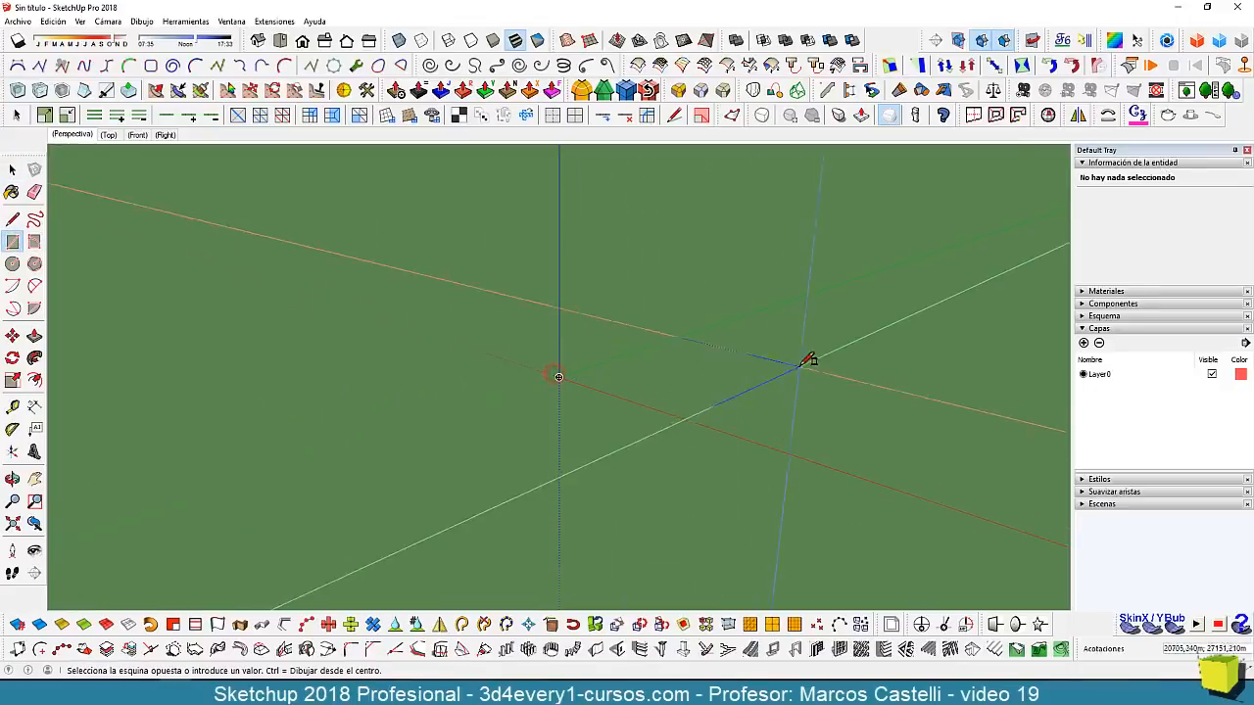
pyautogui.click(784, 359)
pyautogui.moveTo(783, 358)
pyautogui.mouseDown(button='middle')
pyautogui.moveTo(676, 524)
pyautogui.moveTo(675, 506)
pyautogui.moveTo(650, 492)
pyautogui.mouseUp(button='middle')
pyautogui.press('space')
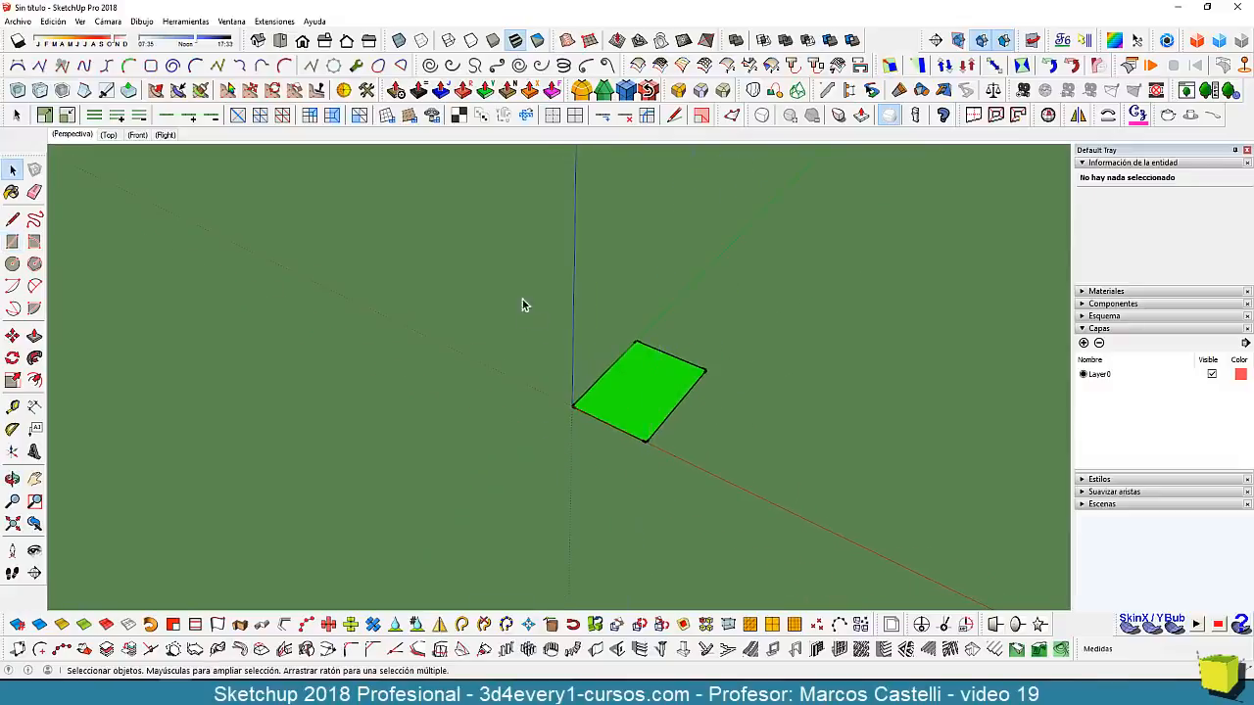
# Select only the rectangle's edge opposite the green axis, view its entity properties and expand the Soften Edges settings.
pyautogui.moveTo(521, 299); pyautogui.dragTo(774, 526)
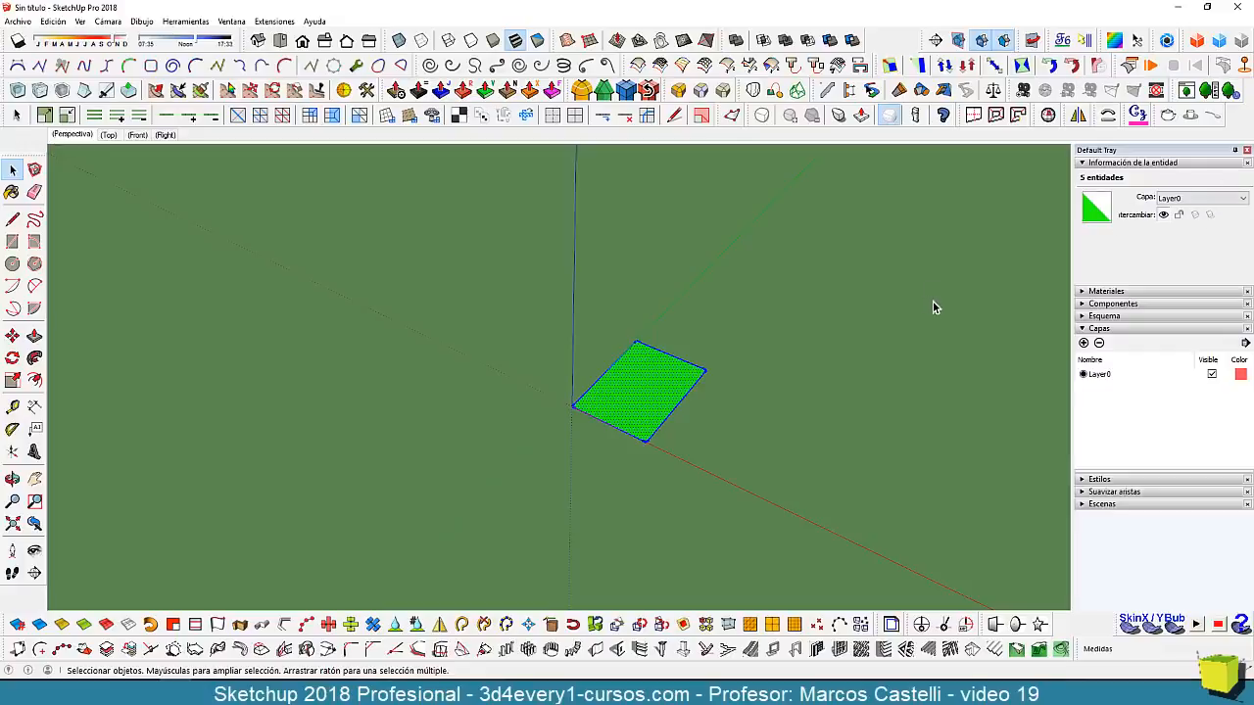
pyautogui.moveTo(733, 432); pyautogui.dragTo(693, 405, button='middle')
pyautogui.scroll(-1, 693, 406)
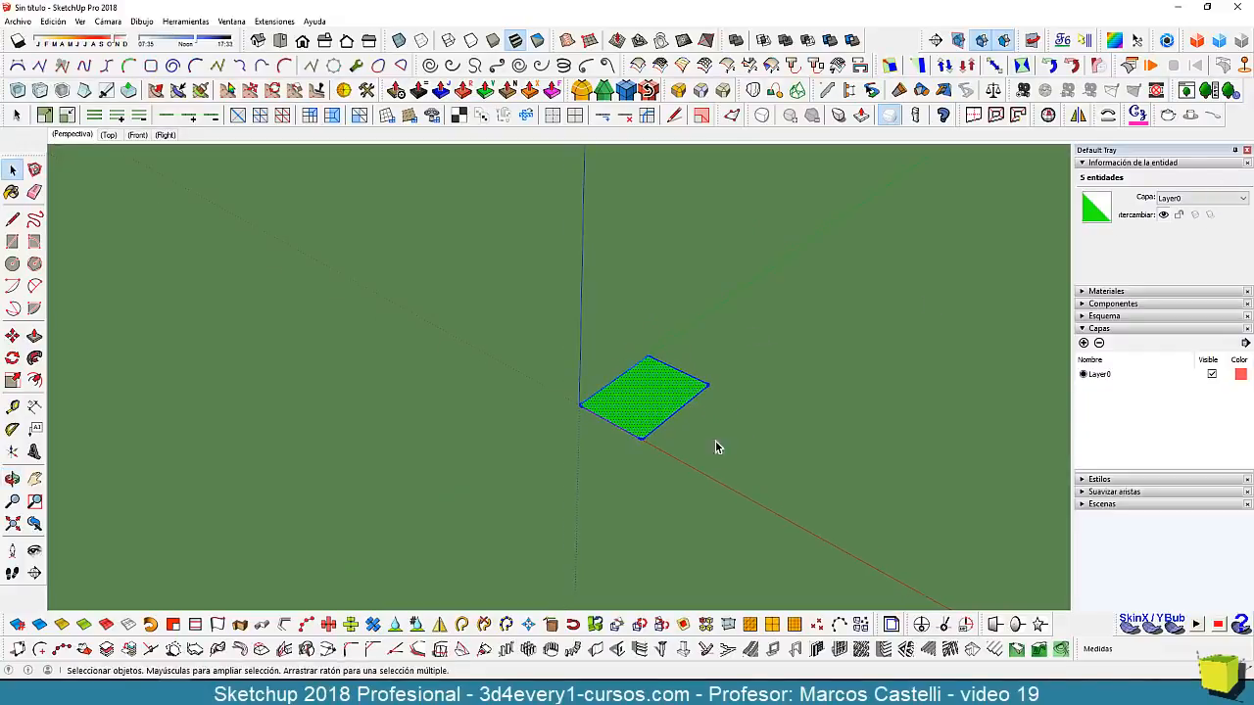
pyautogui.click(715, 444)
pyautogui.click(686, 403)
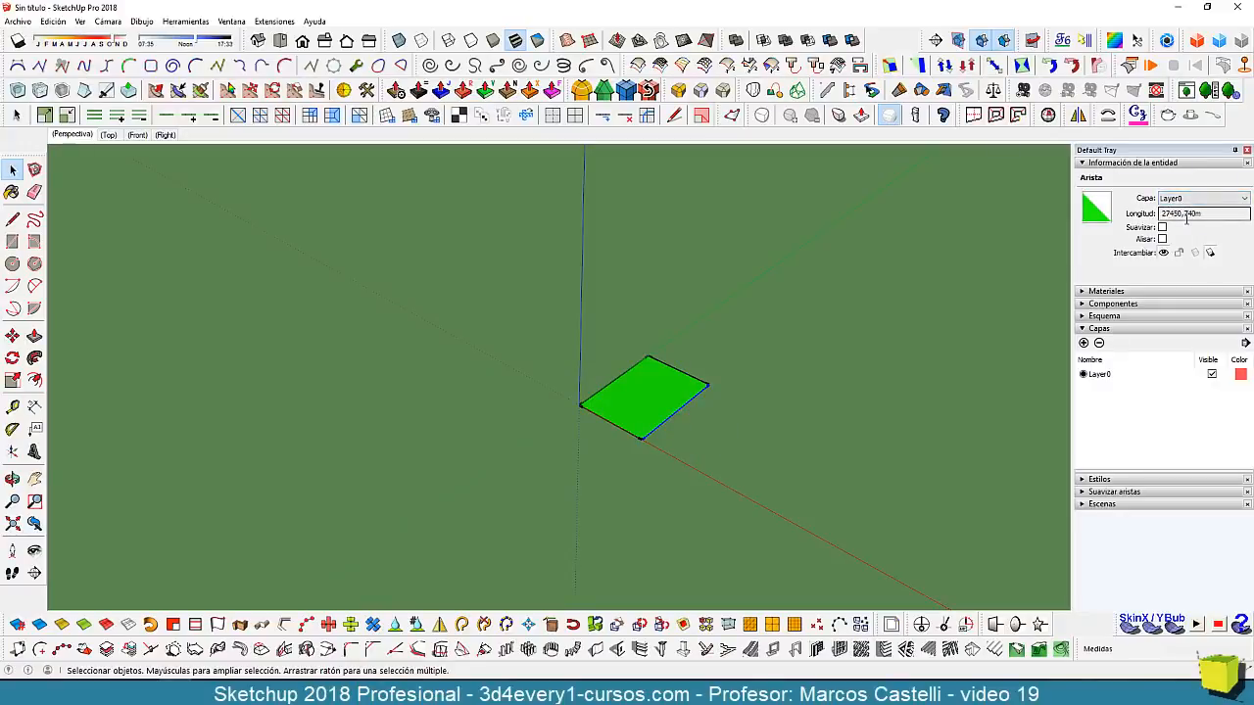
pyautogui.click(1202, 217)
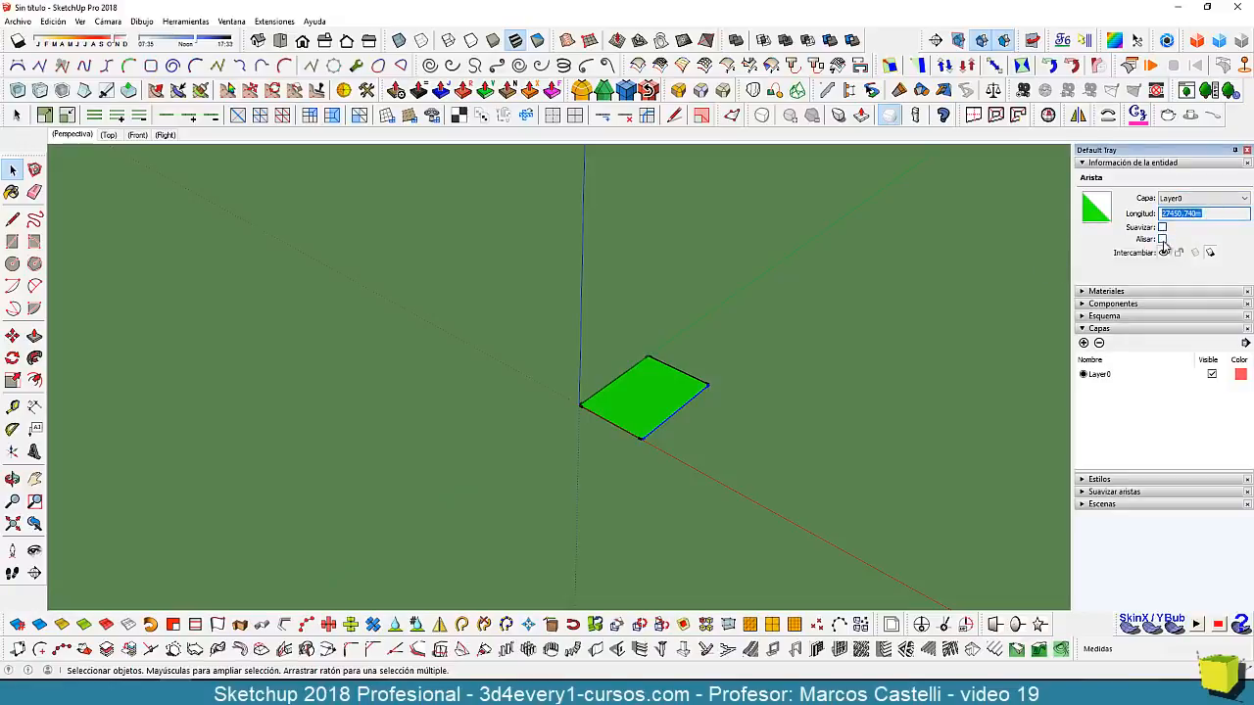
pyautogui.click(1089, 492)
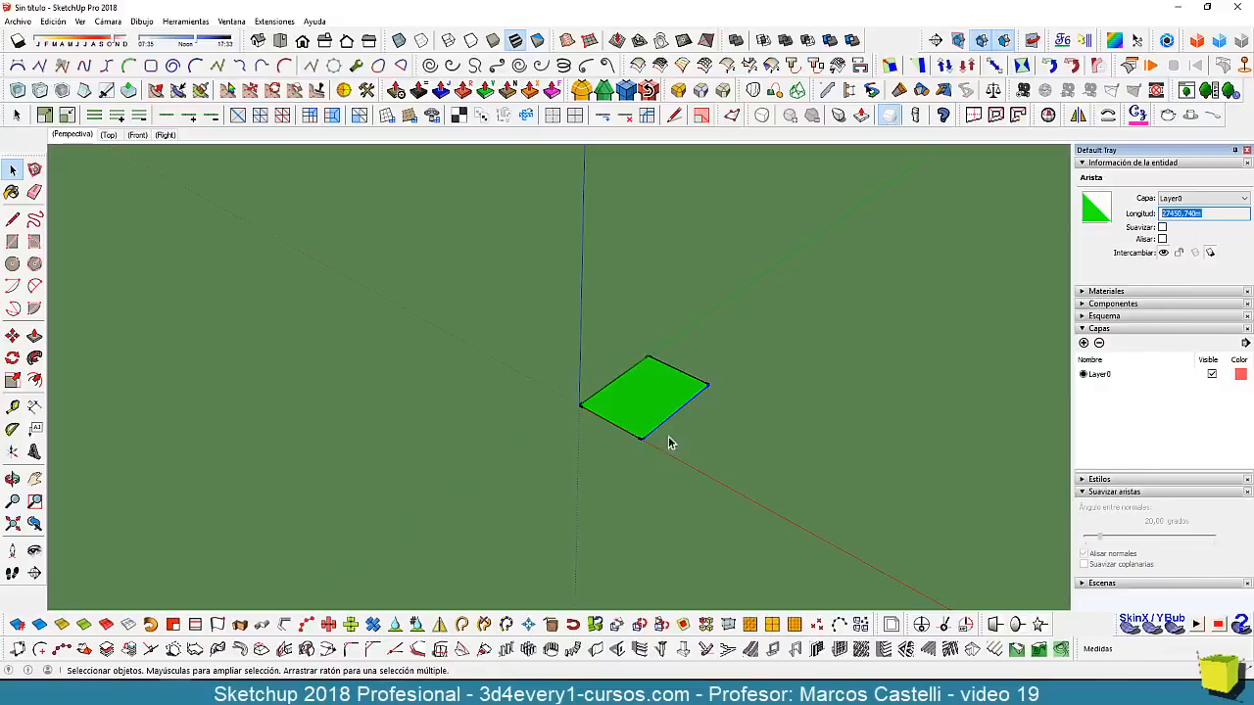
# Draw a second rectangle about 25670 m deep beside the first along the red axis and a third about 22998 by 12017 m beside that.
pyautogui.moveTo(671, 440); pyautogui.dragTo(701, 476, button='middle')
pyautogui.scroll(2, 637, 419)
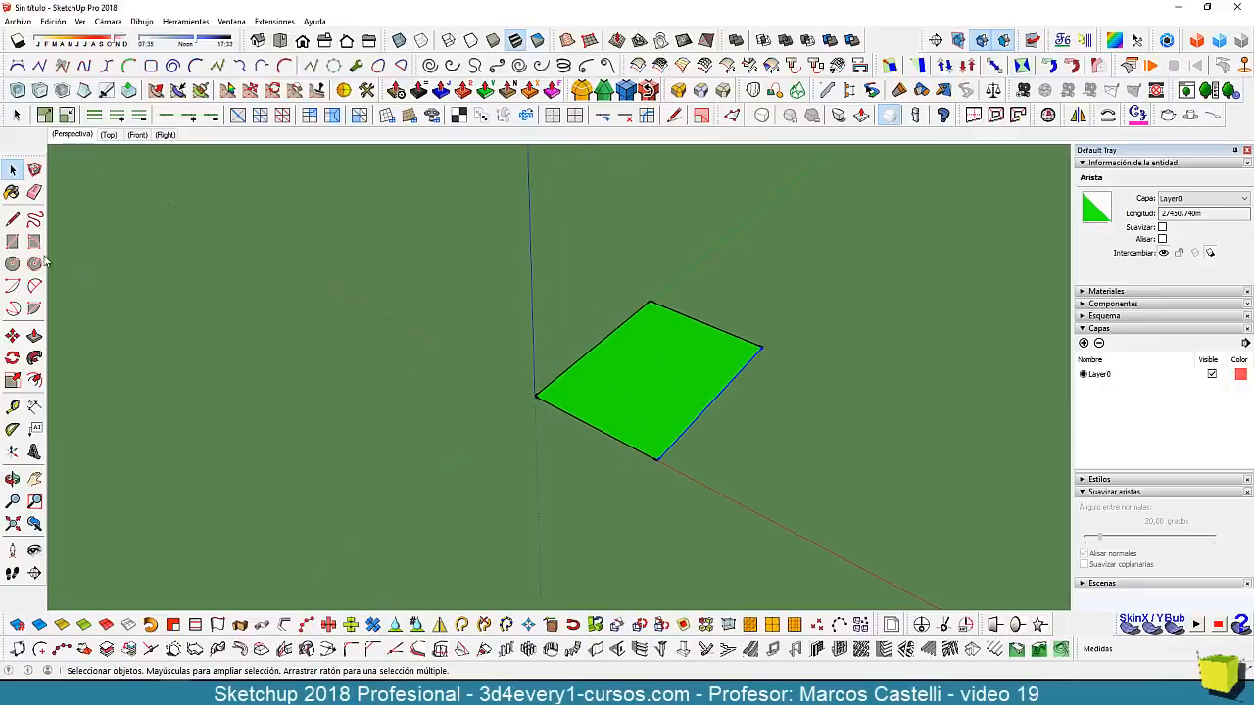
pyautogui.click(12, 241)
pyautogui.click(658, 459)
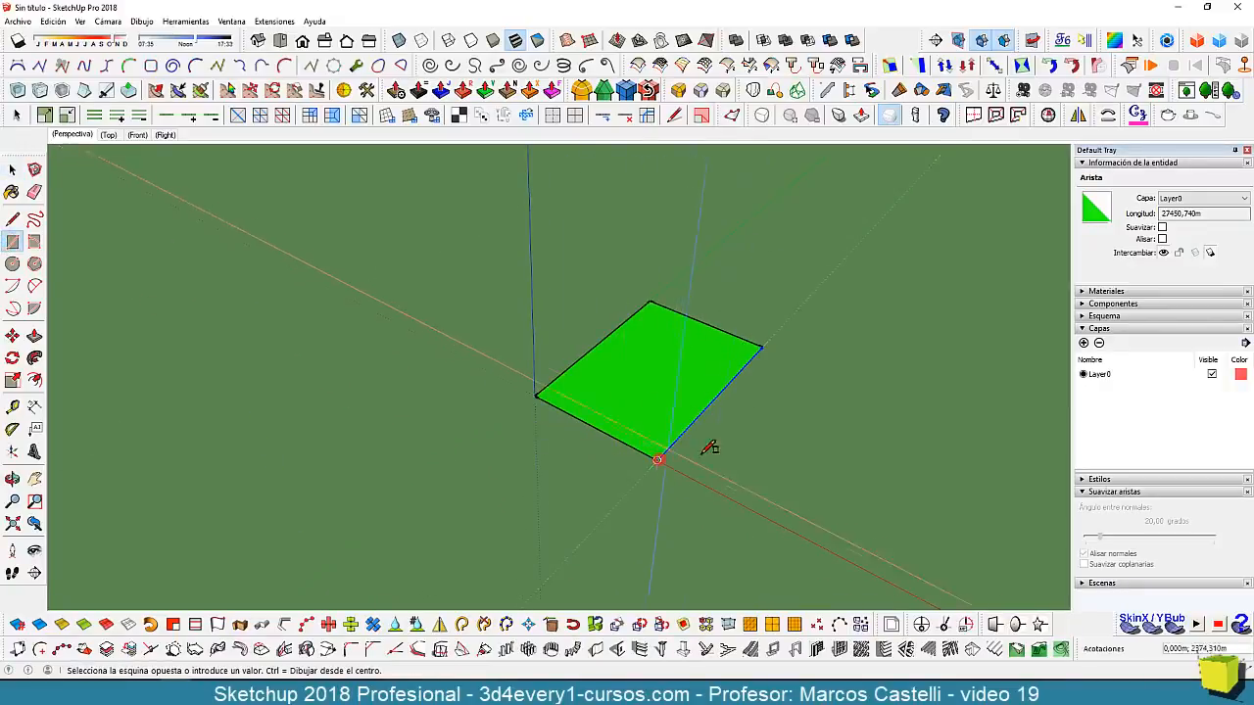
pyautogui.click(878, 402)
pyautogui.click(790, 529)
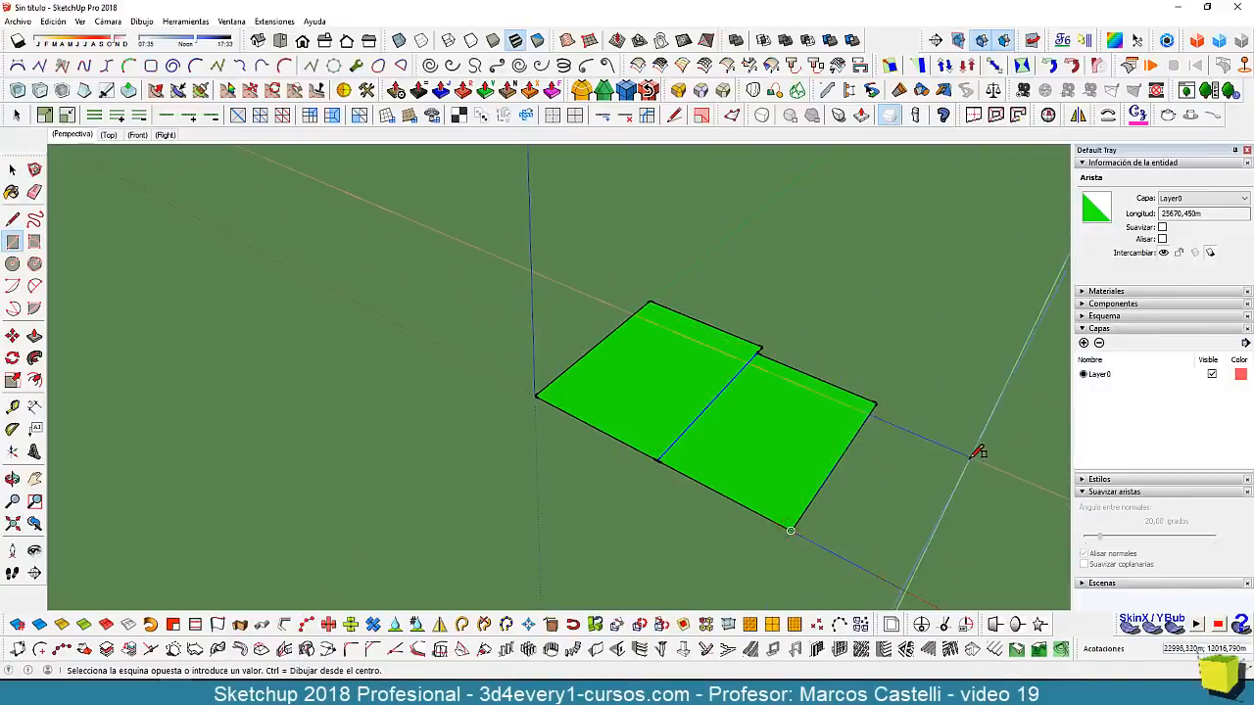
pyautogui.click(975, 453)
pyautogui.press('space')
pyautogui.scroll(-2, 793, 426)
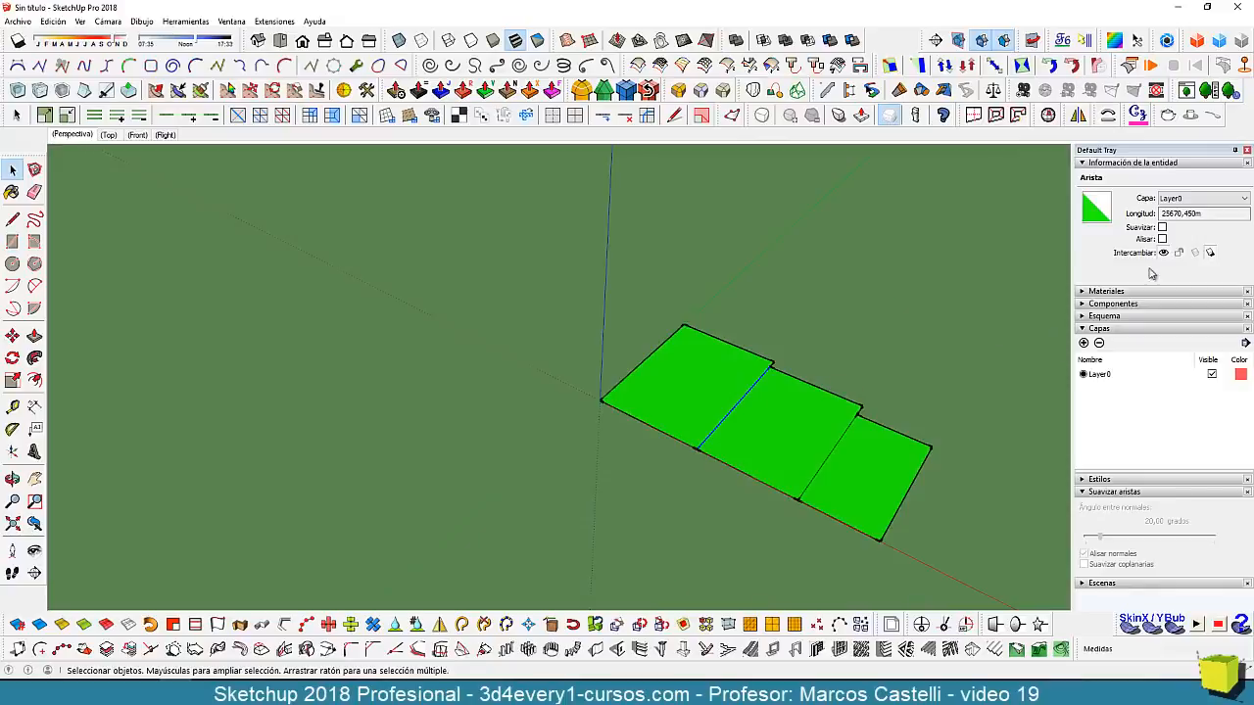
# Soften the selected edge between the first and second rectangles and turn off the display of hidden geometry.
pyautogui.click(1161, 228)
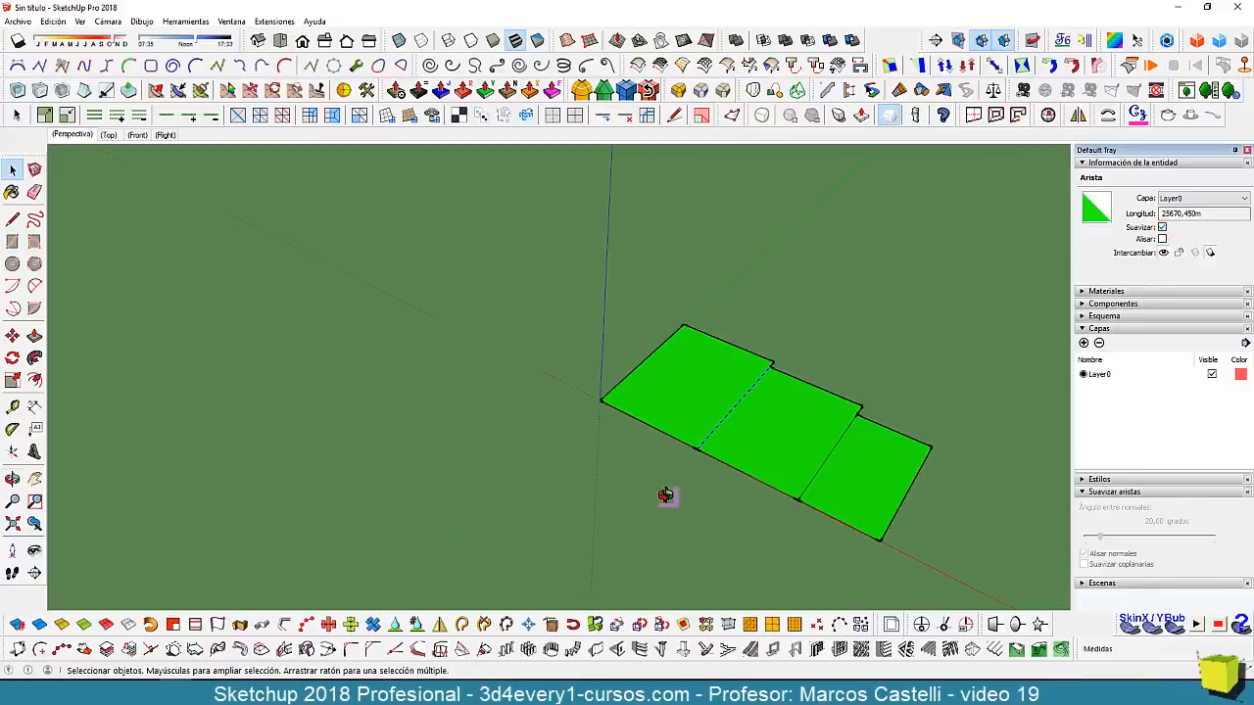
pyautogui.moveTo(665, 495); pyautogui.dragTo(681, 498, button='middle')
pyautogui.click(698, 487)
pyautogui.scroll(3, 782, 368)
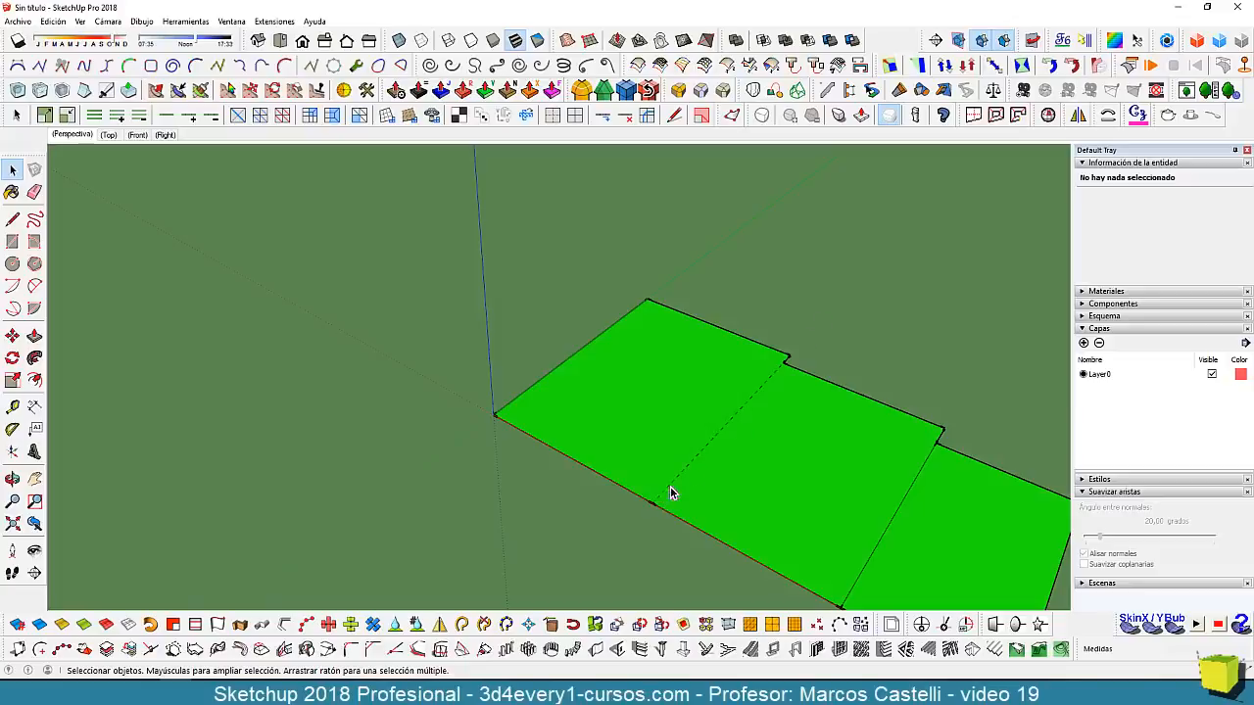
pyautogui.scroll(-2, 703, 488)
pyautogui.scroll(-2, 662, 412)
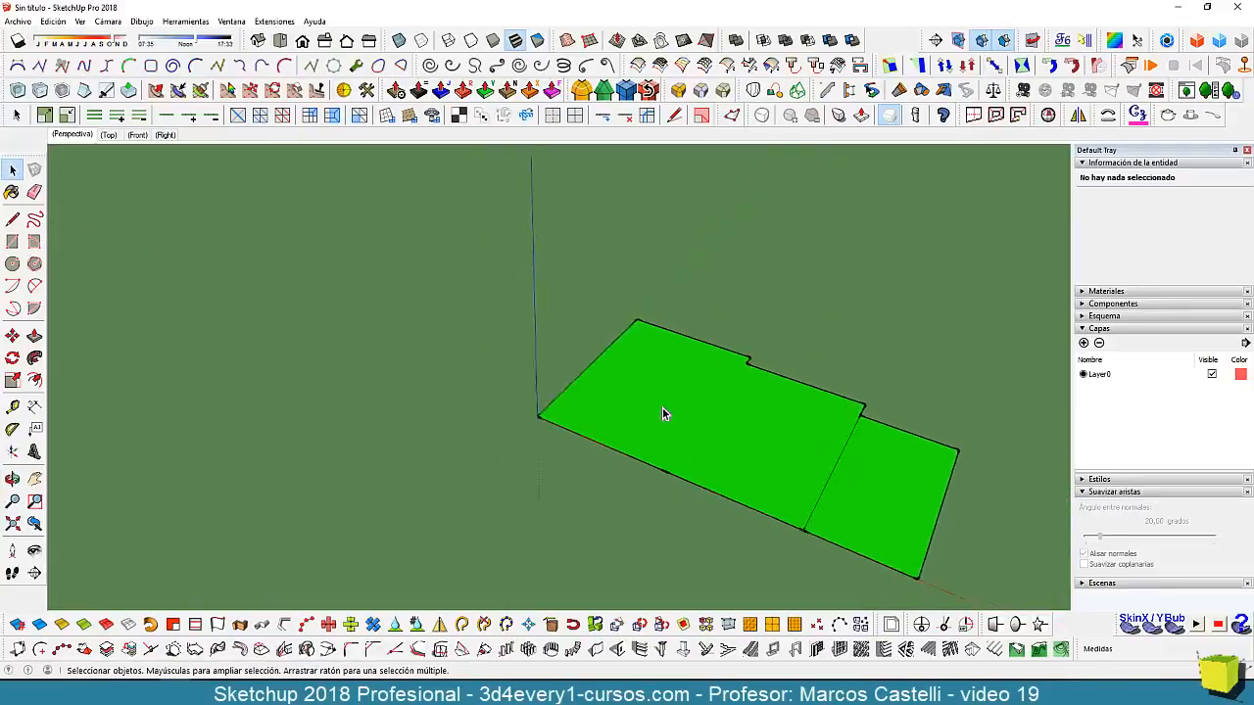
pyautogui.scroll(-1, 662, 412)
# Compare the entity information of the surface joined by the softened edge with that of the third rectangle's face.
pyautogui.click(727, 440)
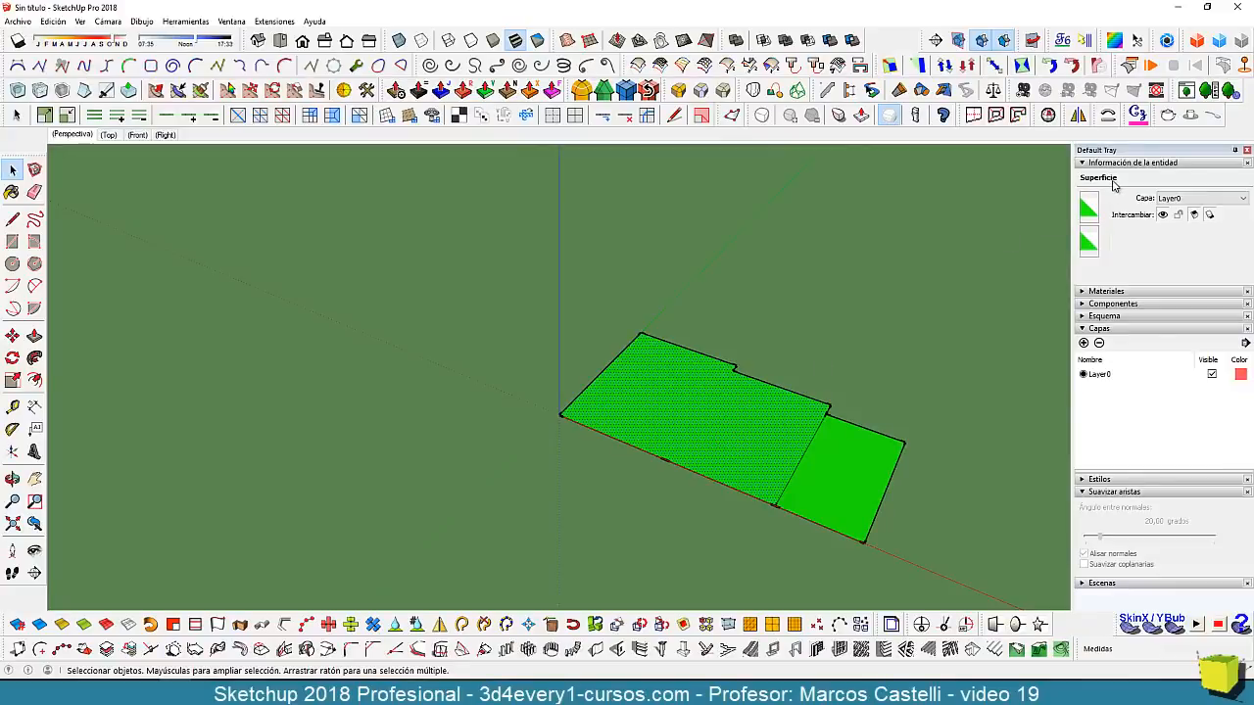
pyautogui.click(860, 470)
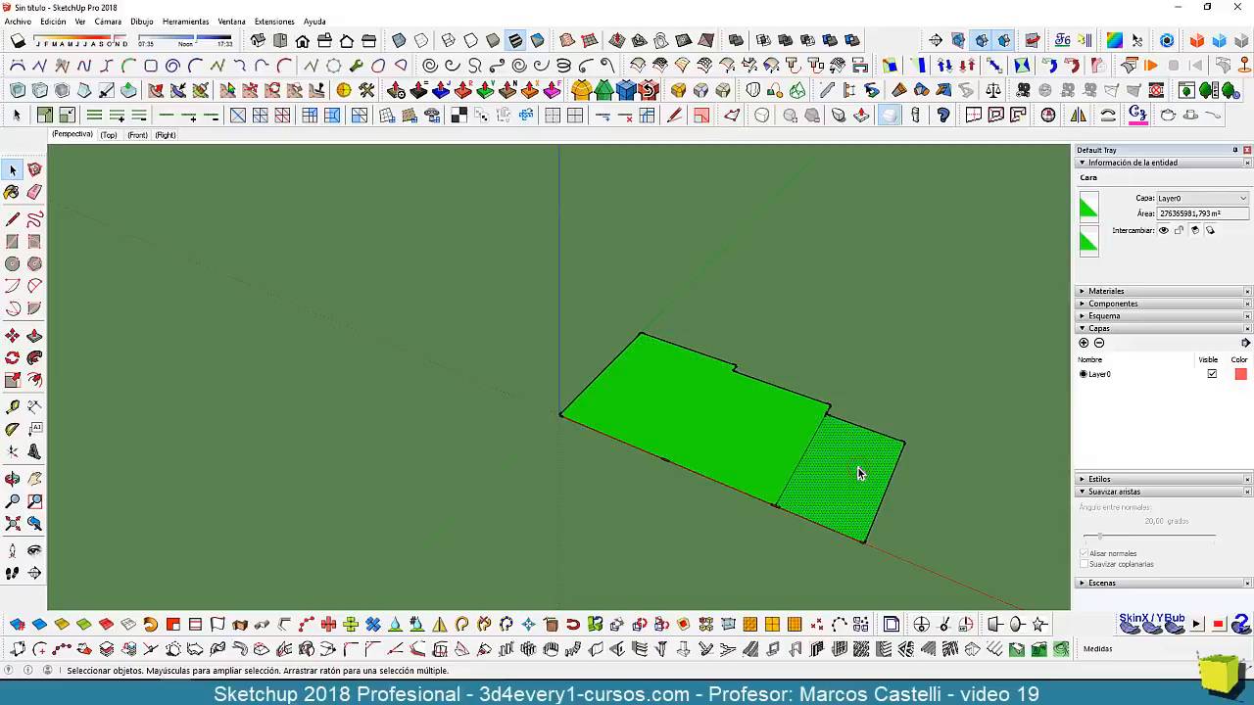
pyautogui.click(719, 421)
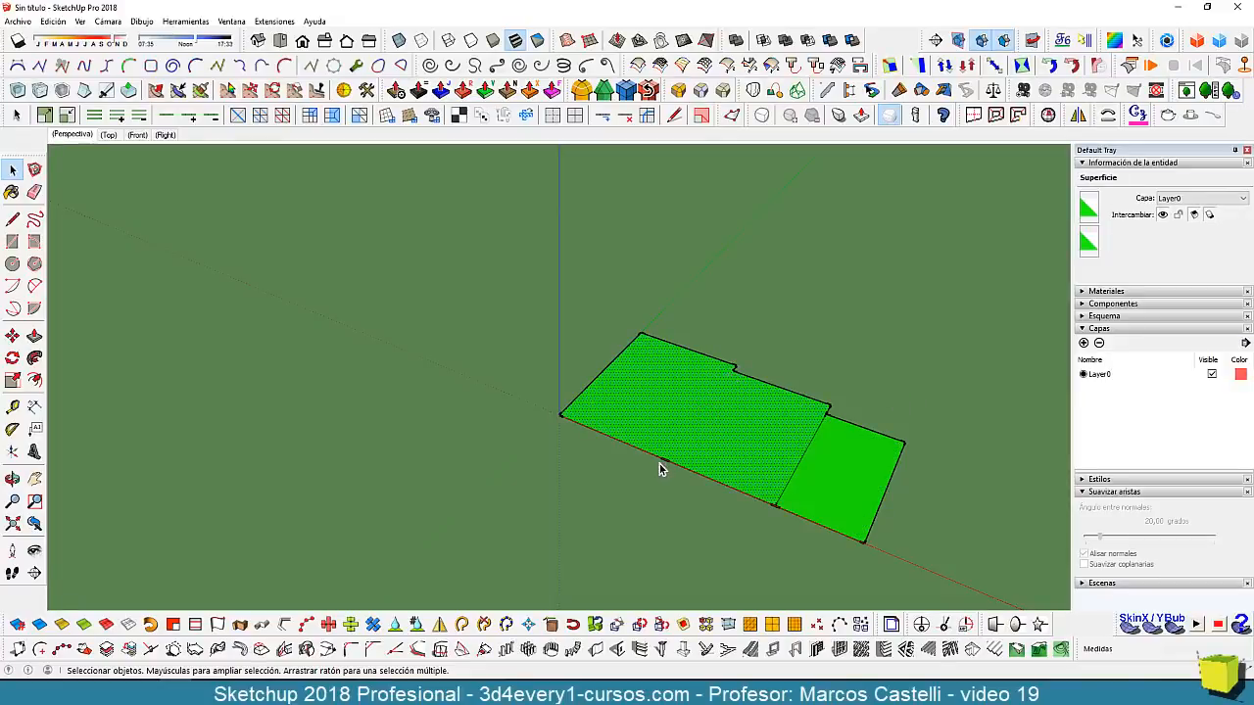
pyautogui.moveTo(719, 470); pyautogui.dragTo(669, 418, button='middle')
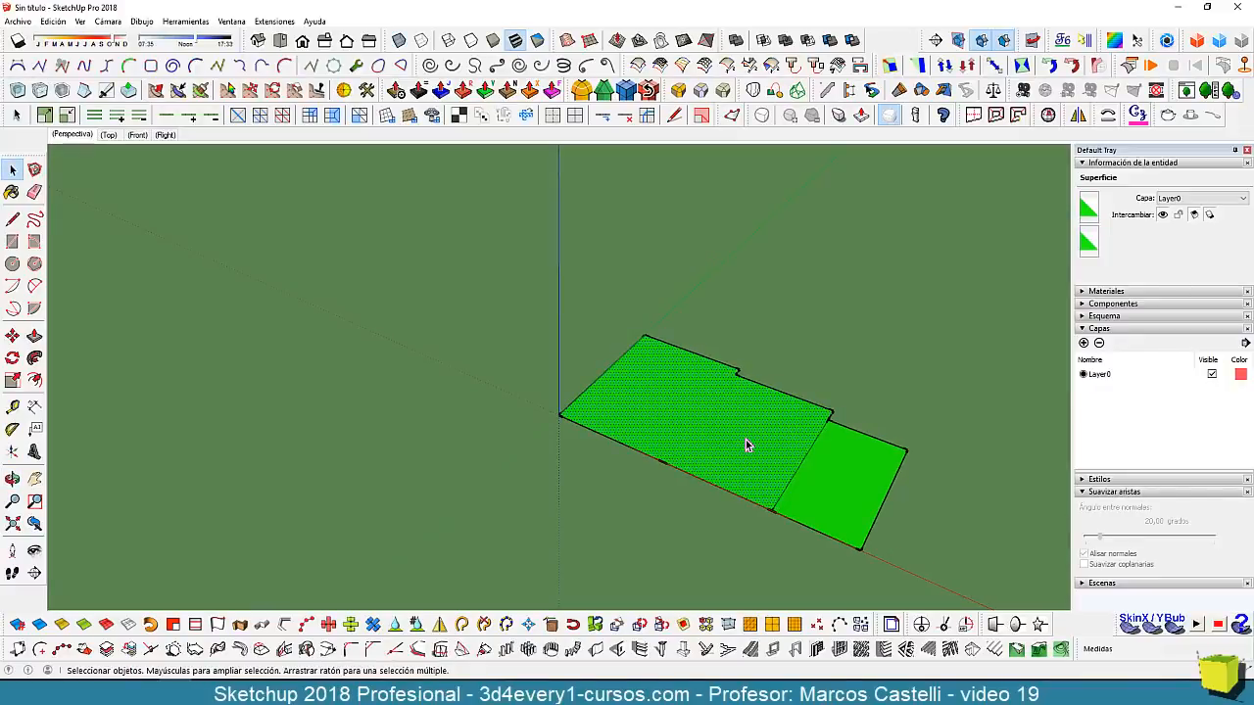
# Turn hidden geometry back on and remove the softening from the edge between the first two rectangles.
pyautogui.hotkey('alt', 'h')
pyautogui.click(80, 22)
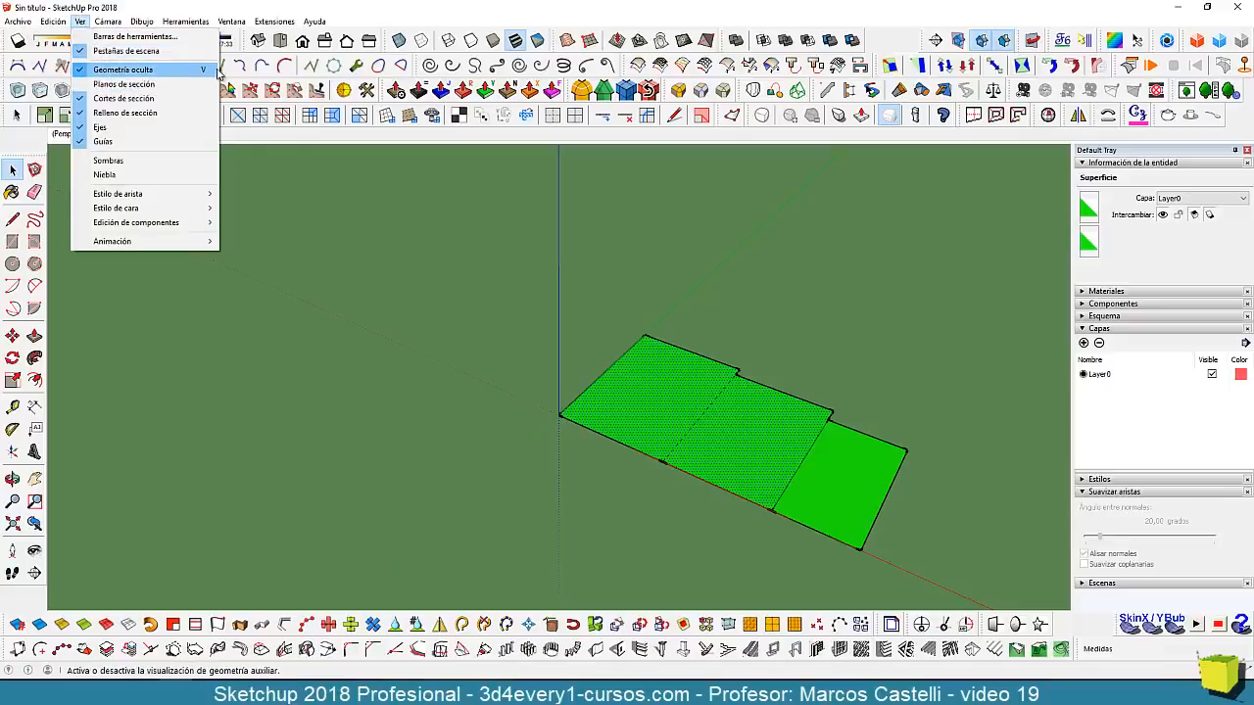
pyautogui.click(702, 427)
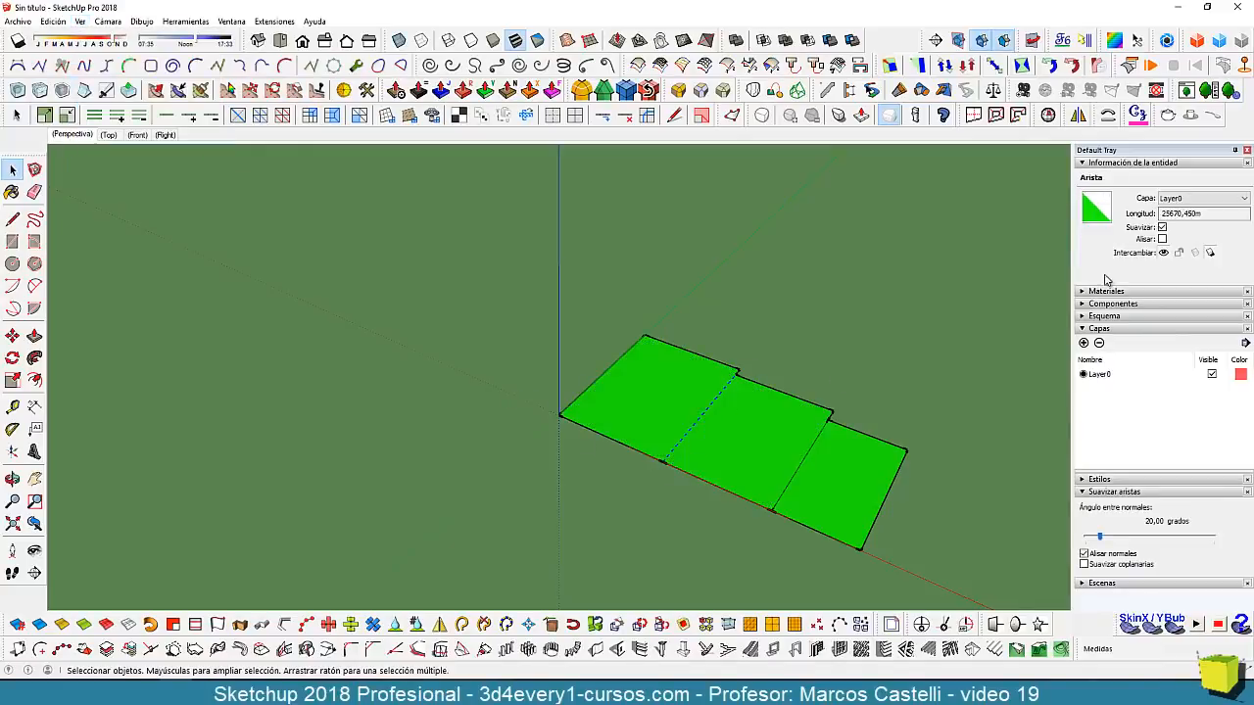
pyautogui.click(1162, 227)
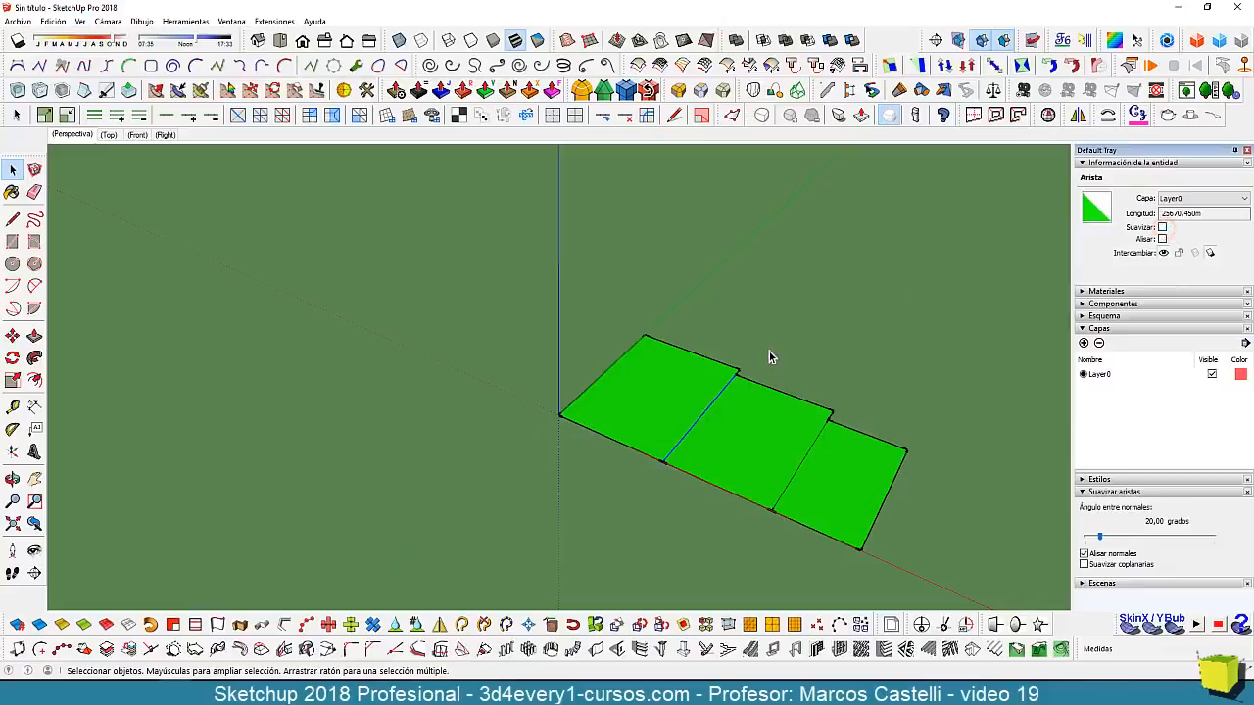
pyautogui.click(641, 396)
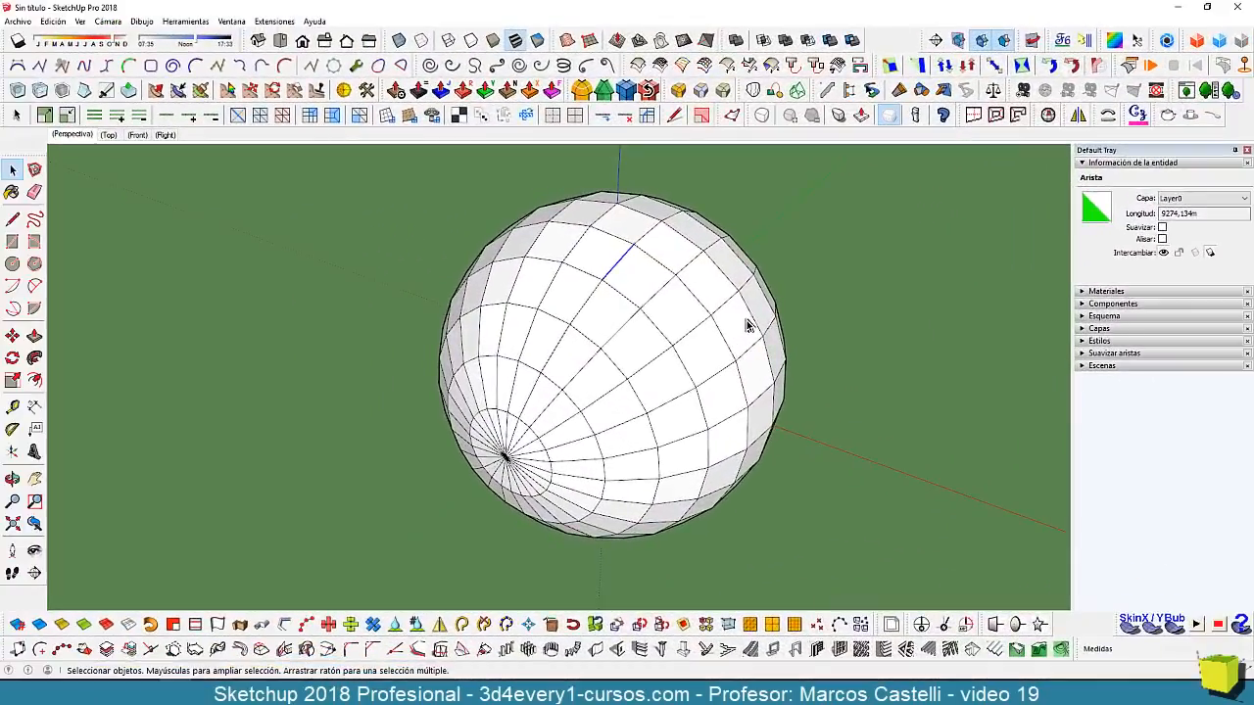
# Select six adjacent meridian edges on the sphere, extend the selection to their full edge loops and soften them.
pyautogui.click(870, 313)
pyautogui.moveTo(692, 379); pyautogui.dragTo(685, 384, button='middle')
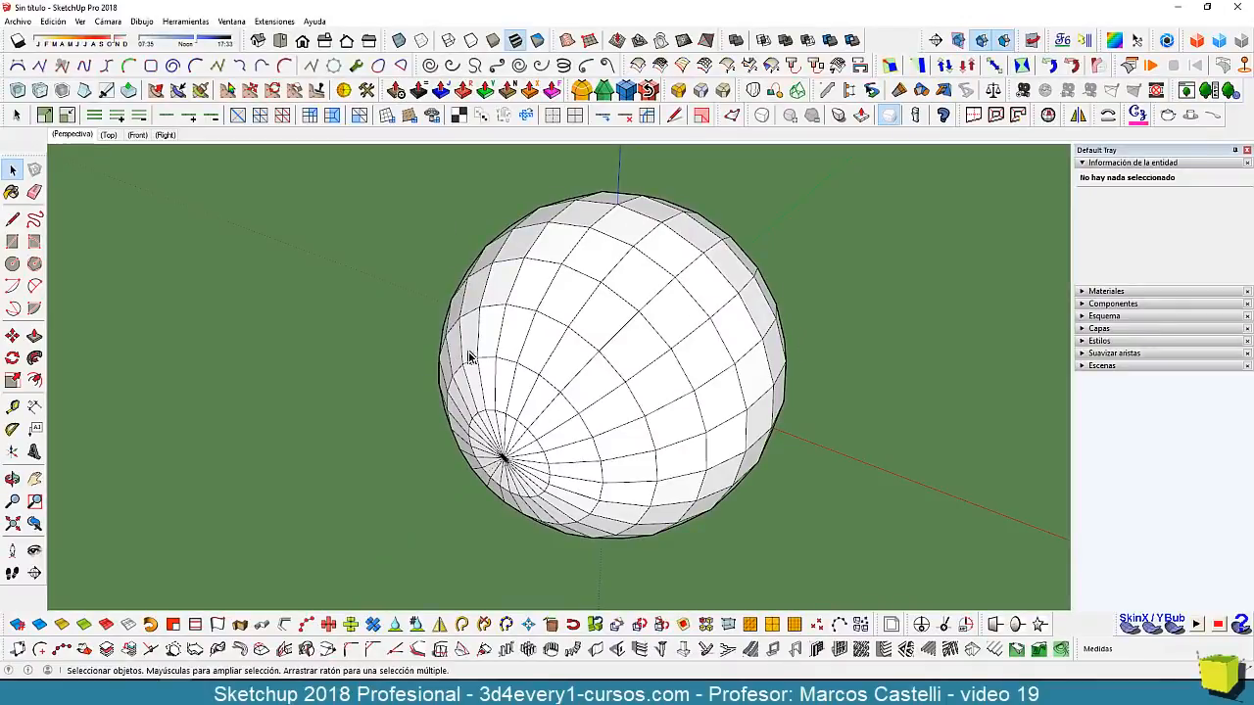
pyautogui.scroll(-4, 581, 339)
pyautogui.moveTo(589, 421); pyautogui.dragTo(598, 322, button='middle')
pyautogui.moveTo(624, 425); pyautogui.dragTo(609, 413, button='middle')
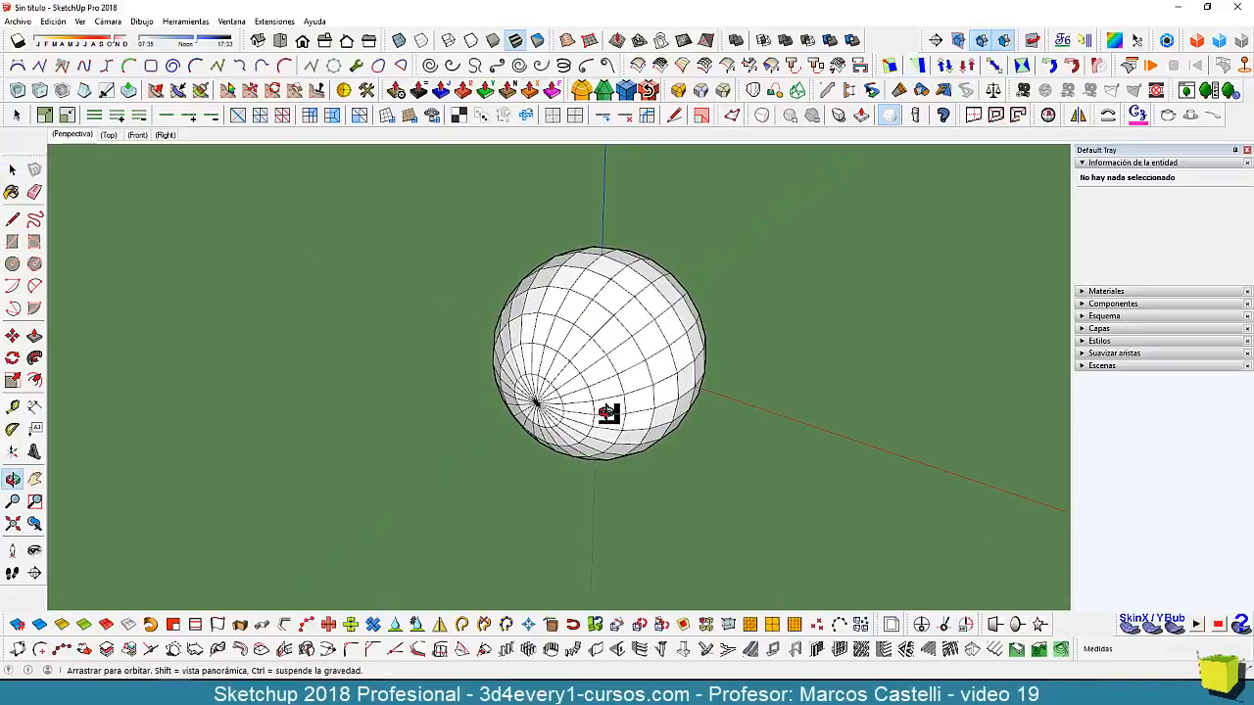
pyautogui.scroll(3, 625, 291)
pyautogui.moveTo(620, 349); pyautogui.dragTo(643, 316, button='middle')
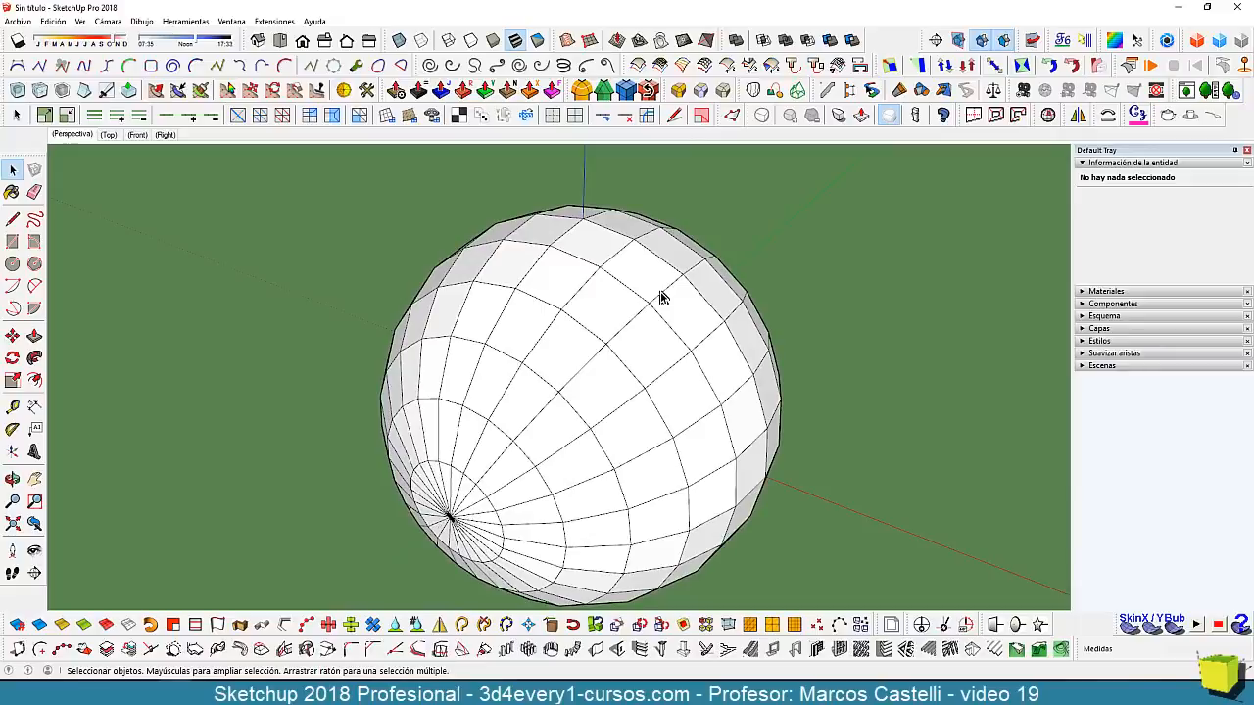
pyautogui.keyDown('shift'); pyautogui.click(662, 293); pyautogui.keyUp('shift')
pyautogui.keyDown('shift'); pyautogui.click(610, 258); pyautogui.keyUp('shift')
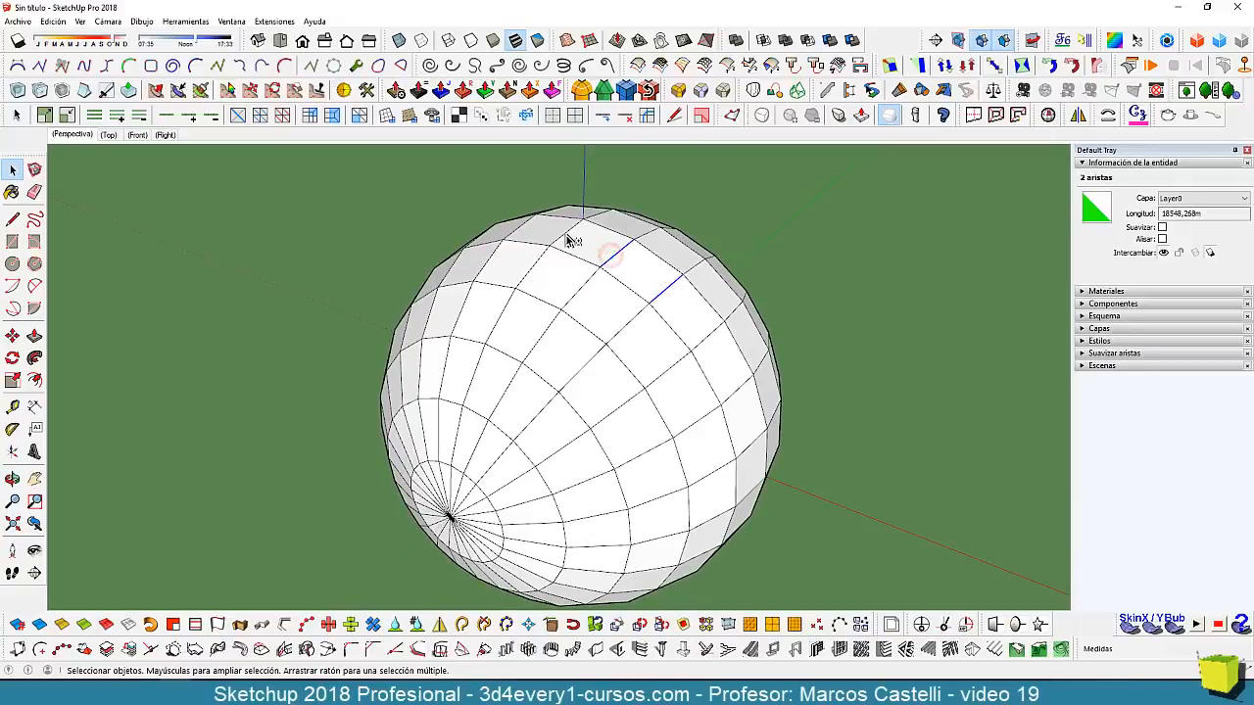
pyautogui.keyDown('shift'); pyautogui.click(566, 229); pyautogui.keyUp('shift')
pyautogui.keyDown('shift'); pyautogui.click(516, 233); pyautogui.keyUp('shift')
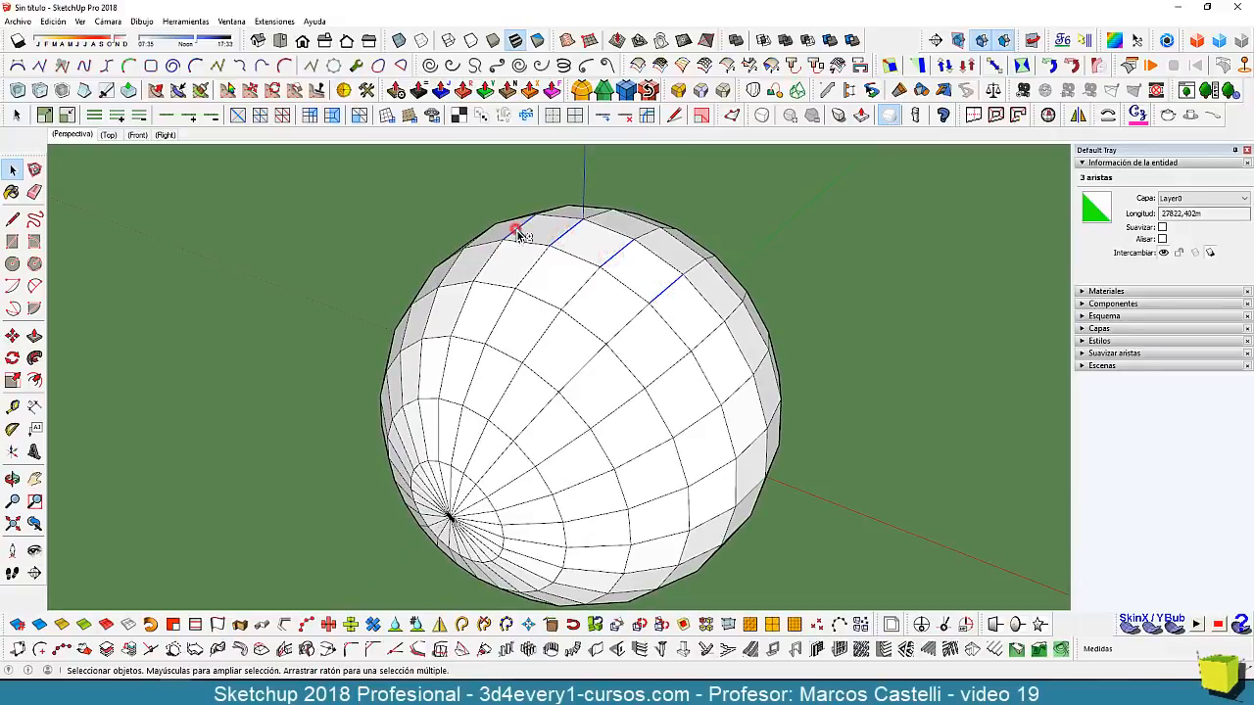
pyautogui.keyDown('shift'); pyautogui.click(709, 340); pyautogui.keyUp('shift')
pyautogui.keyDown('shift'); pyautogui.click(736, 388); pyautogui.keyUp('shift')
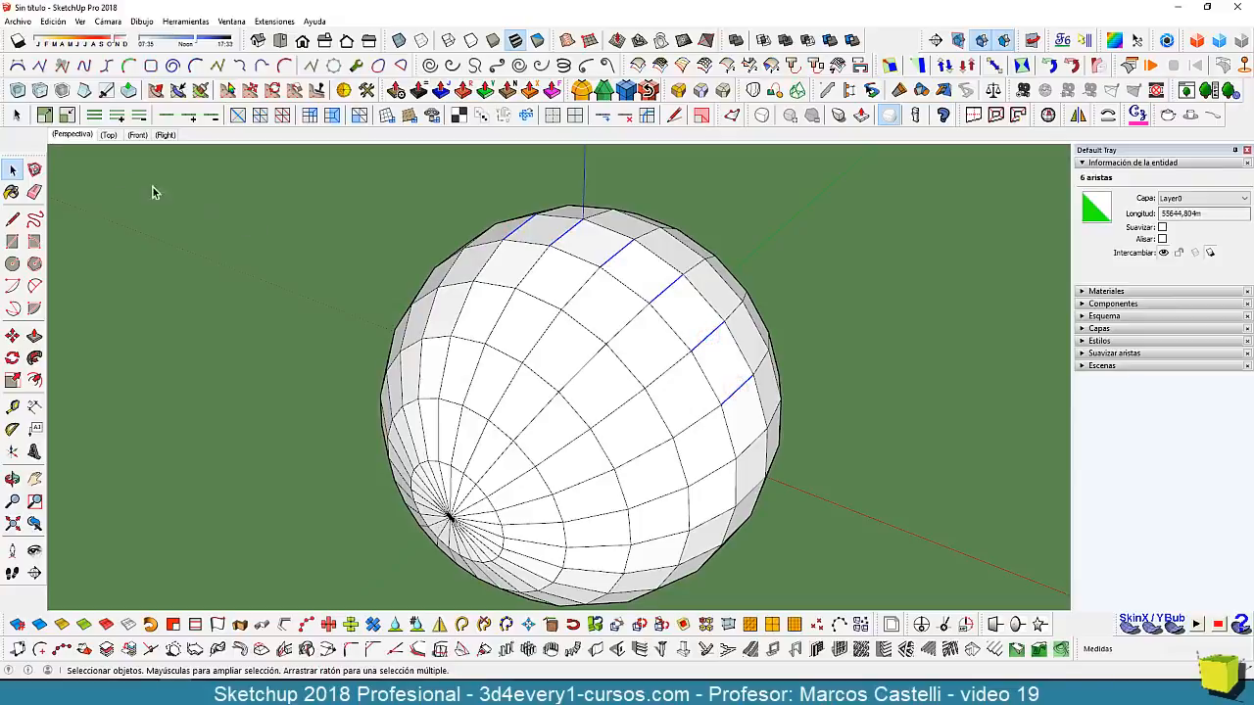
pyautogui.click(142, 117)
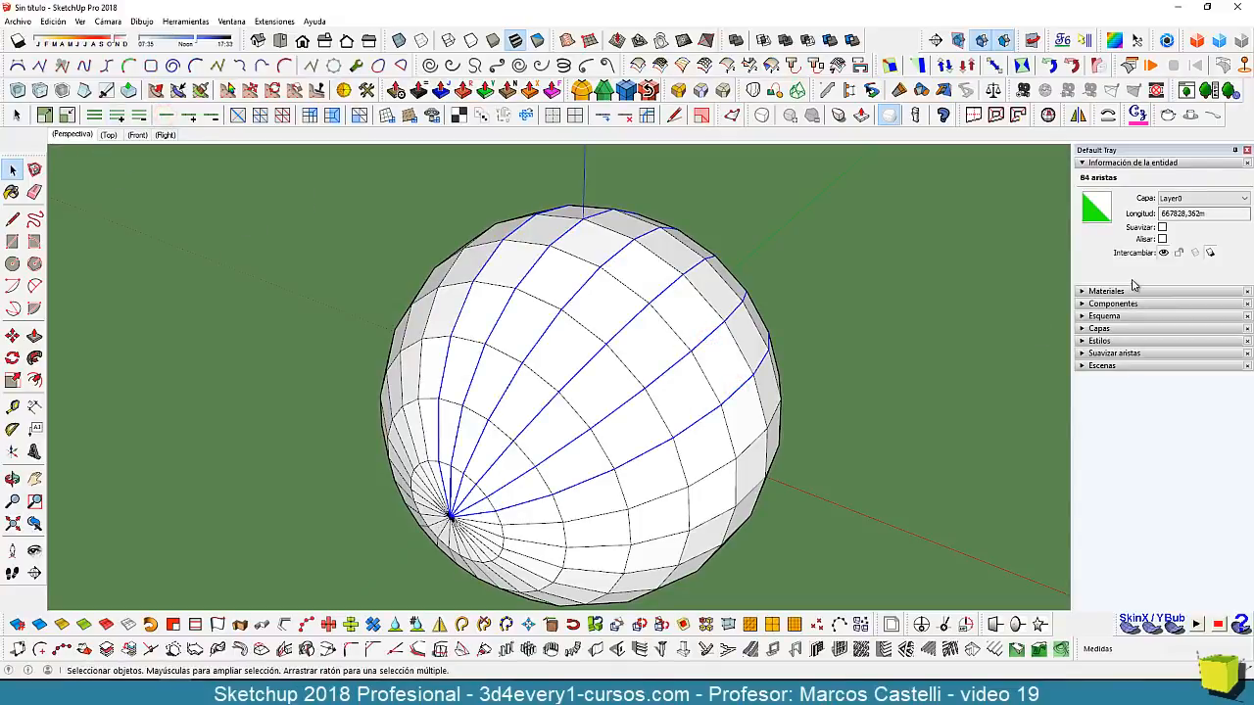
pyautogui.click(1161, 227)
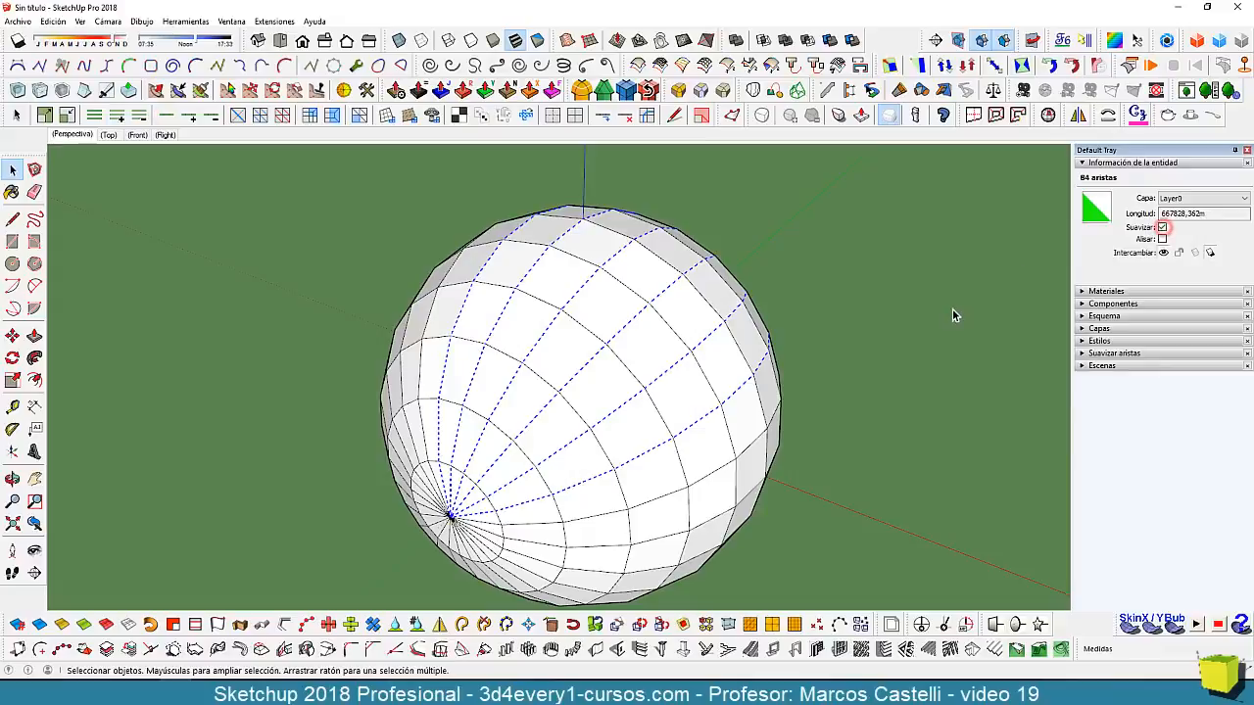
pyautogui.click(891, 364)
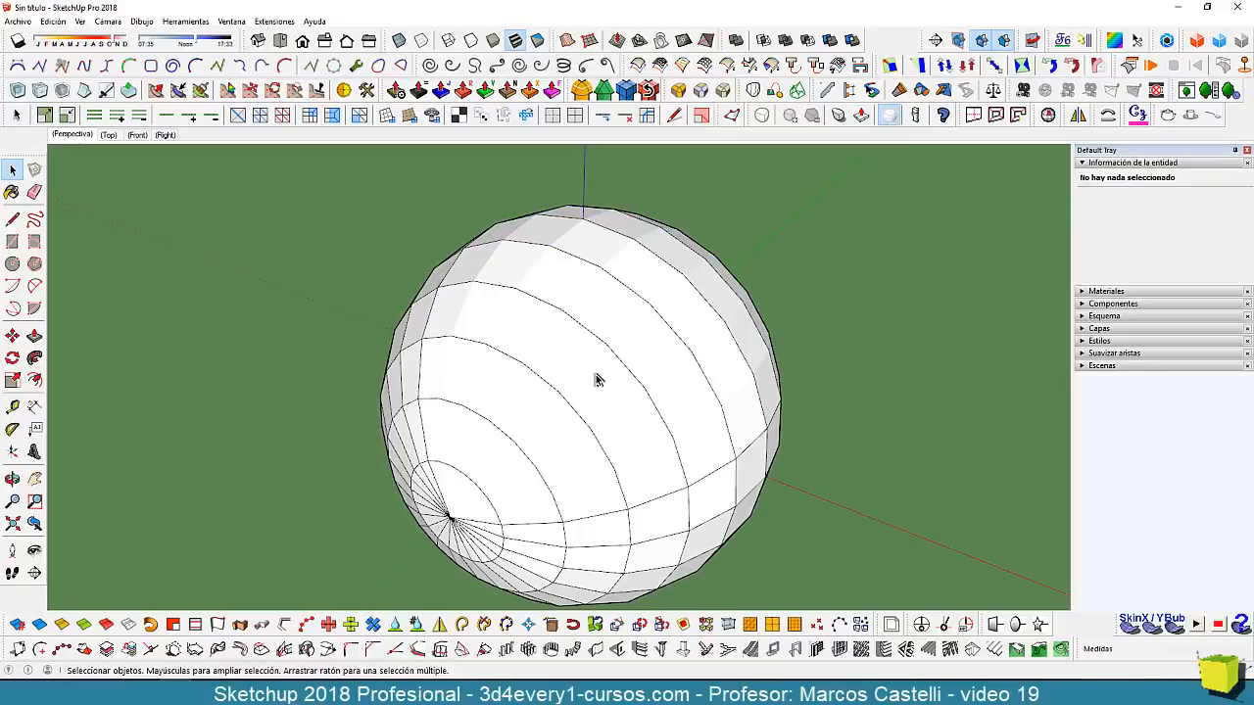
# Inspect the shading across the sphere's softened meridian edges with hidden geometry turned off.
pyautogui.moveTo(595, 378); pyautogui.dragTo(565, 225, button='middle')
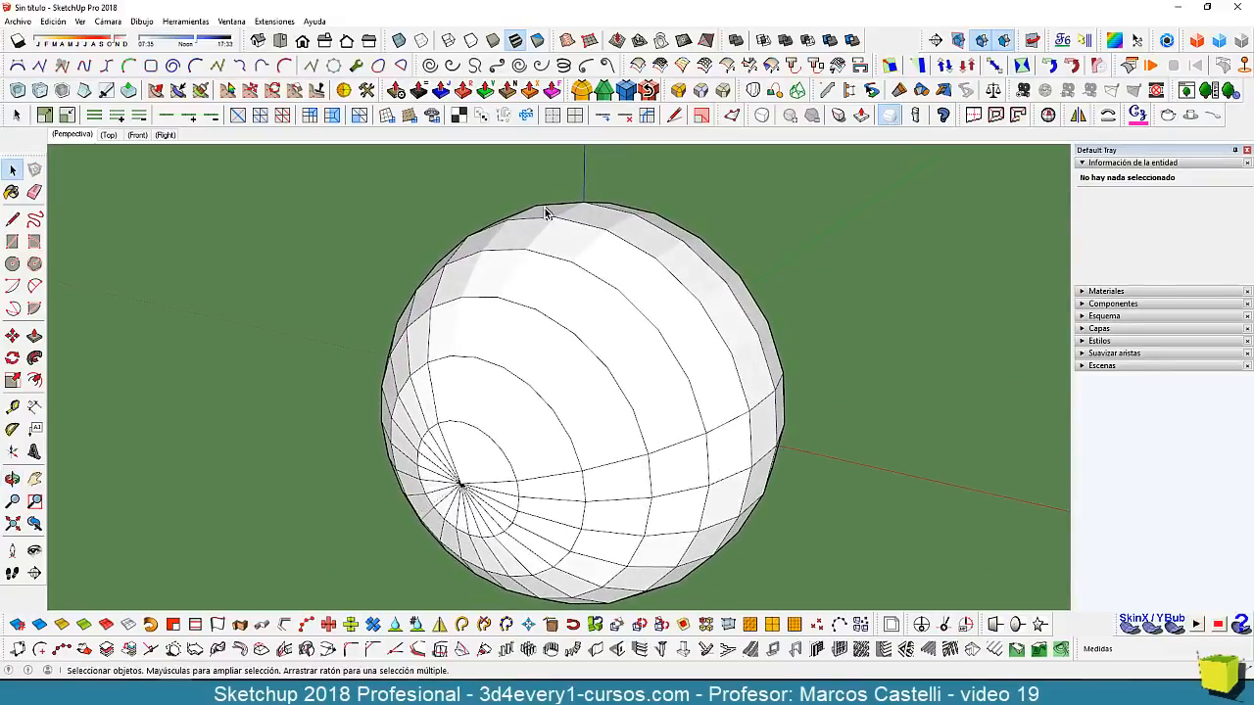
pyautogui.scroll(3, 623, 235)
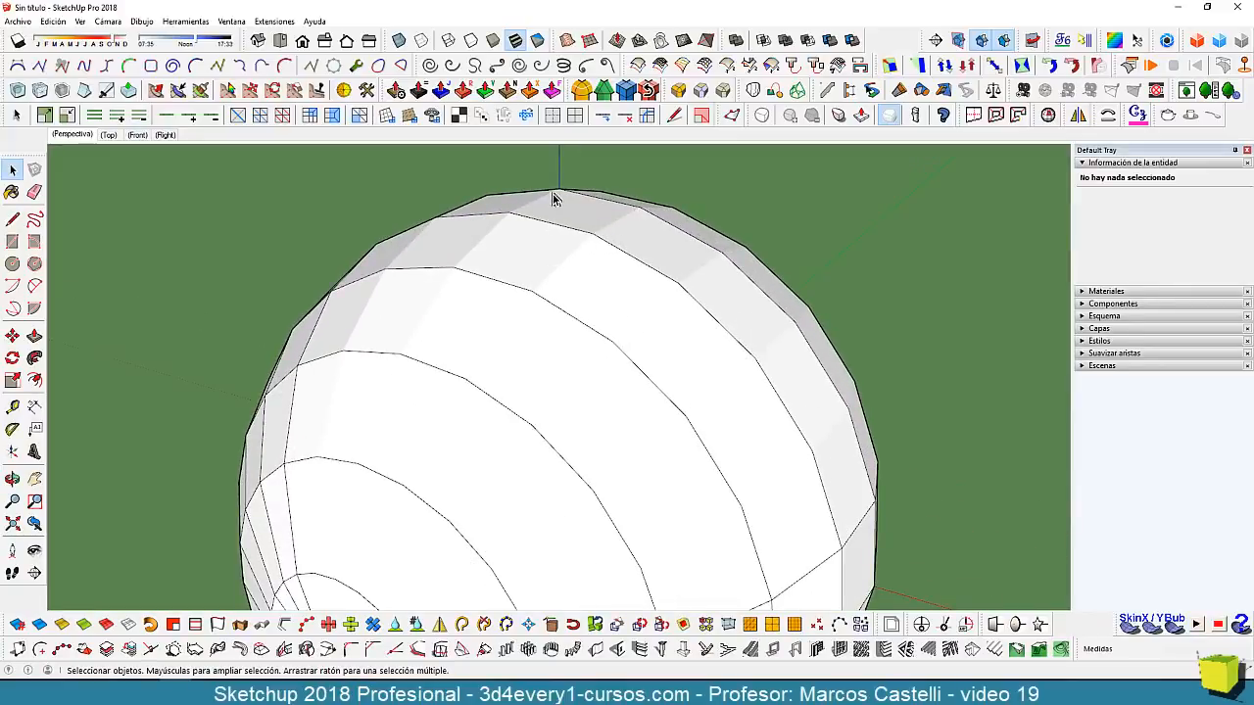
pyautogui.scroll(-3, 534, 270)
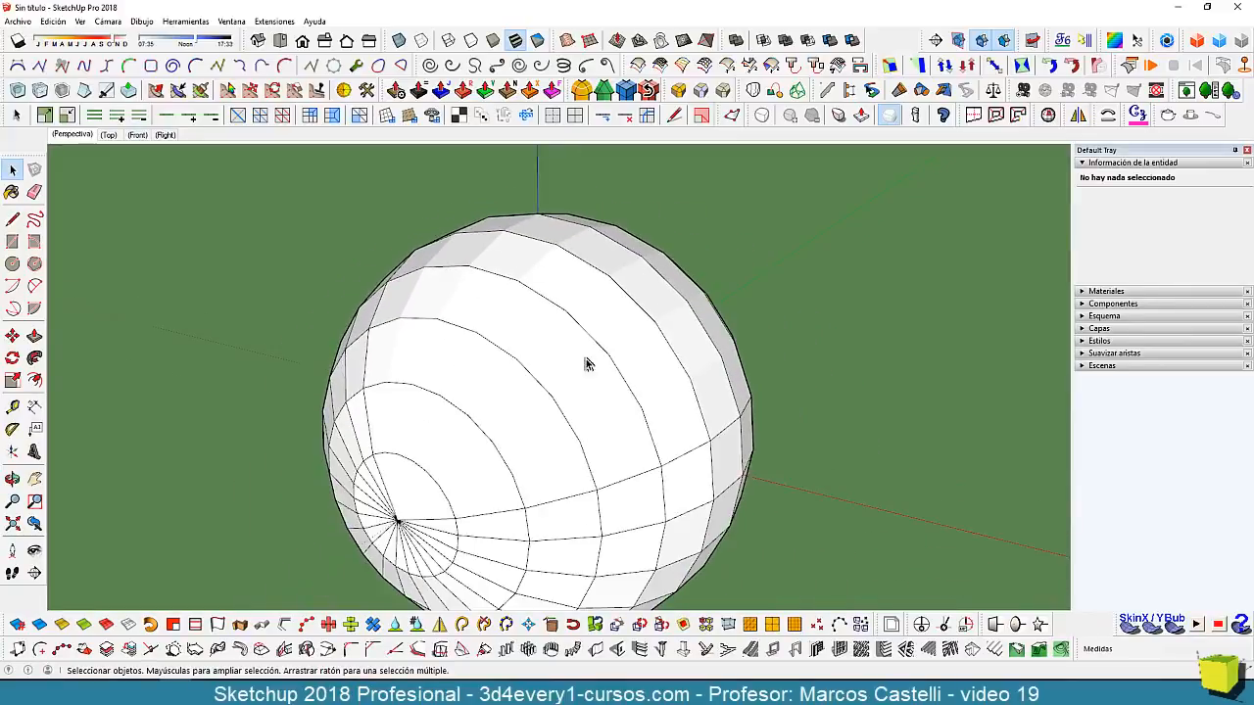
pyautogui.moveTo(587, 362); pyautogui.dragTo(473, 244, button='middle')
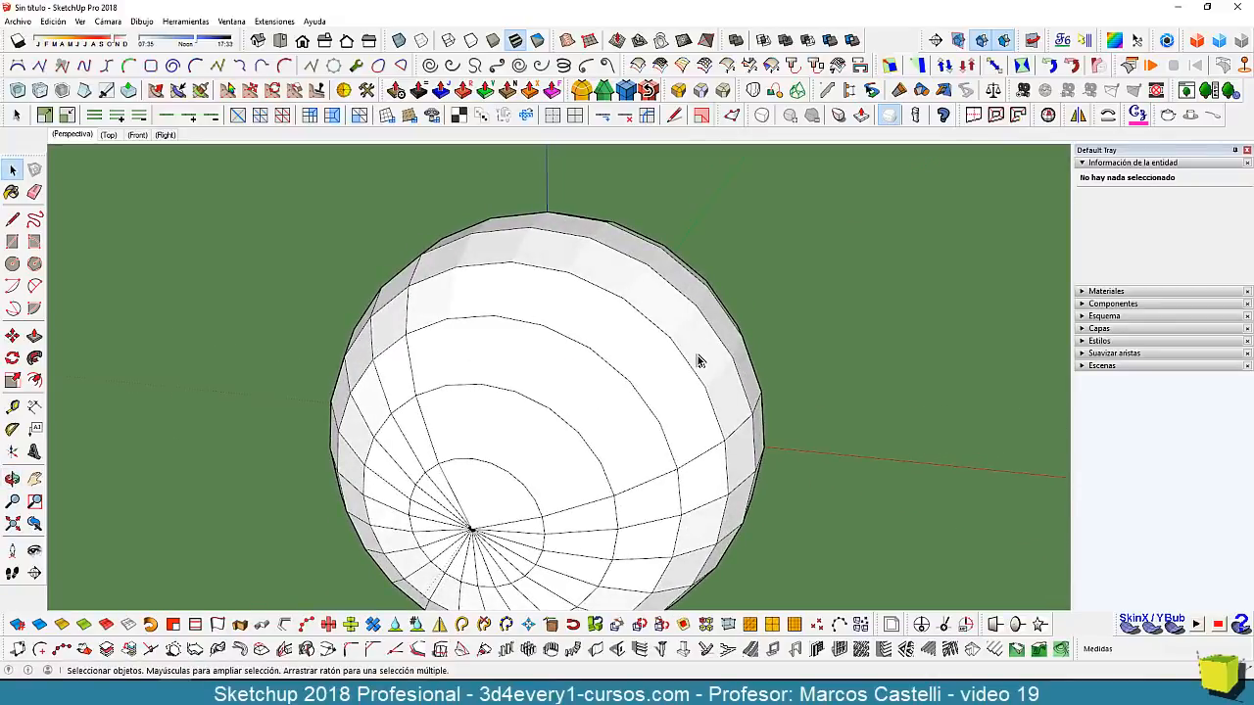
pyautogui.scroll(-3, 677, 349)
pyautogui.moveTo(637, 359)
pyautogui.mouseDown(button='middle')
pyautogui.moveTo(615, 380)
pyautogui.moveTo(632, 380)
pyautogui.mouseUp(button='middle')
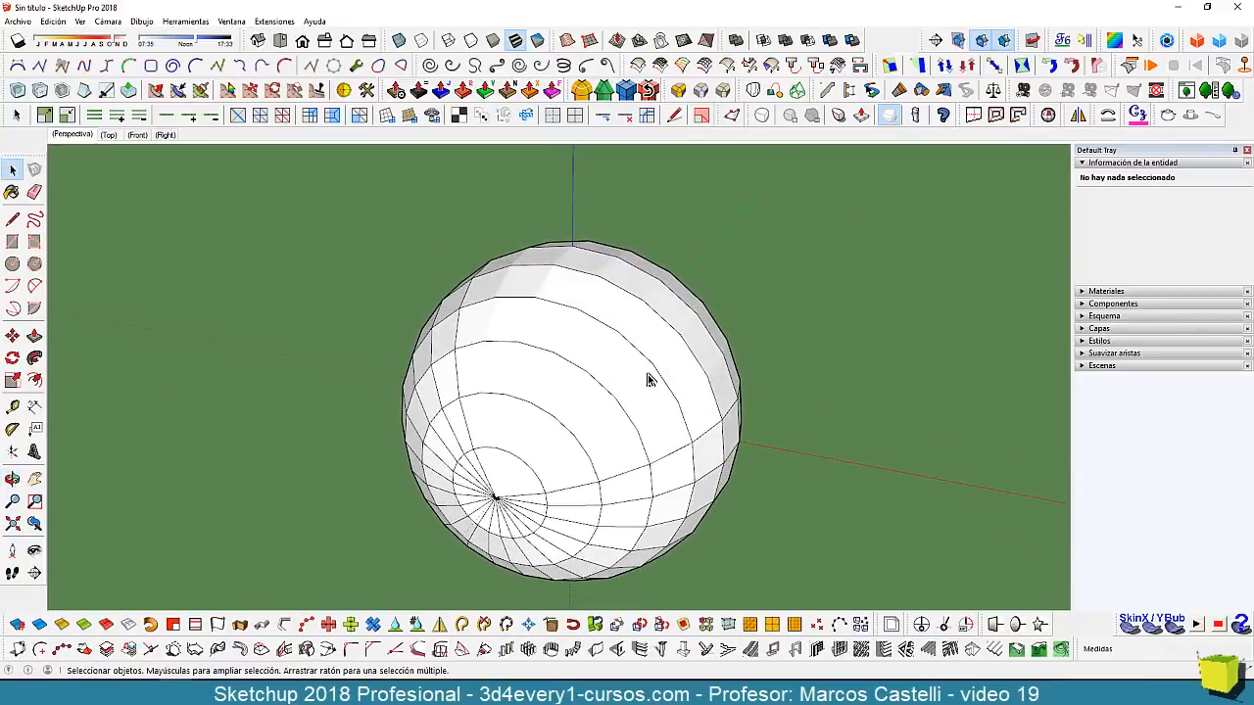
# With hidden geometry displayed, reselect the six softened meridian edges, extend them to their full loops and smooth them.
pyautogui.scroll(2, 568, 284)
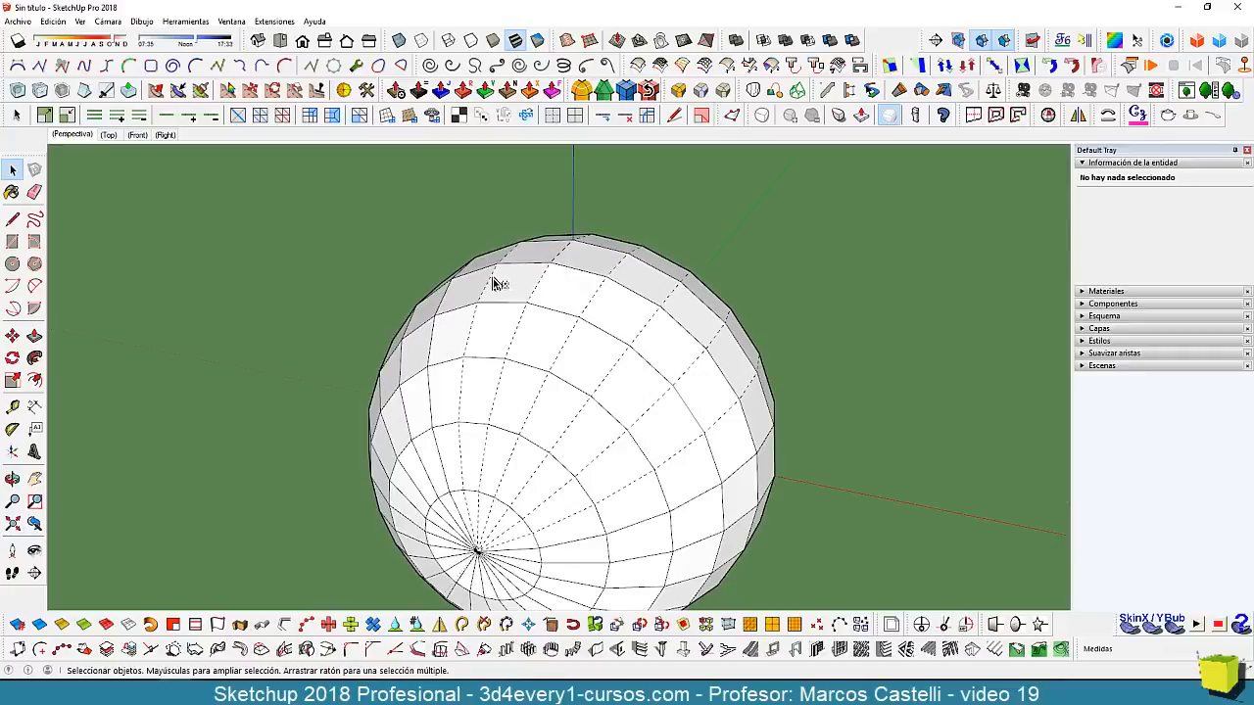
pyautogui.click(492, 279)
pyautogui.keyDown('shift'); pyautogui.click(535, 283); pyautogui.keyUp('shift')
pyautogui.keyDown('shift'); pyautogui.click(591, 294); pyautogui.keyUp('shift')
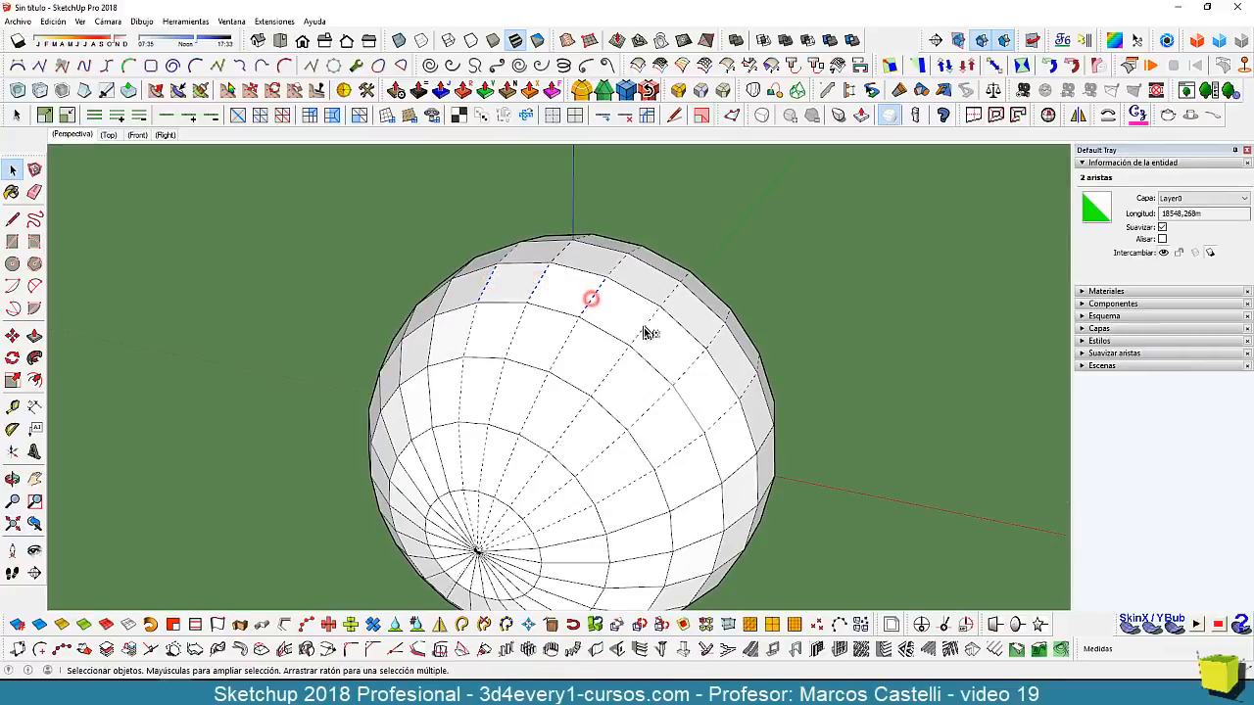
pyautogui.keyDown('shift'); pyautogui.click(645, 328); pyautogui.keyUp('shift')
pyautogui.keyDown('shift'); pyautogui.click(689, 367); pyautogui.keyUp('shift')
pyautogui.keyDown('shift'); pyautogui.click(719, 417); pyautogui.keyUp('shift')
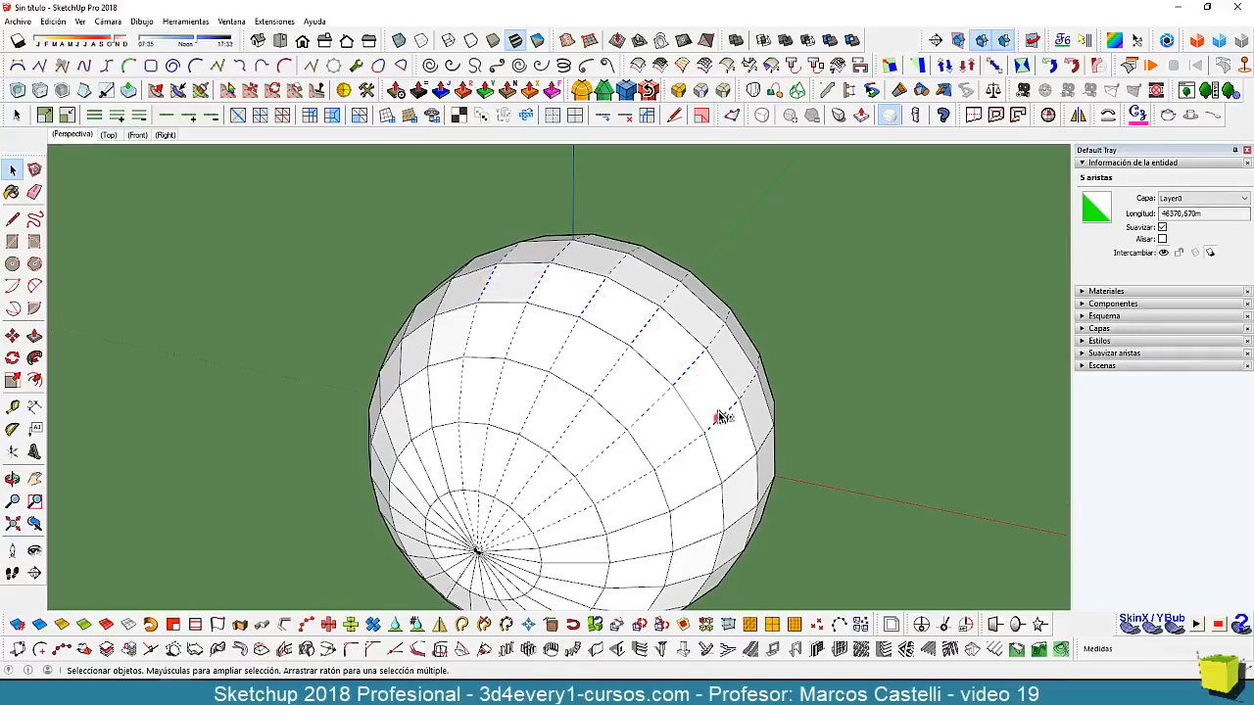
pyautogui.click(162, 114)
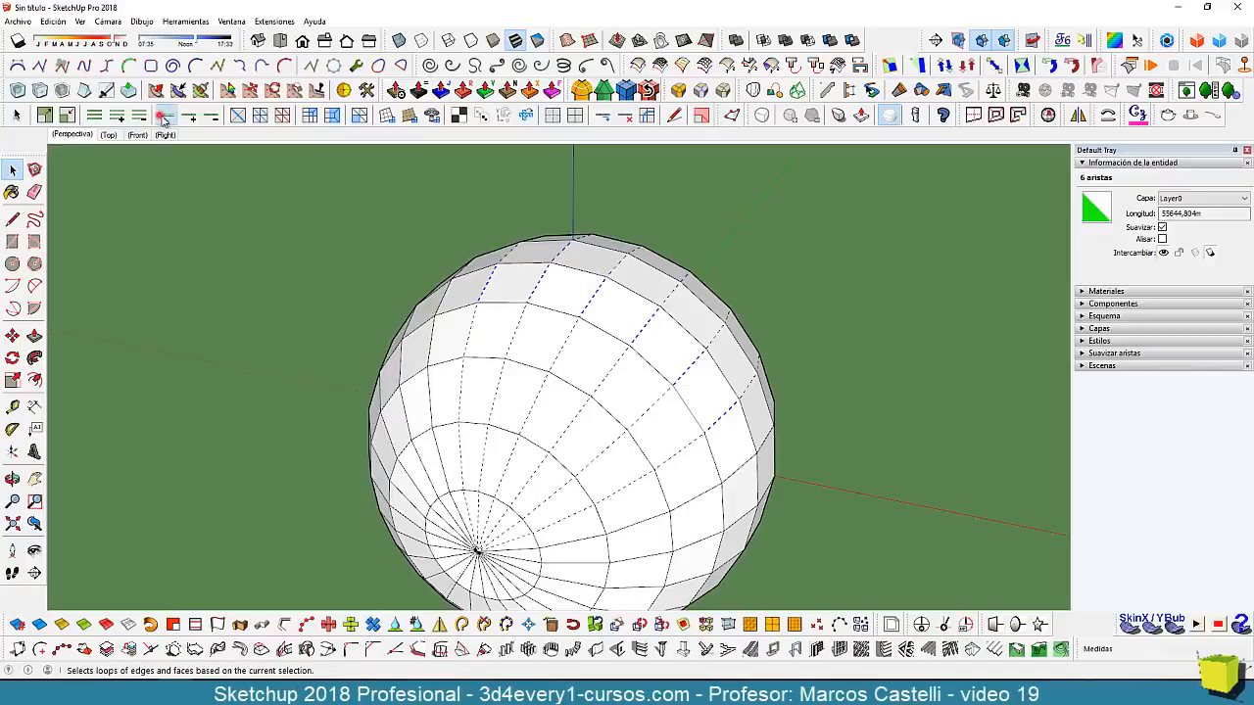
pyautogui.click(1161, 239)
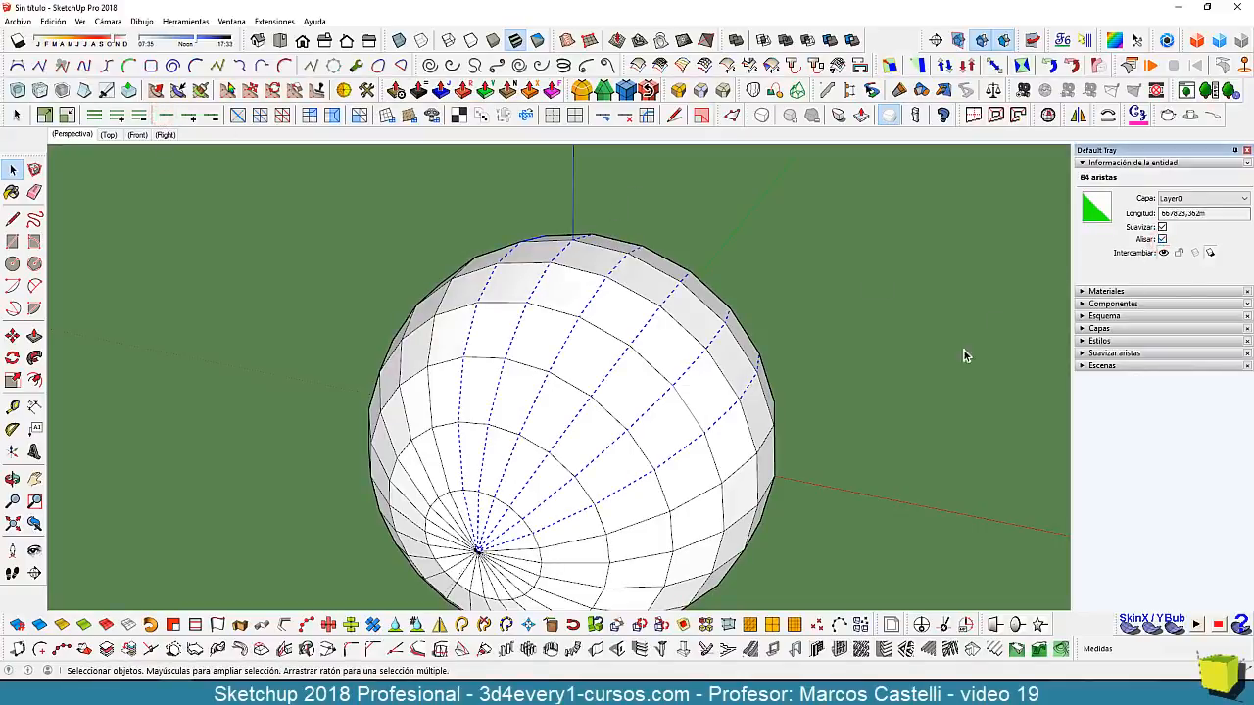
pyautogui.click(881, 325)
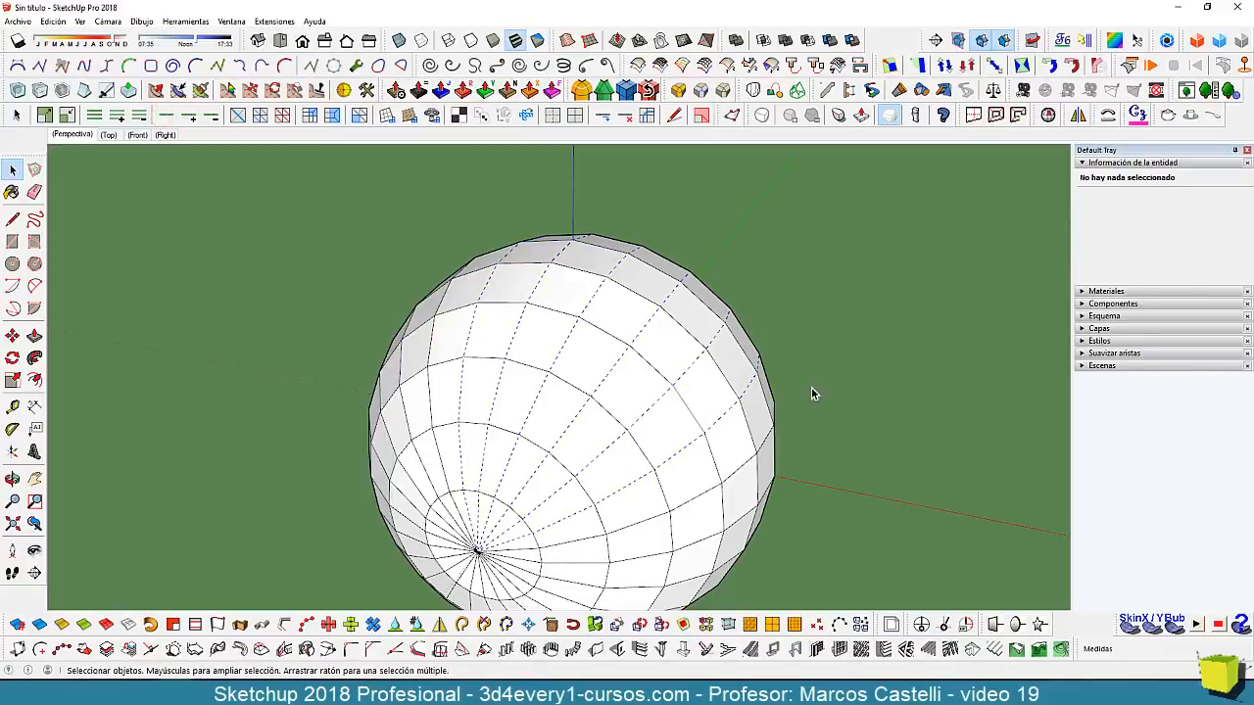
# Turn hidden geometry off and examine the shading of the softened and smoothed band from several angles.
pyautogui.moveTo(811, 386); pyautogui.dragTo(813, 356, button='middle')
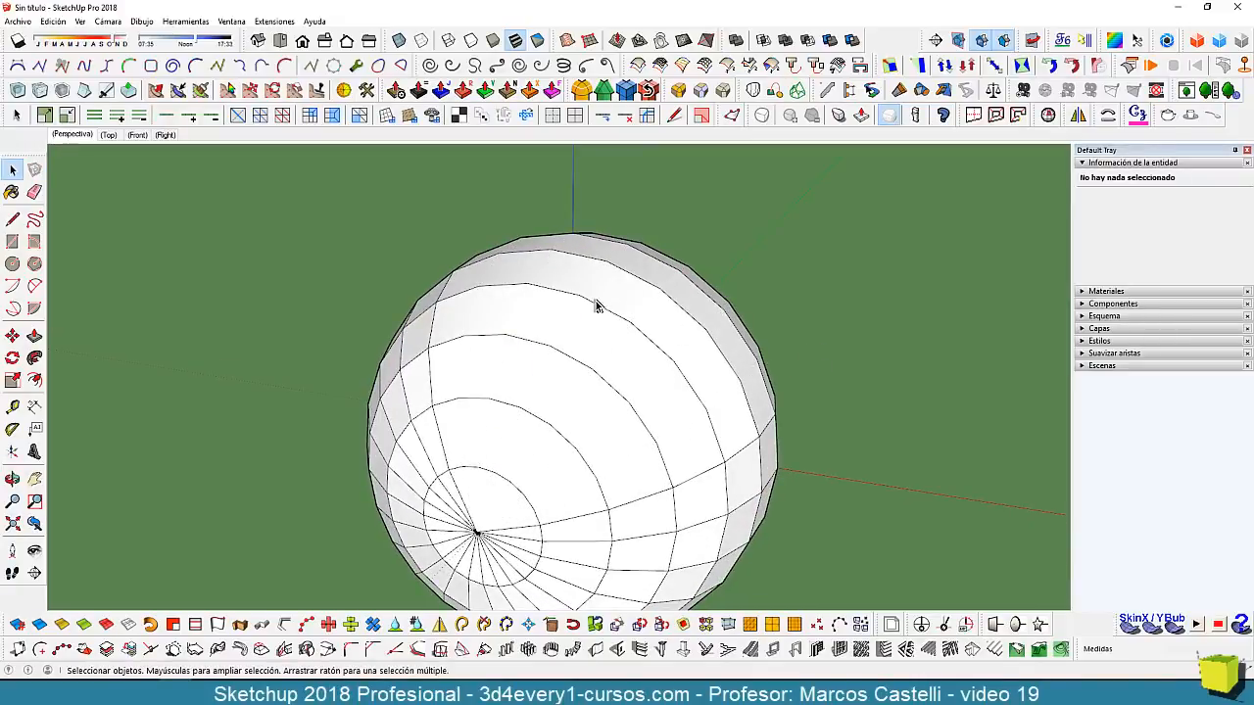
pyautogui.moveTo(596, 308); pyautogui.dragTo(610, 283, button='middle')
pyautogui.scroll(3, 611, 279)
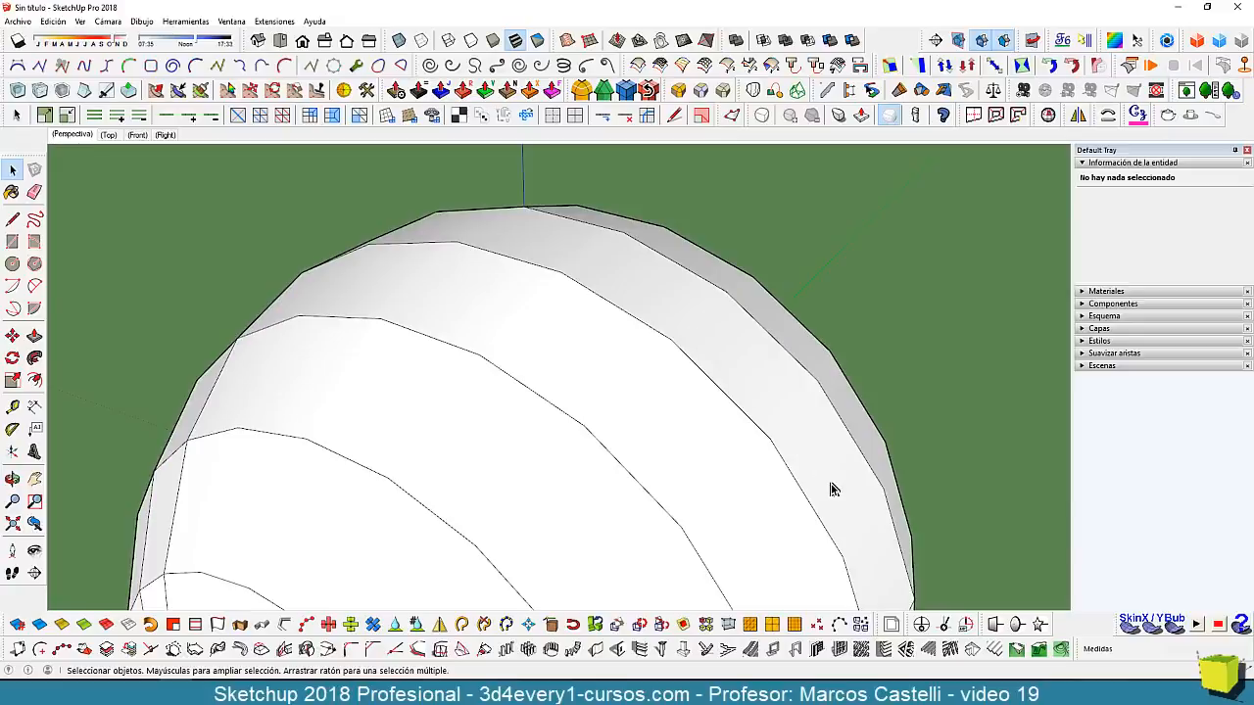
pyautogui.scroll(-1, 776, 356)
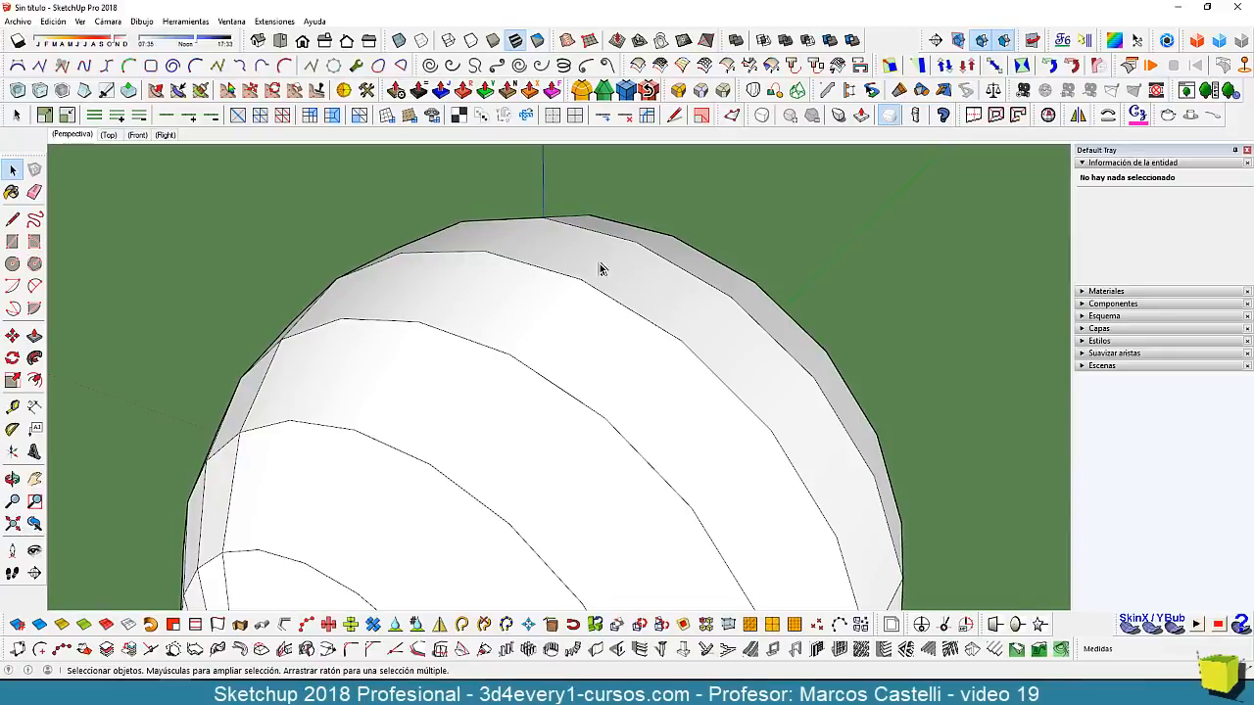
pyautogui.scroll(-4, 621, 163)
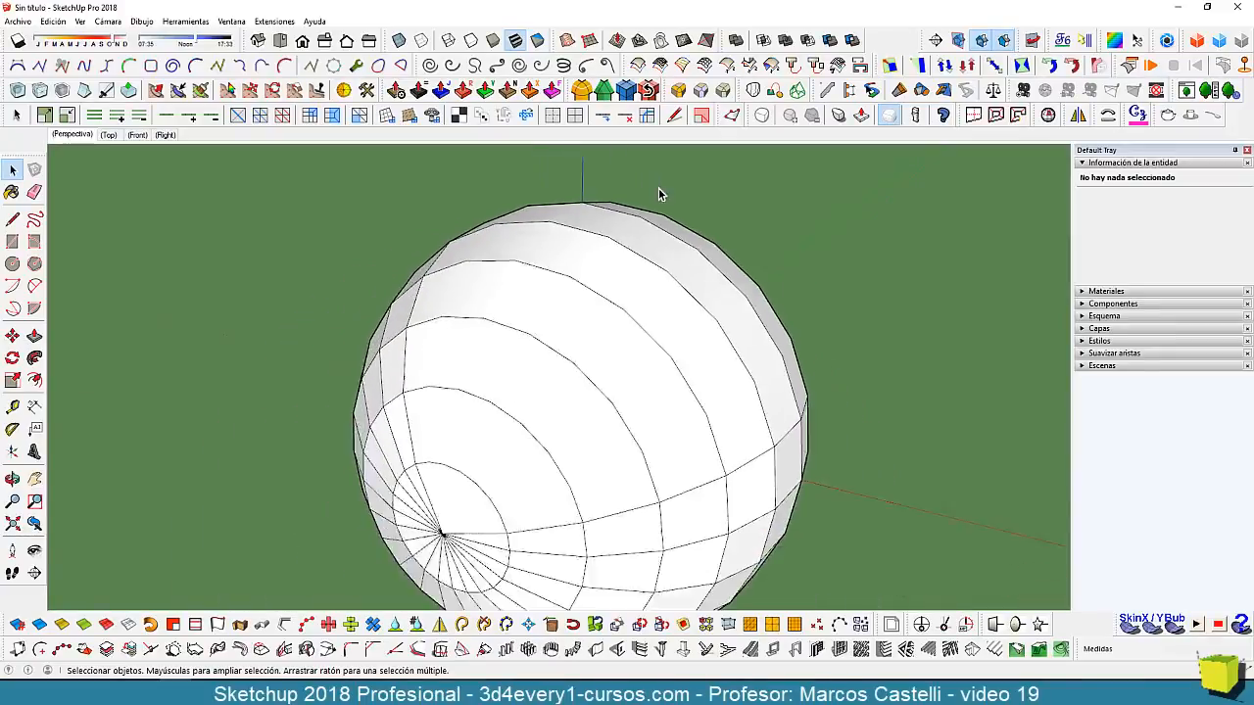
pyautogui.moveTo(644, 227); pyautogui.dragTo(641, 318, button='middle')
pyautogui.moveTo(656, 372)
pyautogui.mouseDown(button='middle')
pyautogui.moveTo(685, 338)
pyautogui.moveTo(627, 320)
pyautogui.moveTo(641, 319)
pyautogui.mouseUp(button='middle')
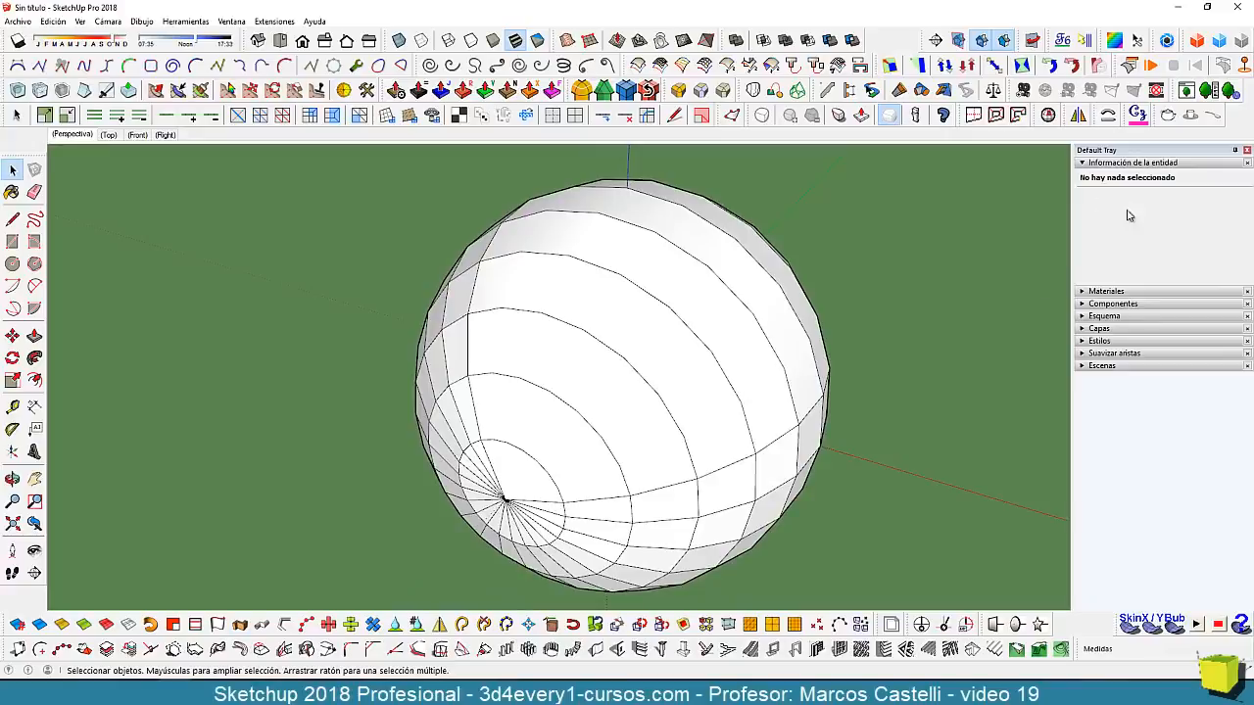
# Show hidden geometry, select the six softened meridian loops and remove both softening and smoothing from them.
pyautogui.hotkey('alt', 'h')
pyautogui.click(532, 230)
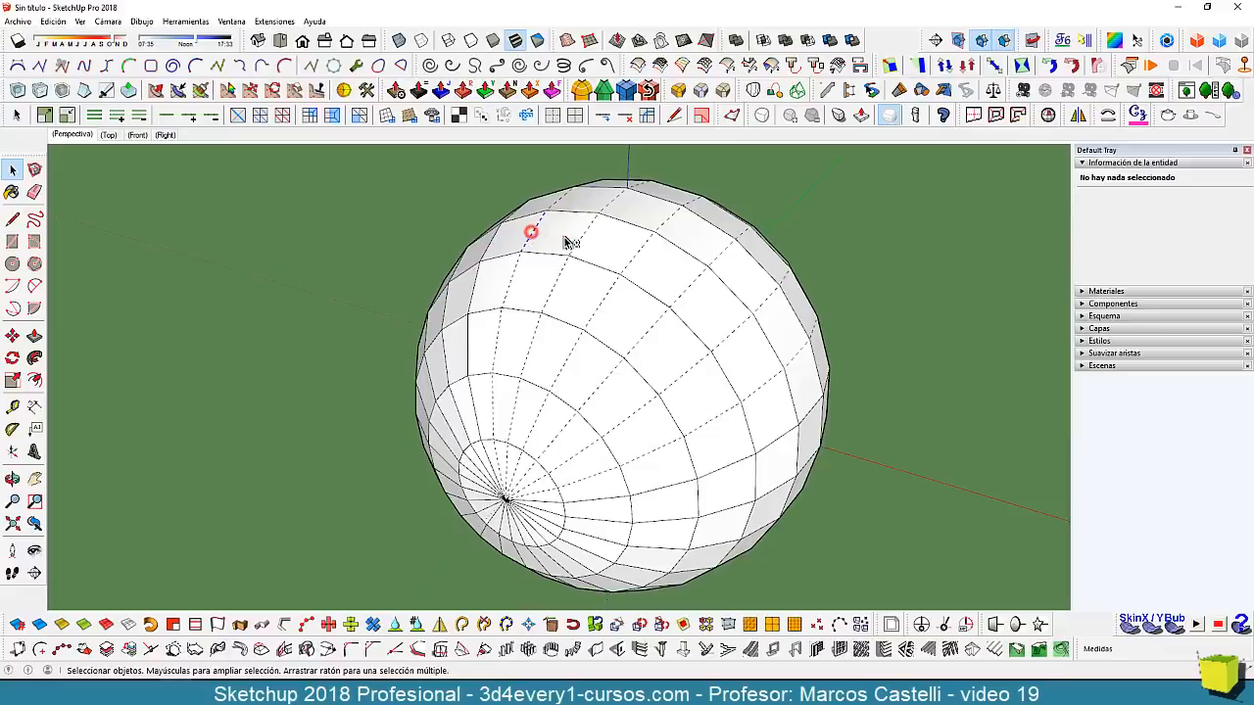
pyautogui.keyDown('shift'); pyautogui.click(580, 241); pyautogui.keyUp('shift')
pyautogui.keyDown('shift'); pyautogui.click(637, 255); pyautogui.keyUp('shift')
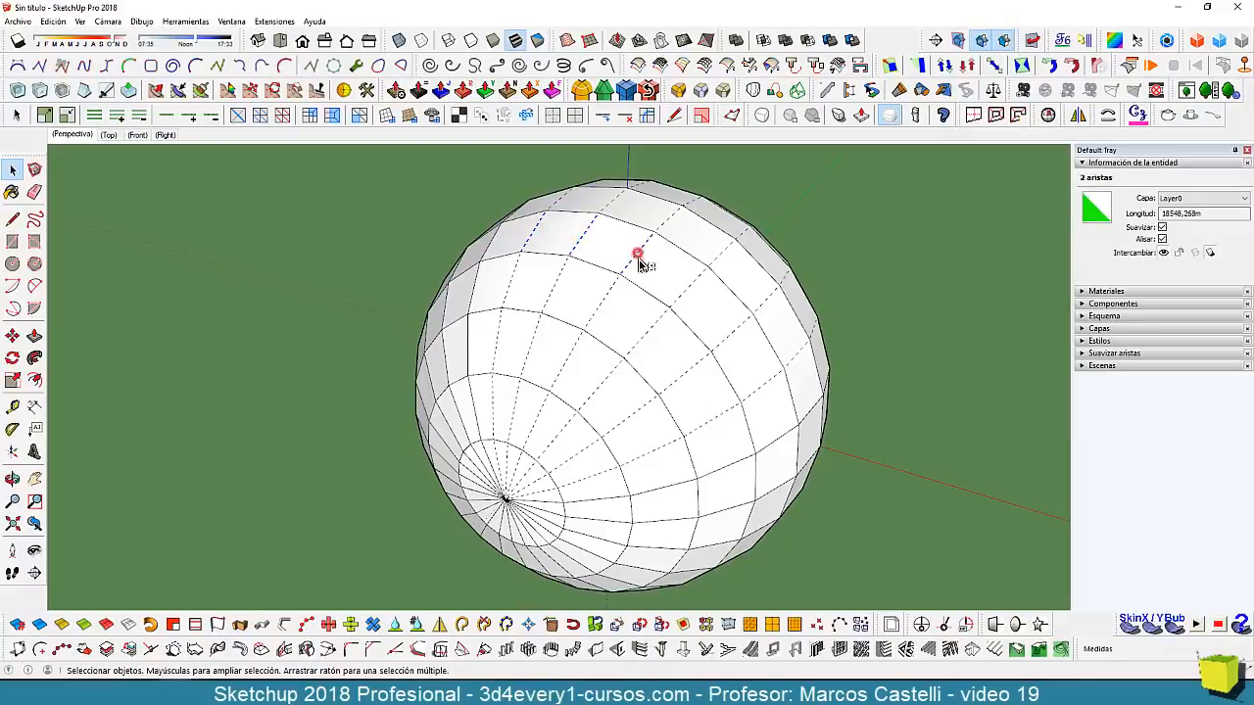
pyautogui.keyDown('shift'); pyautogui.click(690, 284); pyautogui.keyUp('shift')
pyautogui.keyDown('shift'); pyautogui.click(732, 331); pyautogui.keyUp('shift')
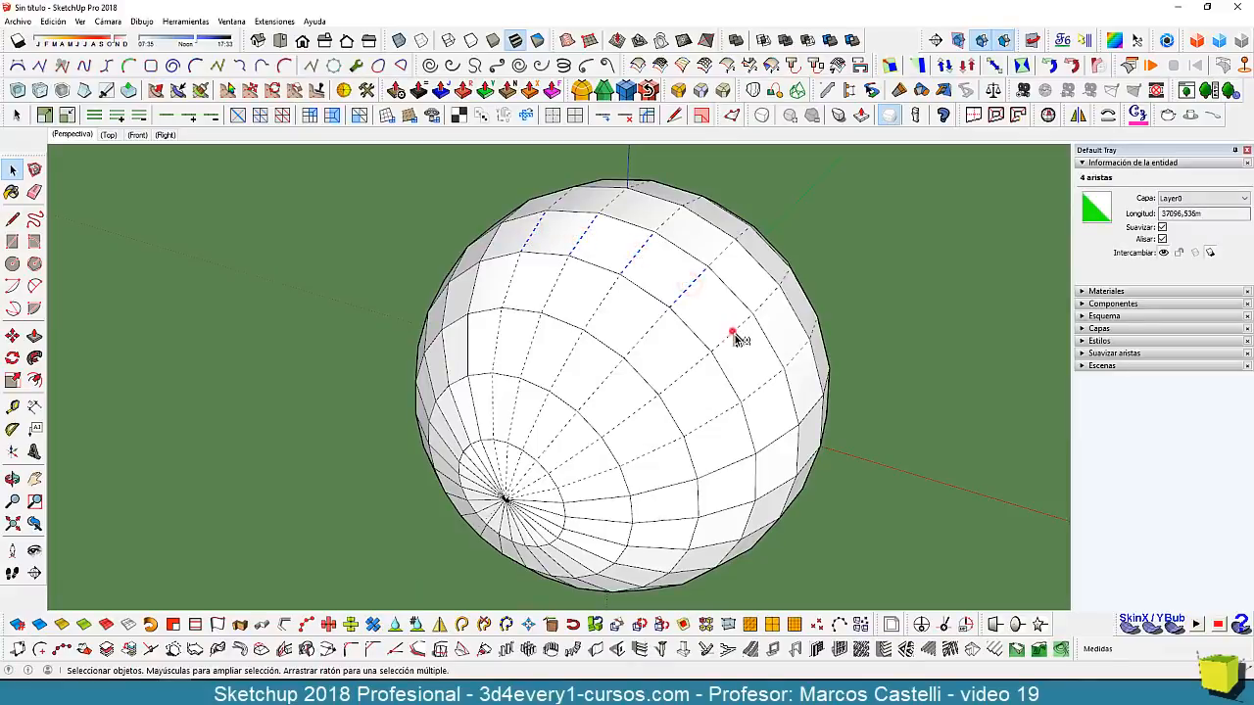
pyautogui.keyDown('shift'); pyautogui.click(769, 382); pyautogui.keyUp('shift')
pyautogui.keyDown('shift'); pyautogui.click(743, 394); pyautogui.keyUp('shift')
pyautogui.click(167, 116)
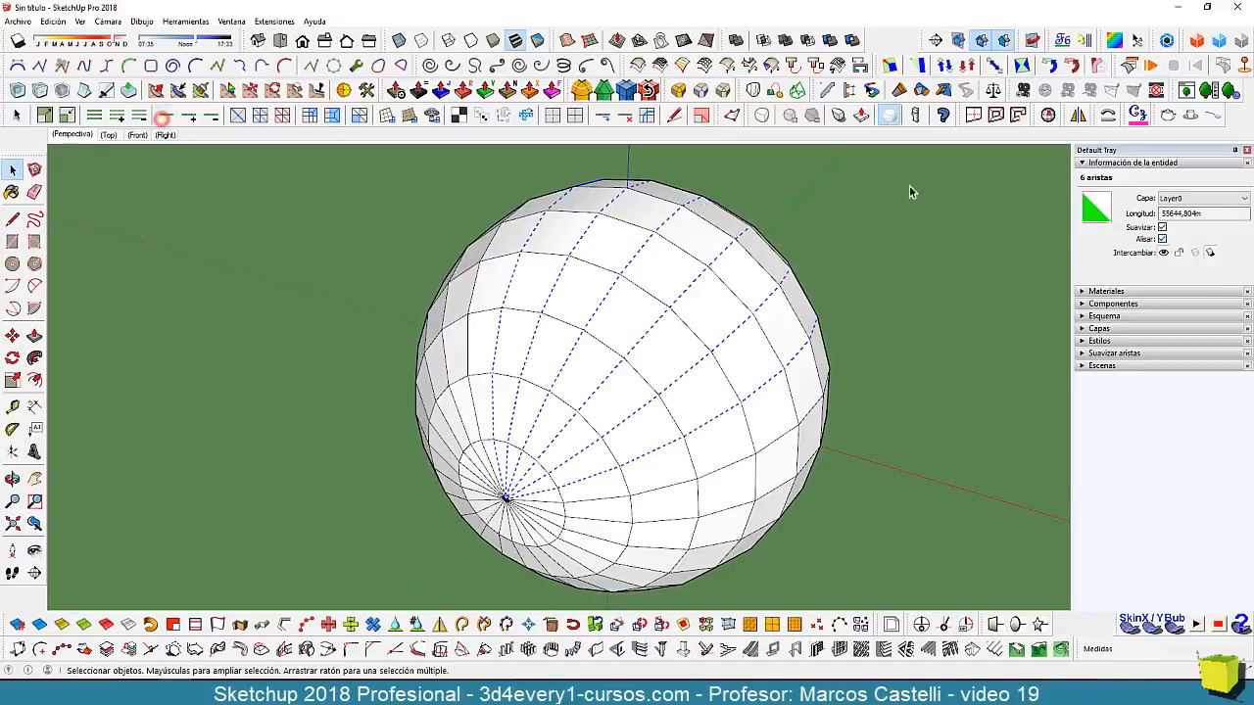
pyautogui.click(1161, 227)
pyautogui.click(1162, 239)
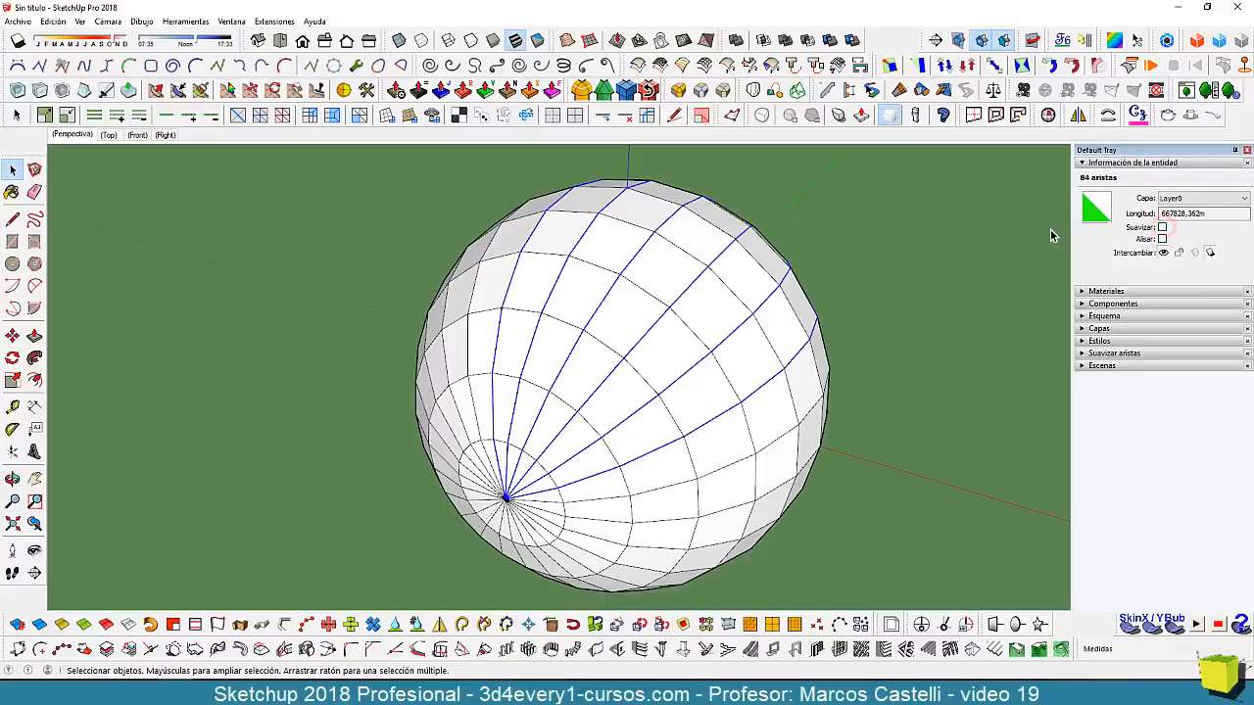
pyautogui.click(980, 226)
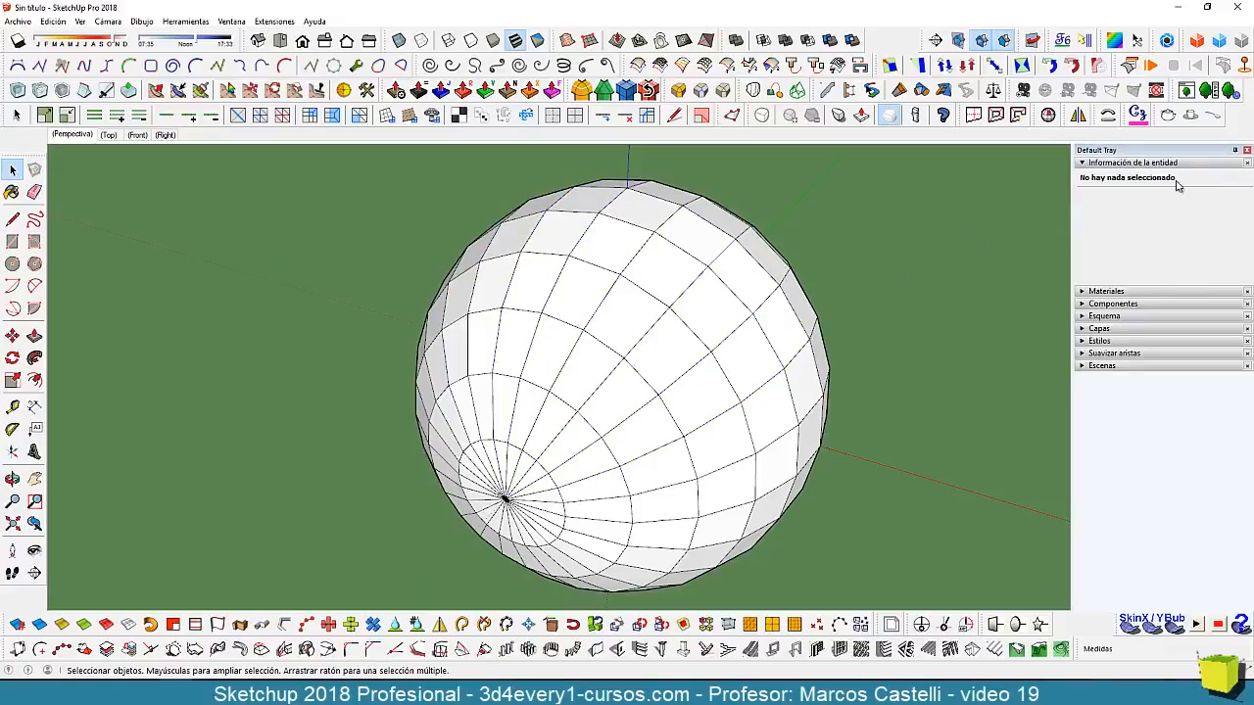
# Add a new layer named Esfera.
pyautogui.moveTo(722, 324); pyautogui.dragTo(713, 363, button='middle')
pyautogui.scroll(-2, 695, 307)
pyautogui.click(1138, 330)
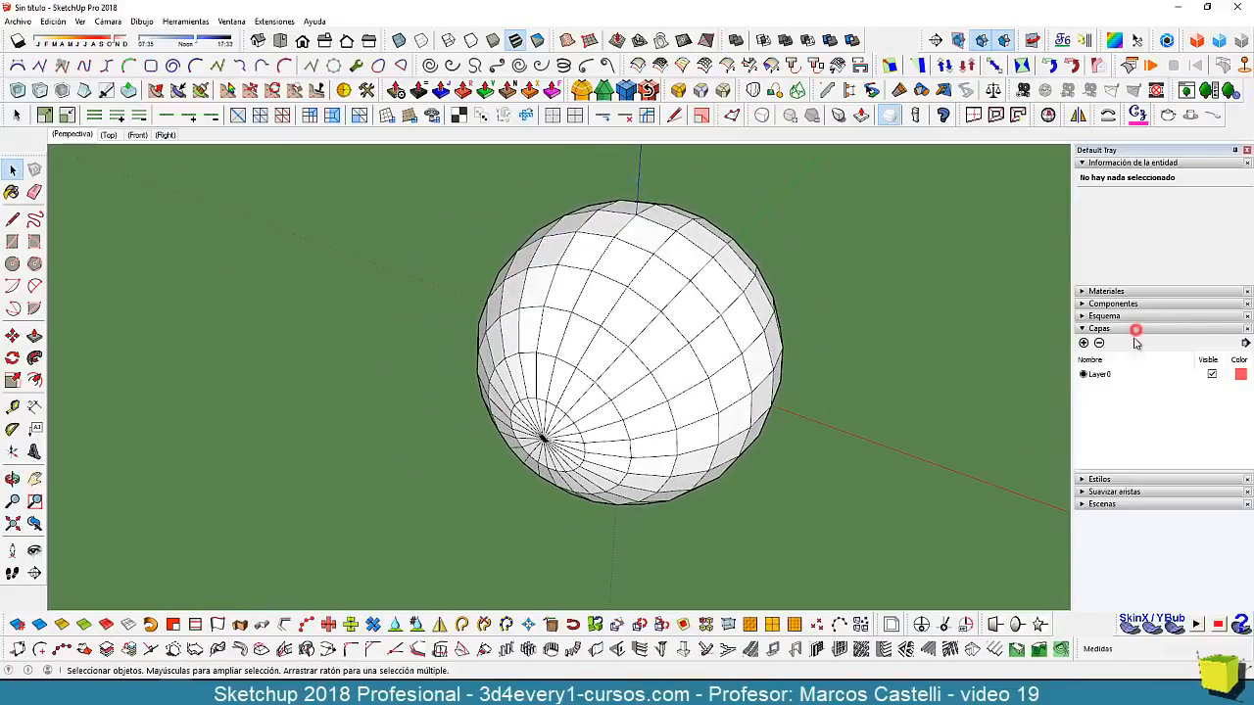
pyautogui.click(1084, 342)
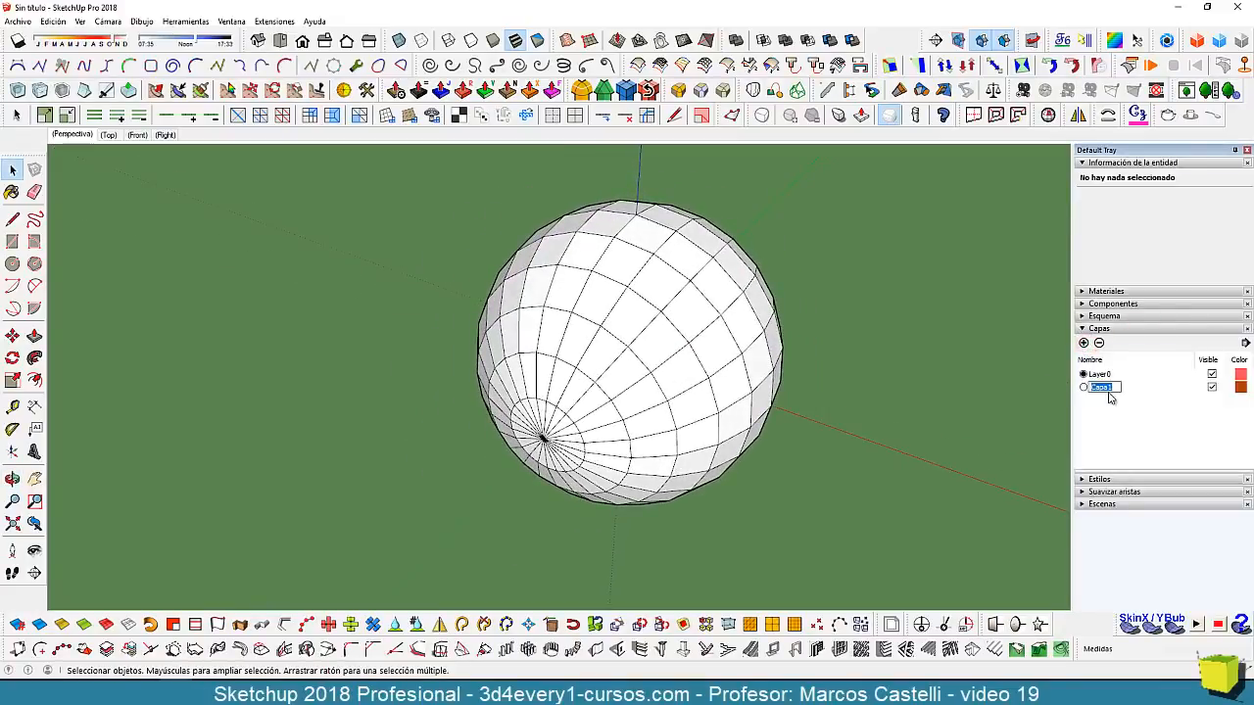
pyautogui.write('Esfera')
pyautogui.press('Return')
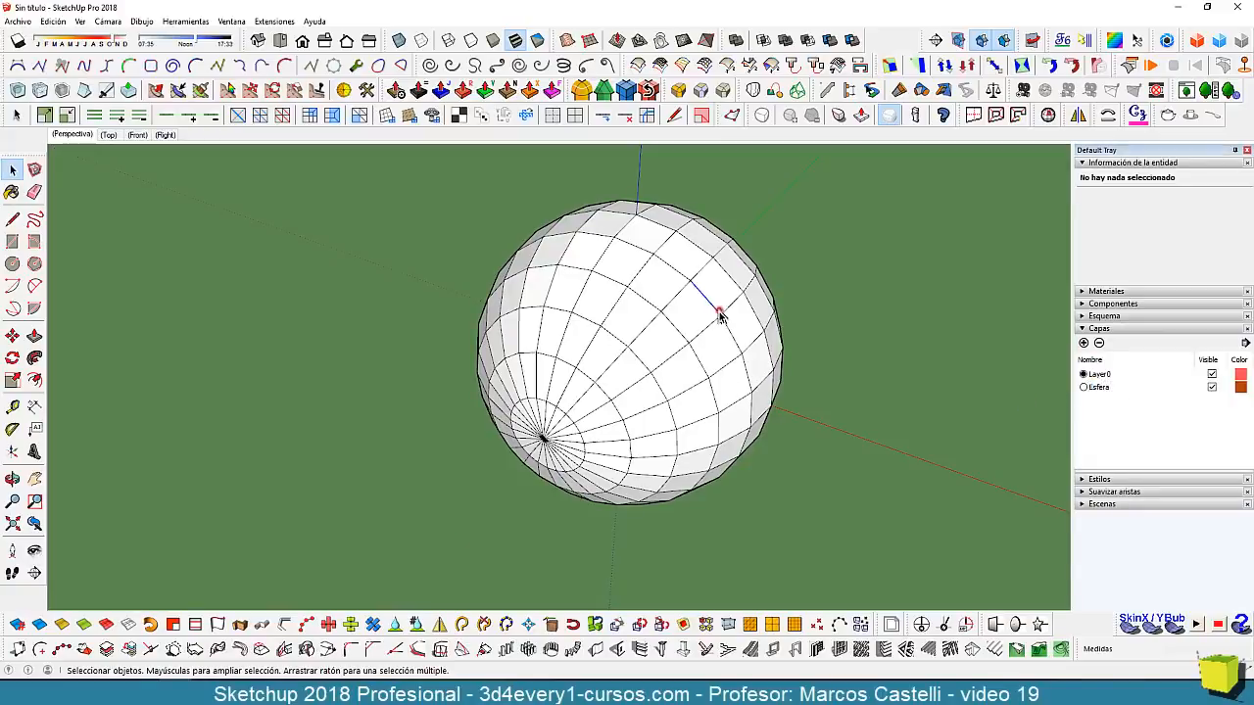
# Select all of the sphere's edges and faces, assign them to the Esfera layer and clear the selection.
pyautogui.click(719, 313)
pyautogui.scroll(-3, 699, 373)
pyautogui.moveTo(511, 224); pyautogui.dragTo(835, 505)
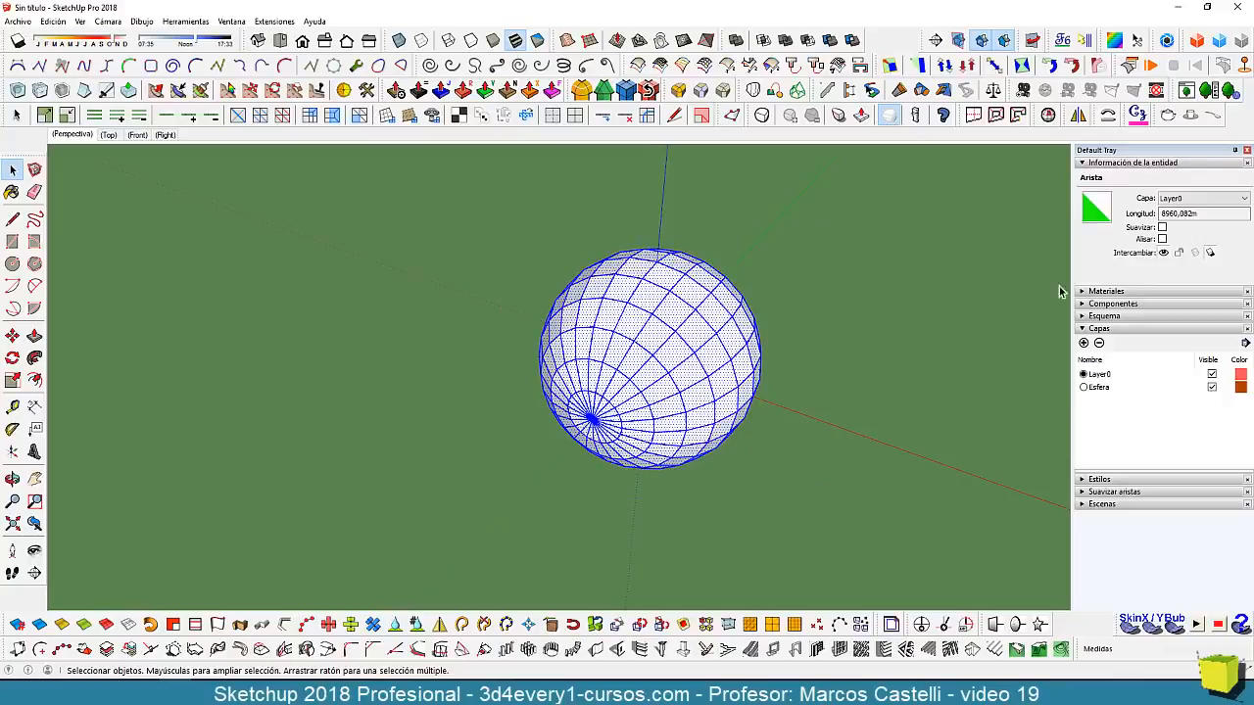
pyautogui.click(1197, 198)
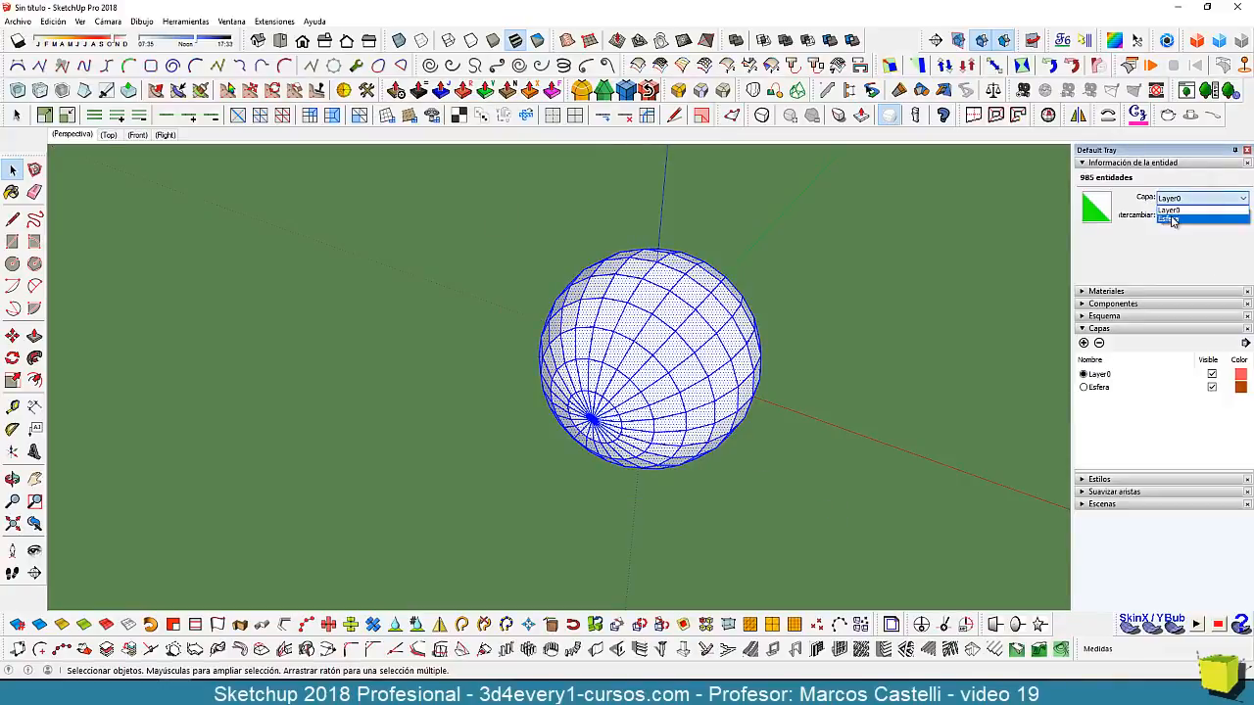
pyautogui.click(1172, 221)
pyautogui.click(854, 332)
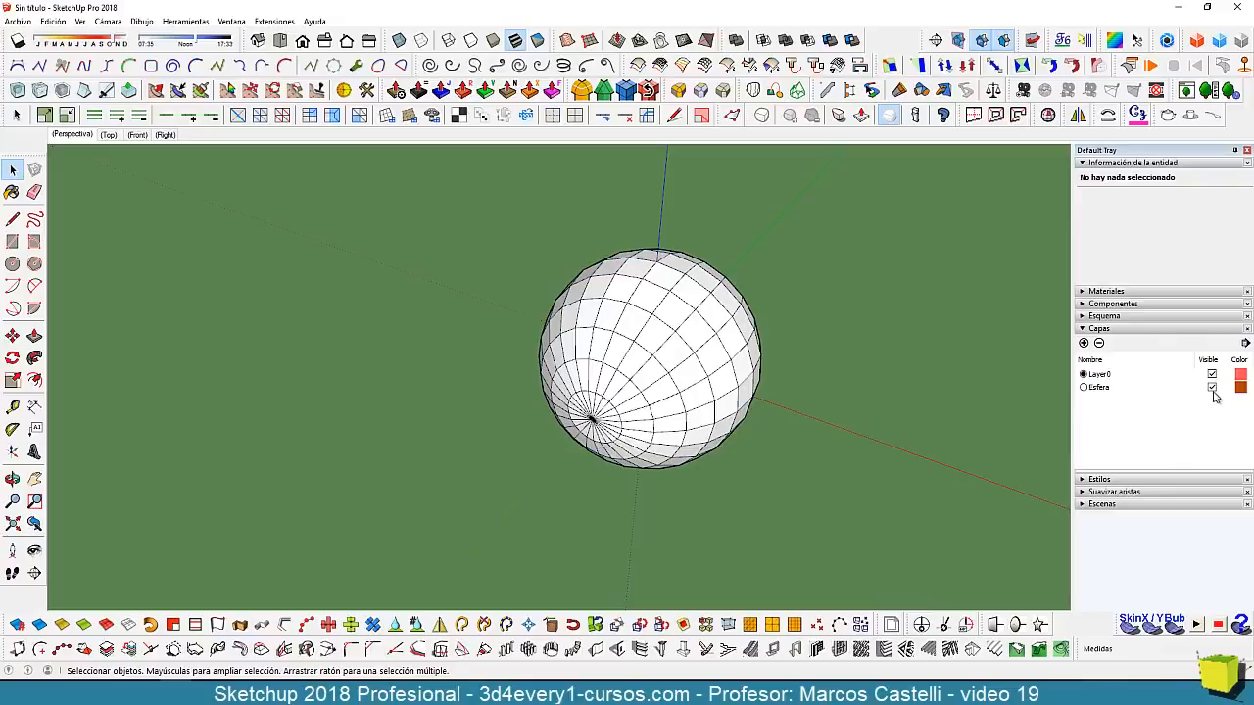
# Toggle the Esfera layer's visibility off and on several times to check that it controls the sphere, leaving the layer hidden.
pyautogui.moveTo(707, 468); pyautogui.dragTo(778, 466, button='middle')
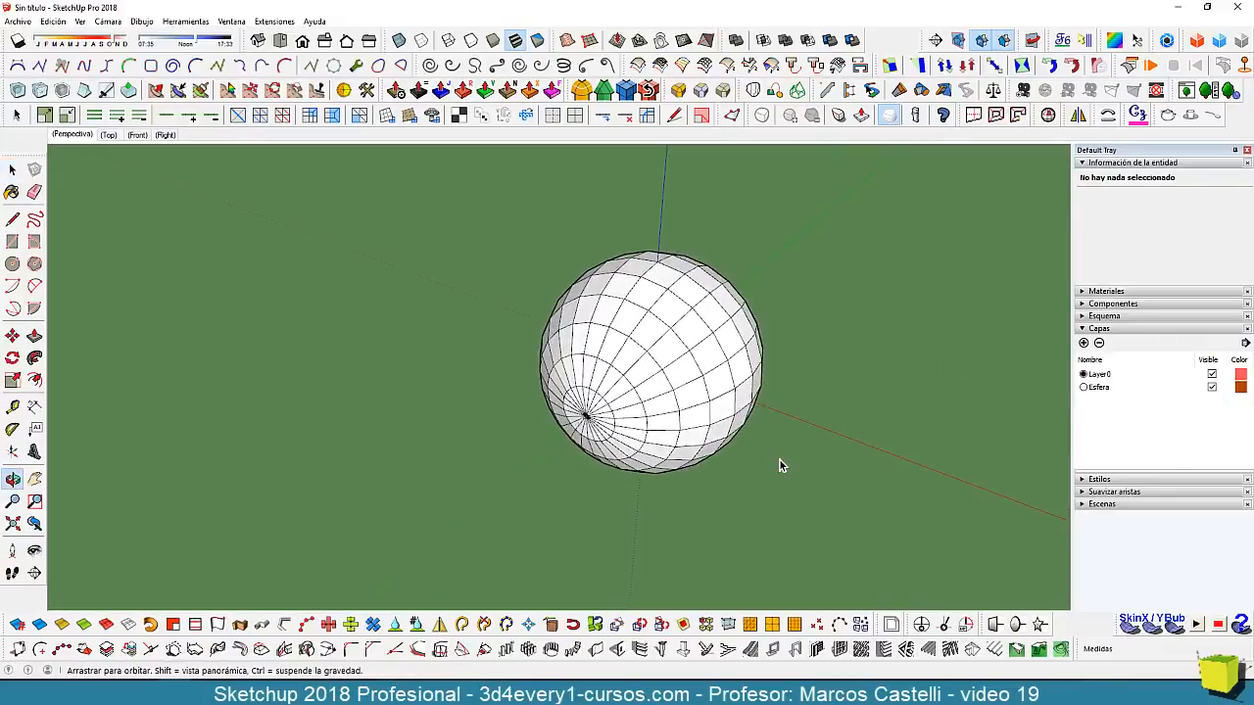
pyautogui.moveTo(851, 526); pyautogui.dragTo(785, 545, button='middle')
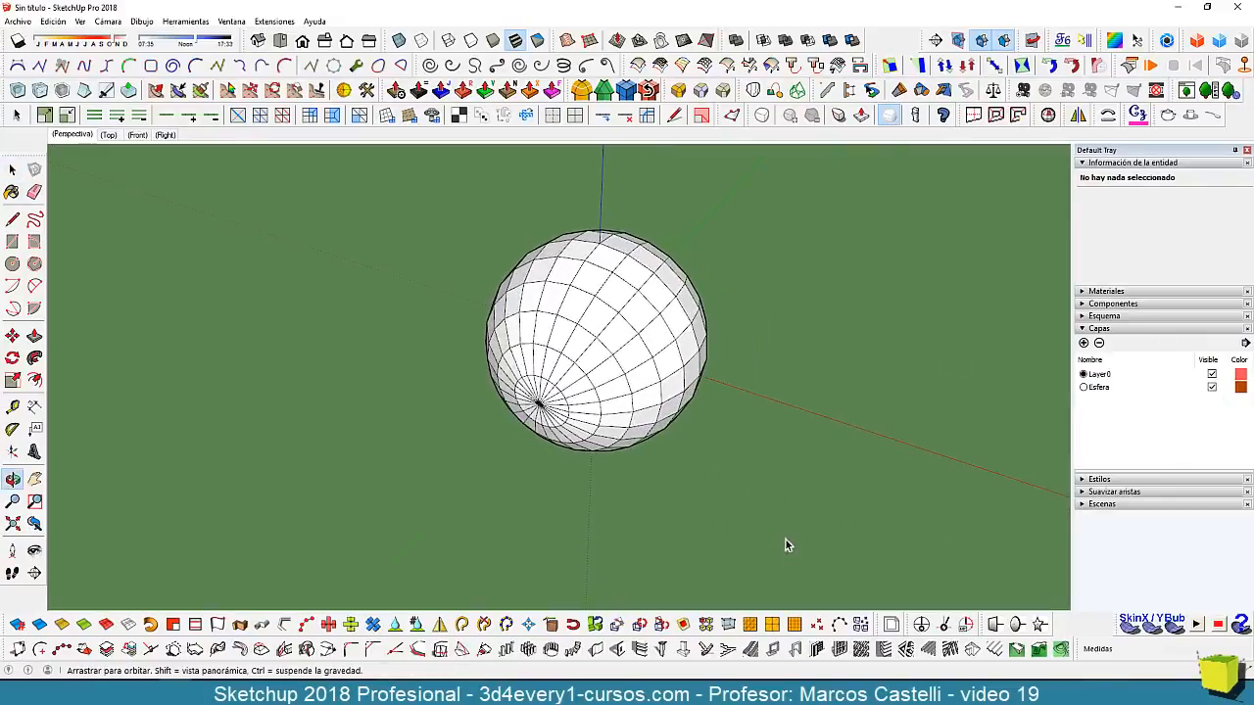
pyautogui.press('space')
pyautogui.scroll(-2, 572, 402)
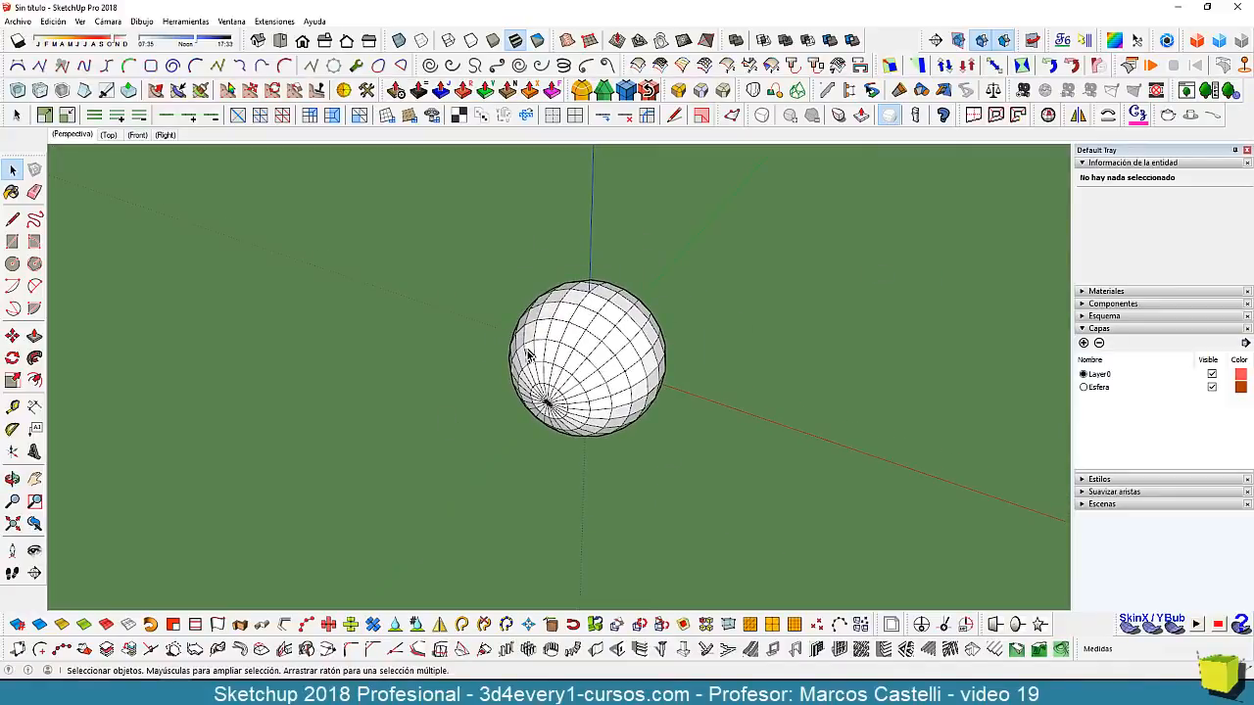
pyautogui.click(1211, 388)
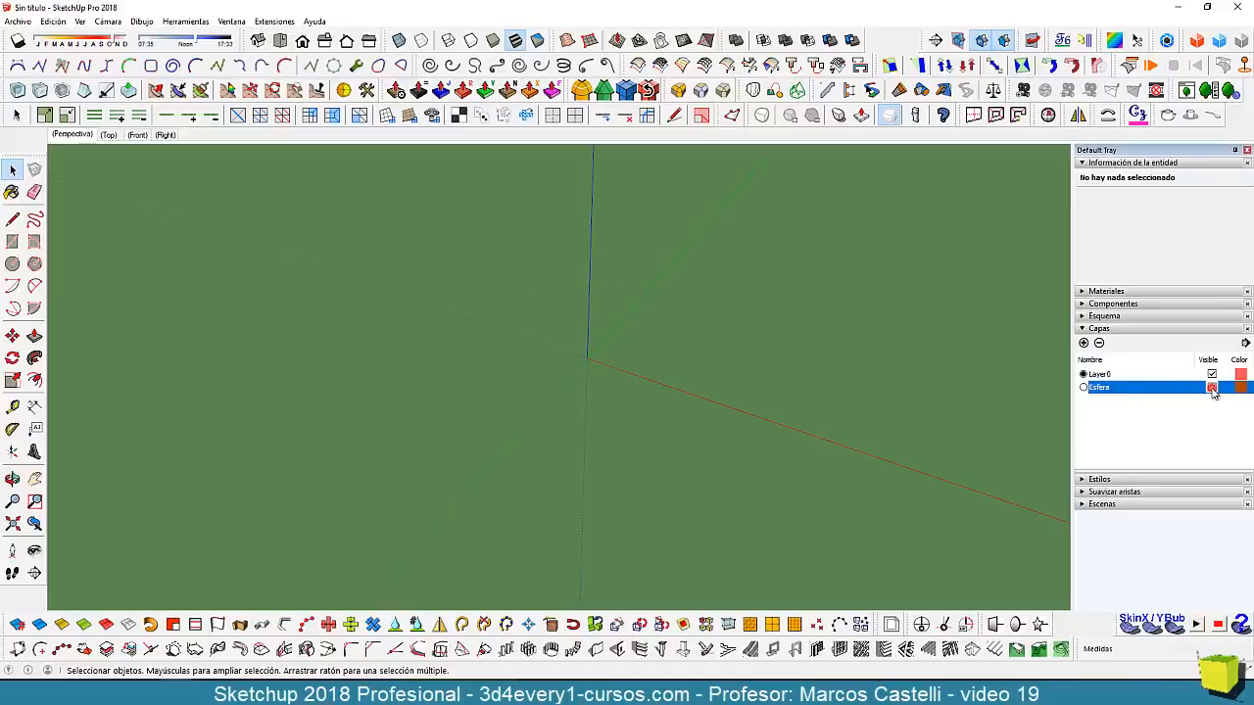
pyautogui.moveTo(639, 436); pyautogui.dragTo(646, 402, button='middle')
pyautogui.click(1212, 388)
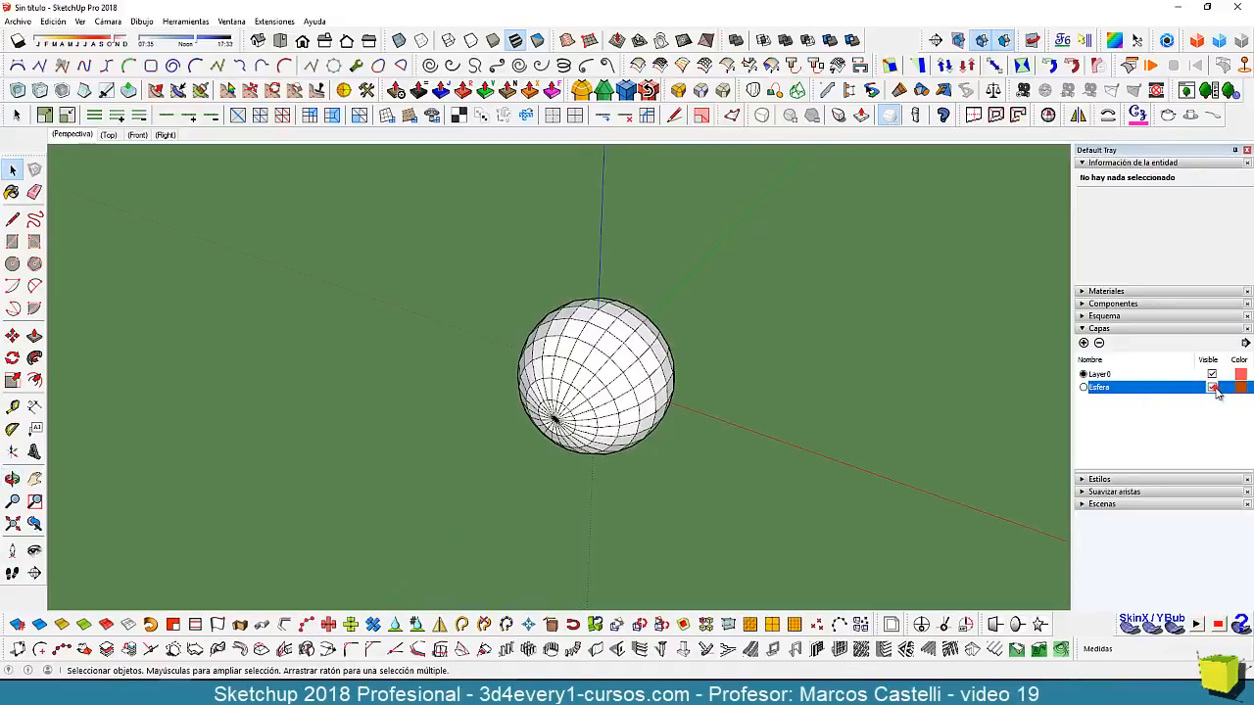
pyautogui.click(1212, 388)
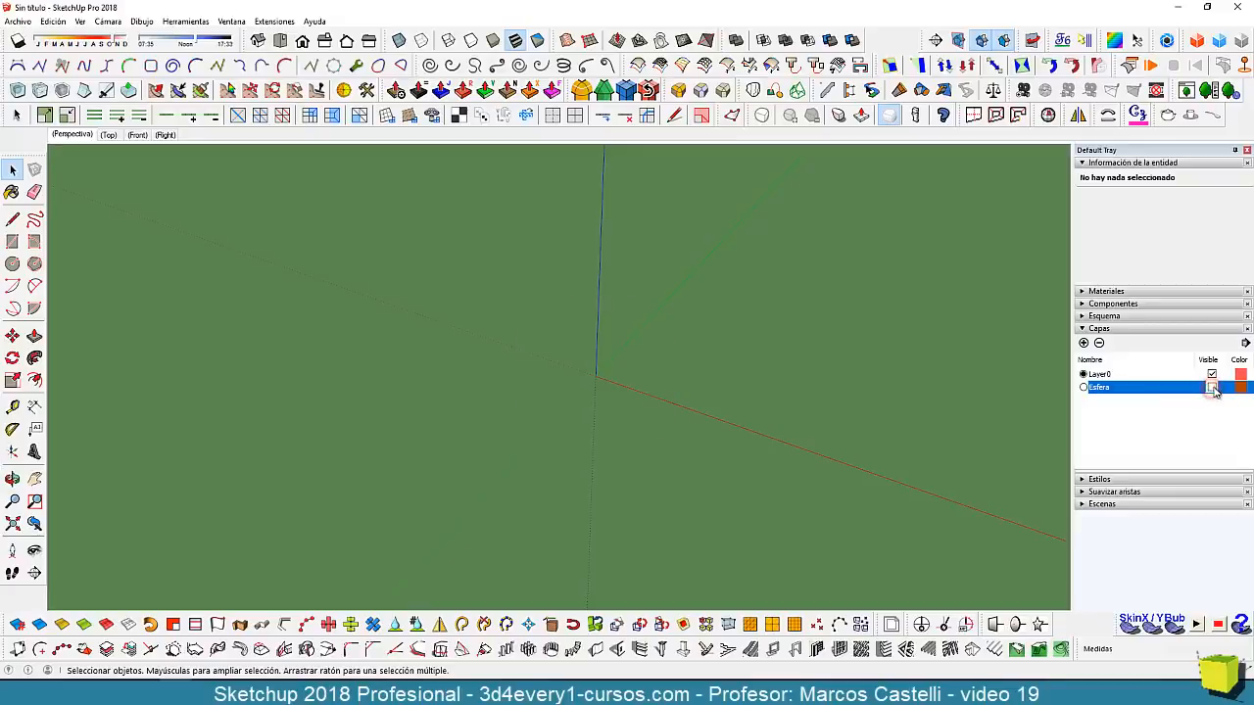
pyautogui.click(1211, 388)
pyautogui.click(1212, 388)
pyautogui.moveTo(663, 456); pyautogui.dragTo(665, 410, button='middle')
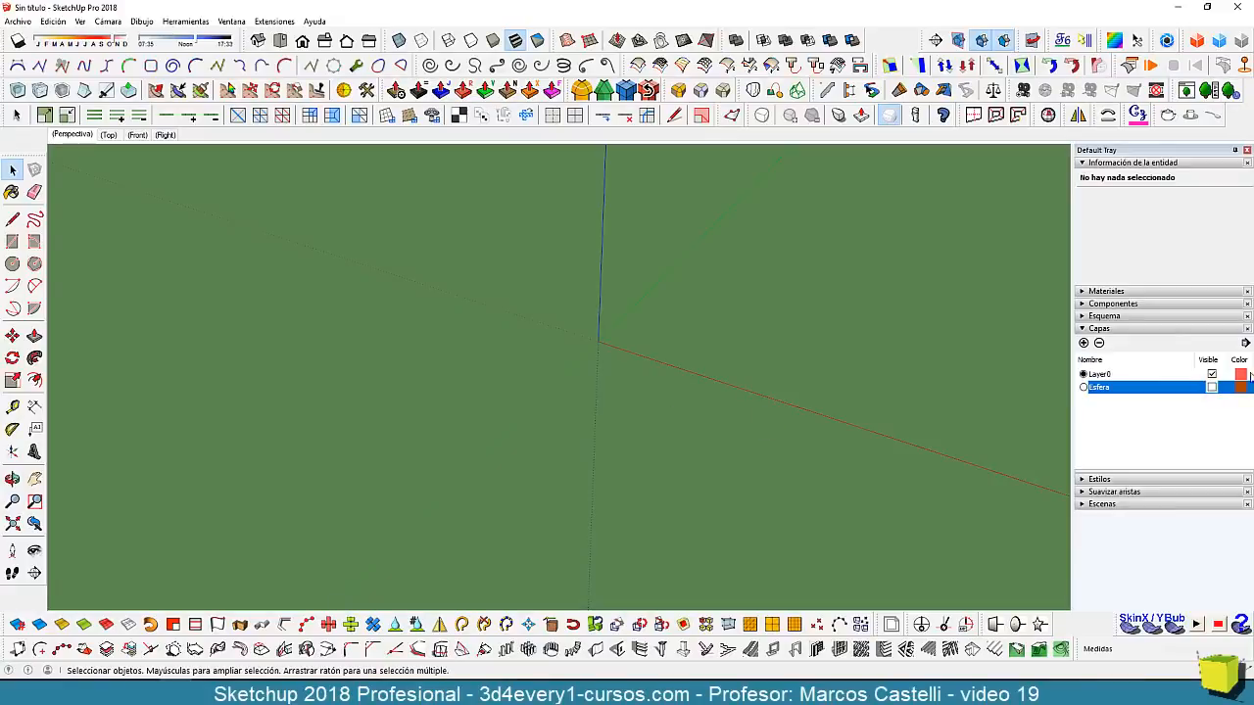
pyautogui.click(1211, 387)
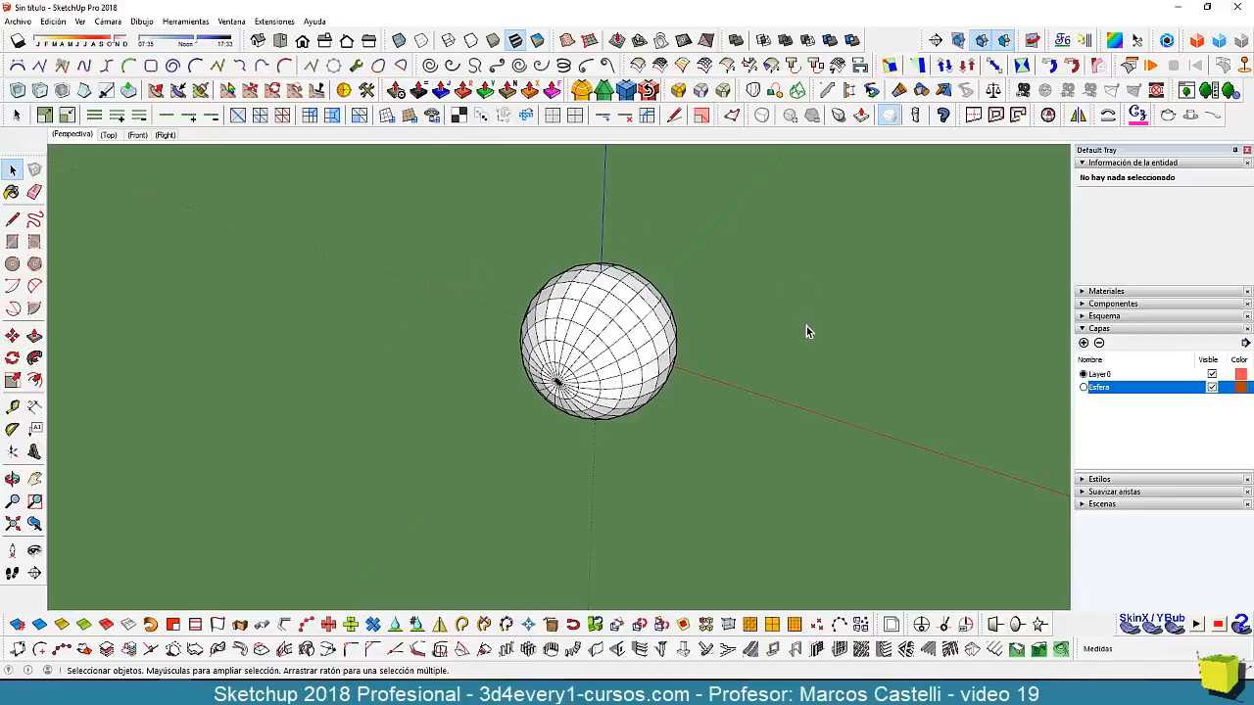
pyautogui.click(1211, 388)
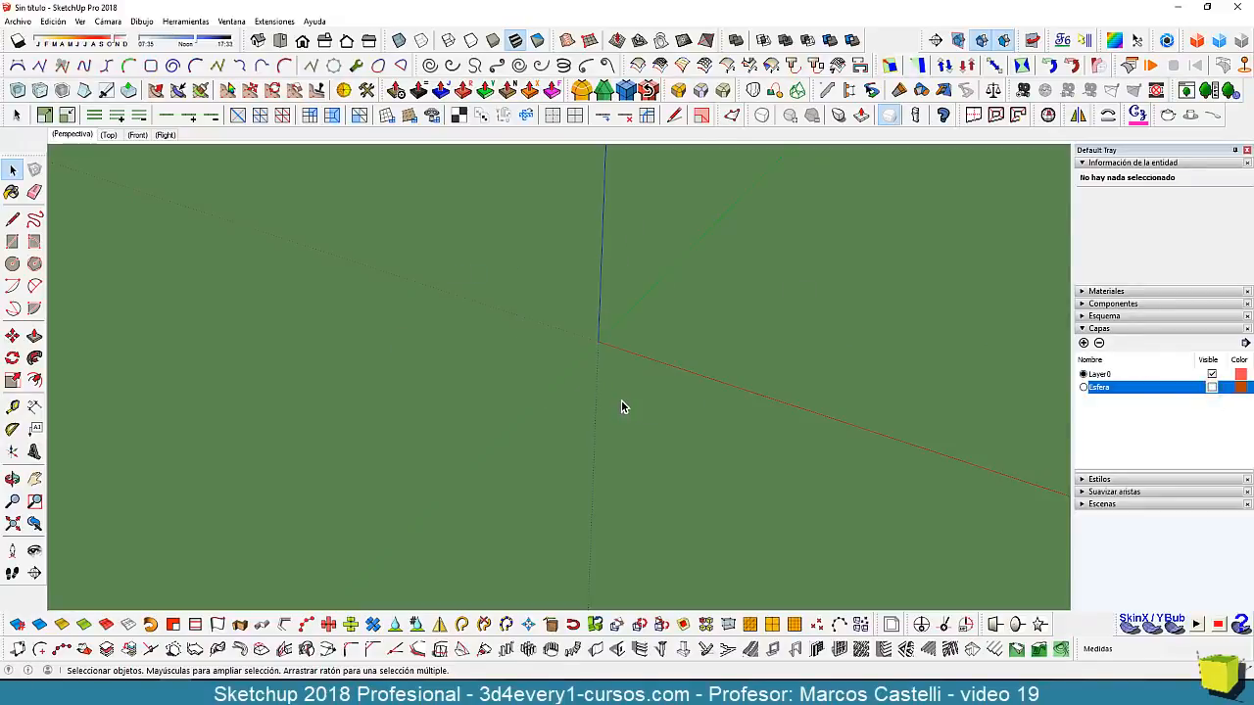